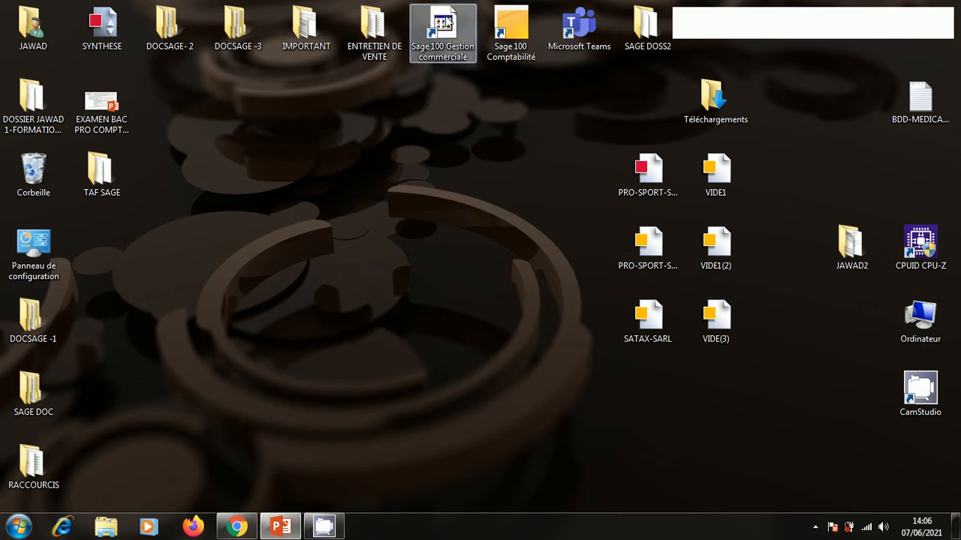
Launch Sage 100 Gestion commerciale from its desktop shortcut and return to the exam presentation.
click(448, 27)
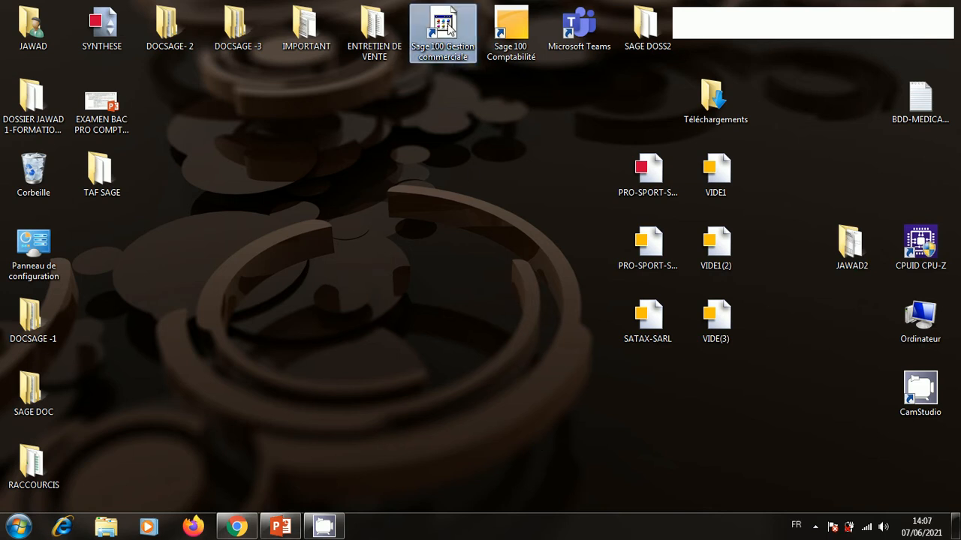
double_click(447, 23)
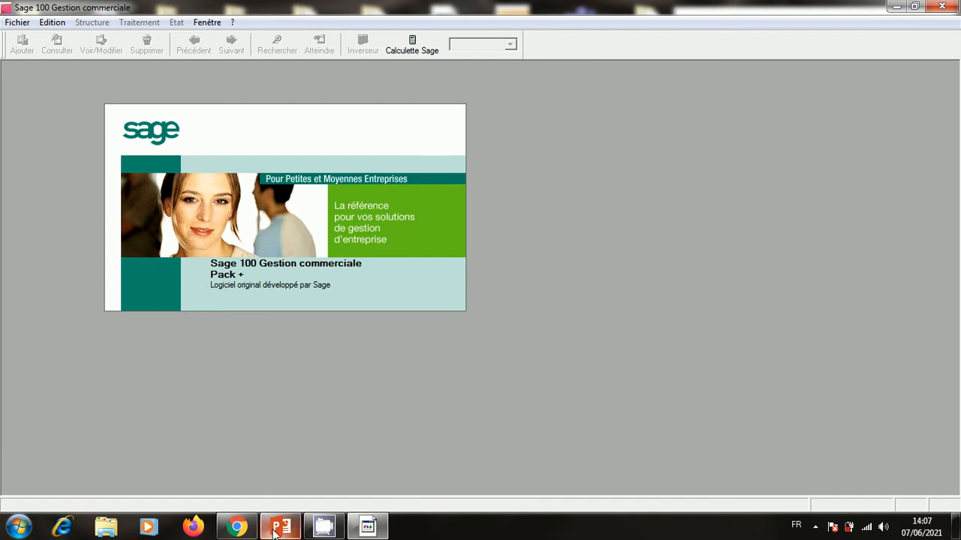
click(276, 529)
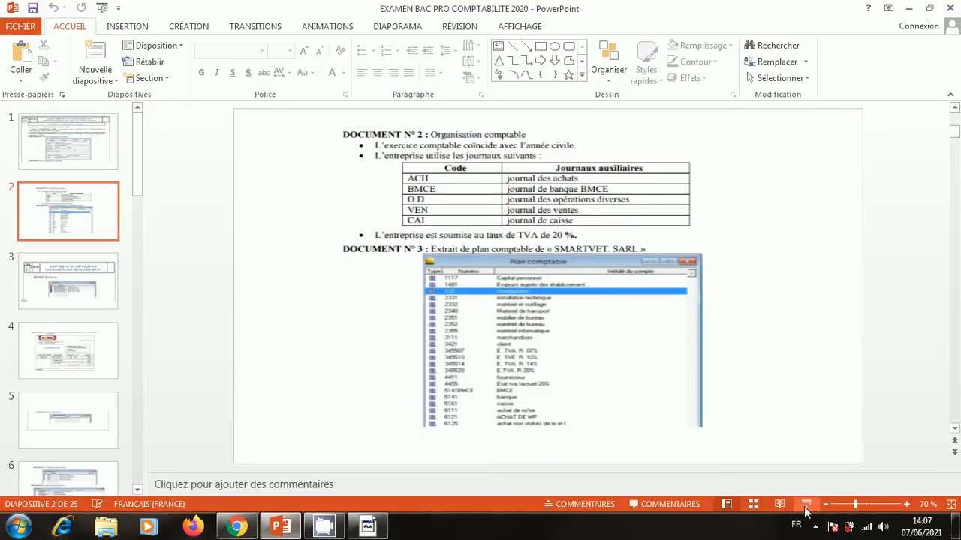
Present the SMARTVET company information slide full screen, then minimize PowerPoint to reveal Sage.
click(805, 508)
key(Left)
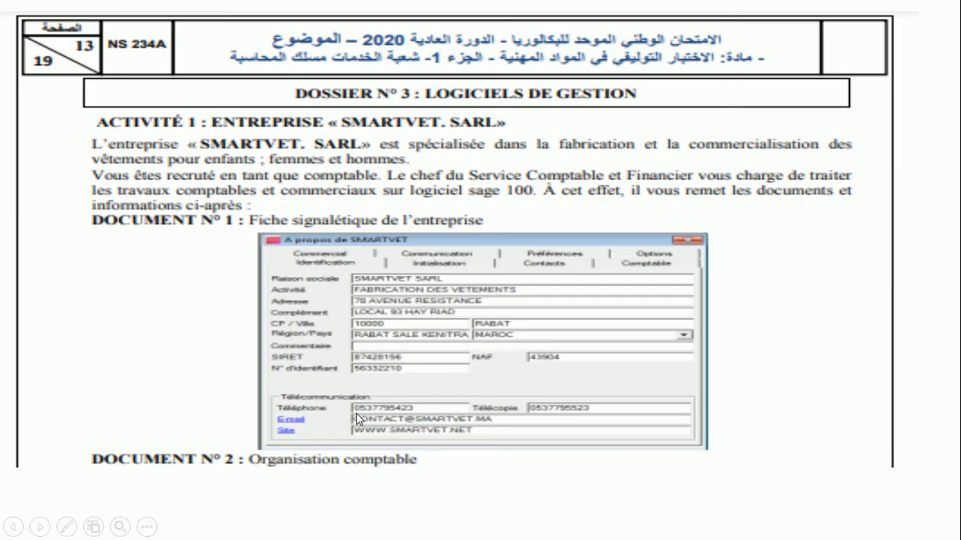
key(Escape)
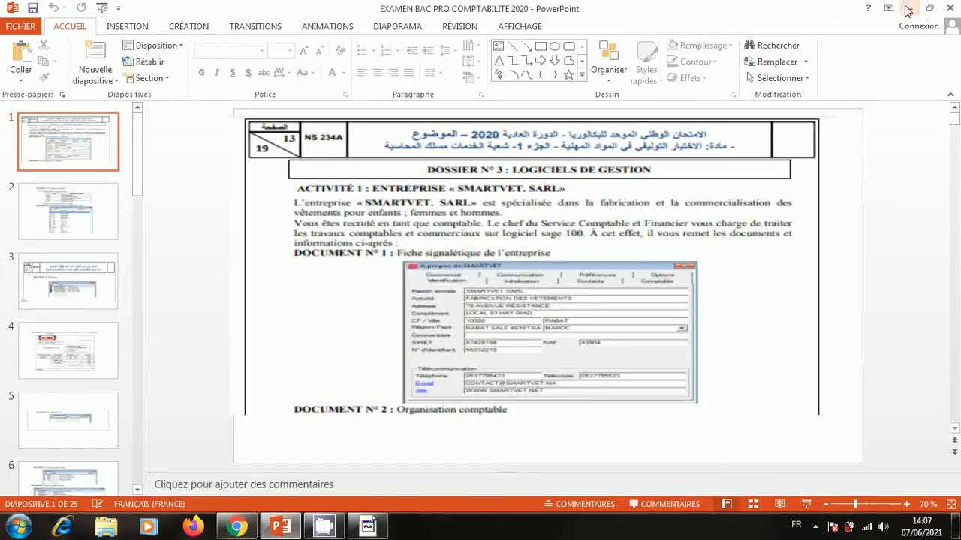
click(910, 8)
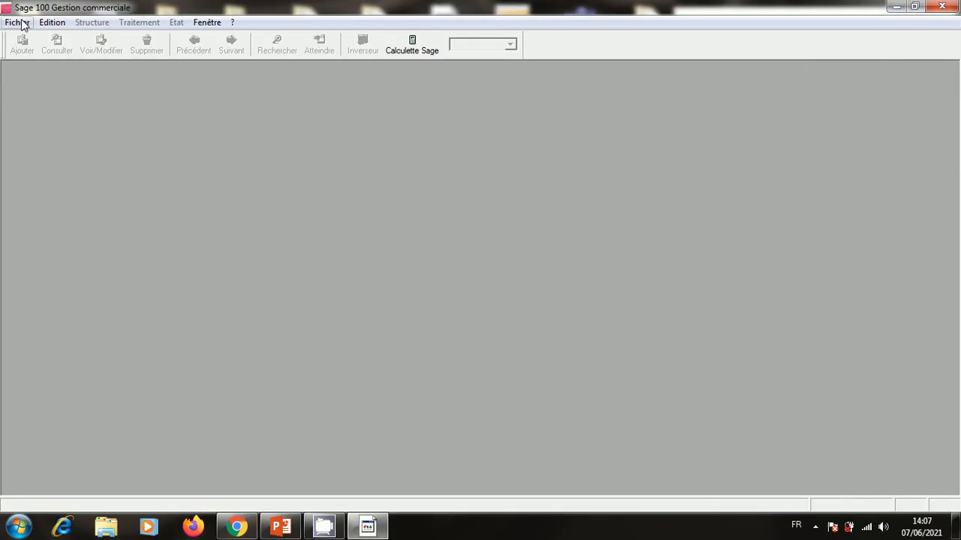
Start the new-file wizard and choose to create a new accounting file.
click(20, 22)
click(39, 40)
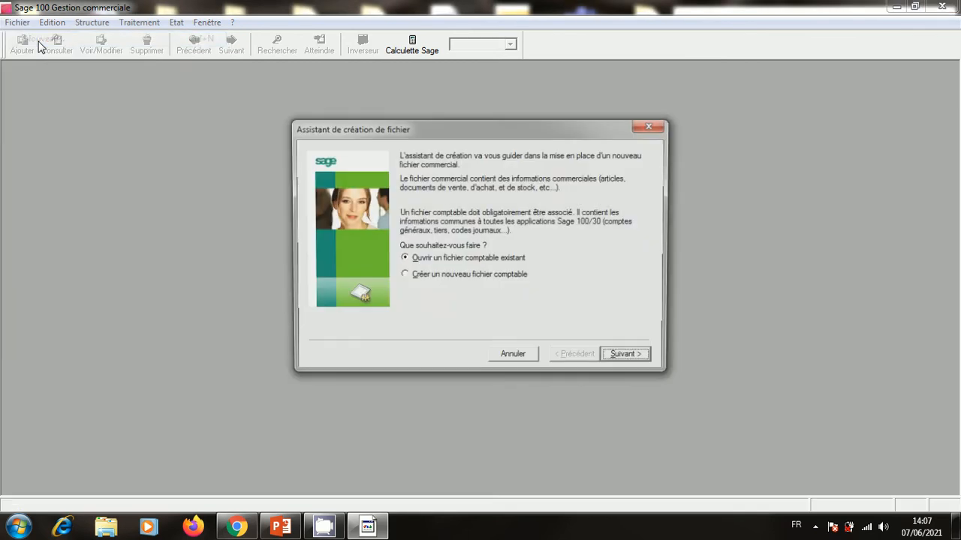
click(404, 277)
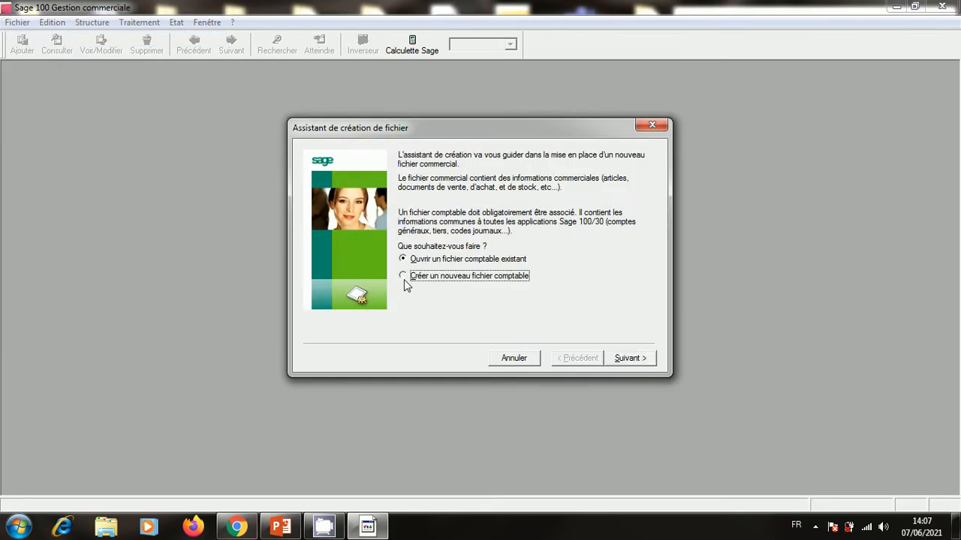
click(637, 363)
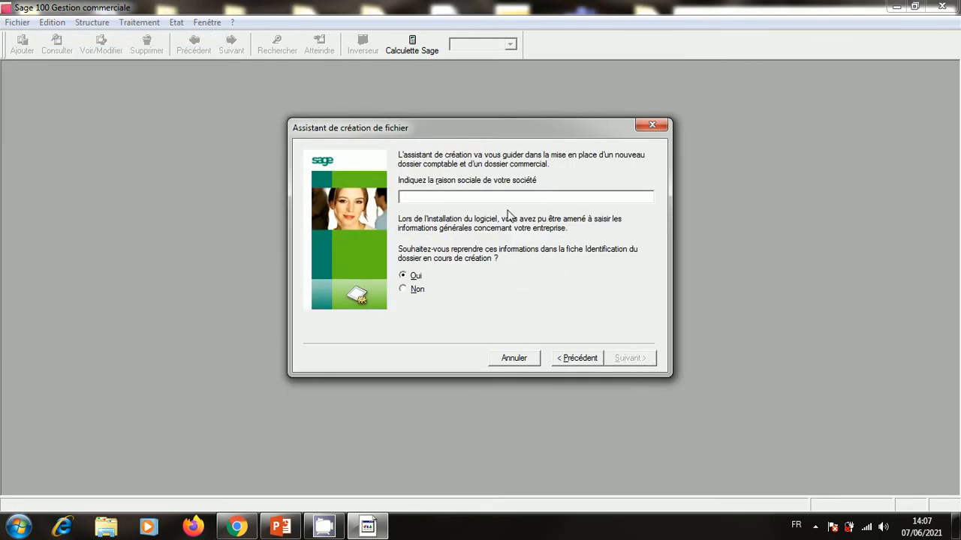
Enter SMARTVET SARL as the company name and go on to the company details page.
text(SMARTVET SAR)
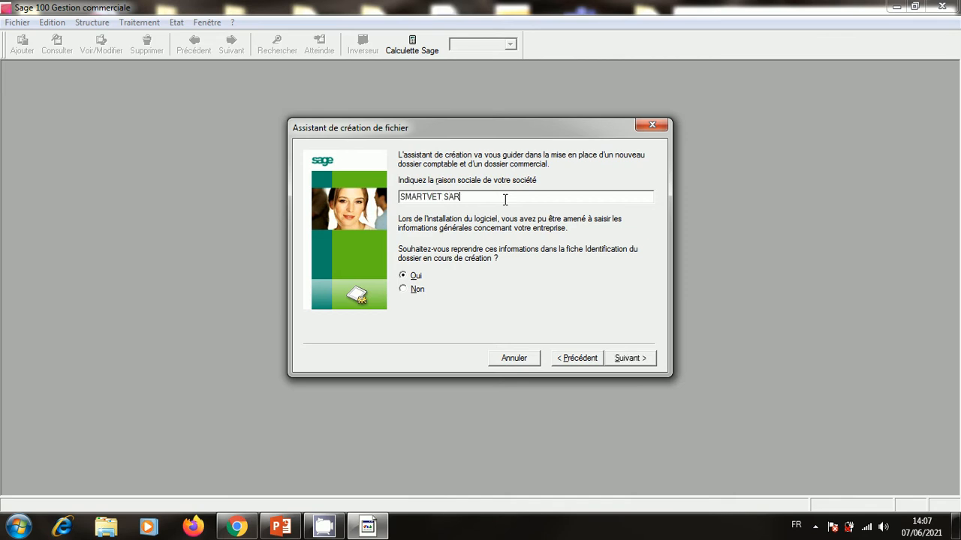
text(L)
click(628, 361)
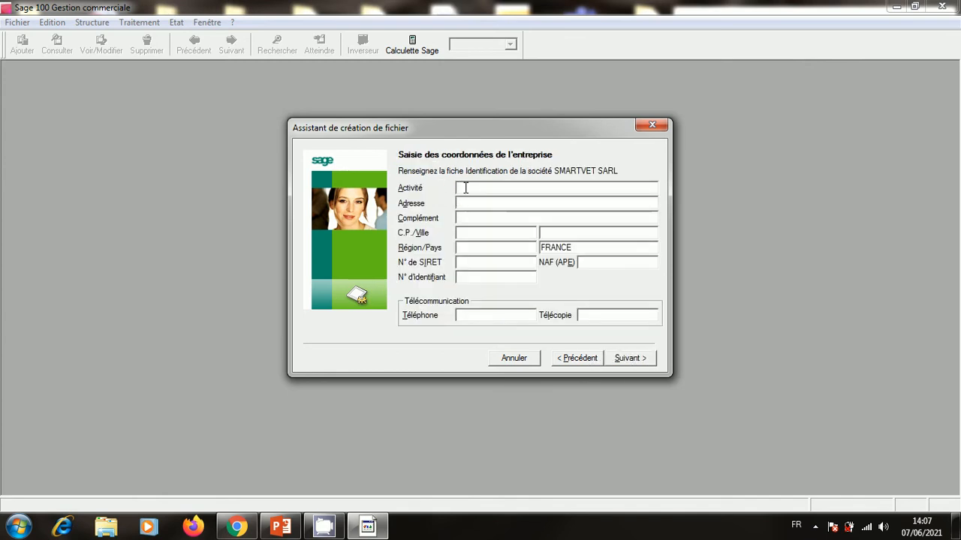
Set the activity to CONFECTION DES VETEMENTS and enter the company's street address.
text(CONFECTION)
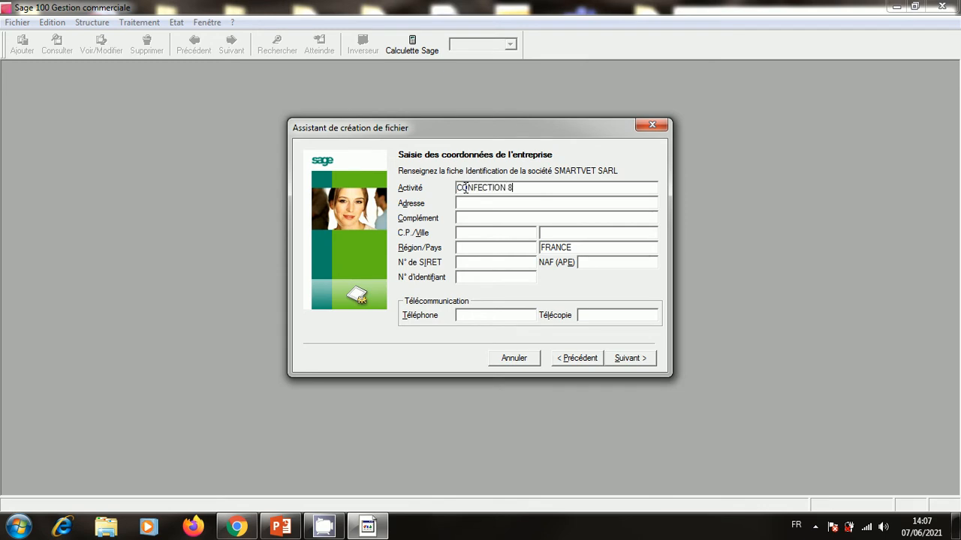
text( DES)
text( 8)
text(VETE)
text(MENTS)
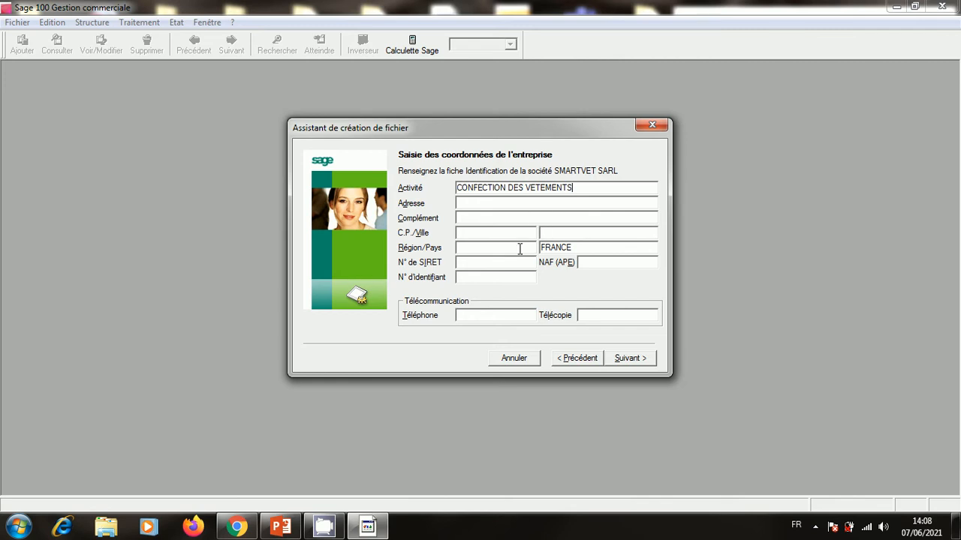
click(513, 203)
text(7)
text(8 A)
key(BackSpace)
text(AVENUE B)
key(BackSpace)
text(RES)
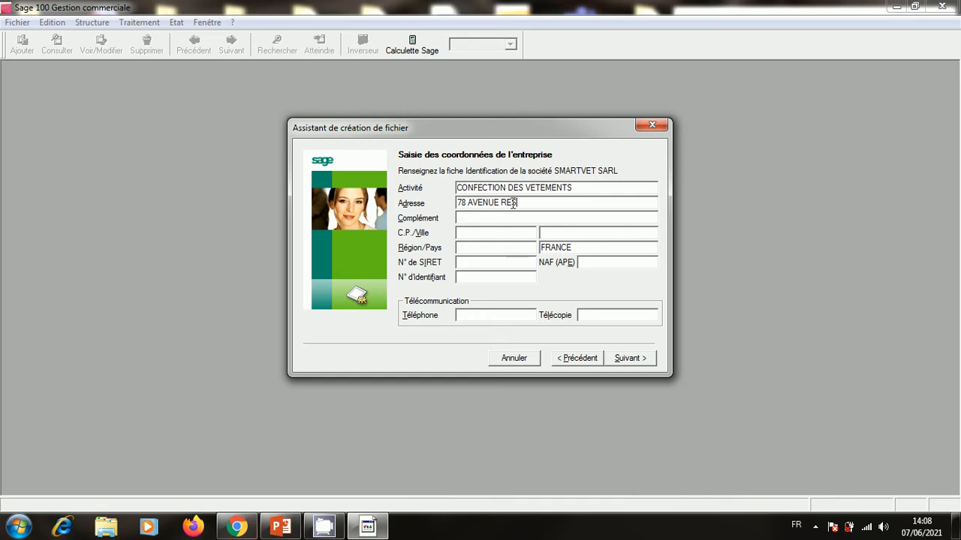
Add the address complement, postal code and city, region RABAT-SALE-KENITRA and country MAROC.
click(502, 219)
text(LOCAL 93 HAY RIAD)
click(499, 234)
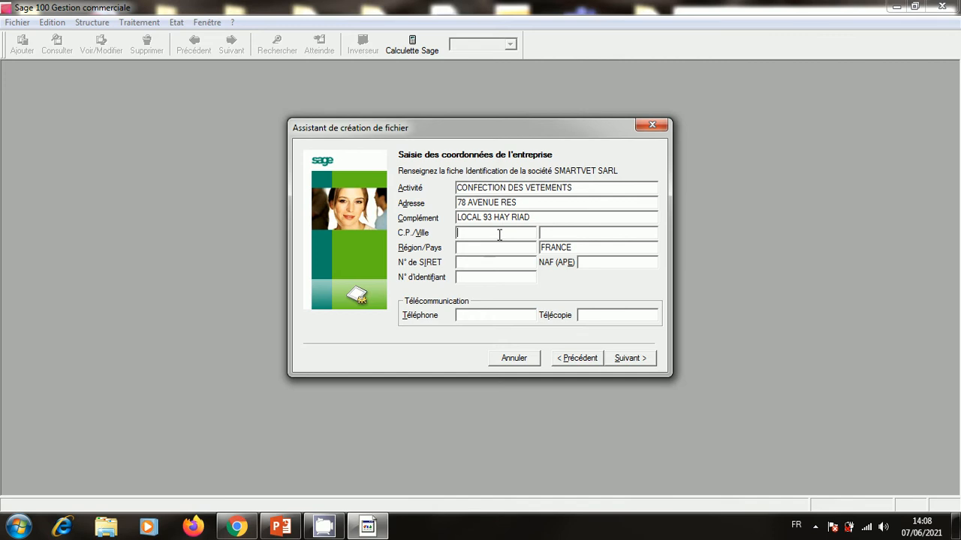
text(100)
text(00)
text(RABAT)
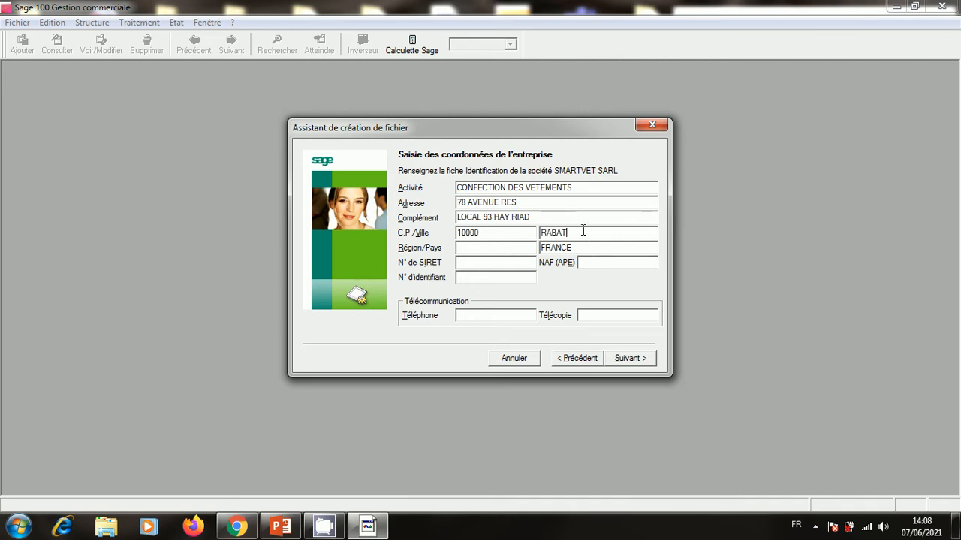
click(480, 247)
text(RABAT-SALE-KENI)
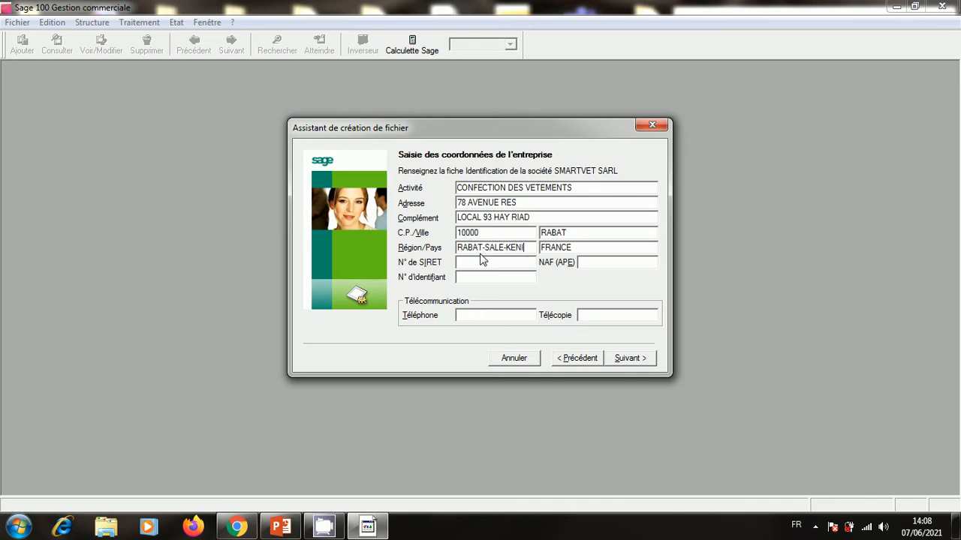
text(TRA)
key(Tab)
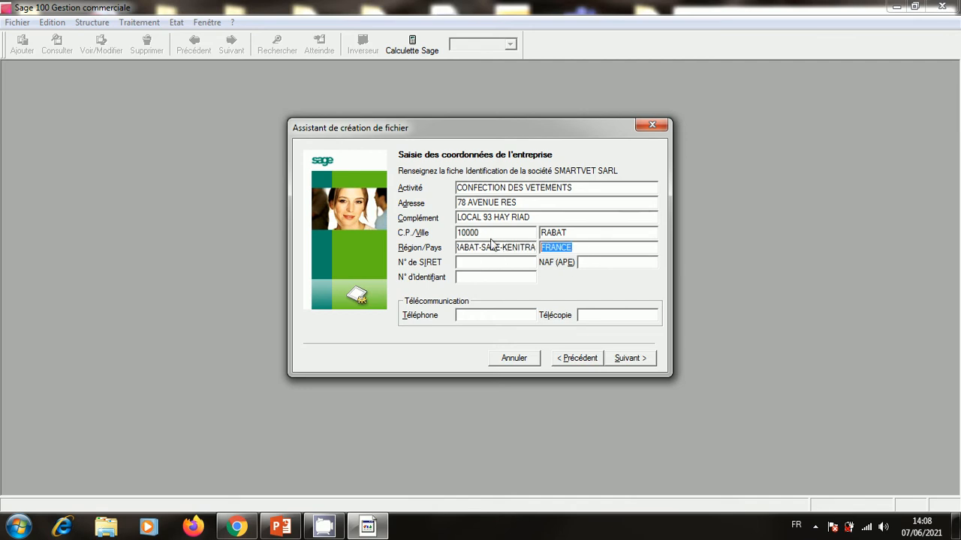
text(MAROC)
Enter the SIRET number with NAF code 43904 and the company telephone number.
click(482, 263)
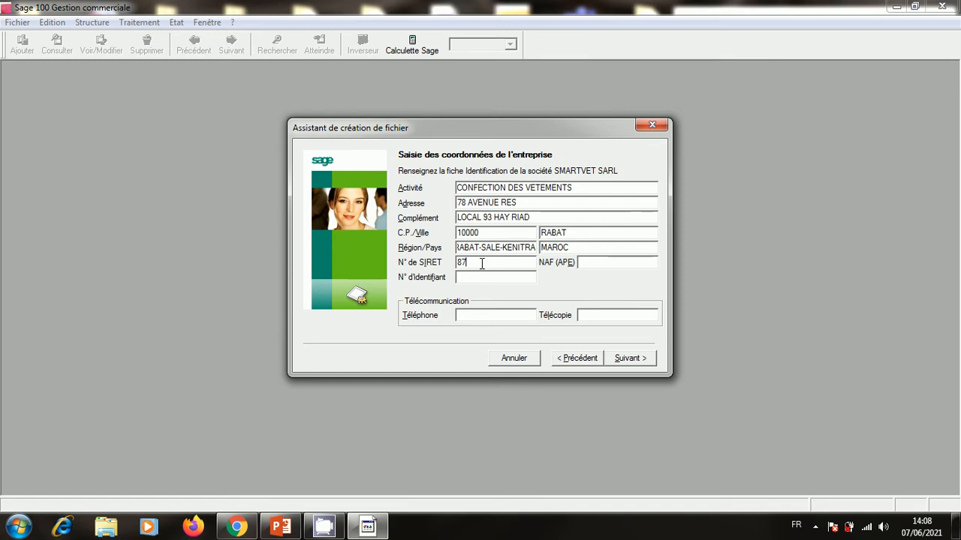
click(528, 317)
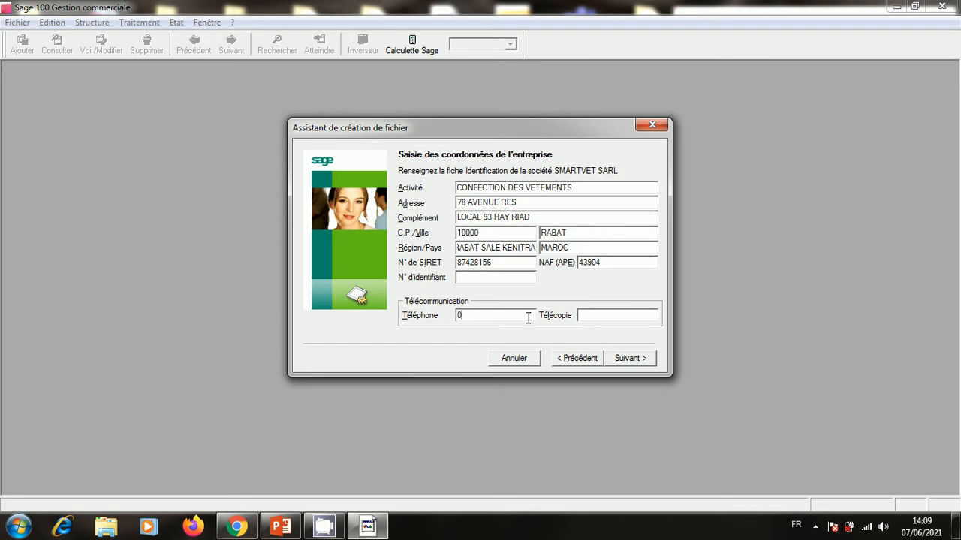
Fill the fax number by copying the phone number and changing its last digit to 5.
drag(514, 316, 456, 316)
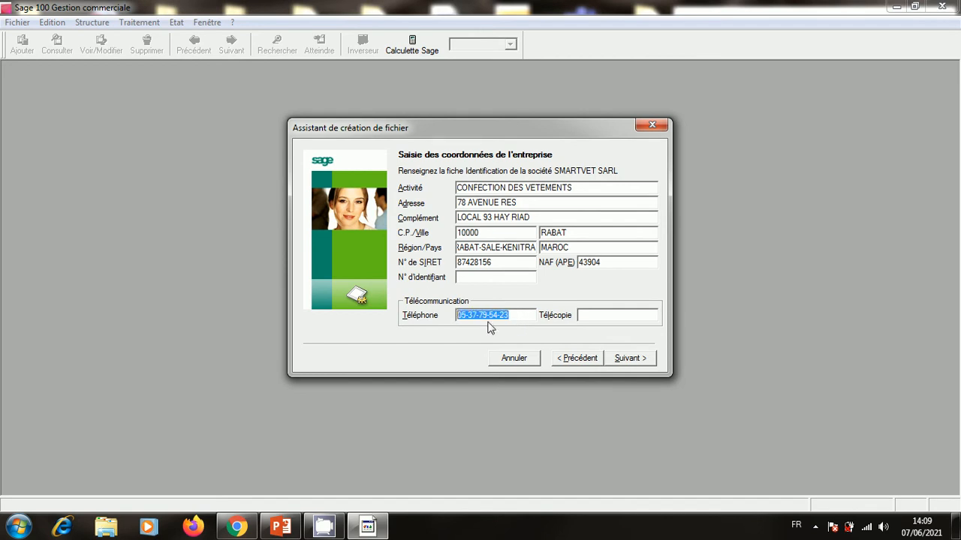
right_click(486, 316)
click(547, 358)
click(602, 314)
right_click(601, 314)
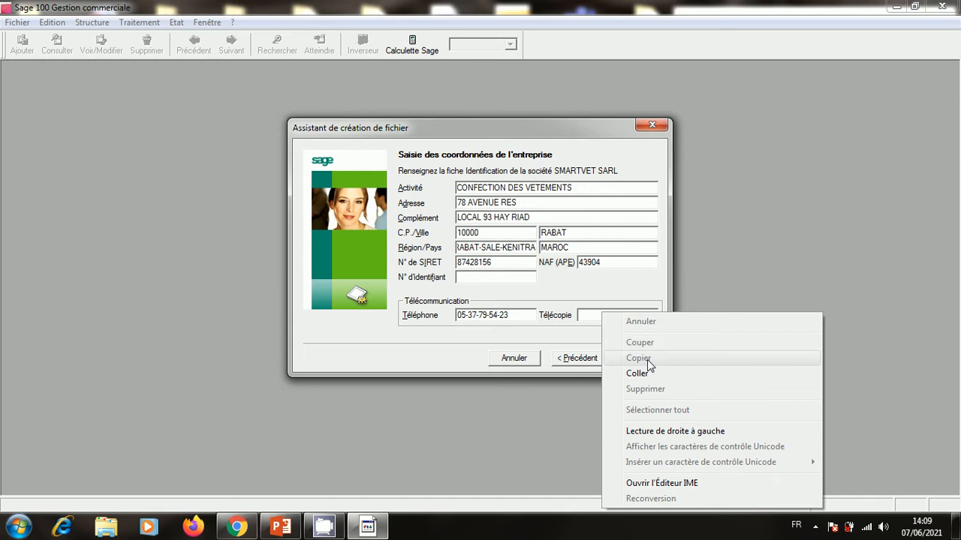
click(644, 373)
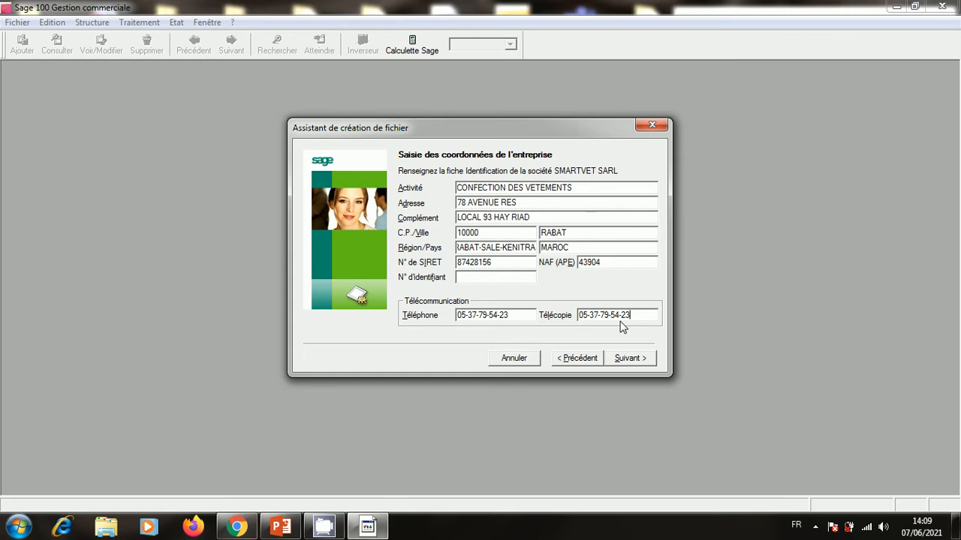
key(BackSpace)
text(5)
click(622, 358)
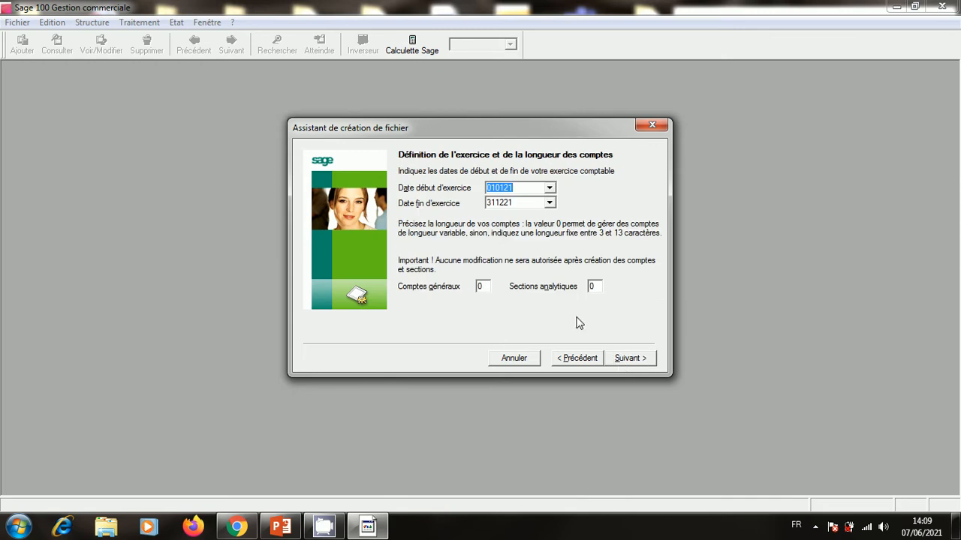
Change the fiscal-year start date's year to 19, then switch back to the exam presentation.
click(525, 188)
key(BackSpace)
key(BackSpace)
text(19)
key(BackSpace)
key(BackSpace)
text(19)
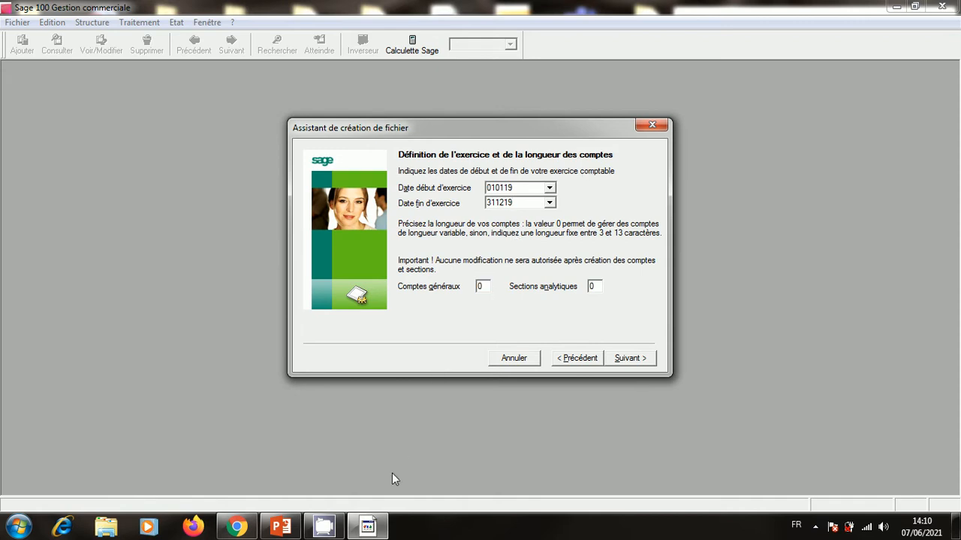
click(280, 528)
Show slide 2 full screen and zoom in on the chart of accounts with the 3455xx VAT accounts.
scroll(701, 338, down, 1)
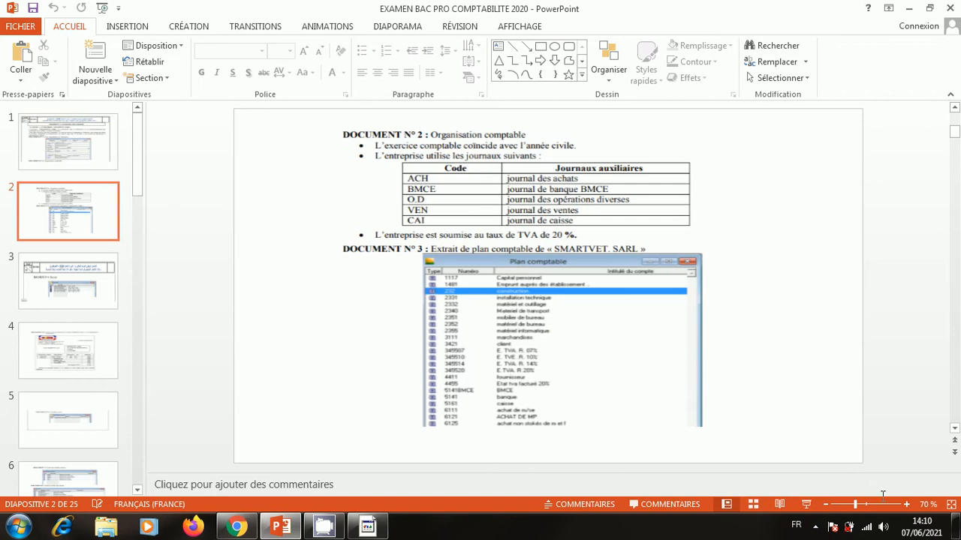
click(806, 505)
key(ctrl+plus)
key(ctrl+plus)
key(ctrl+plus)
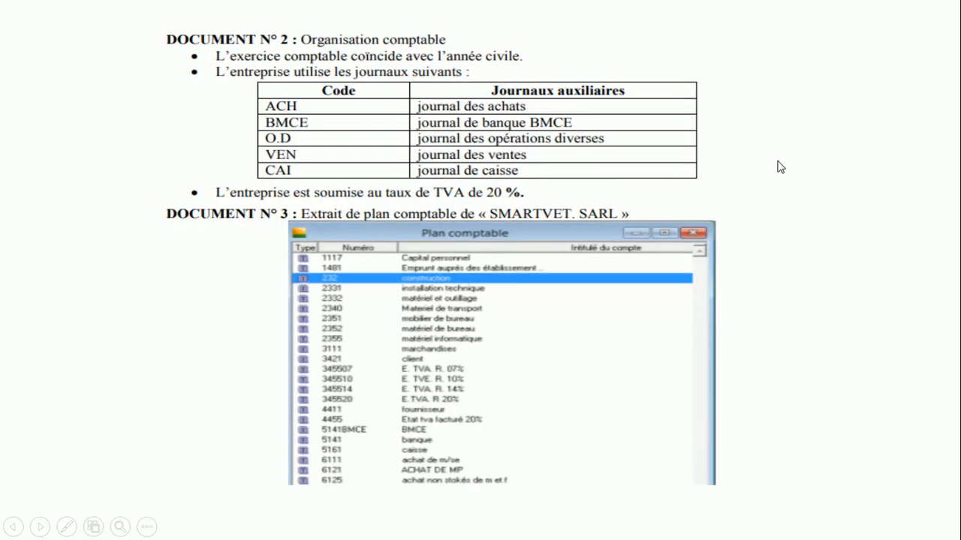
key(Escape)
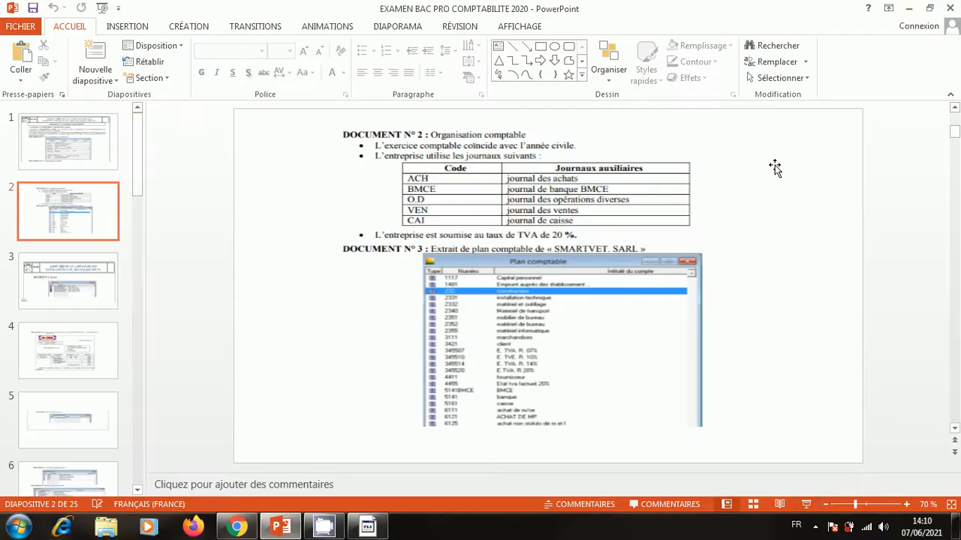
Accept the fiscal-year dates and set DH as the bookkeeping currency.
click(910, 8)
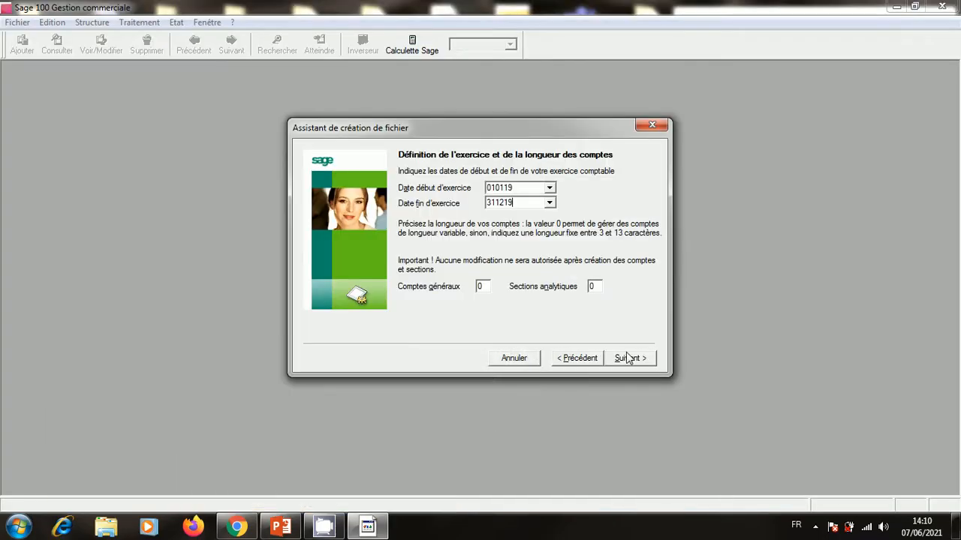
click(630, 360)
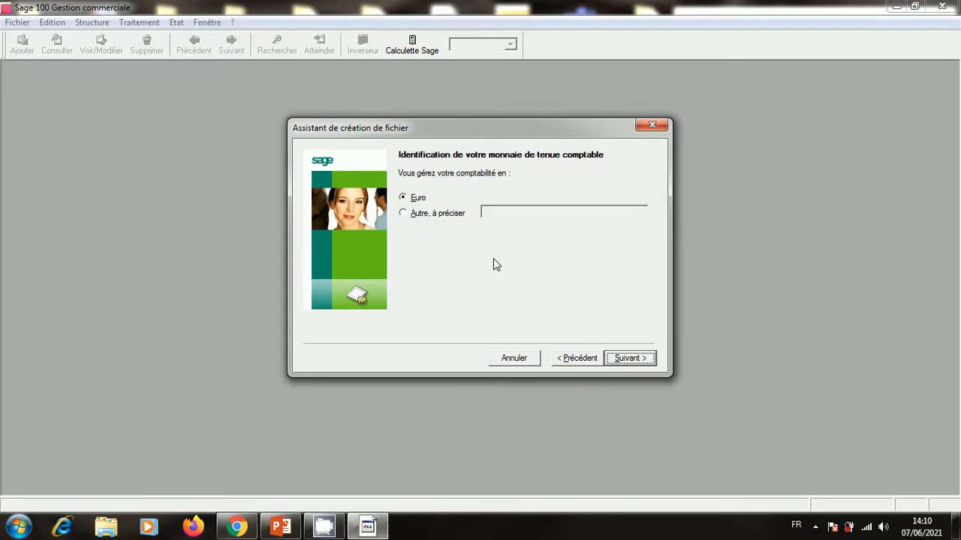
click(405, 214)
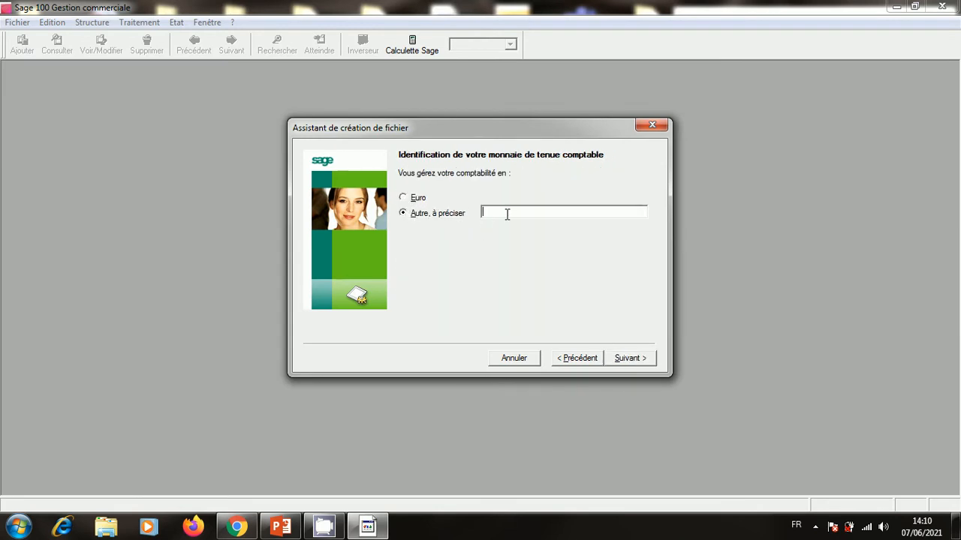
text(DH)
click(642, 360)
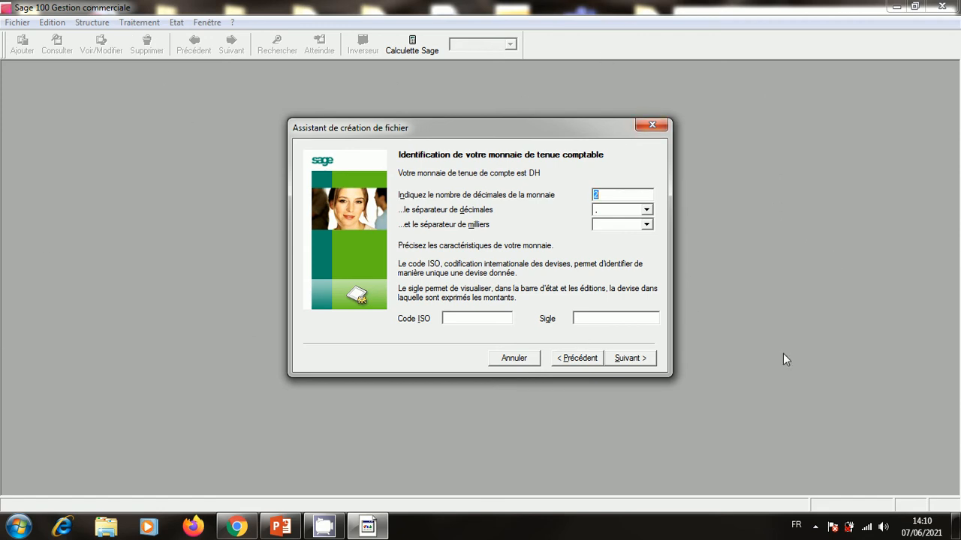
Keep the currency settings and choose manual setup for both accounting and commercial elements.
click(636, 359)
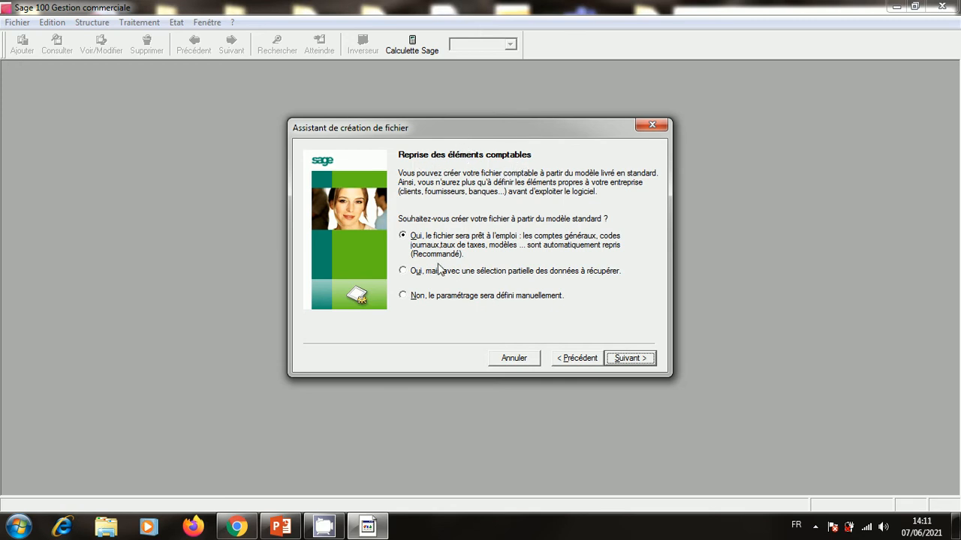
click(404, 296)
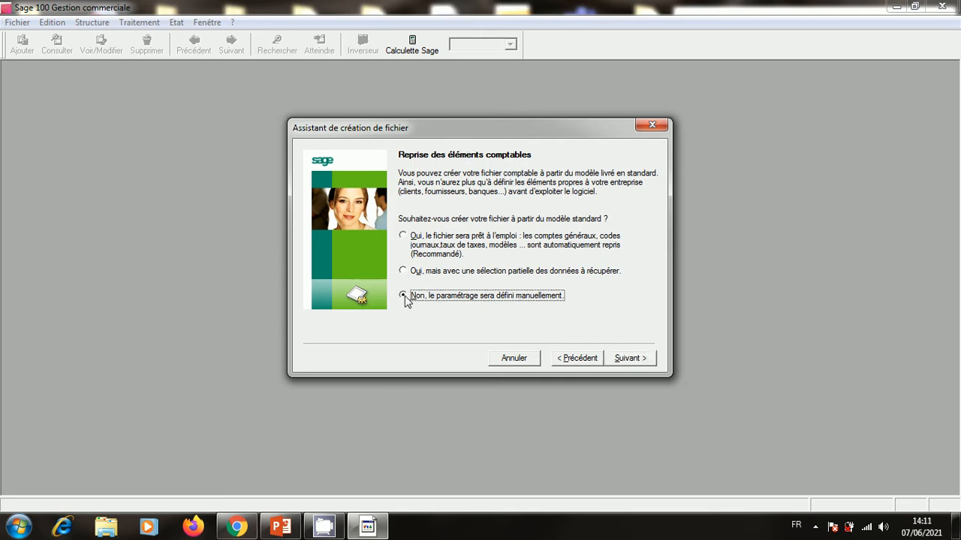
click(631, 358)
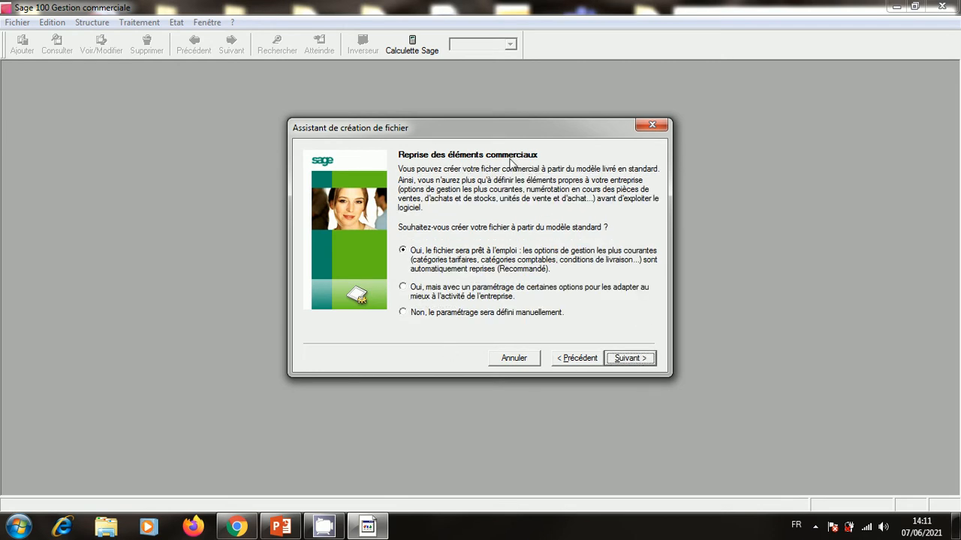
click(404, 315)
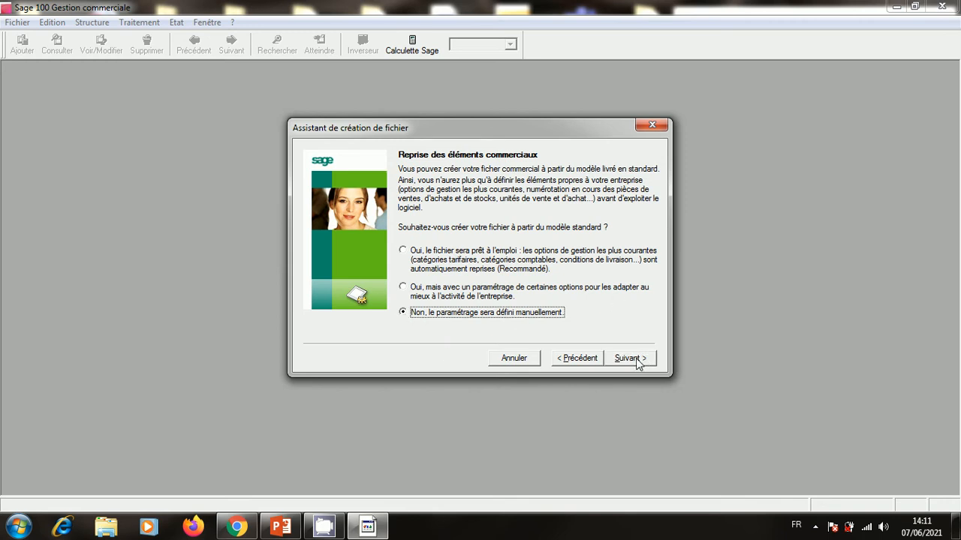
click(637, 360)
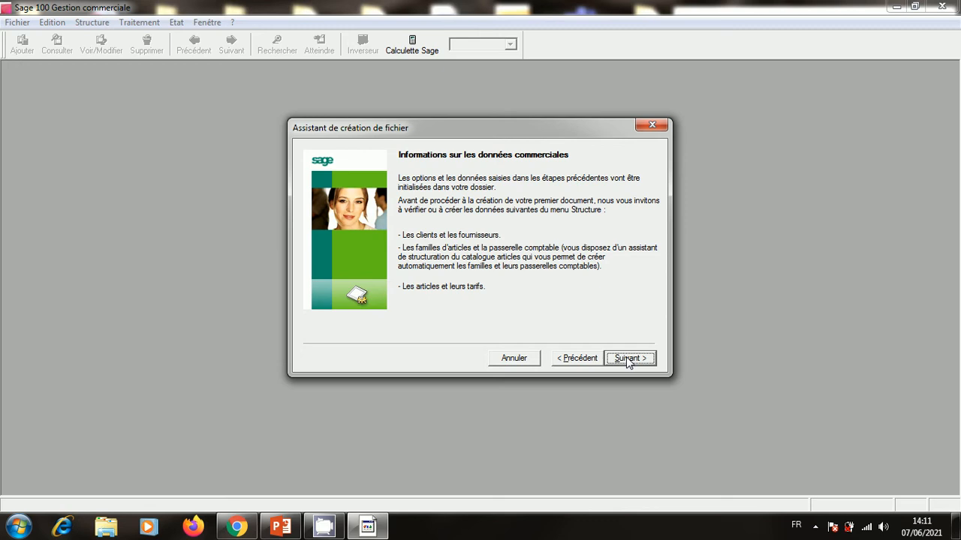
click(627, 360)
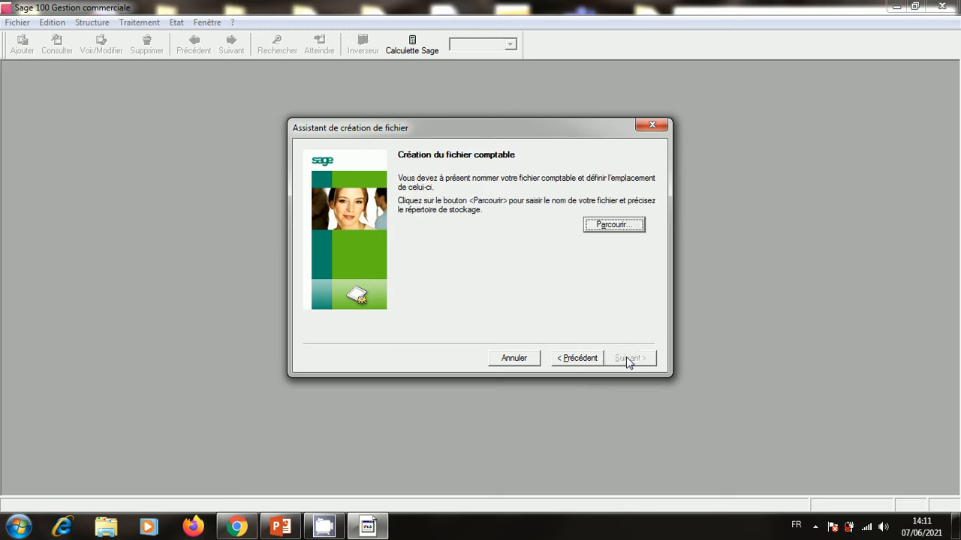
Save the accounting file as SMARTVET.mae on the Desktop with a capacity of 9000000 Ko.
click(604, 227)
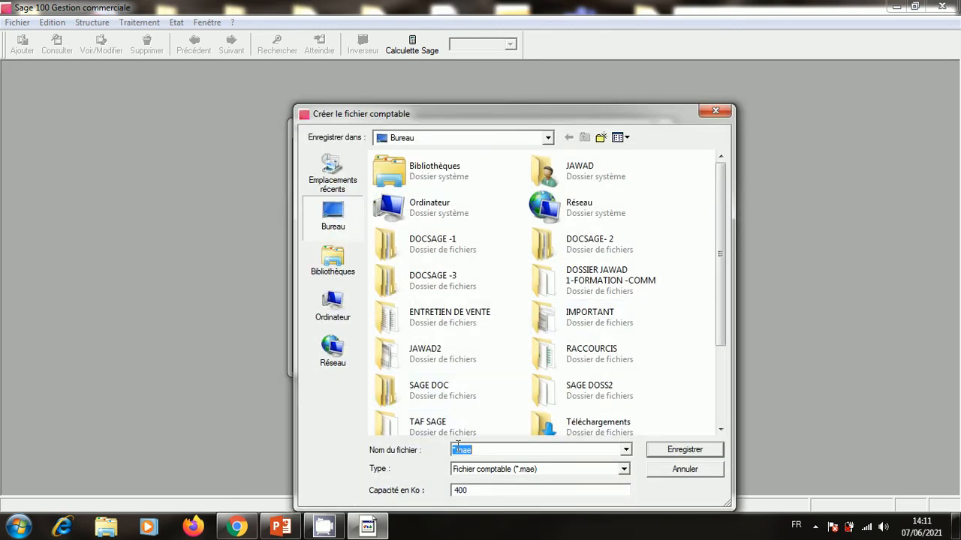
click(455, 449)
key(BackSpace)
text(SMARTVET)
double_click(454, 490)
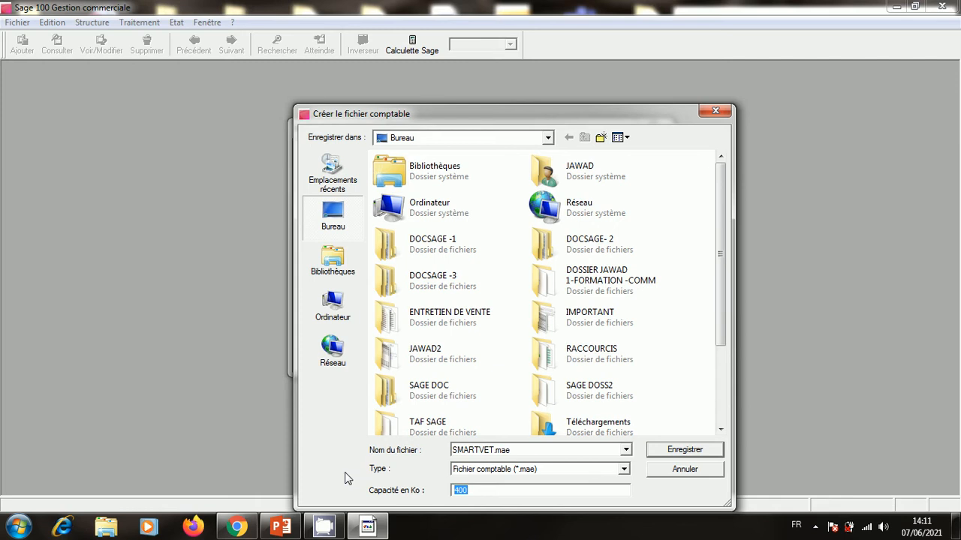
text(9000000)
click(714, 450)
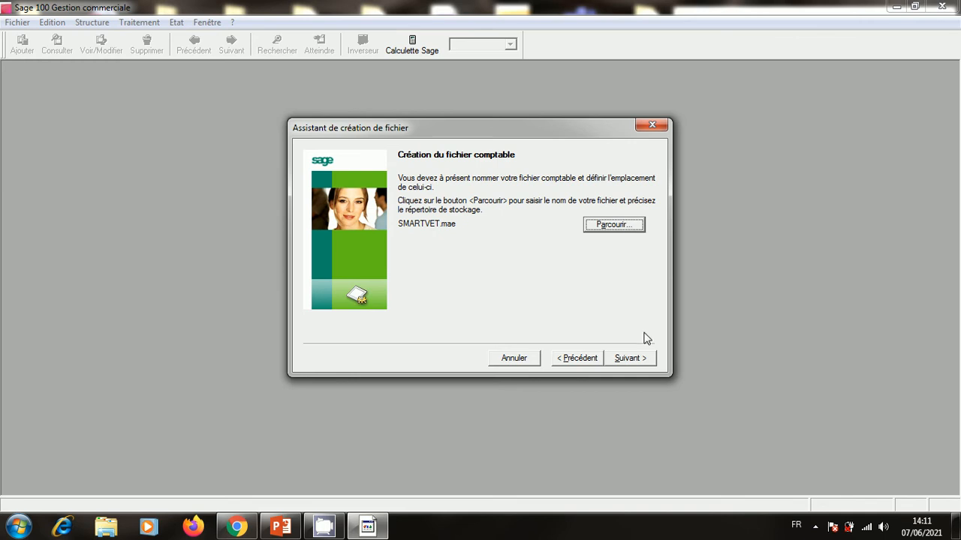
click(640, 360)
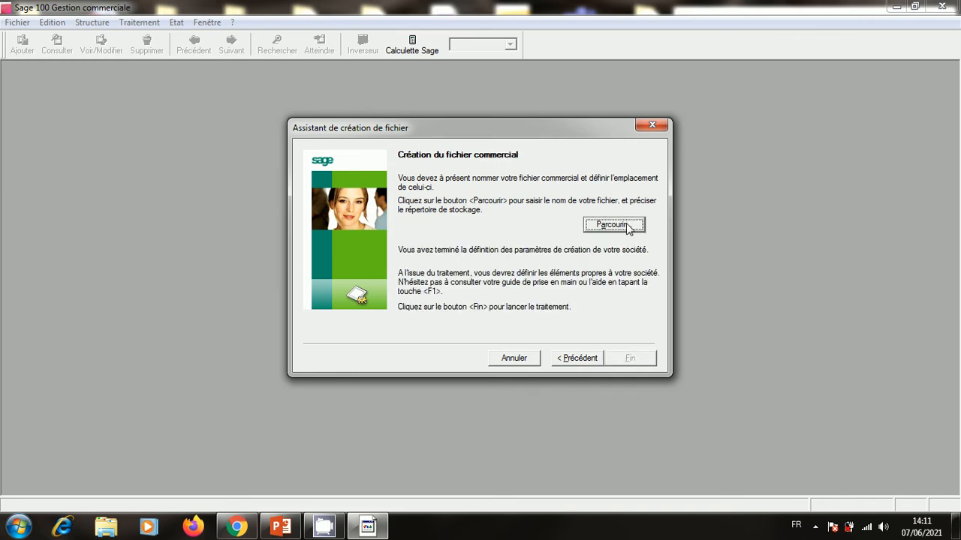
Save the commercial file as SMARTVET.gcm on the Bureau with a 9000000 Ko capacity.
click(613, 225)
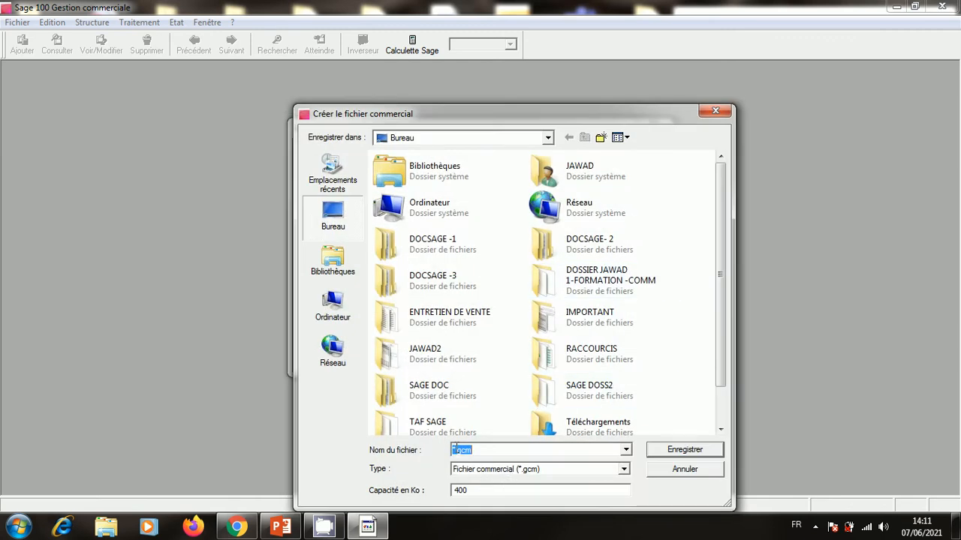
click(458, 450)
key(BackSpace)
text(SMARTVET)
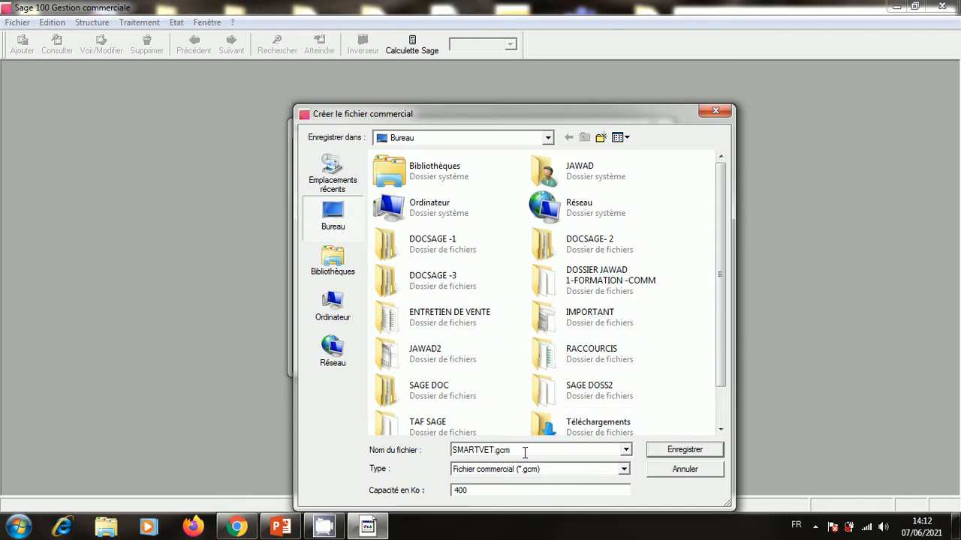
drag(478, 488, 392, 488)
text(9000000)
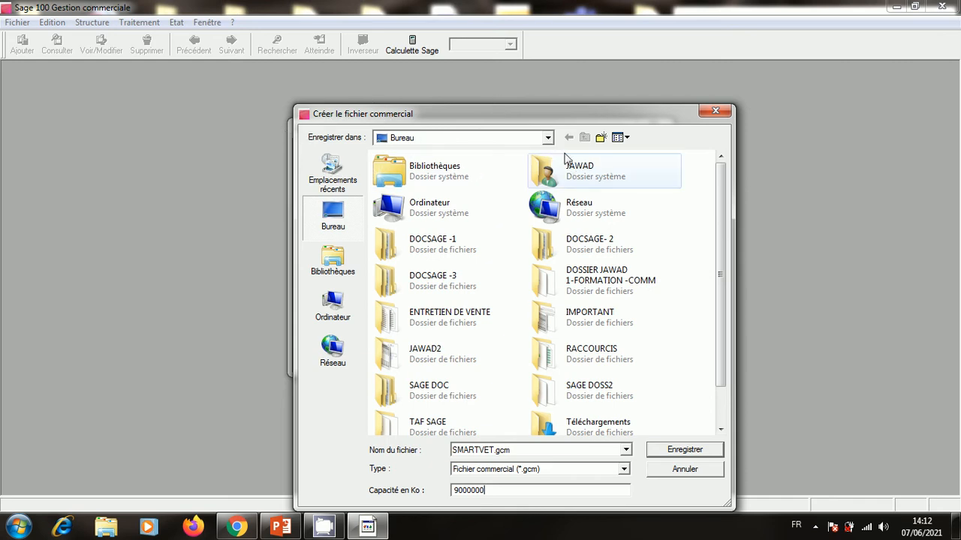
click(547, 137)
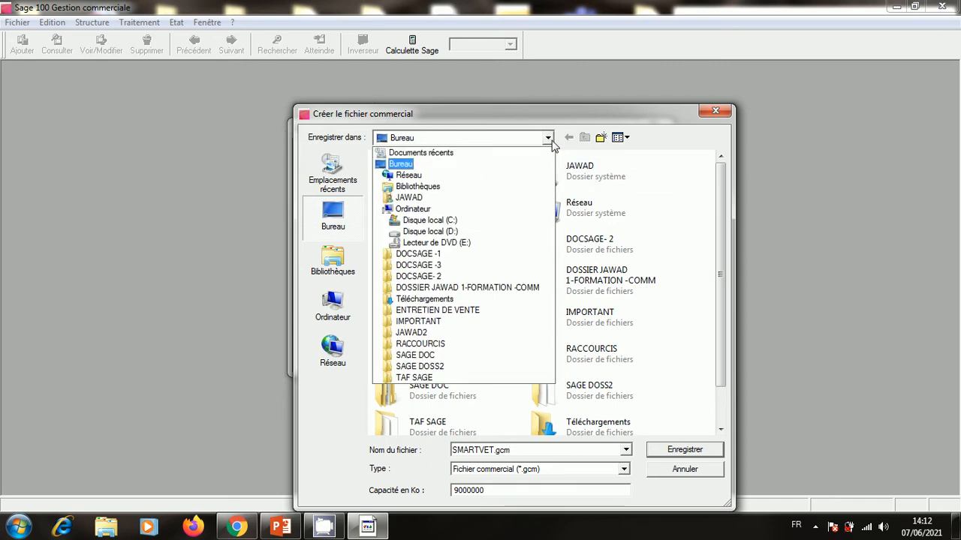
click(459, 143)
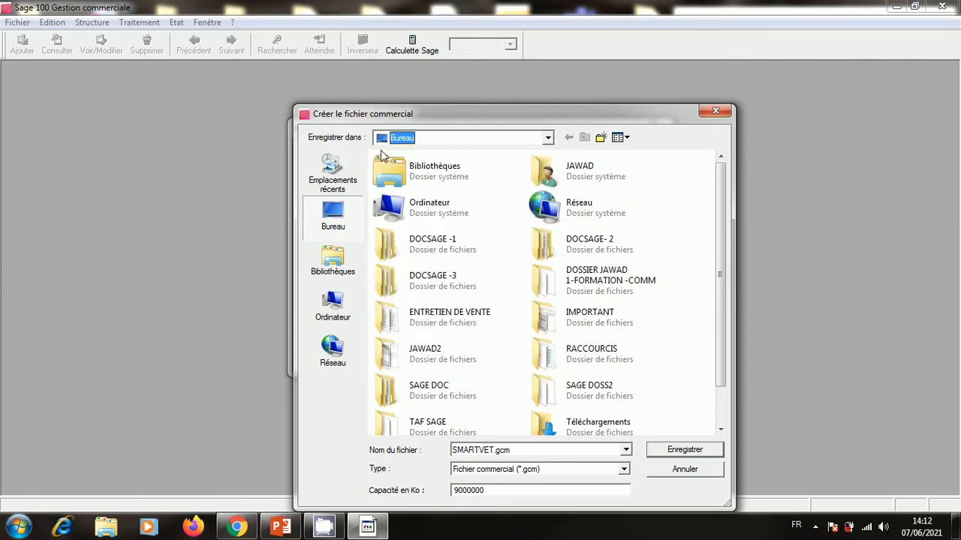
click(684, 451)
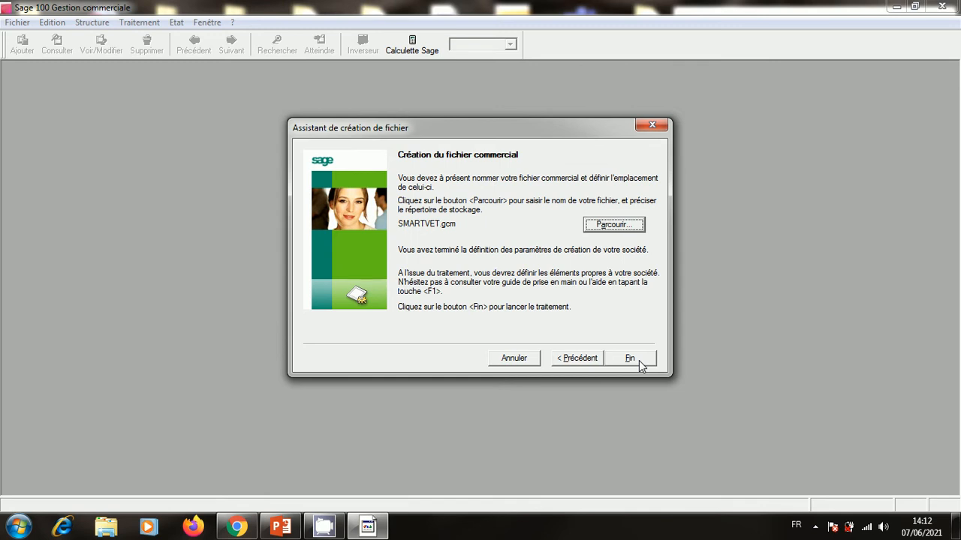
Finish the creation wizard to create the SMARTVET commercial file.
click(631, 358)
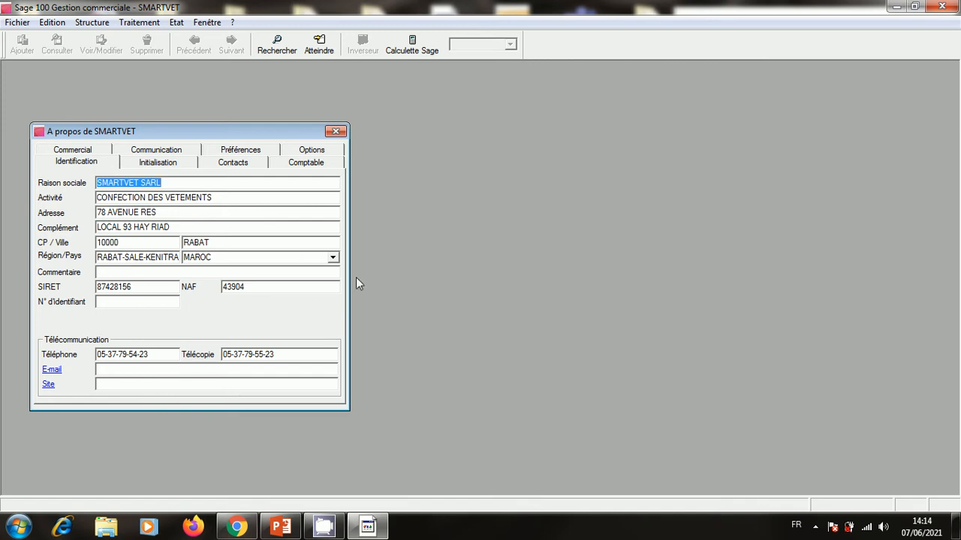
click(281, 527)
scroll(924, 215, up, 1)
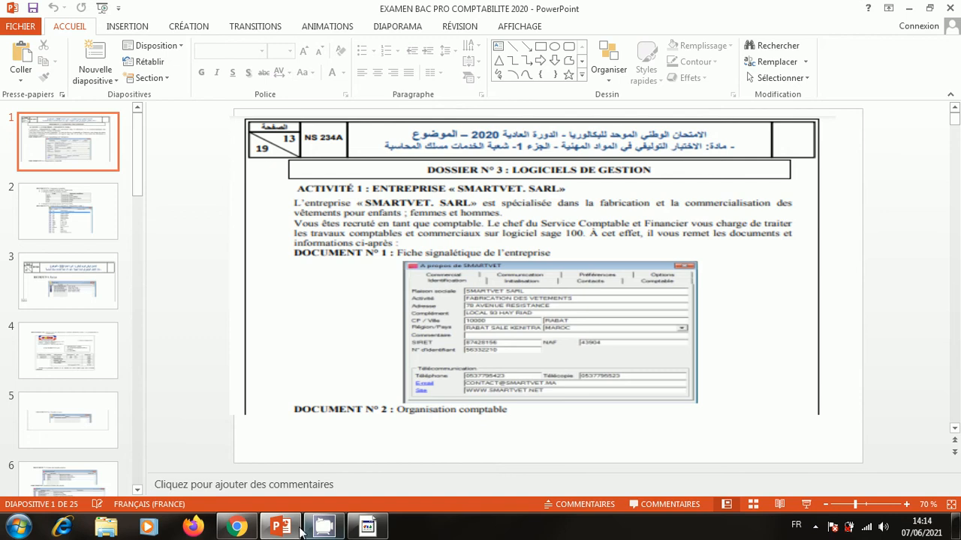
mouse_move(318, 536)
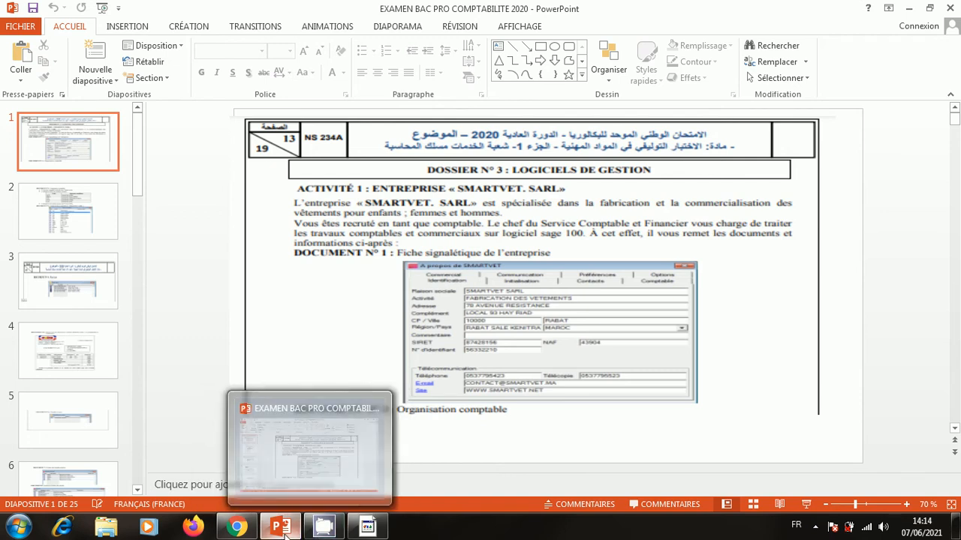
click(909, 8)
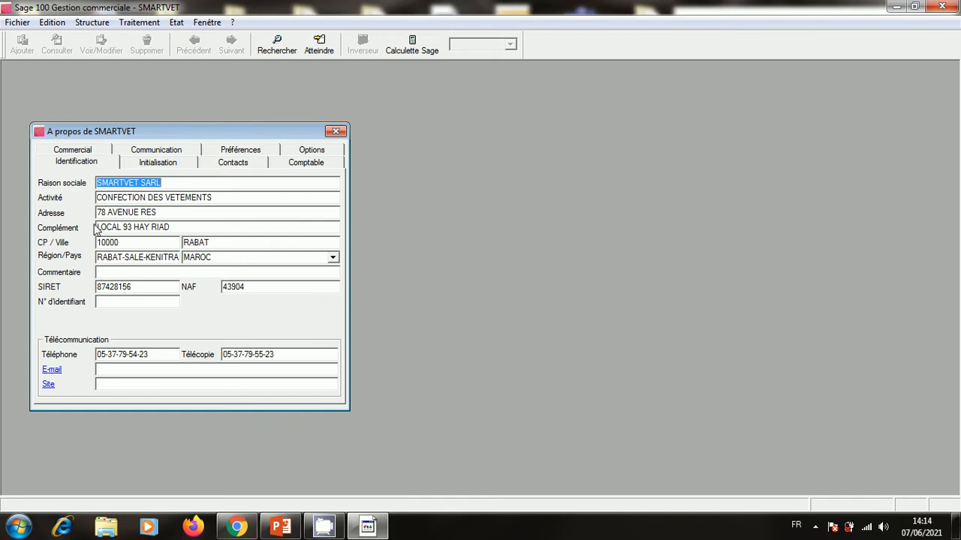
click(172, 185)
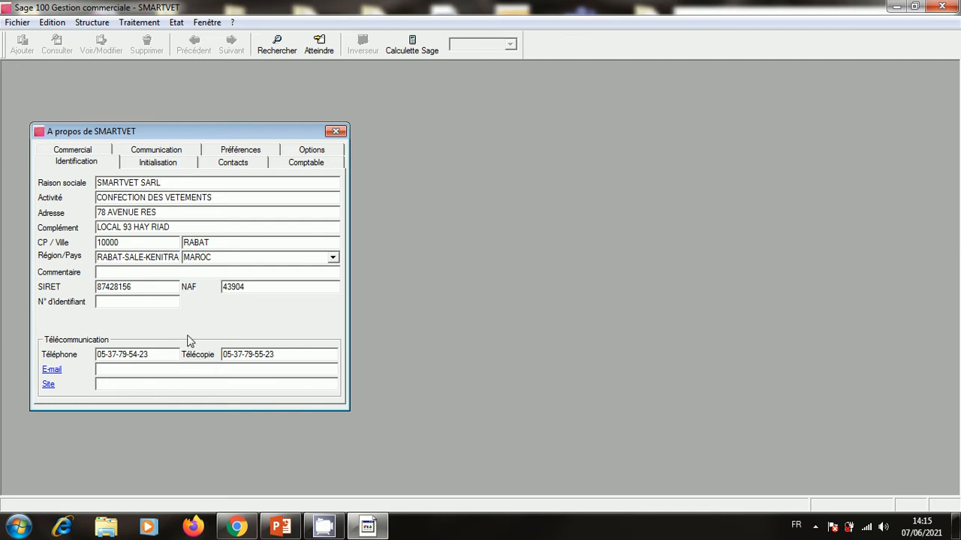
click(145, 304)
text(56332210)
click(157, 371)
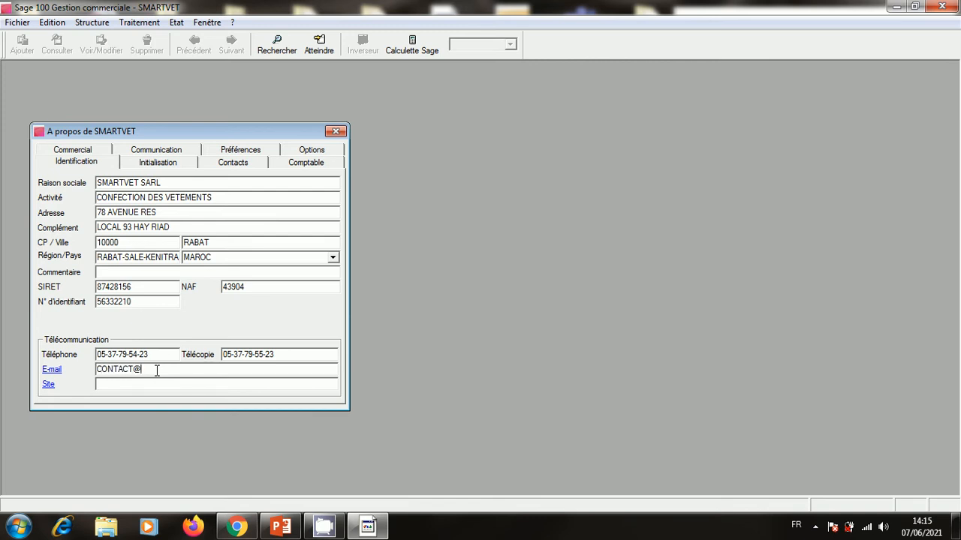
click(133, 385)
text(WWW.SMARTVET.NET)
Review the SMARTVET exam slides full screen, then exit the show and minimize PowerPoint.
click(282, 529)
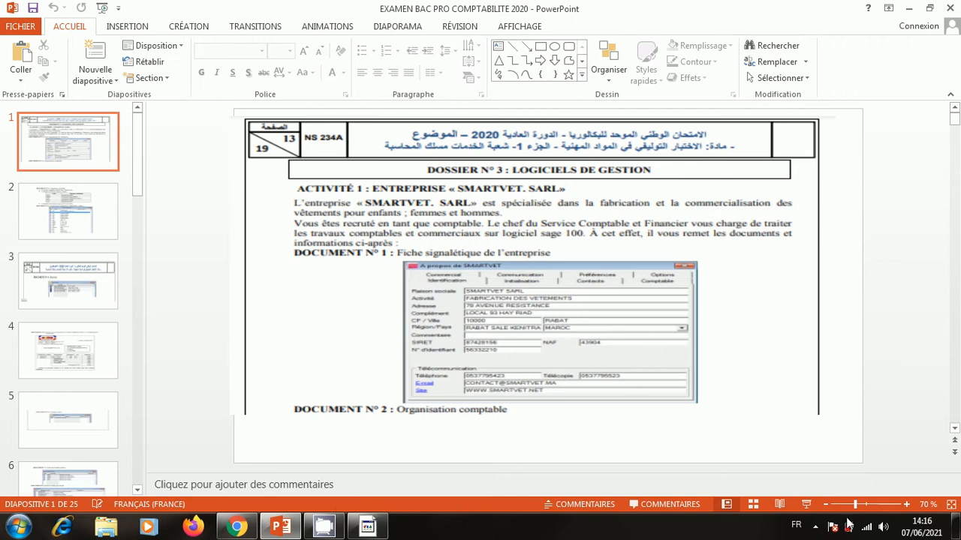
click(805, 505)
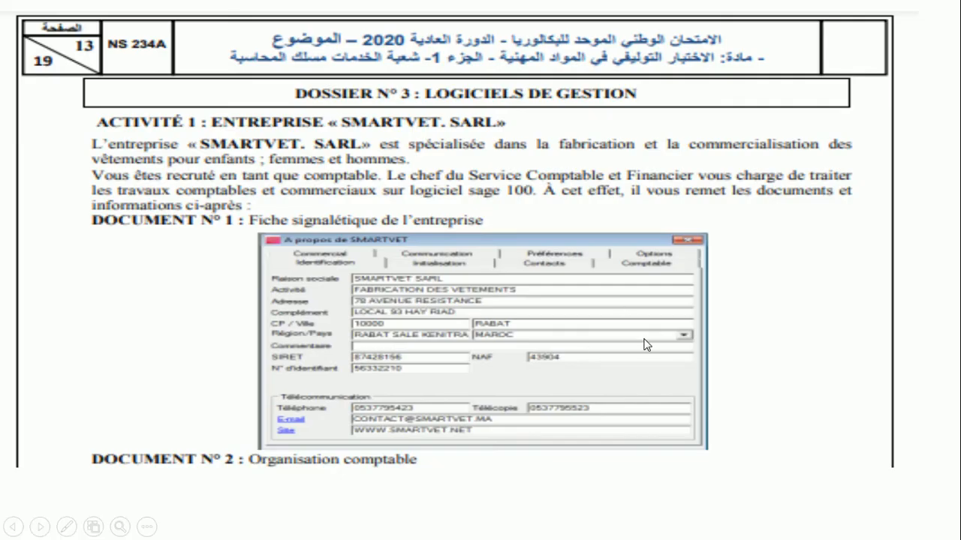
scroll(647, 345, down, 2)
scroll(646, 344, up, 1)
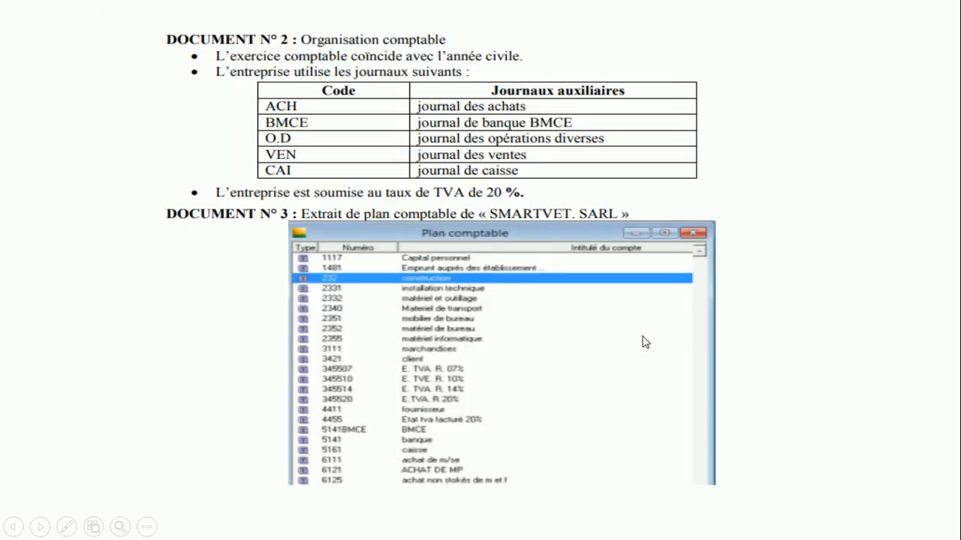
scroll(645, 342, down, 1)
scroll(644, 342, up, 1)
scroll(589, 229, up, 1)
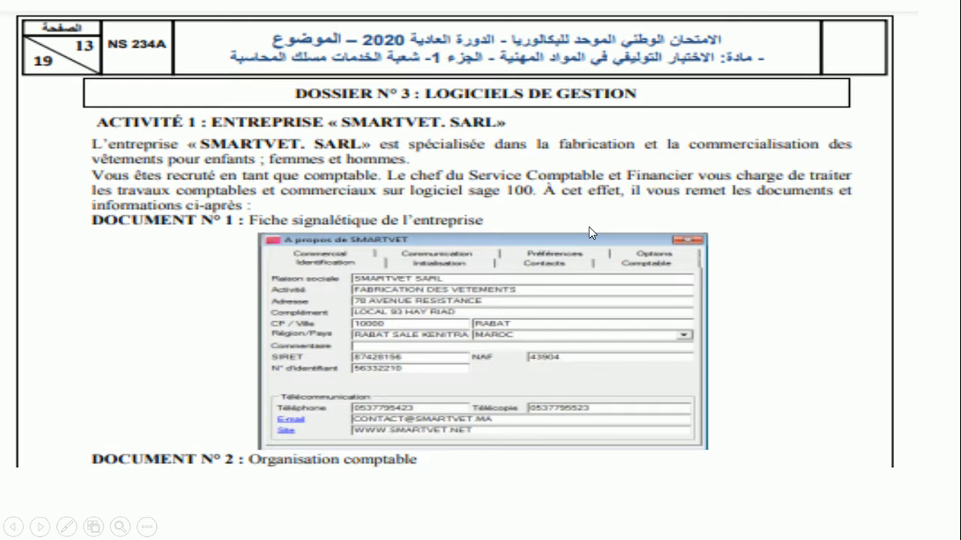
scroll(600, 219, down, 1)
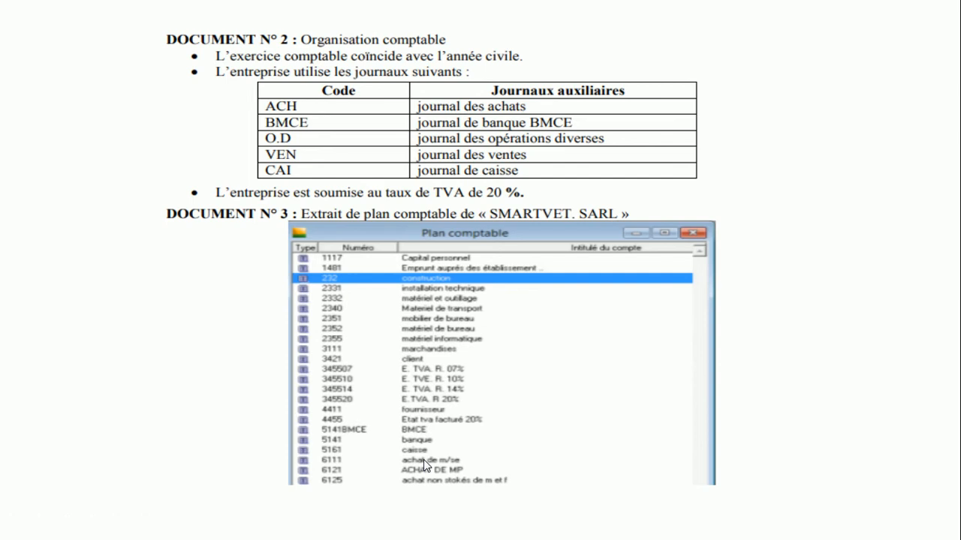
key(Escape)
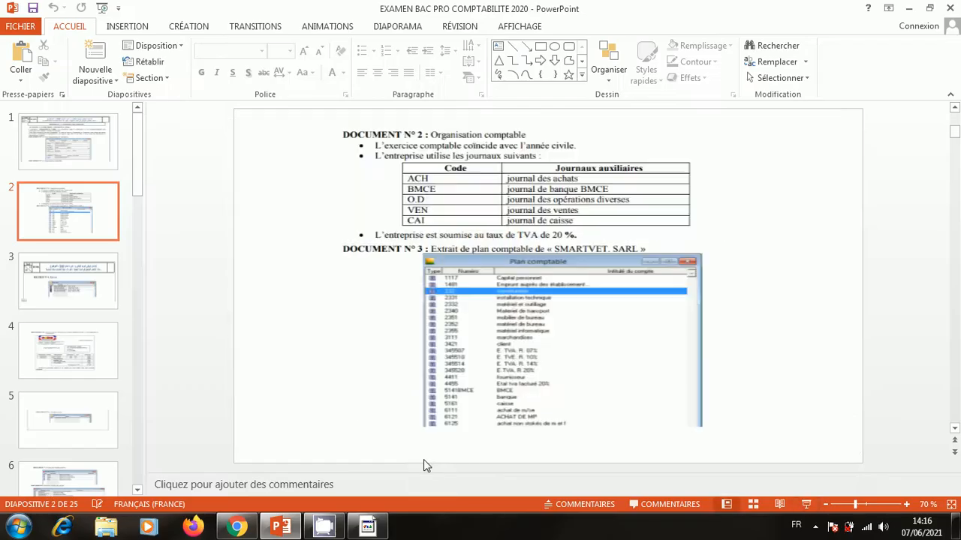
click(908, 7)
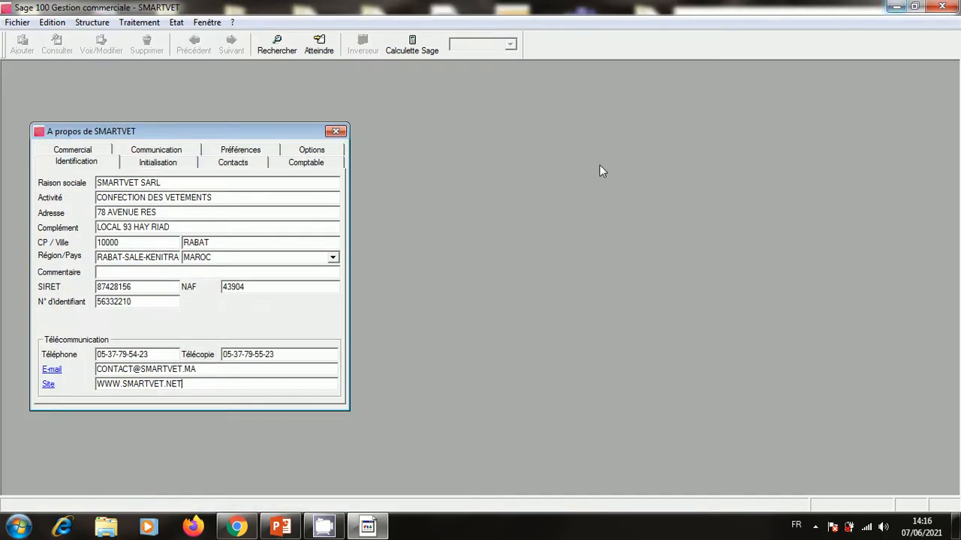
Close the company details and the SMARTVET file, then quit Gestion commerciale.
click(336, 132)
click(18, 23)
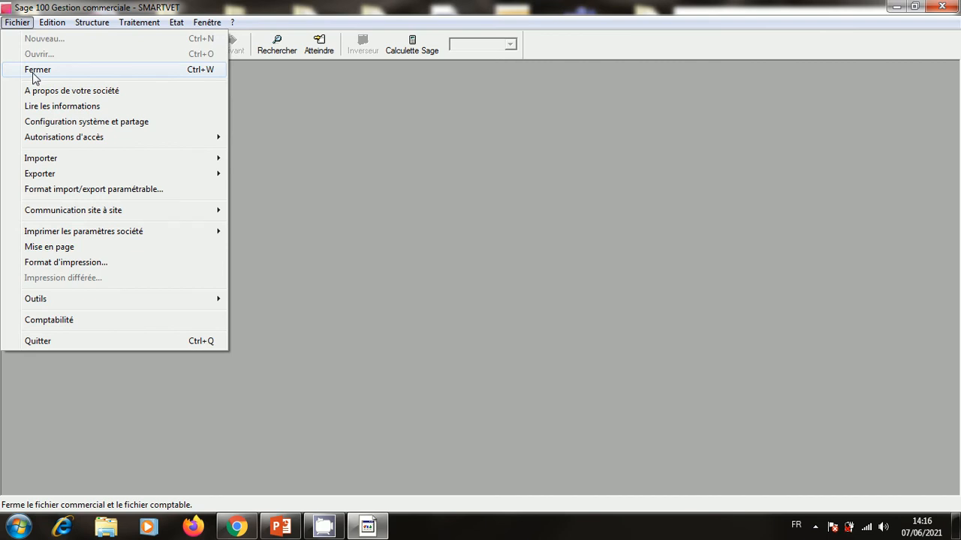
click(31, 70)
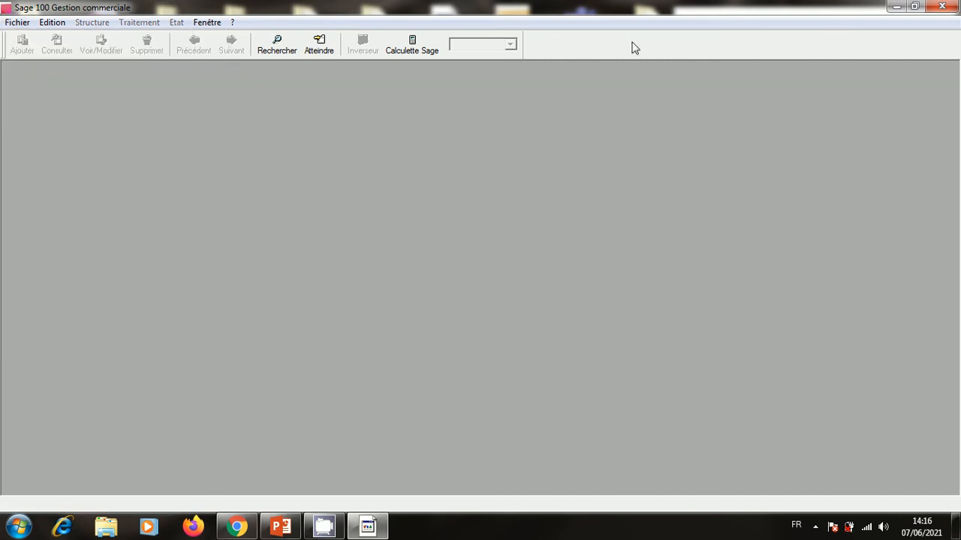
click(939, 7)
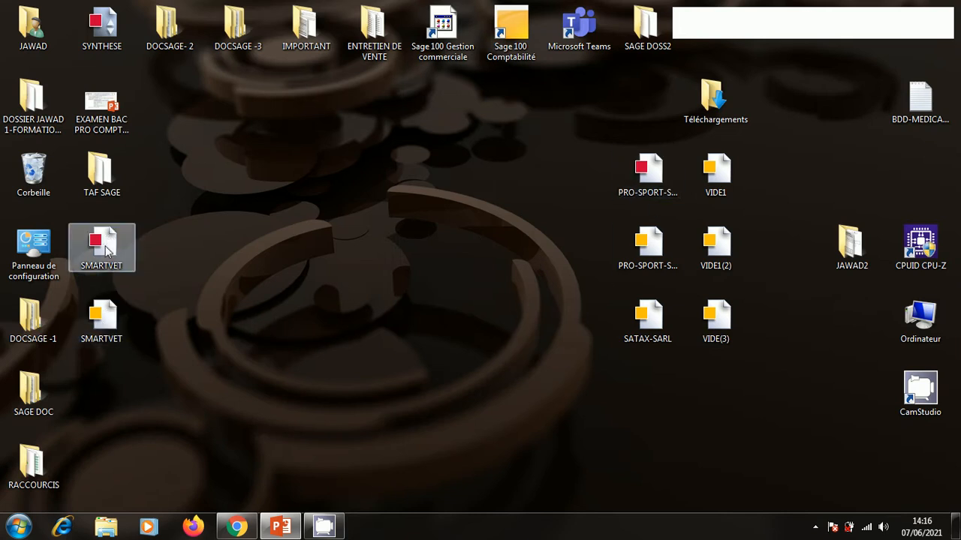
Open the SMARTVET accounting file and check its company details in A propos.
double_click(103, 308)
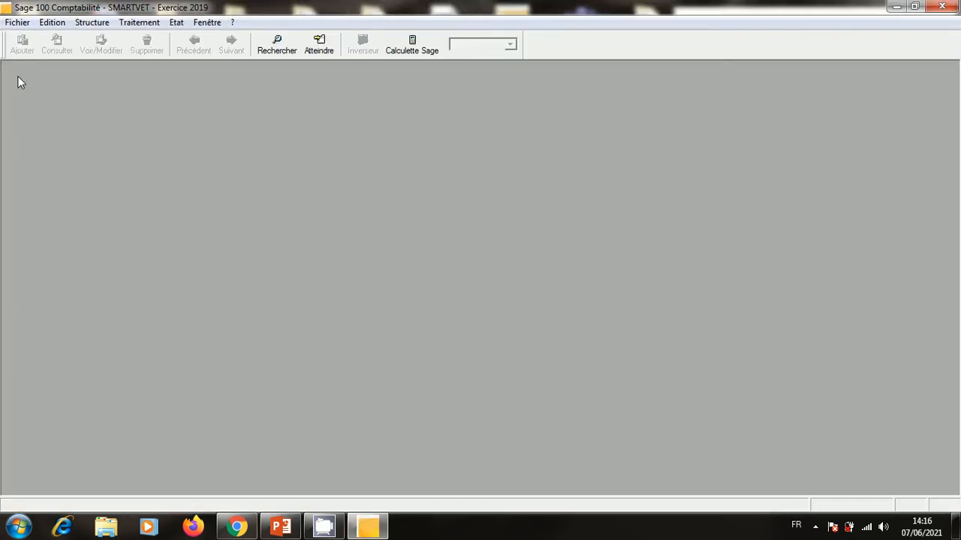
click(18, 23)
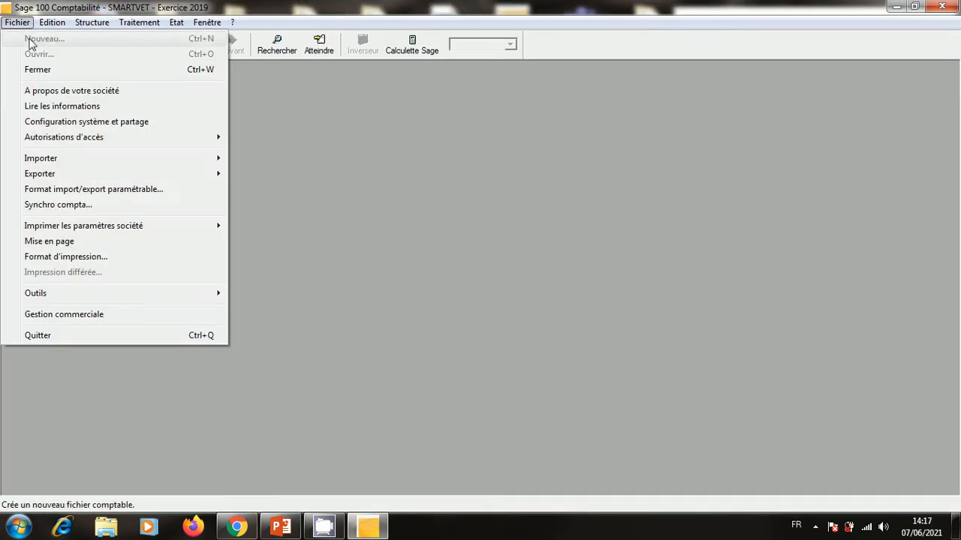
click(105, 90)
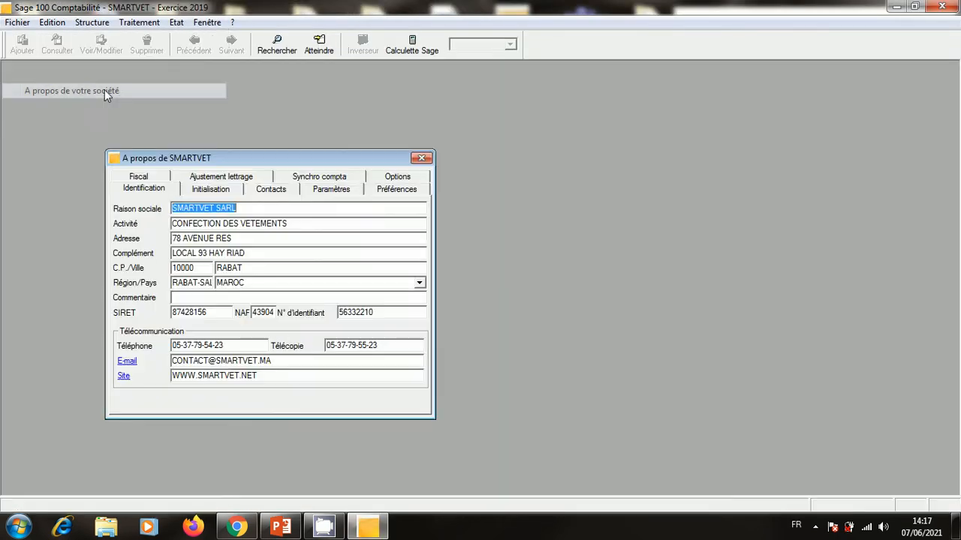
click(420, 159)
Confirm the Plan comptable and Plan tiers lists are empty.
click(92, 22)
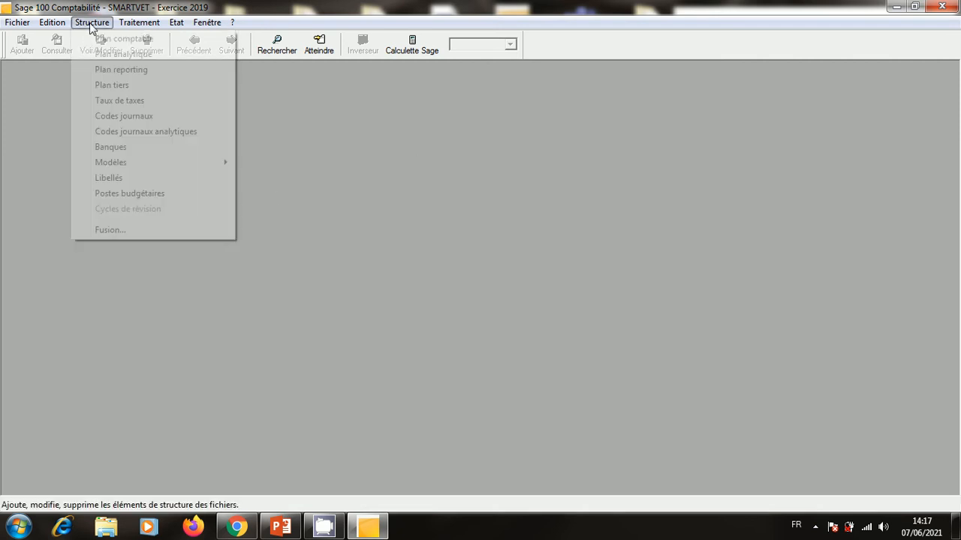
click(98, 37)
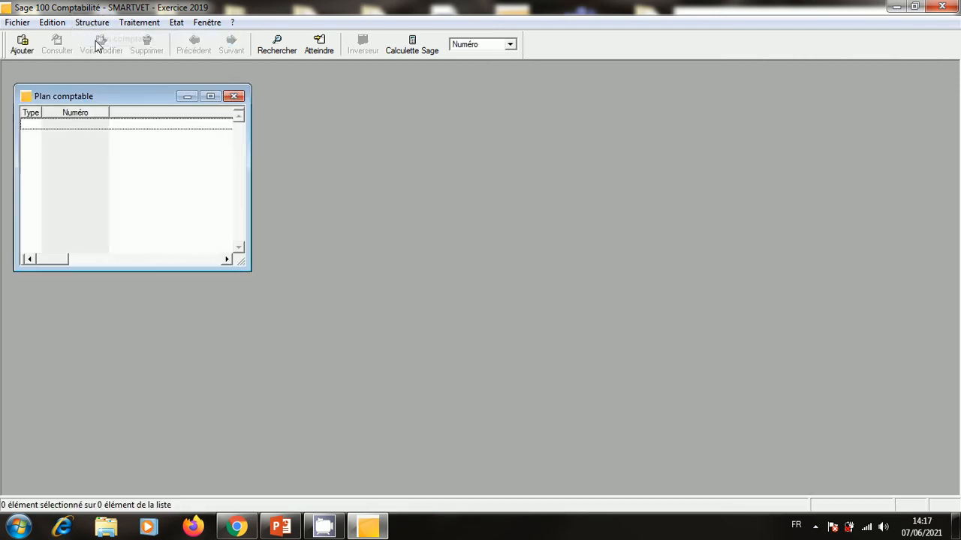
click(234, 96)
click(92, 22)
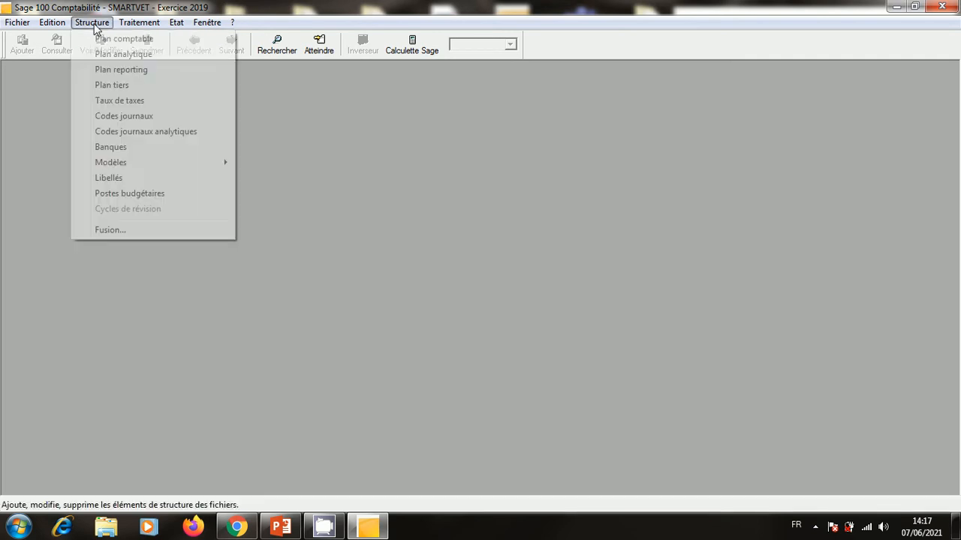
click(110, 85)
click(355, 90)
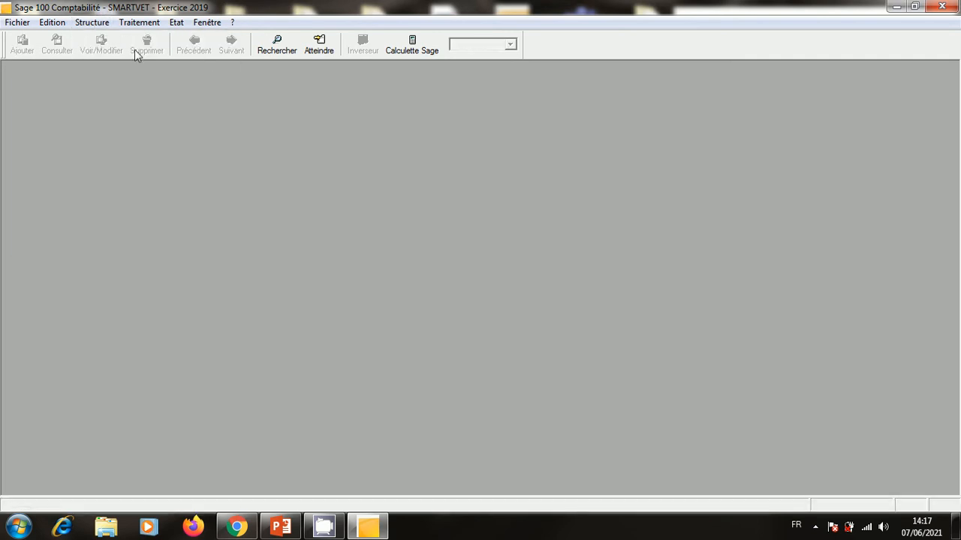
Confirm the Codes journaux and Modèles de saisie lists are empty.
click(91, 22)
click(114, 116)
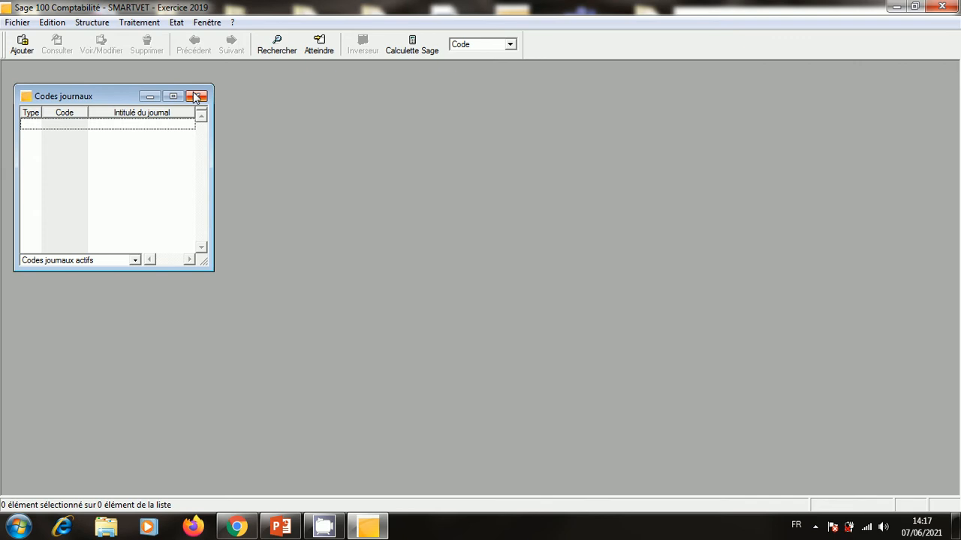
click(194, 97)
click(92, 22)
mouse_move(111, 164)
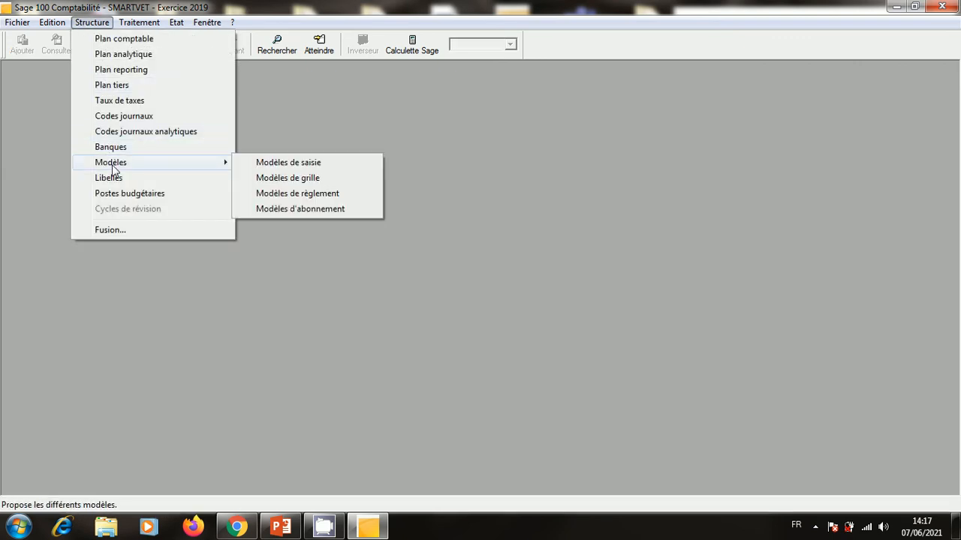
click(304, 163)
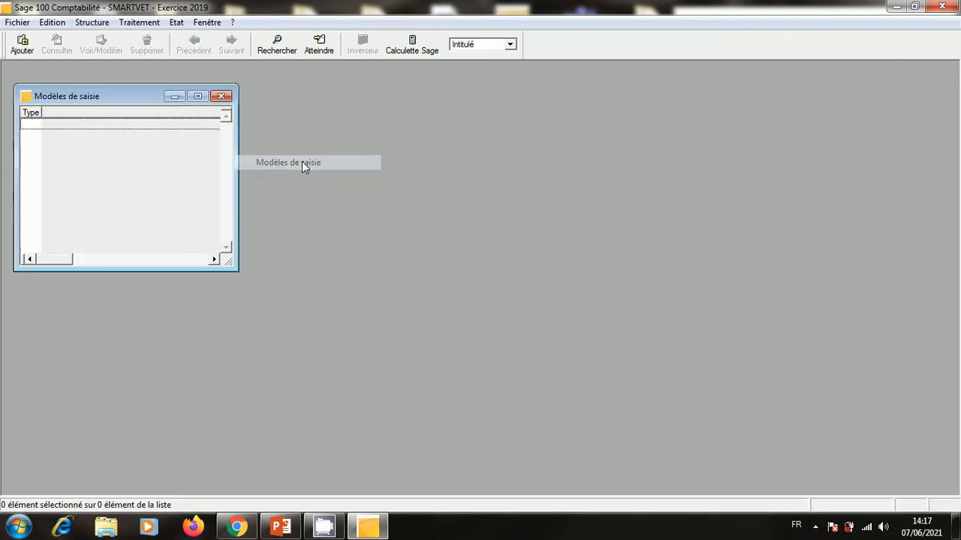
click(224, 97)
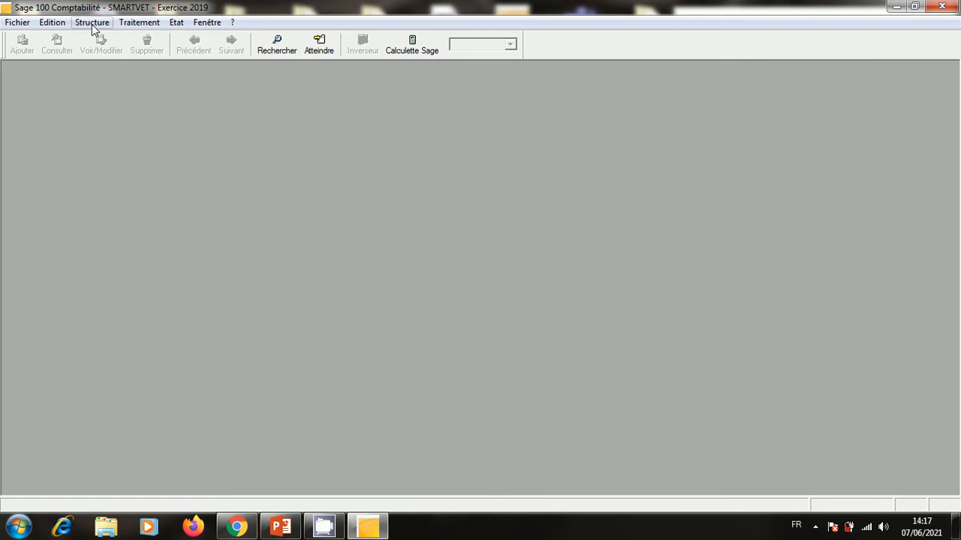
click(96, 25)
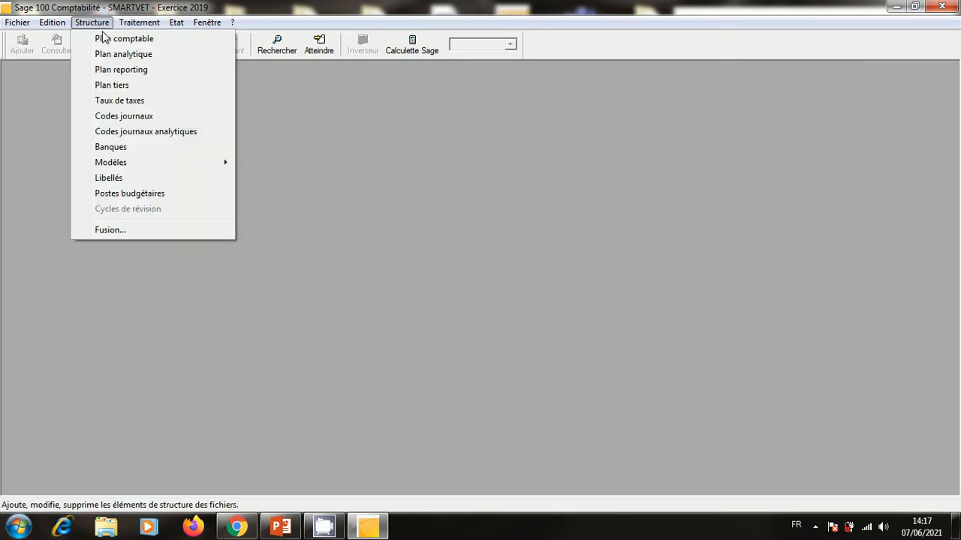
Create general account 3421 CLIENT with the account creation wizard.
click(105, 41)
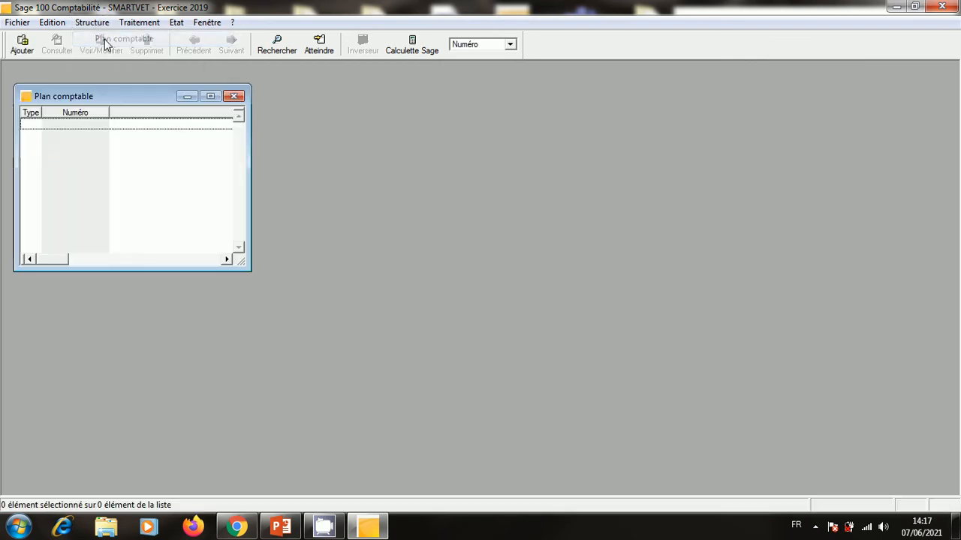
right_click(136, 190)
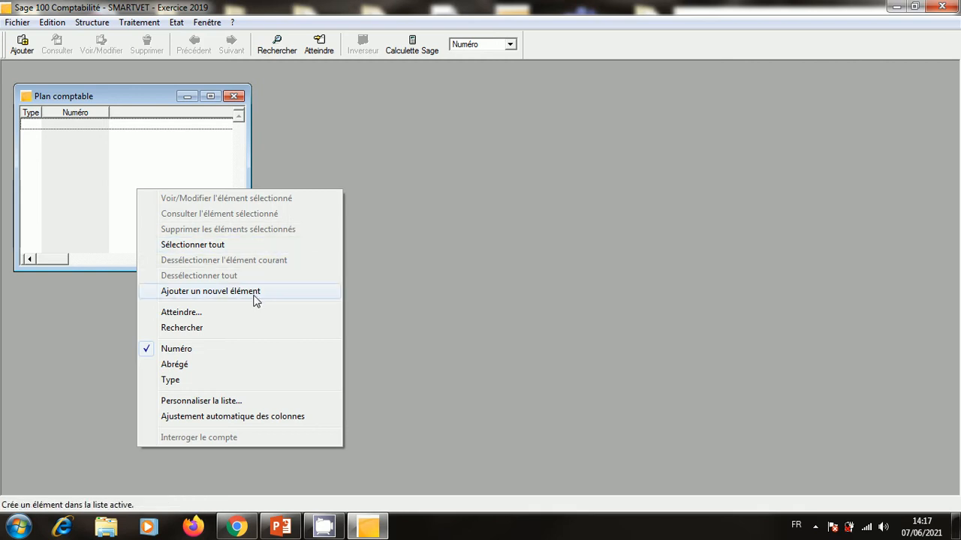
click(253, 293)
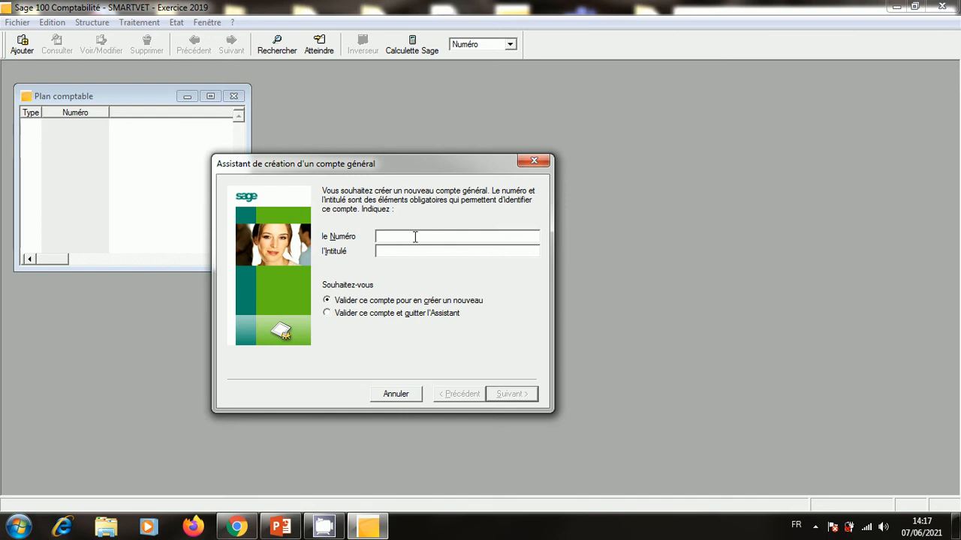
text(1342)
drag(397, 239, 309, 233)
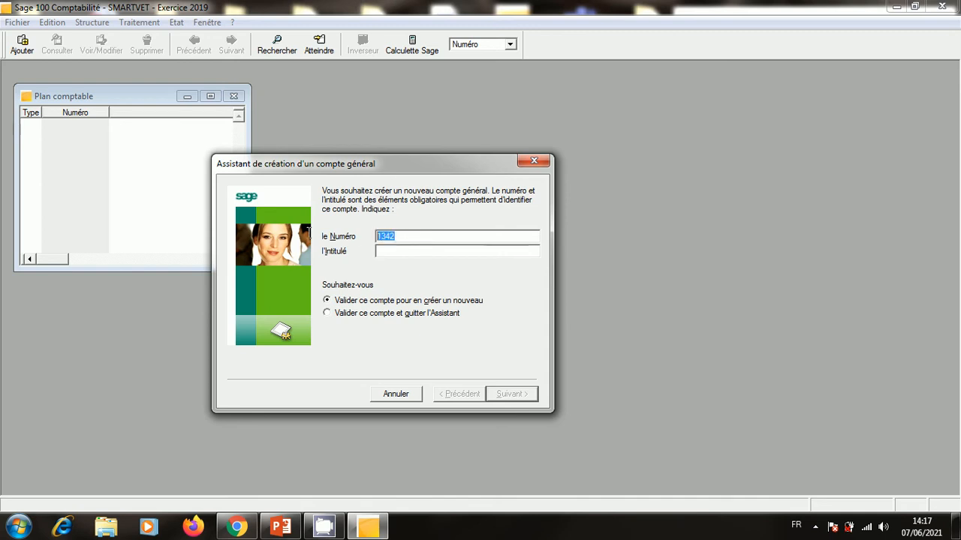
key(BackSpace)
text(3421)
click(386, 250)
text(C)
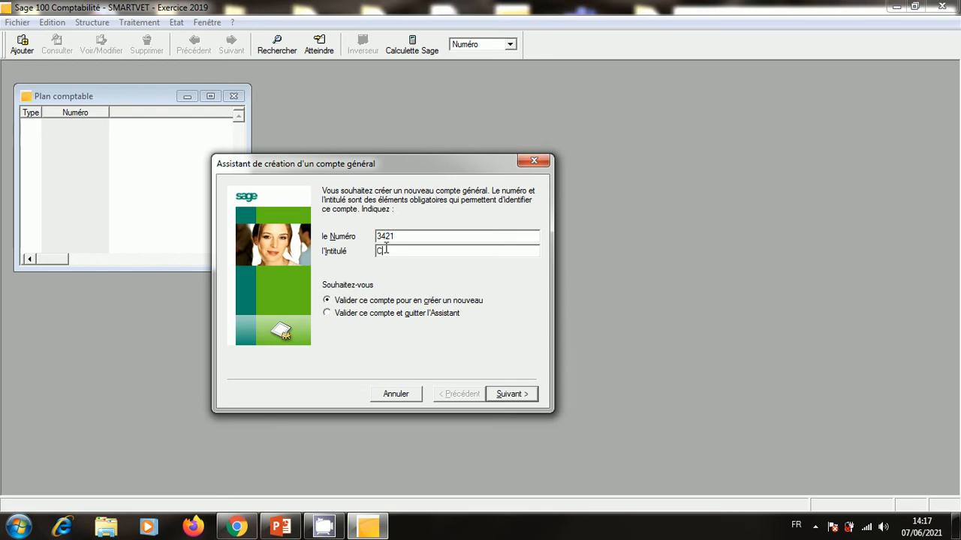
text(LIENT)
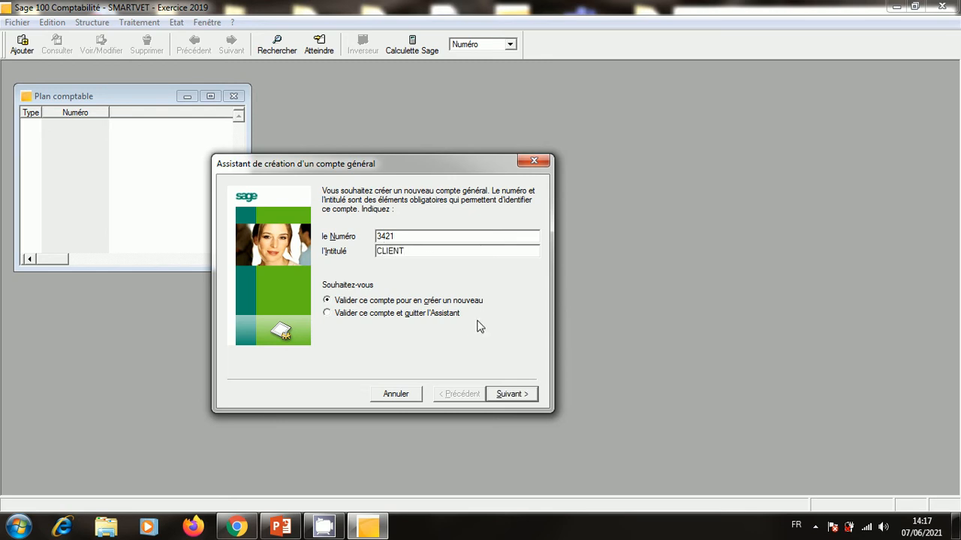
click(517, 394)
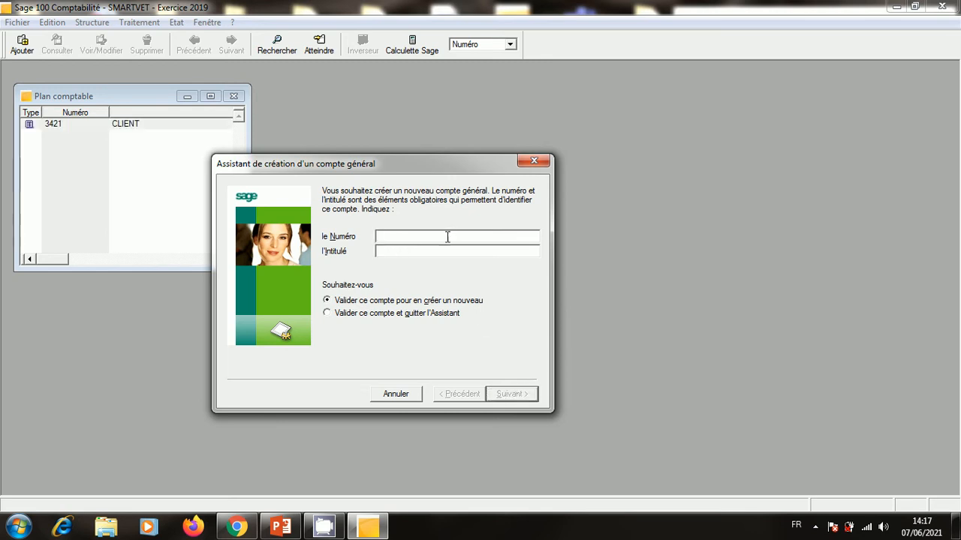
Add general accounts 4411 FRS MSE and 6111 ACHAT DE MSE.
text(4411)
click(432, 252)
text(FRS 8)
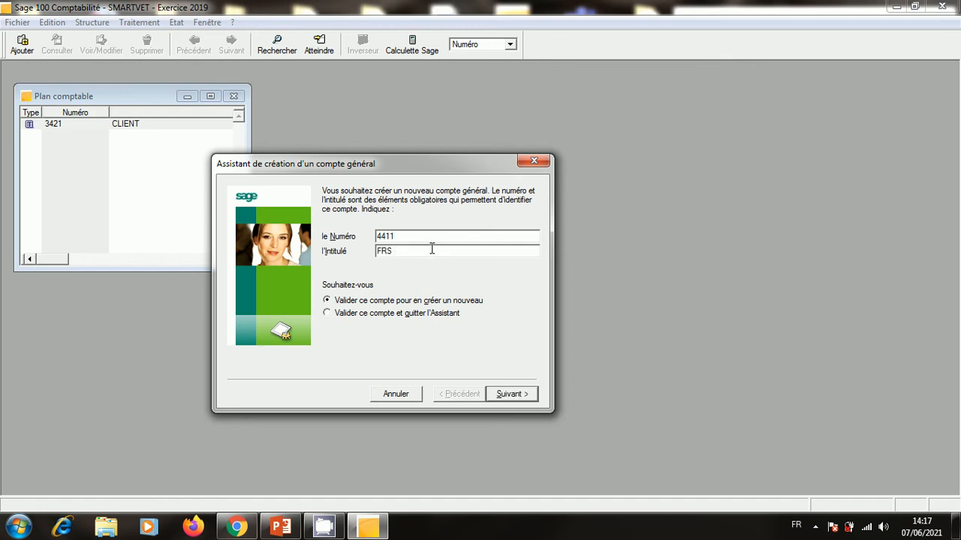
text(MSE)
click(524, 399)
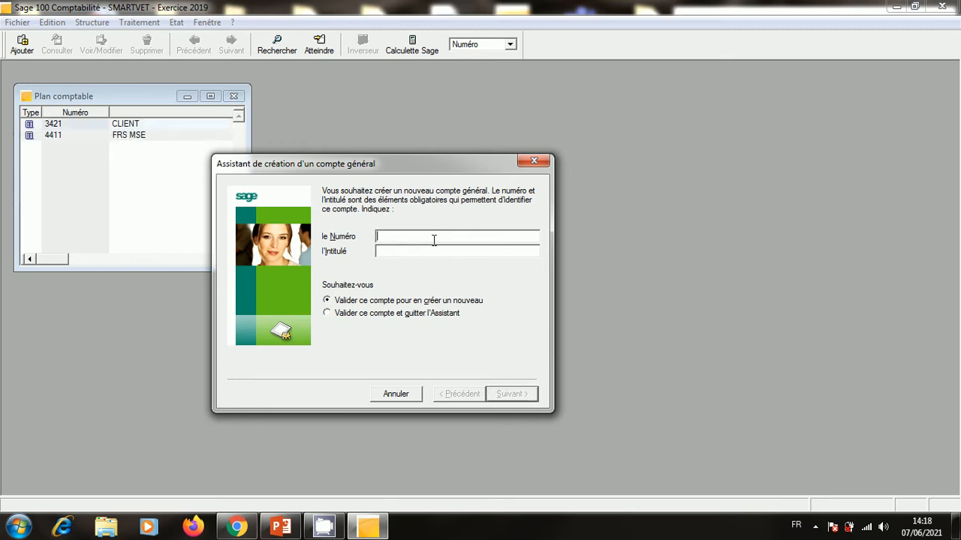
text(6111)
click(422, 253)
text(1)
key(BackSpace)
text(ACHAT DE MSE)
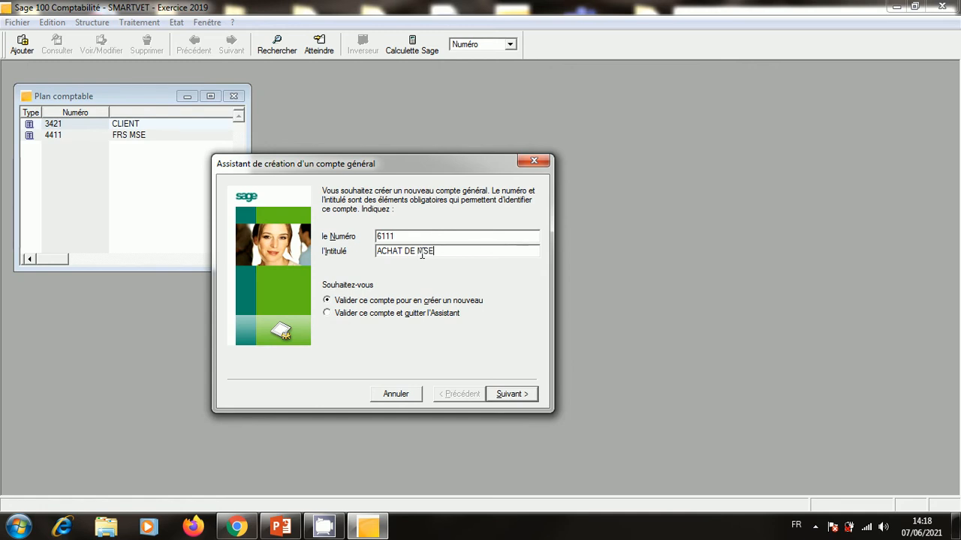
key(Return)
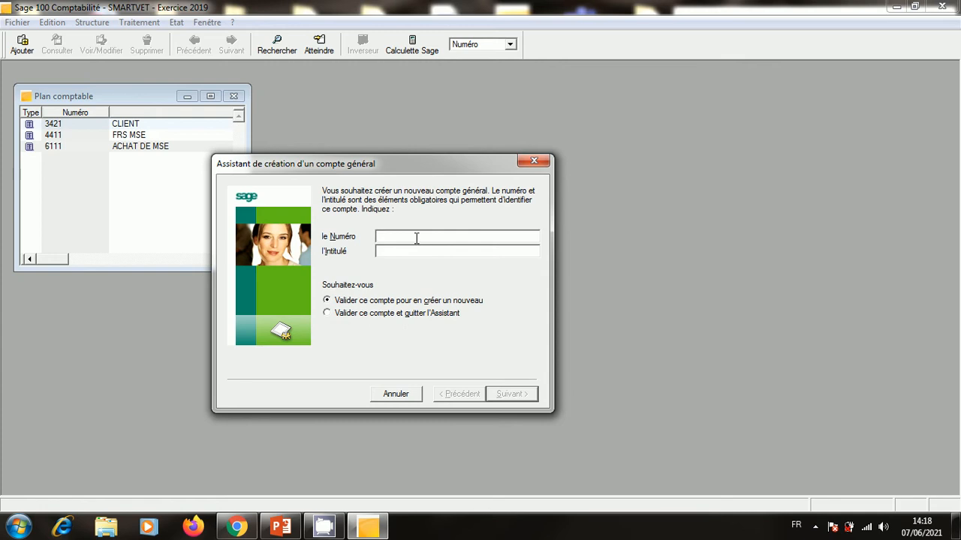
Add accounts 6121 ACHAT MP and 7111 VENTE DE MSE.
text(612)
text(ACHAT MP)
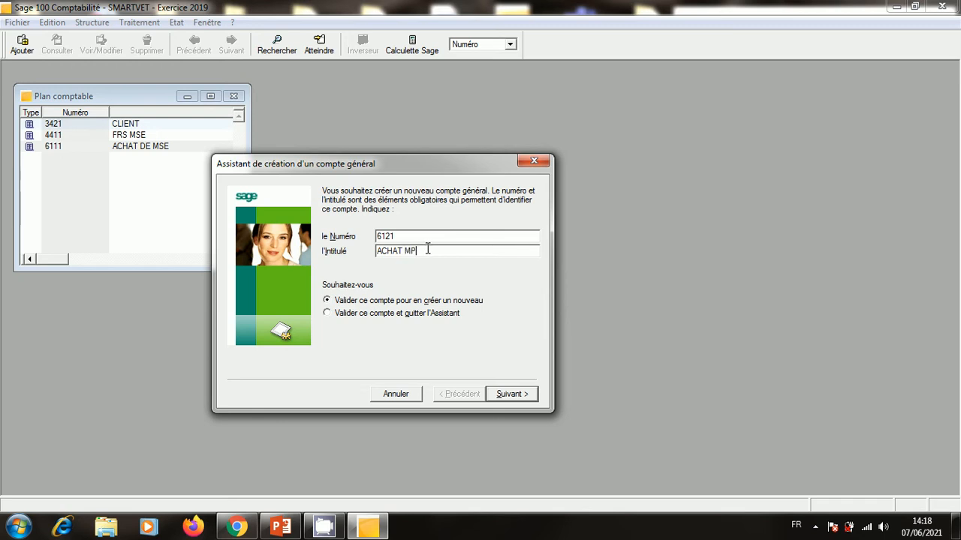
click(517, 397)
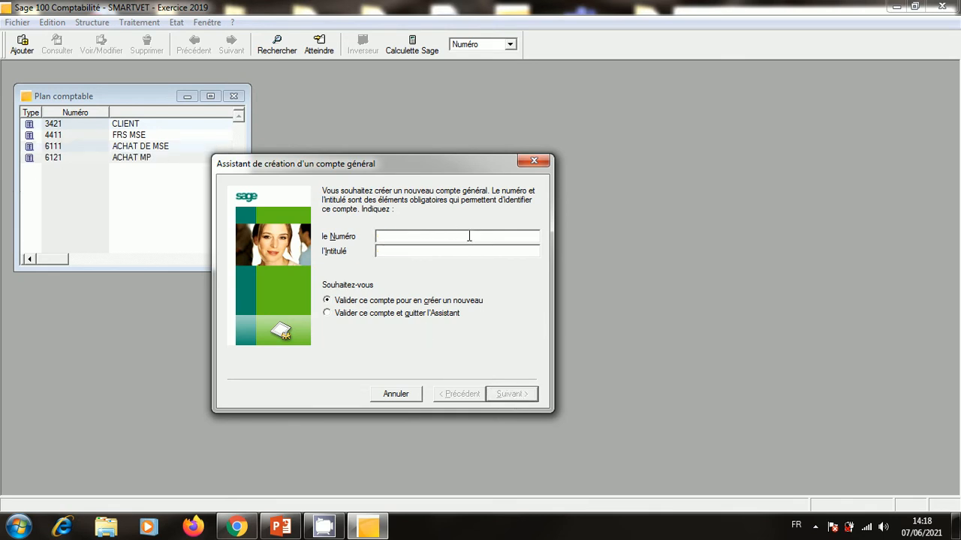
text(7111)
click(442, 251)
text(VENTE D)
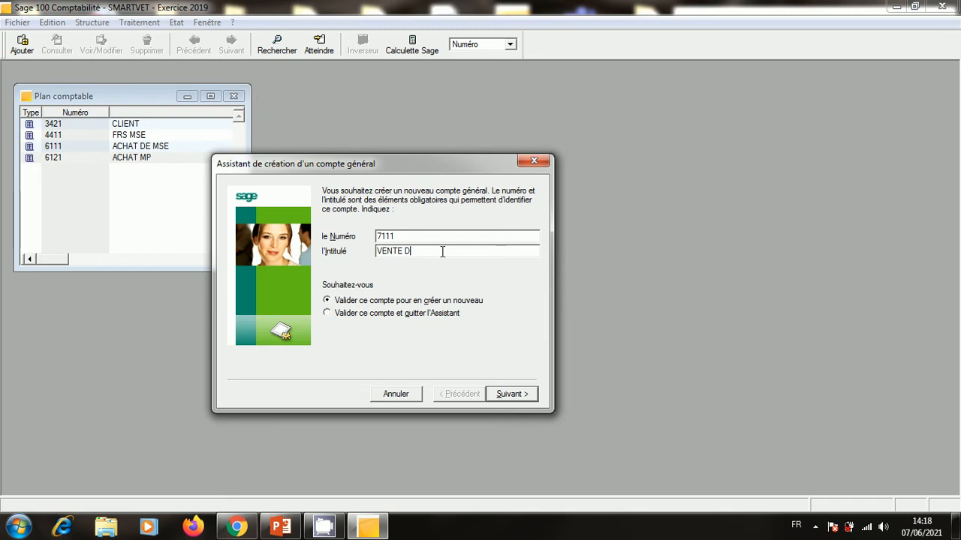
text(E)
click(429, 252)
text(MSE)
click(524, 395)
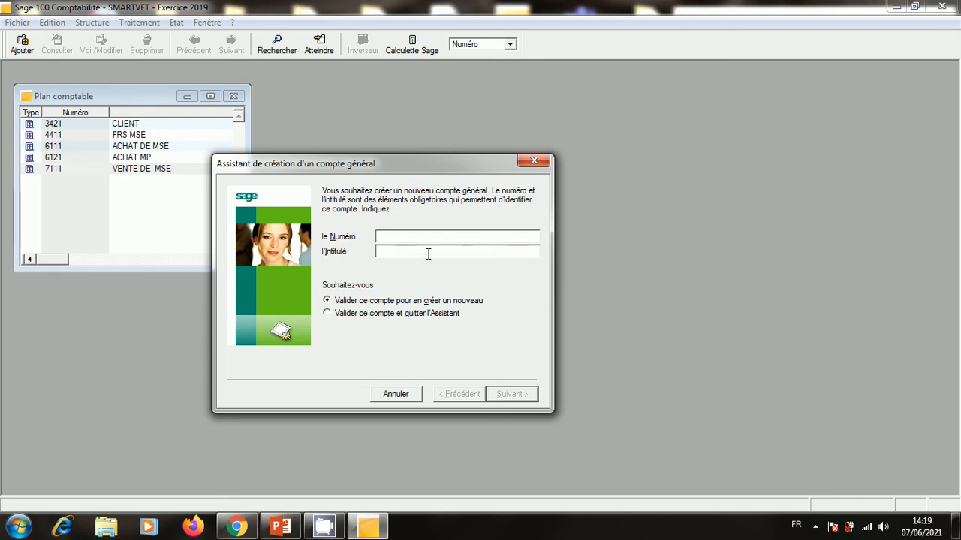
Add accounts 4455 TVA FACTURE 20% and 5141BMCE BMCE, then close the wizard.
text(44)
text(55)
text(TVA)
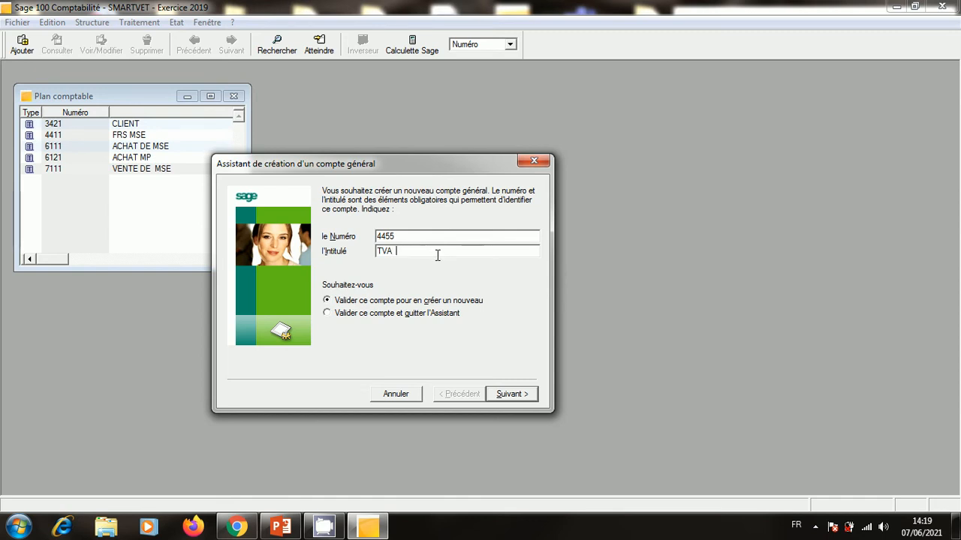
text(FACTURE 20%)
click(518, 395)
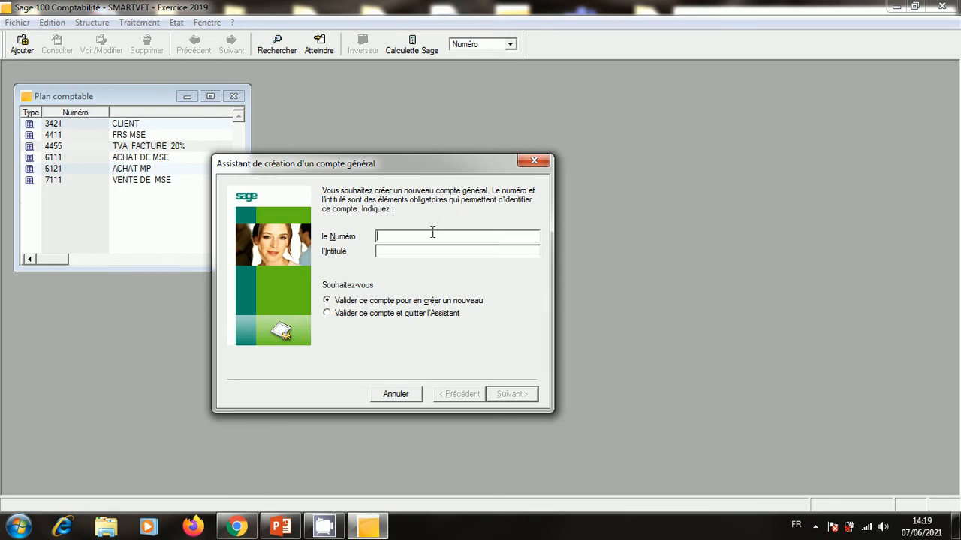
text(5141BMCE)
text(BMCE)
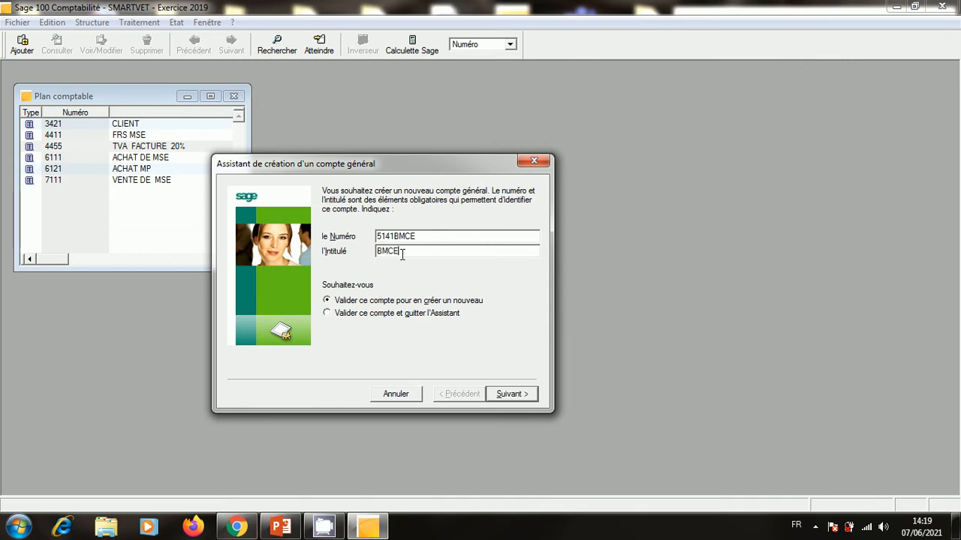
click(514, 394)
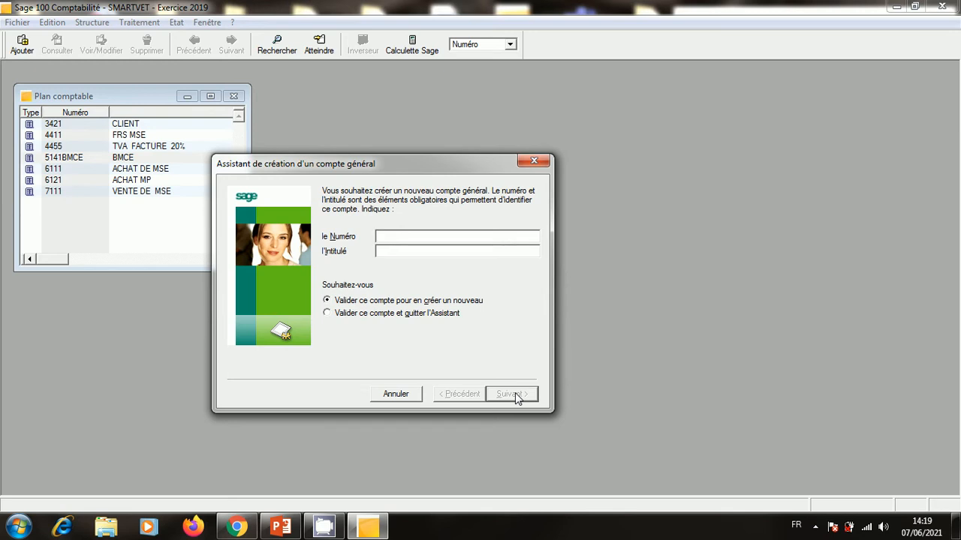
click(533, 161)
Close the chart of accounts and add a new entry to the Taux de taxes list.
click(234, 96)
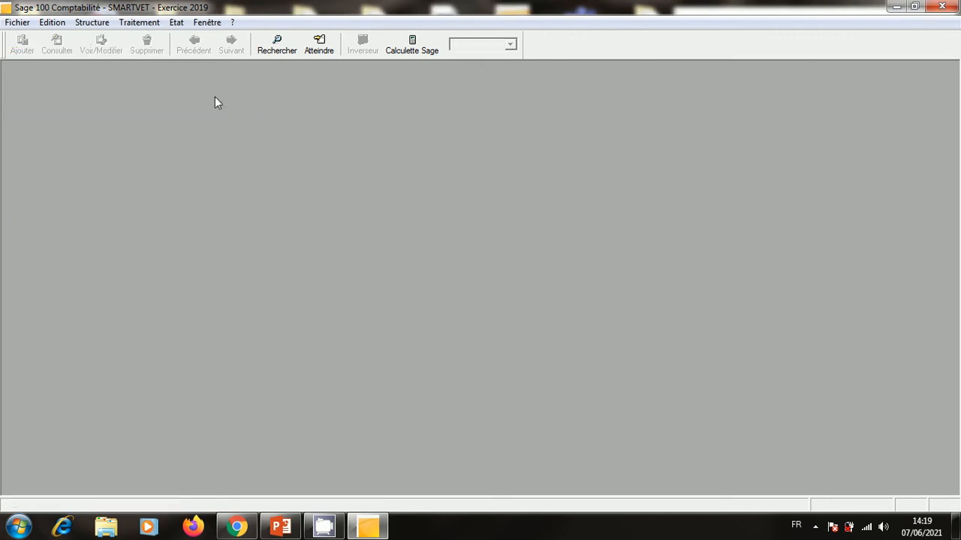
click(86, 24)
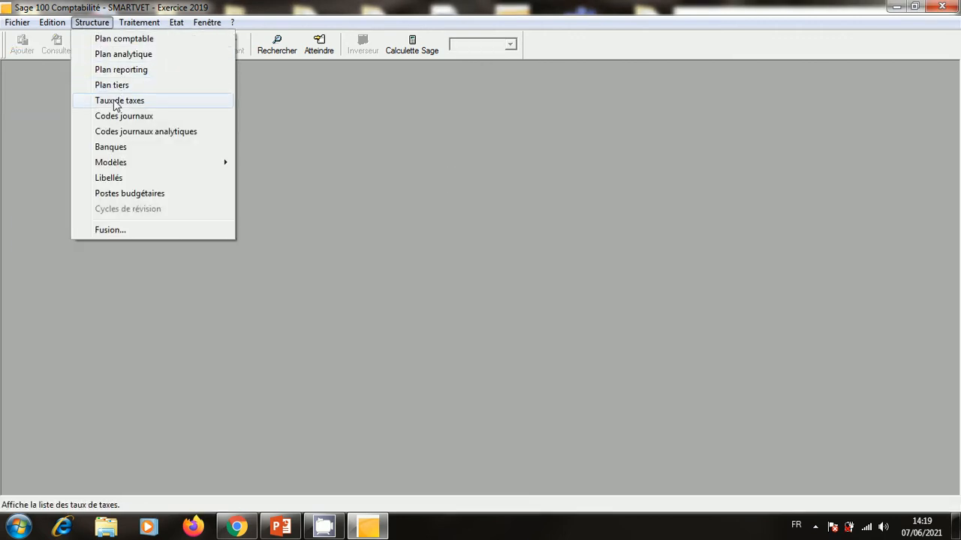
click(113, 101)
right_click(136, 163)
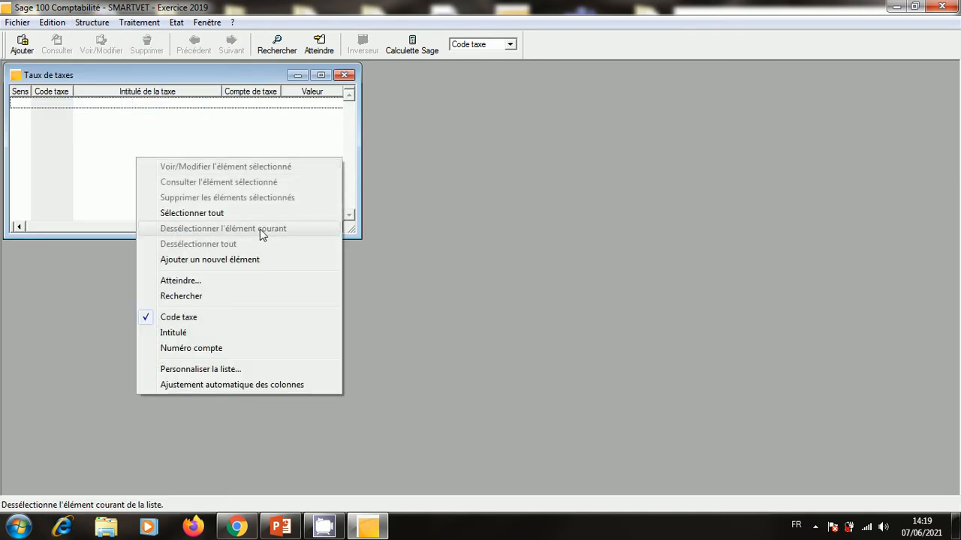
click(345, 75)
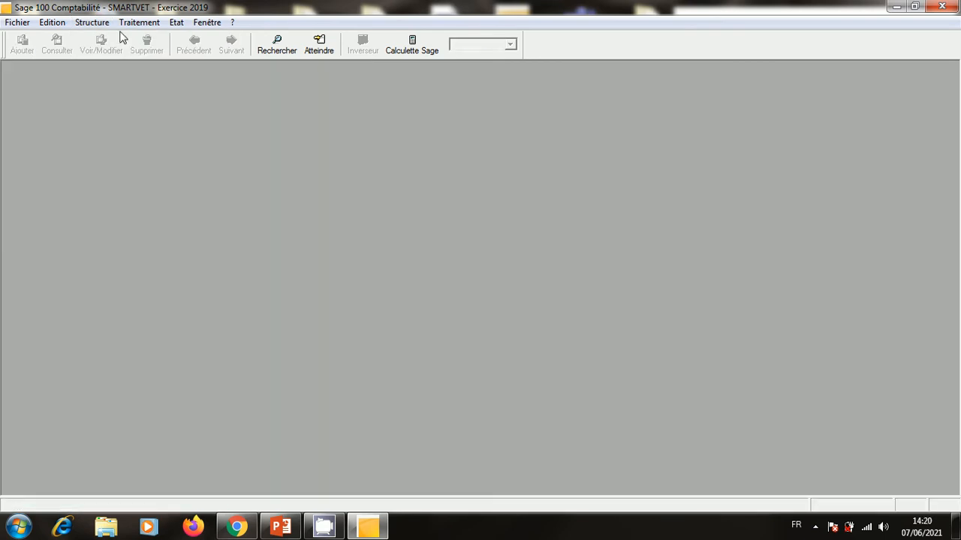
click(92, 22)
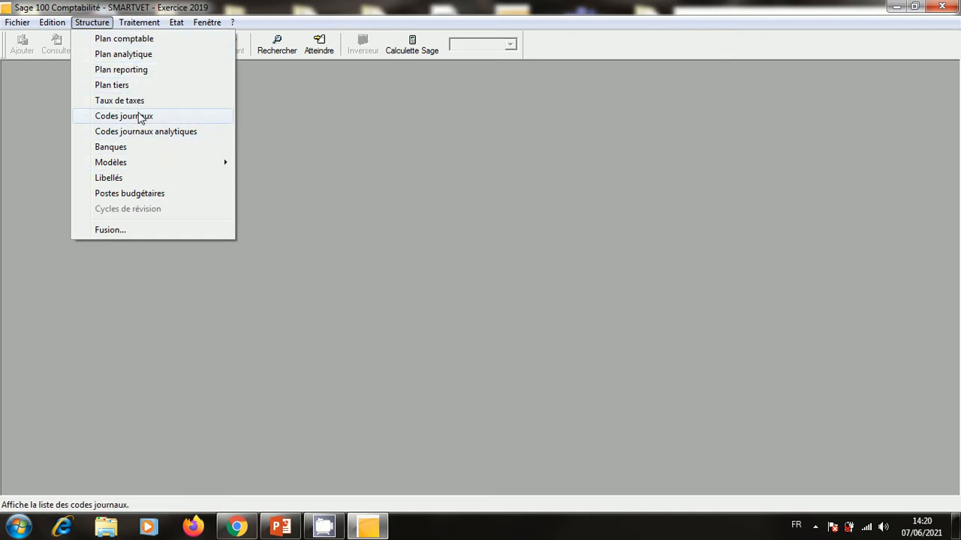
click(139, 106)
right_click(251, 182)
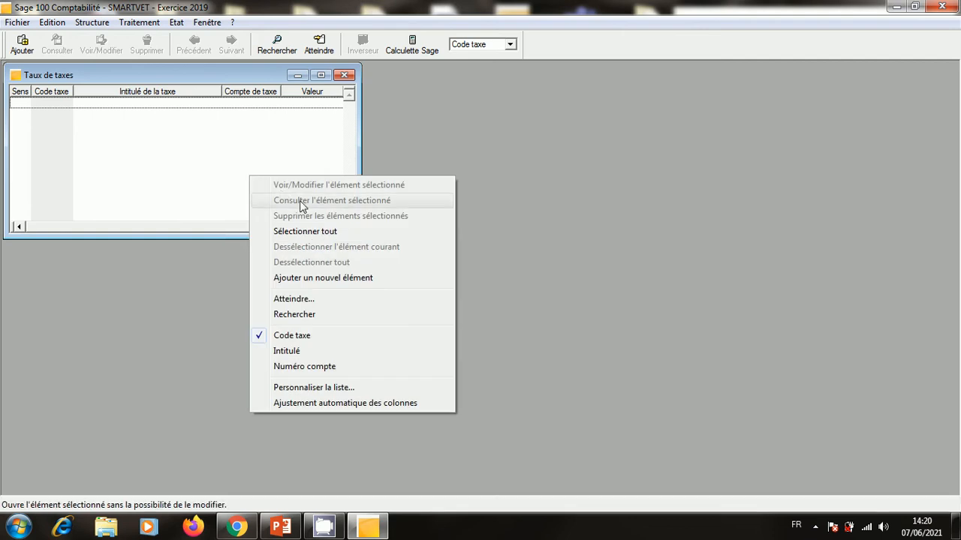
click(326, 278)
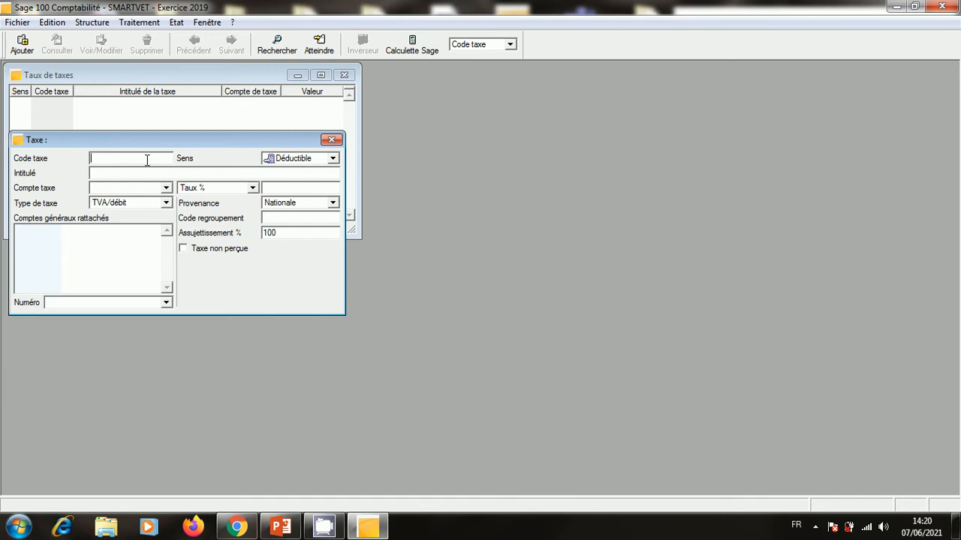
Enter tax code R07, begin its title, then bring up the exam presentation.
text(T)
key(BackSpace)
text(R07)
click(190, 174)
text(E)
click(283, 529)
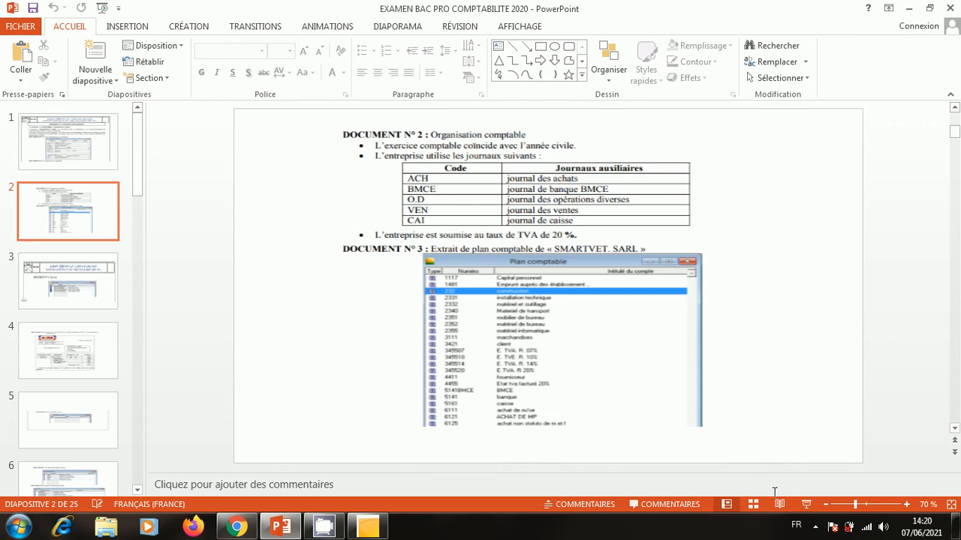
View slide 2 zoomed in on the 345507–345520 account extract, then minimize PowerPoint.
click(805, 503)
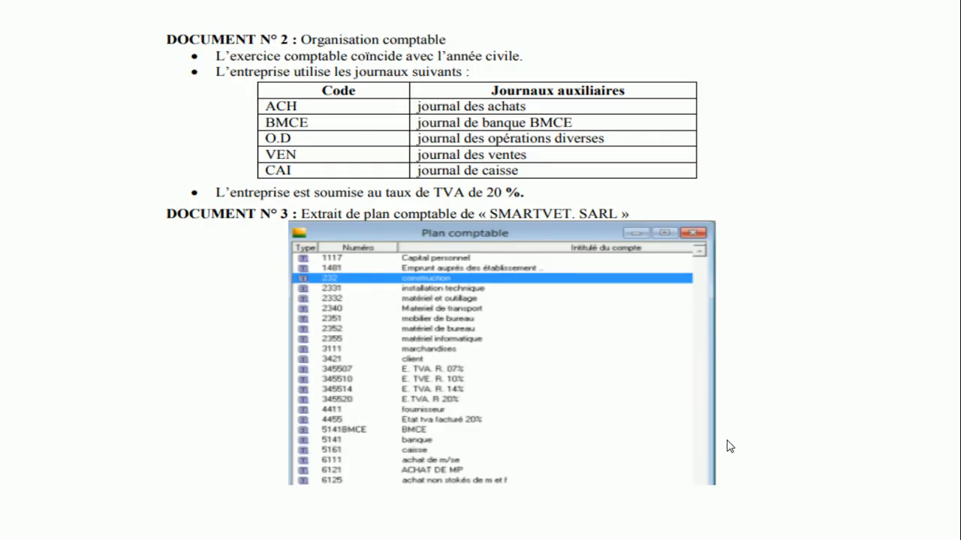
key(ctrl+plus)
key(ctrl+plus)
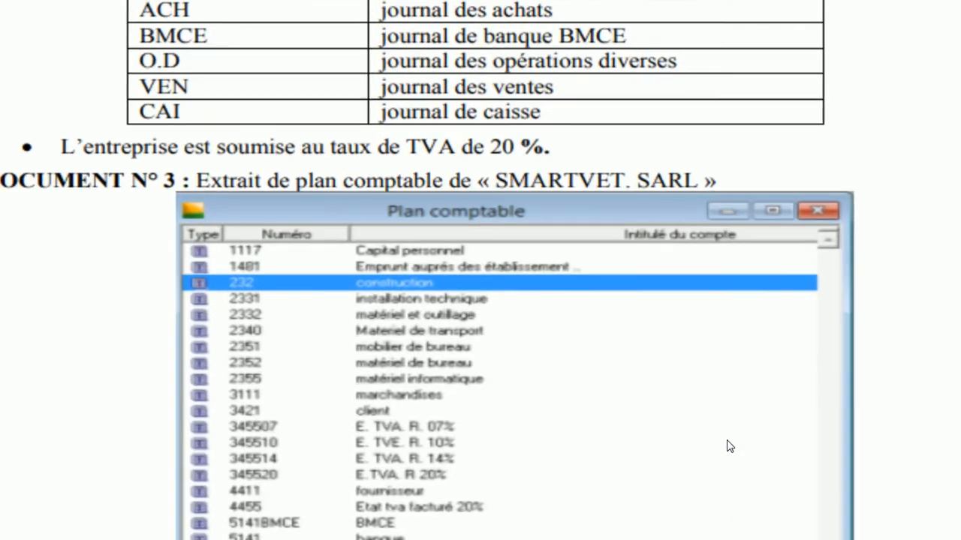
key(ctrl+plus)
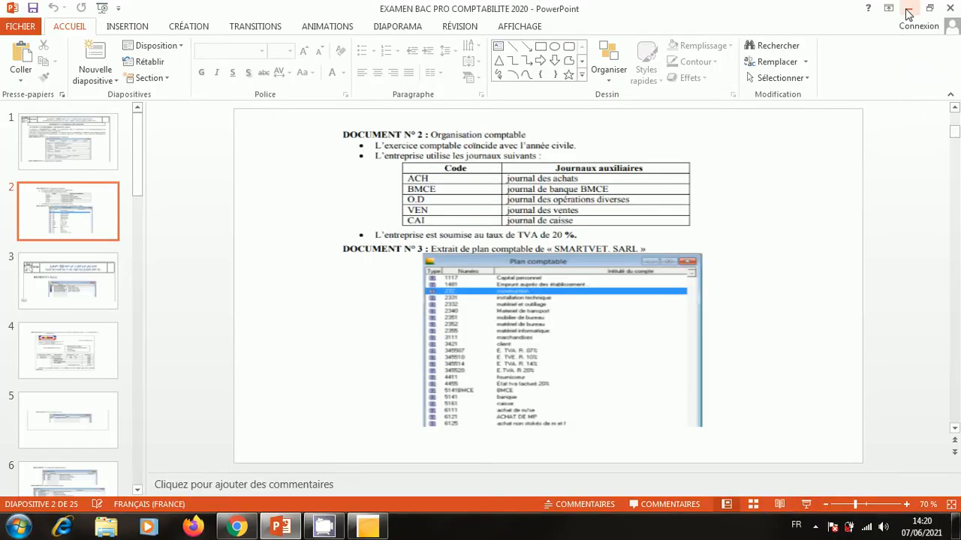
click(908, 9)
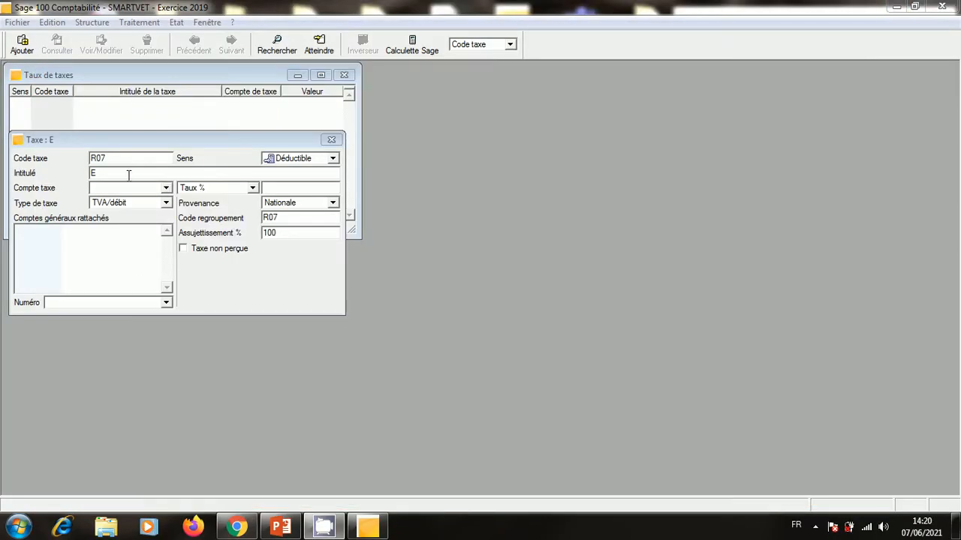
Enter tax R07's title E.TVA R.07%, tax account 345507 and a 7% rate.
click(101, 173)
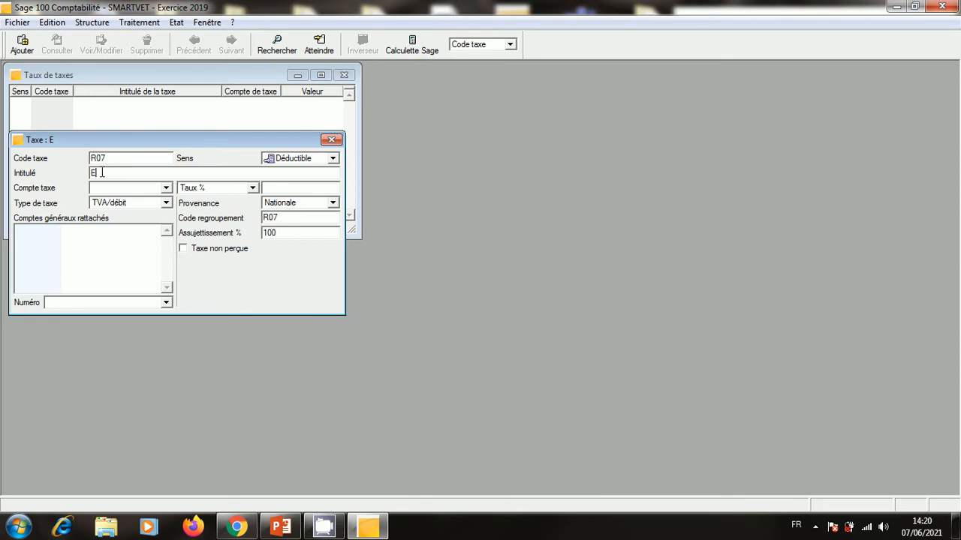
text(.TVA 8)
key(BackSpace)
text(R.07%)
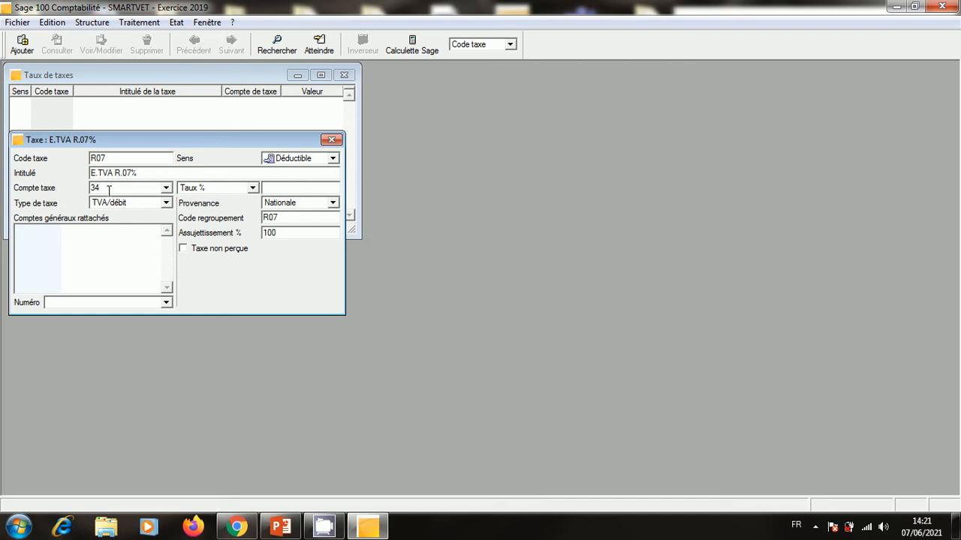
click(109, 191)
text(345507)
click(280, 186)
text(7)
Copy the title E.TVA R.07% and close the tax entry to save it.
drag(168, 172, 89, 172)
right_click(114, 173)
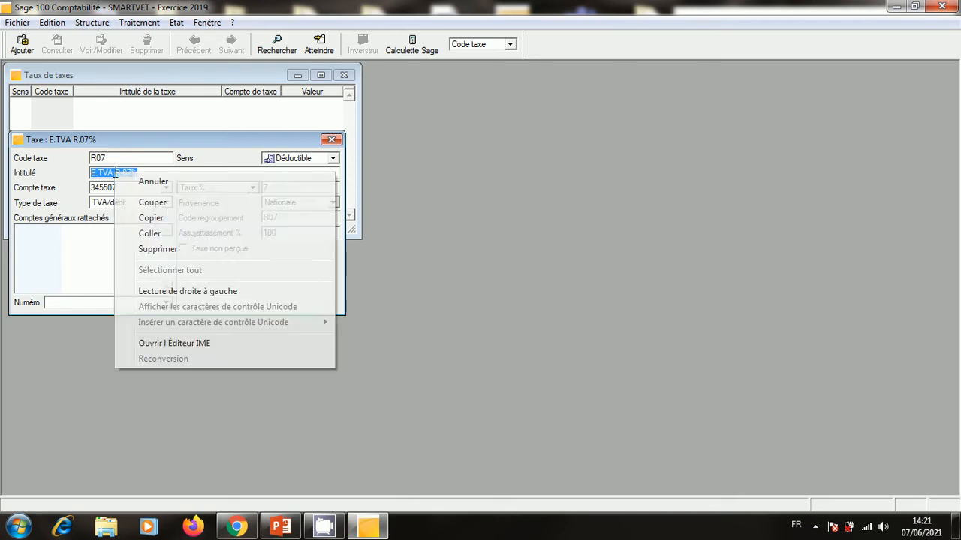
click(151, 218)
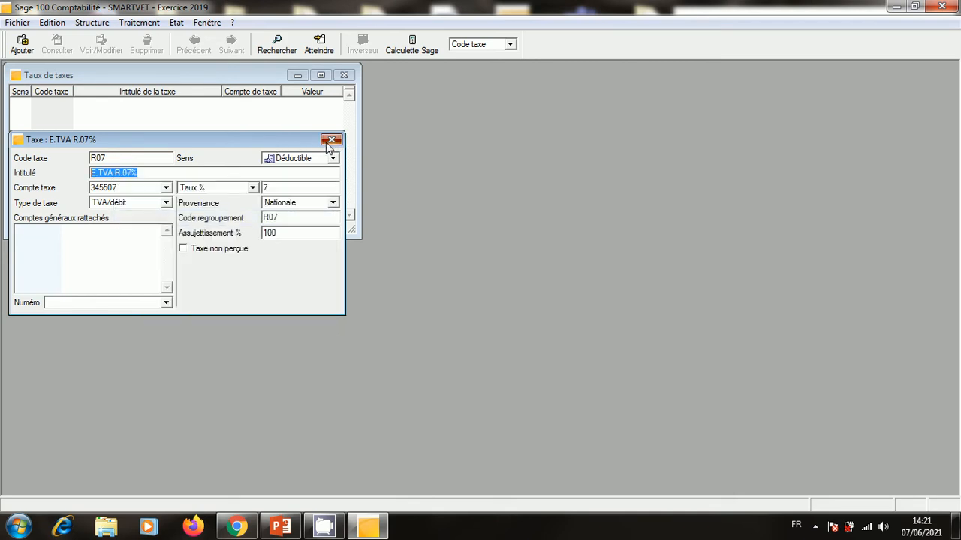
click(331, 139)
Create account 345507 with the pasted title E.TVA R.07%, then close both the account and R07 forms.
click(525, 312)
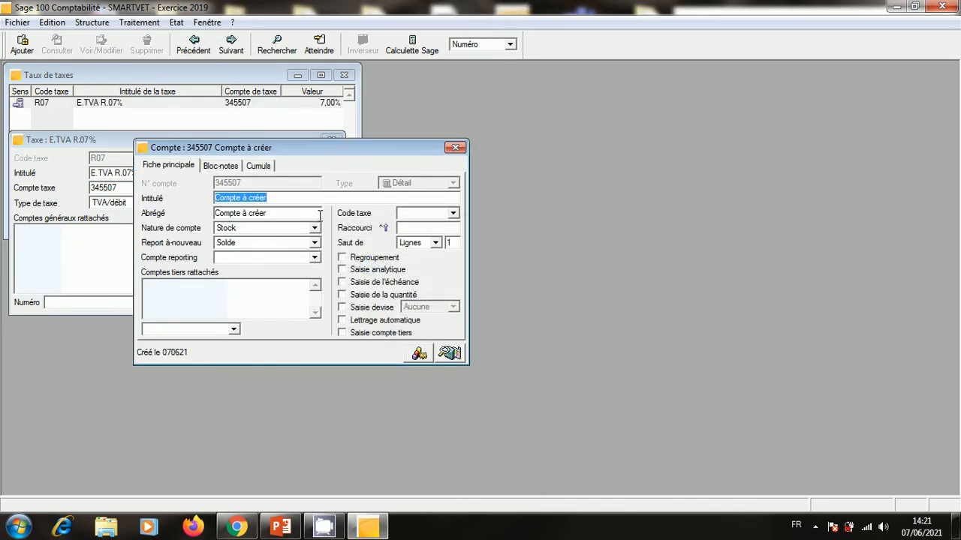
right_click(262, 199)
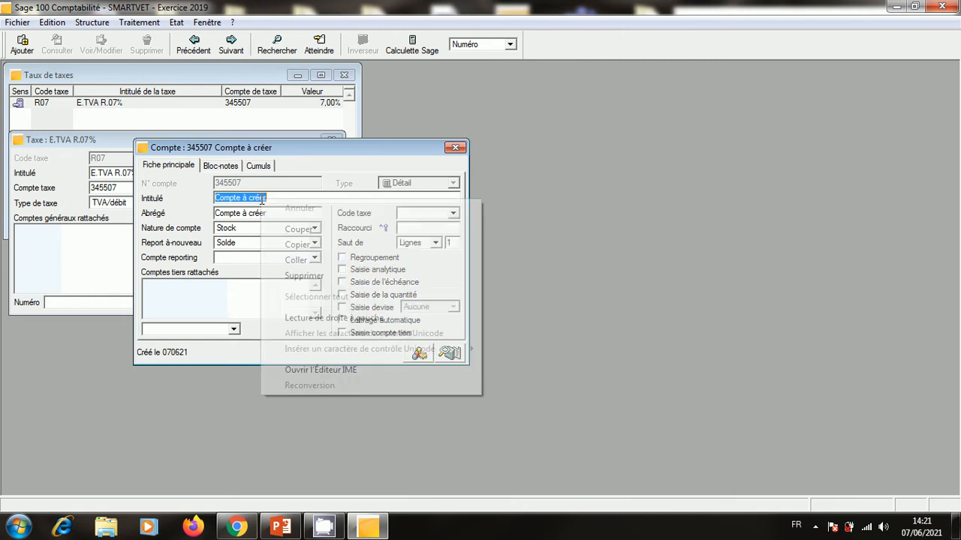
click(316, 260)
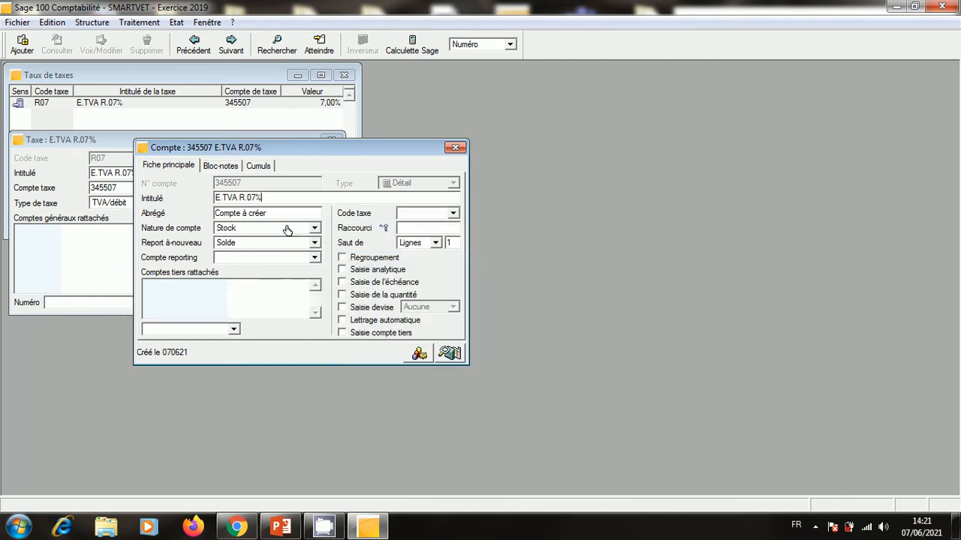
click(455, 147)
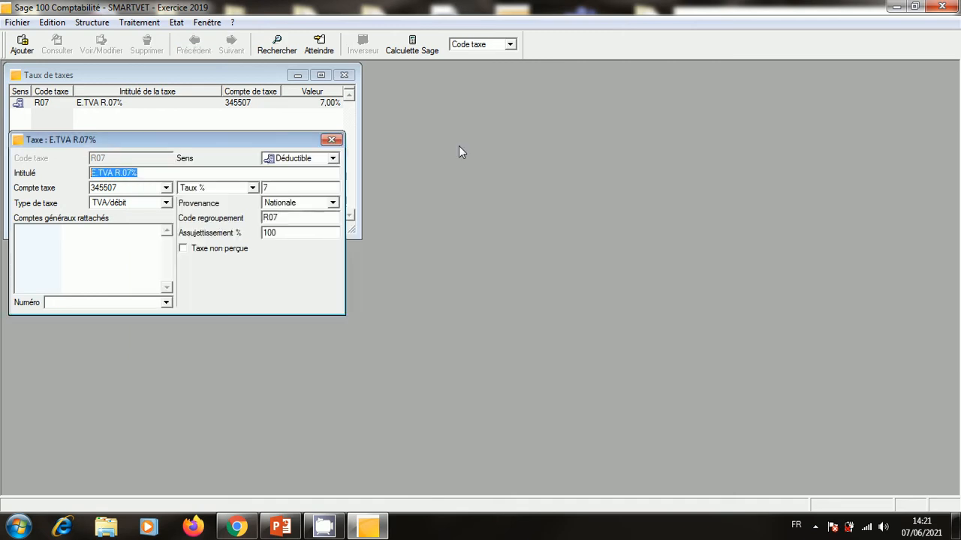
click(331, 140)
Add tax rate R10 titled E.TVA R.10% at 10% on account 345510.
right_click(253, 159)
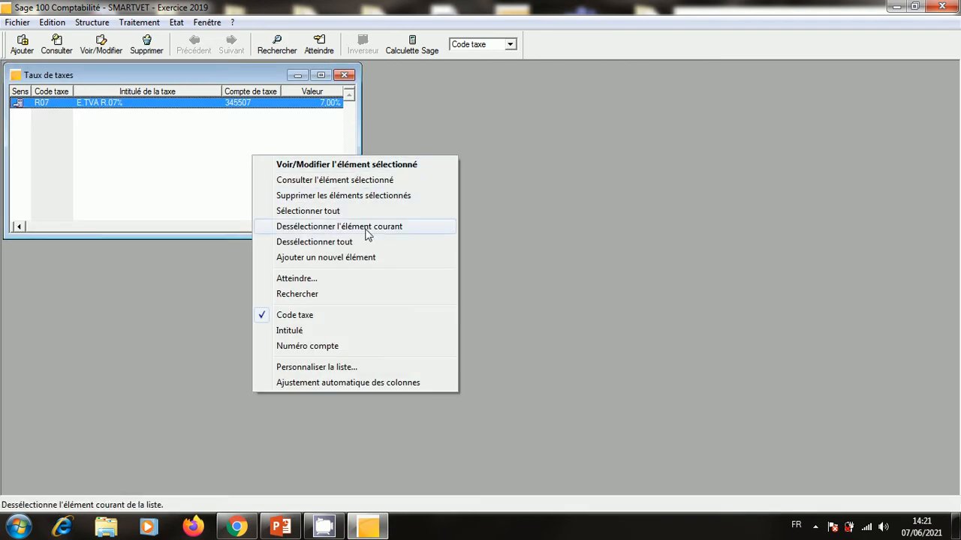
click(361, 258)
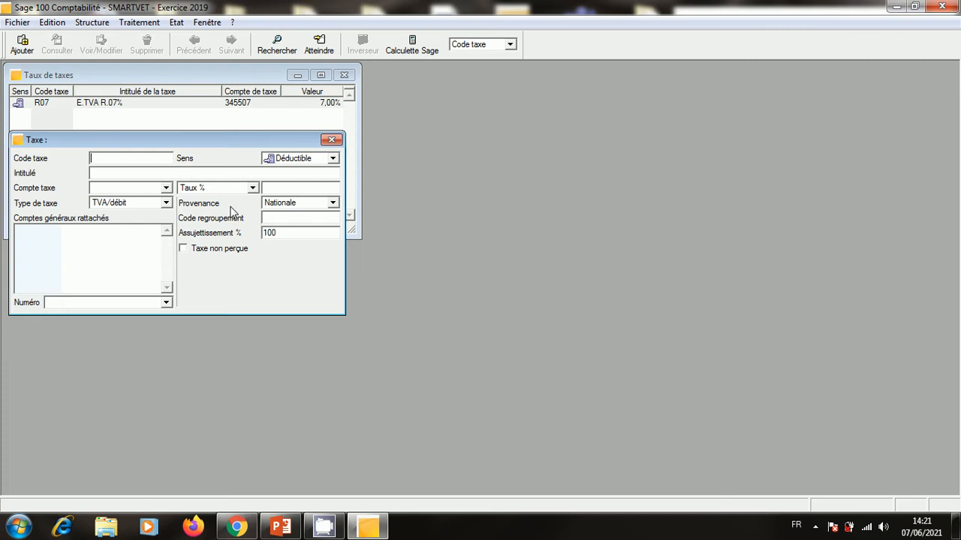
right_click(136, 174)
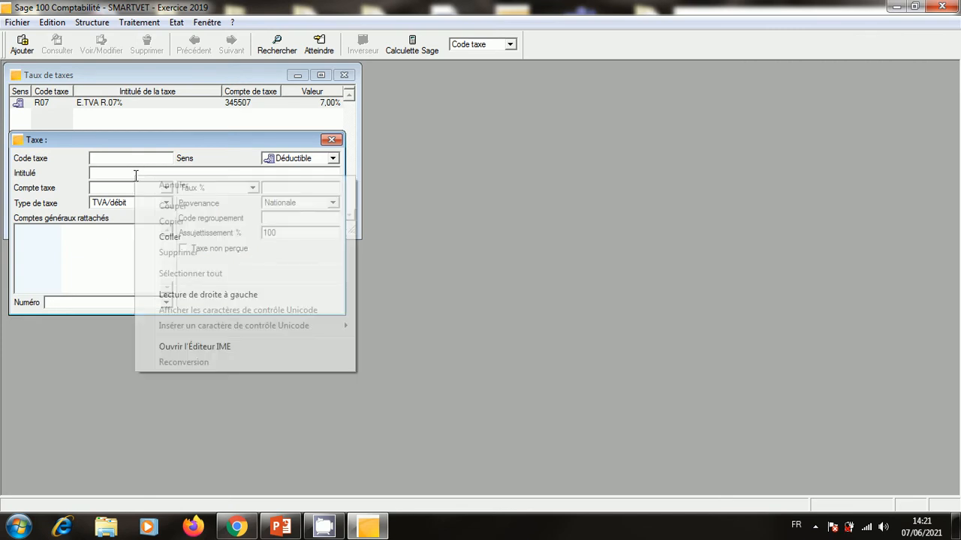
click(201, 237)
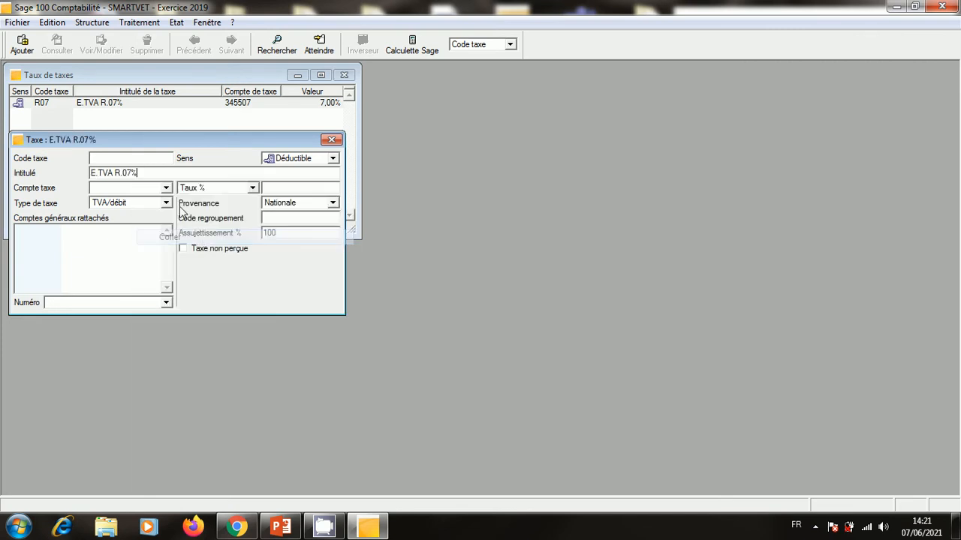
click(131, 174)
key(BackSpace)
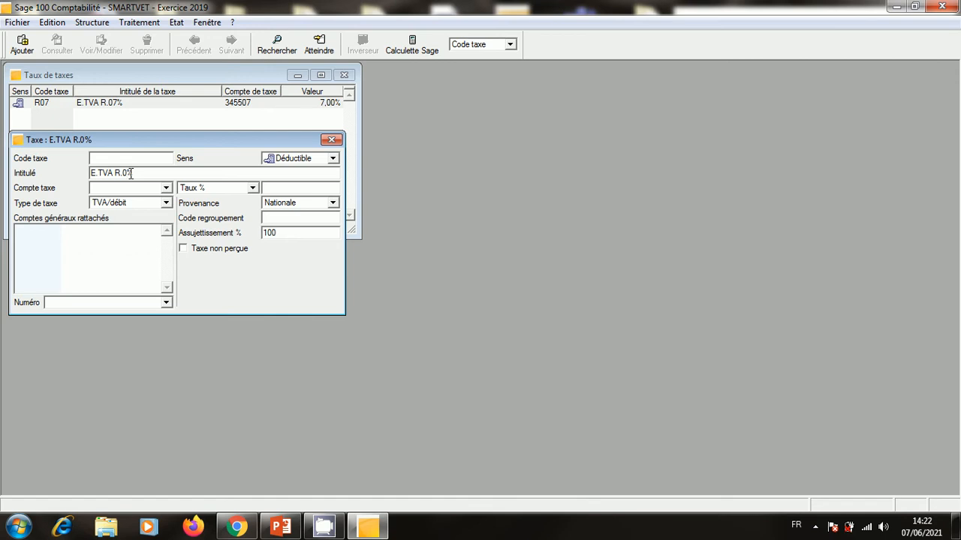
key(BackSpace)
text(10)
click(132, 158)
text(R1)
click(141, 190)
text(3455)
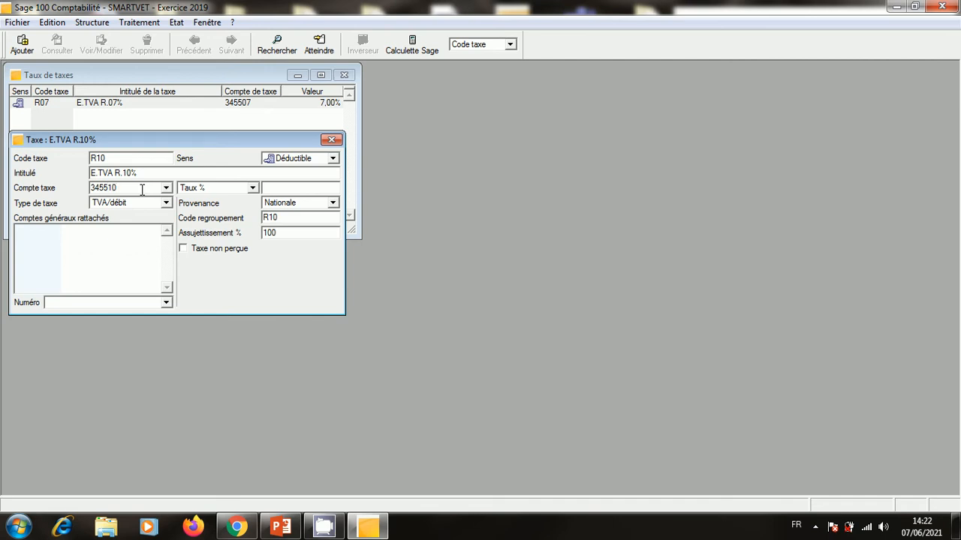
click(286, 190)
text(10)
click(331, 139)
Create account 345510 titled E.TVA R.10% and close the R10 entry.
click(536, 314)
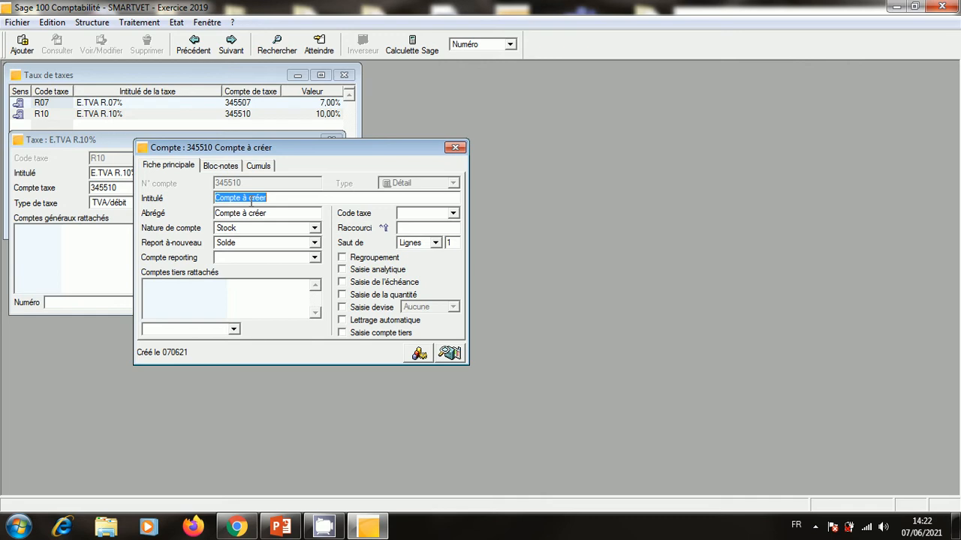
right_click(251, 201)
click(290, 260)
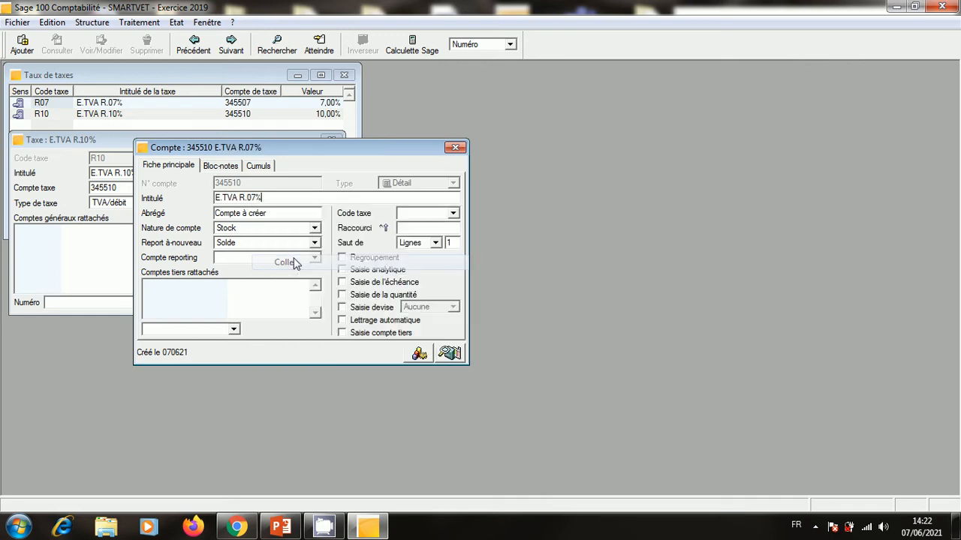
click(255, 198)
key(BackSpace)
key(BackSpace)
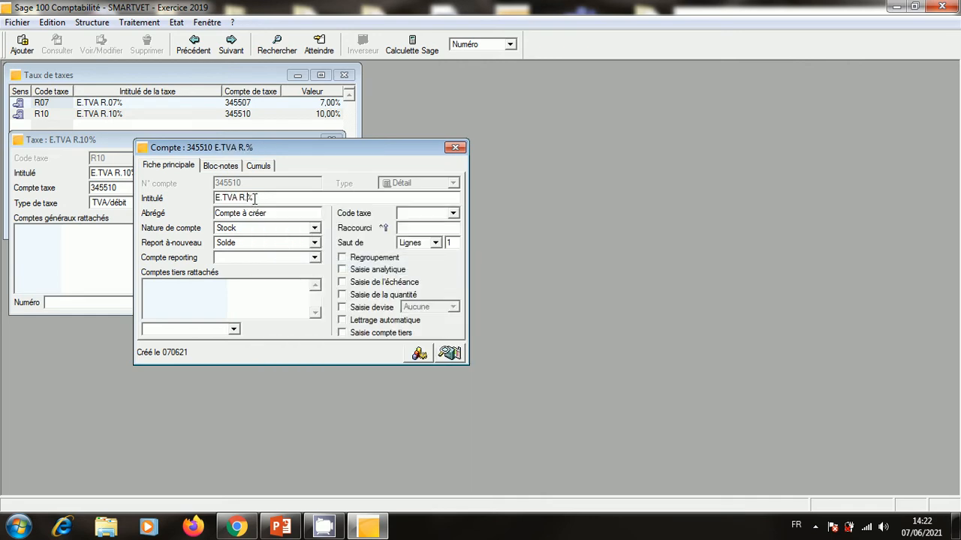
text(10)
click(455, 148)
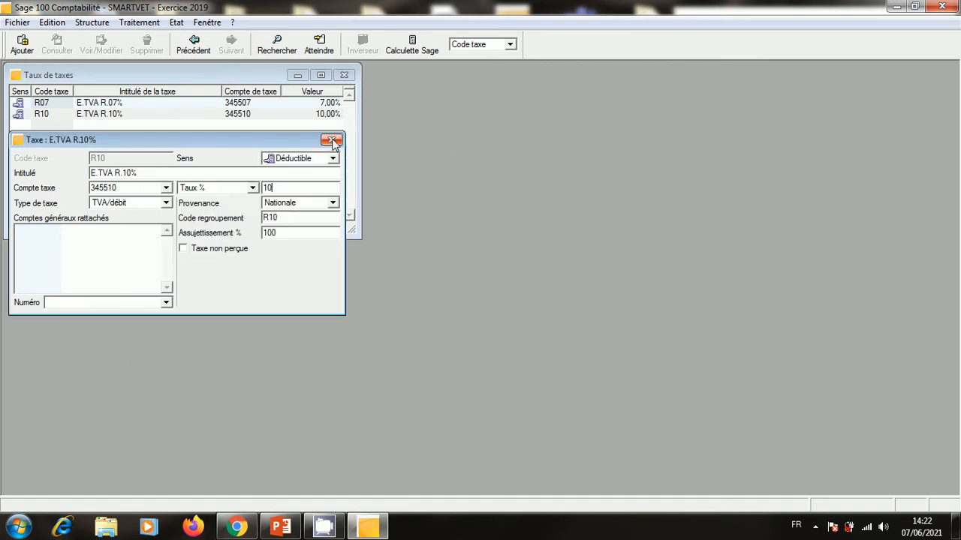
click(331, 140)
Add tax rate R14 titled E.TVA R.14% at 14% on account 345514.
right_click(214, 156)
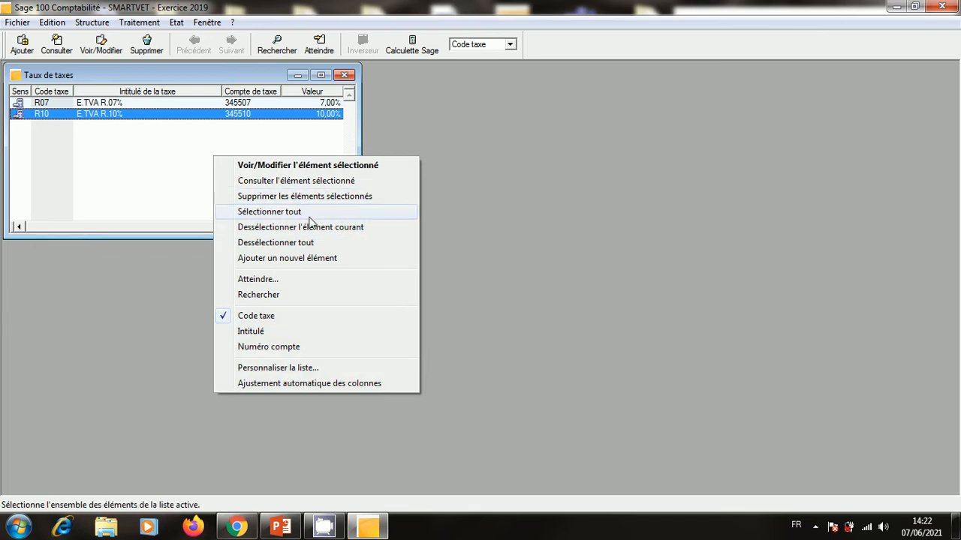
click(304, 258)
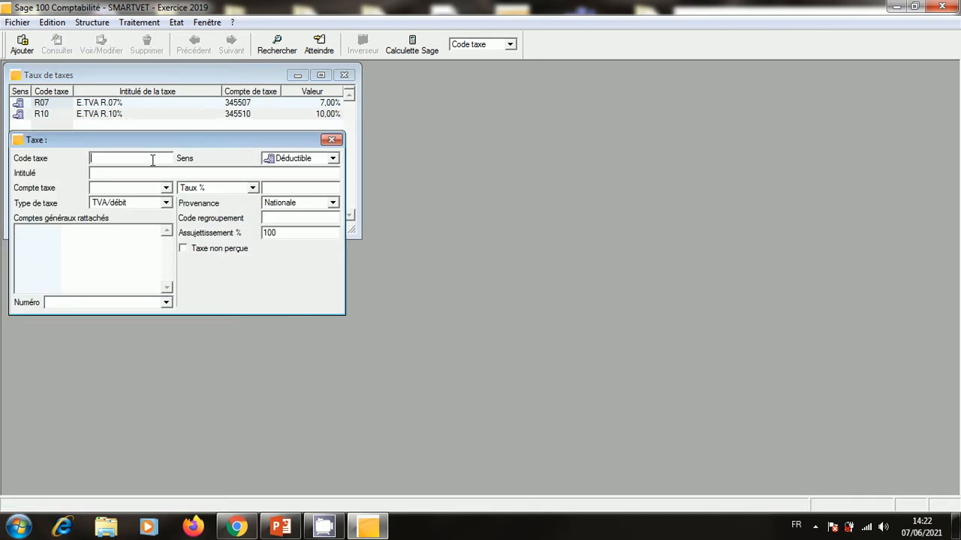
text(R14)
click(145, 173)
right_click(144, 172)
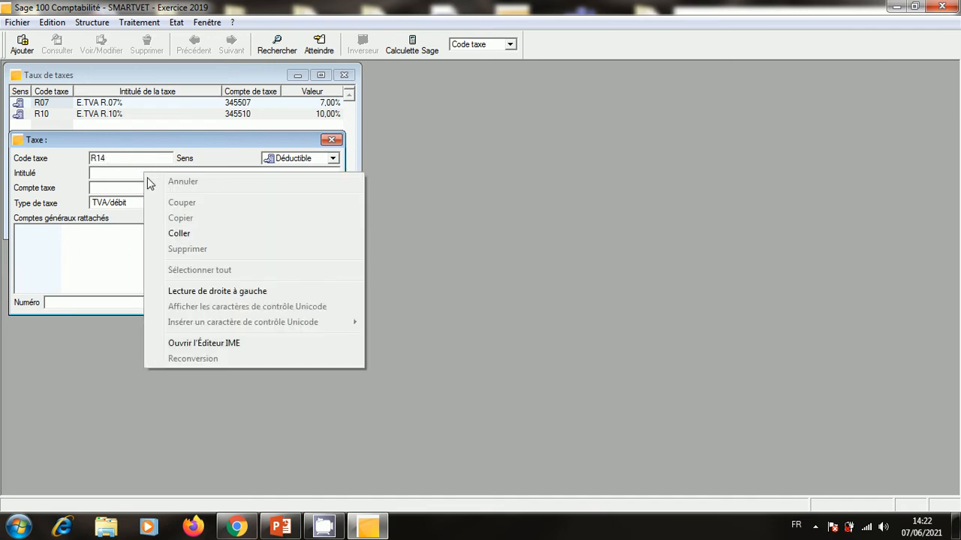
click(154, 232)
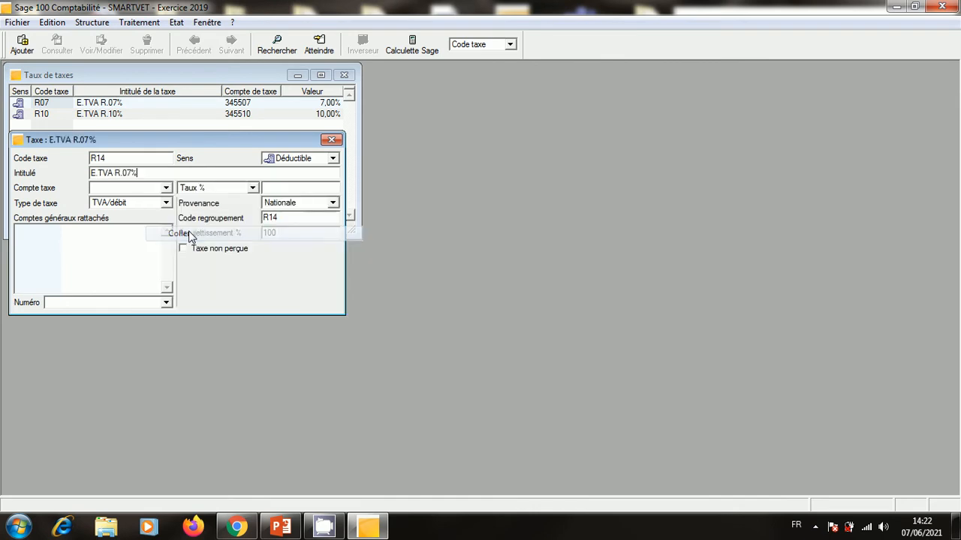
click(133, 173)
key(BackSpace)
key(BackSpace)
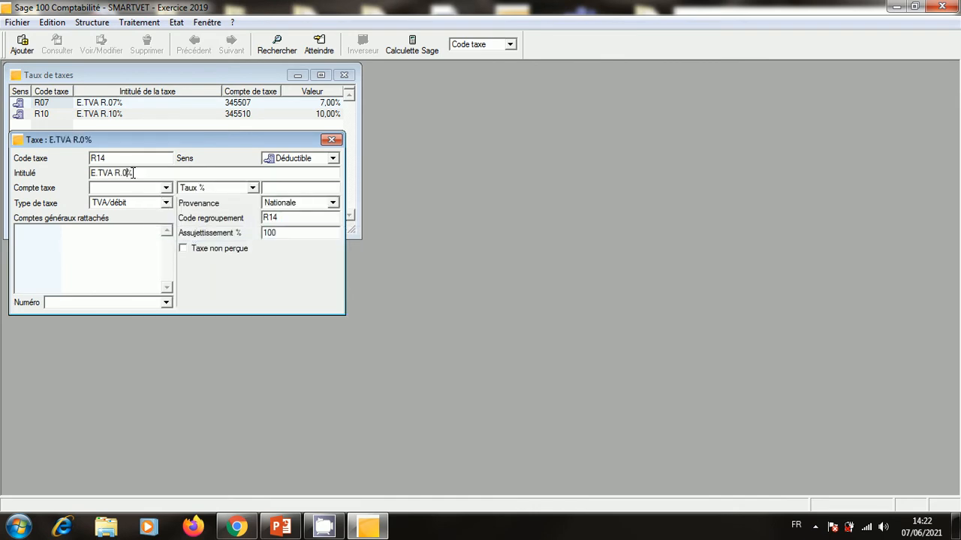
text(14)
click(292, 188)
text(14)
click(120, 191)
text(345514)
click(330, 140)
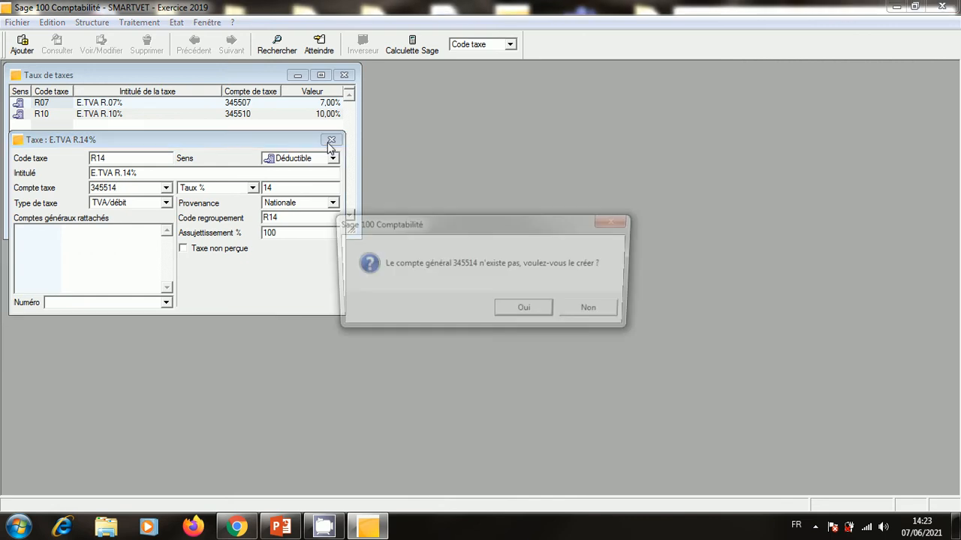
Create account 345514 titled E.TVA R.14%.
click(523, 307)
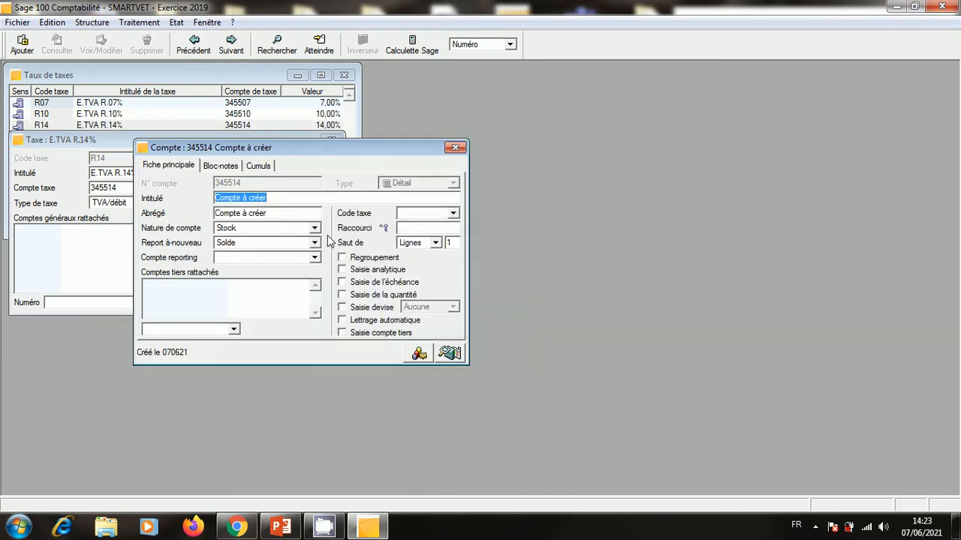
right_click(257, 197)
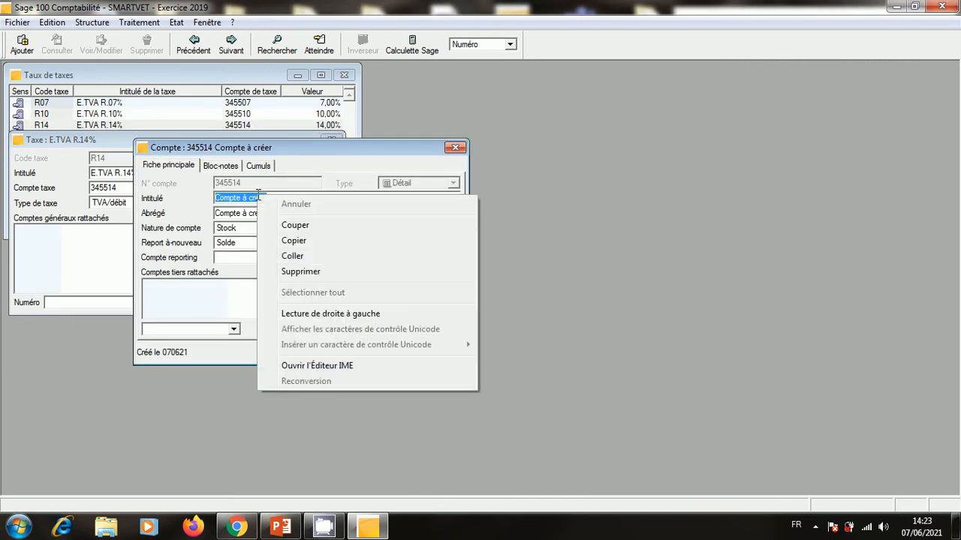
click(308, 258)
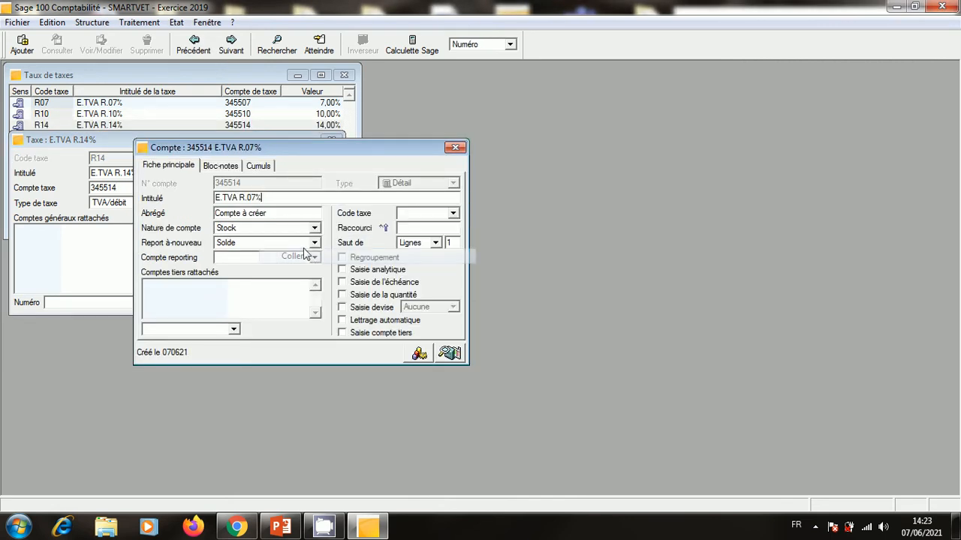
click(257, 198)
key(BackSpace)
key(BackSpace)
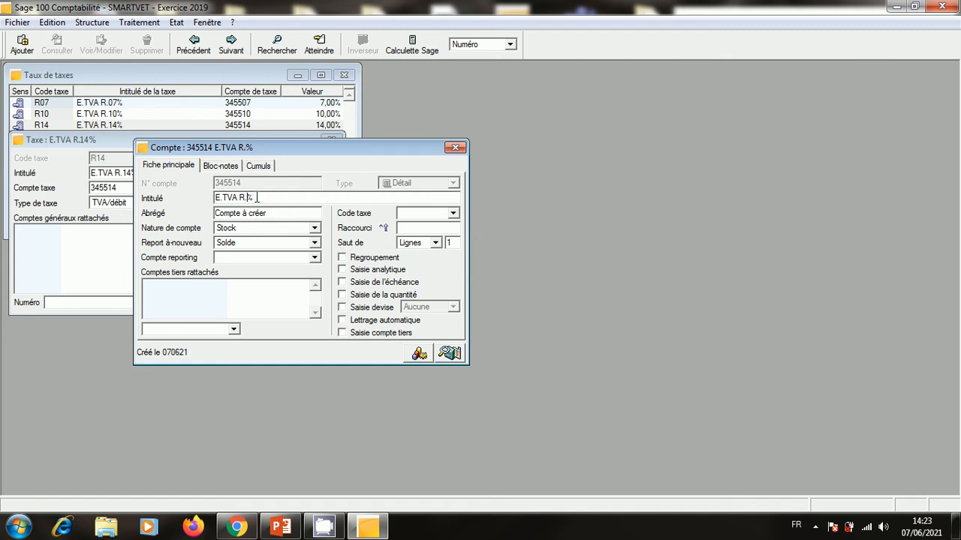
text(14)
click(457, 149)
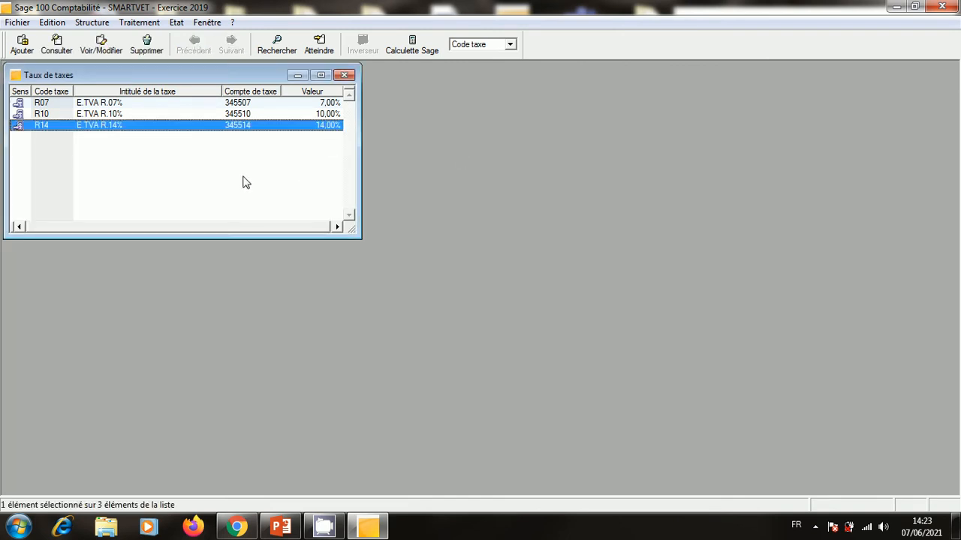
Add tax rate R20 titled E.TVA R.20% at 20% on account 345520.
right_click(243, 179)
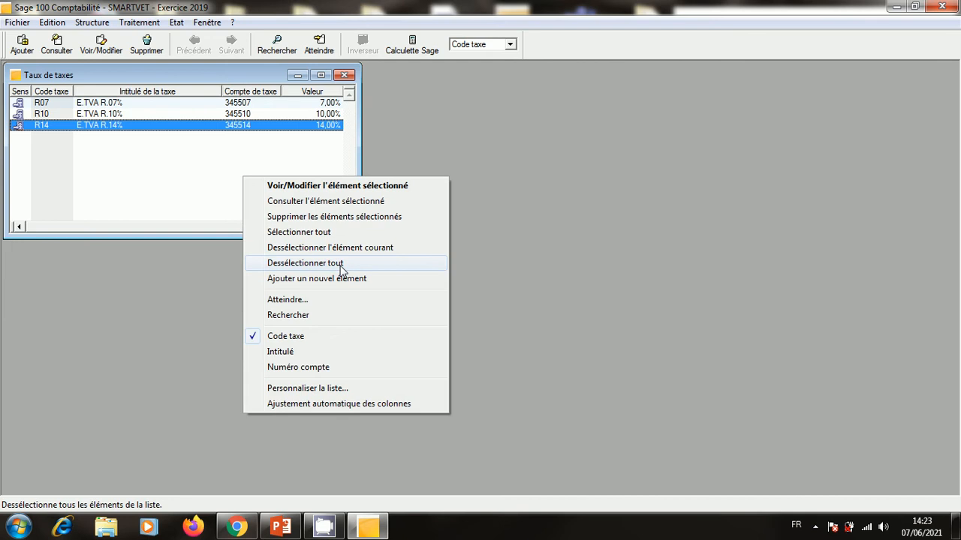
click(345, 281)
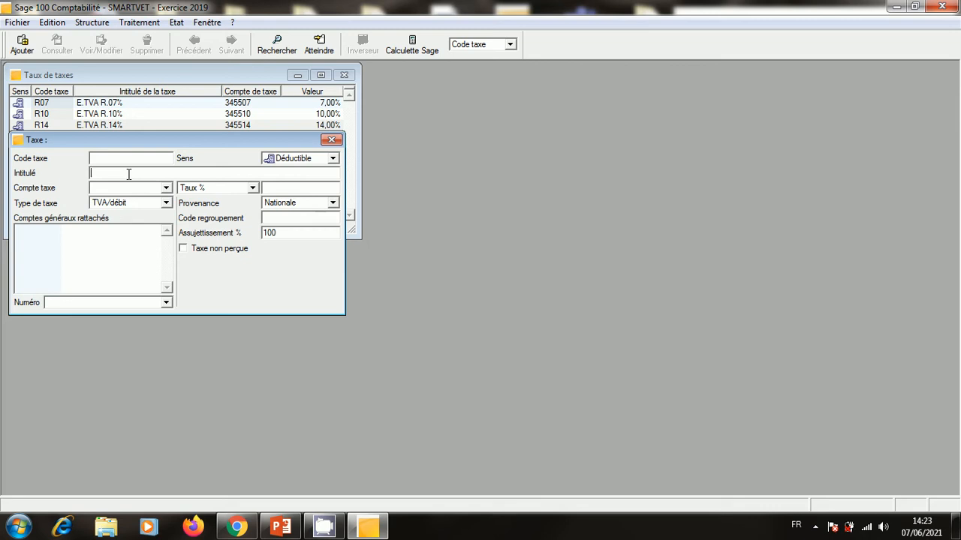
text(E.TVA R.07%)
key(BackSpace)
key(BackSpace)
text(20)
click(278, 188)
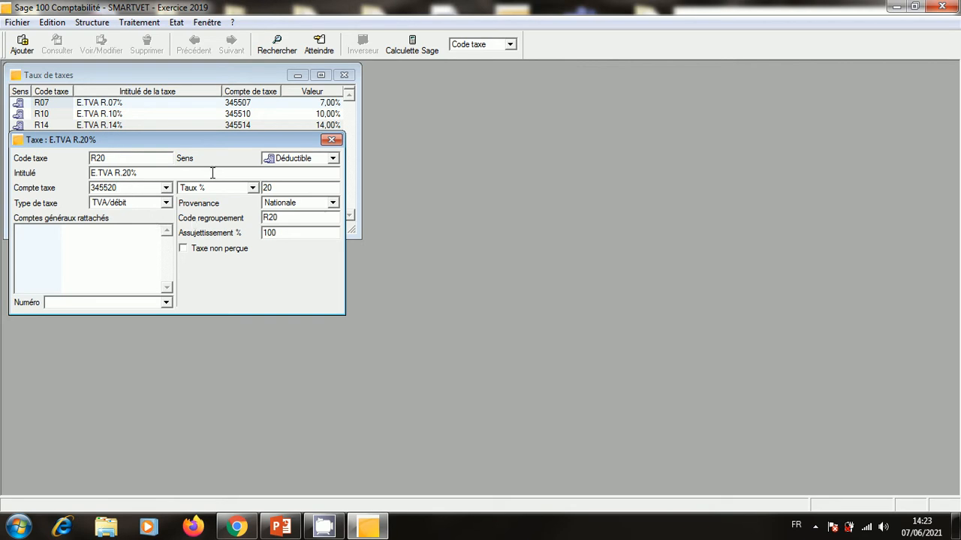
click(331, 140)
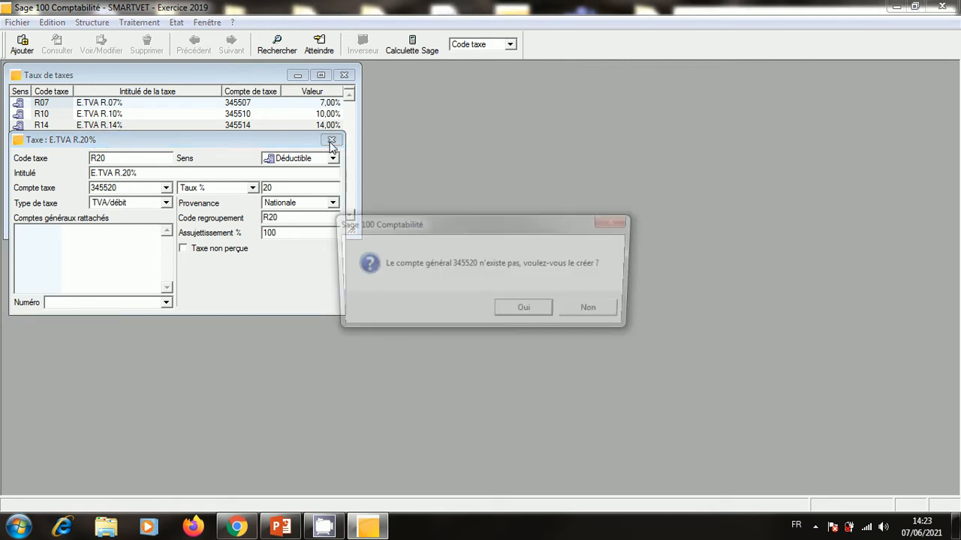
Create account 345520 titled E.TVA R.20%, close the R20 entry, and open R07 for review.
click(519, 307)
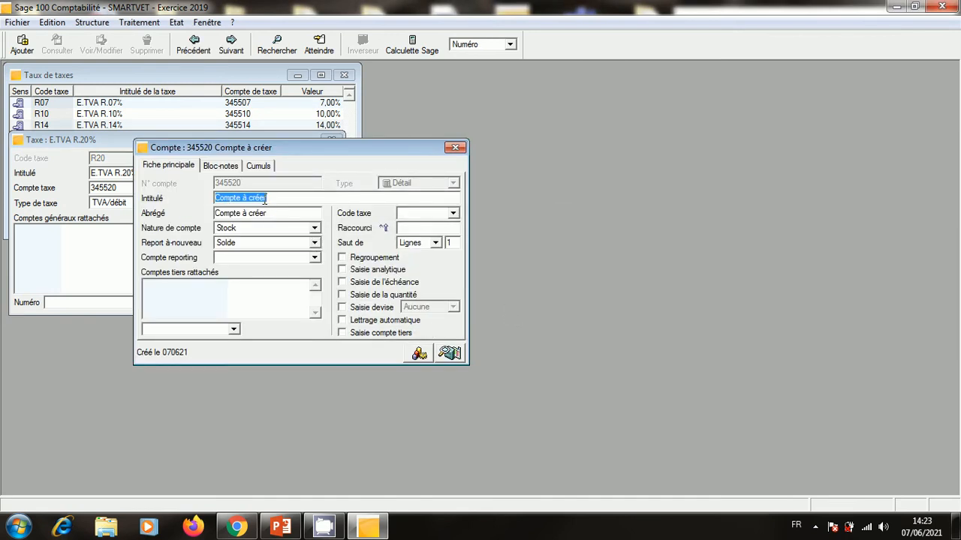
text(E.TVA R.07%)
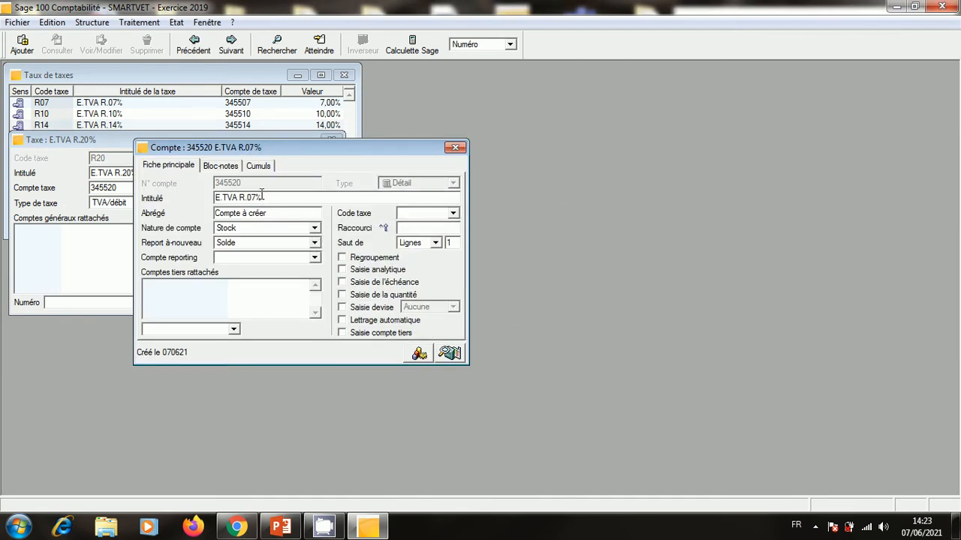
key(BackSpace)
key(BackSpace)
text(20)
click(456, 148)
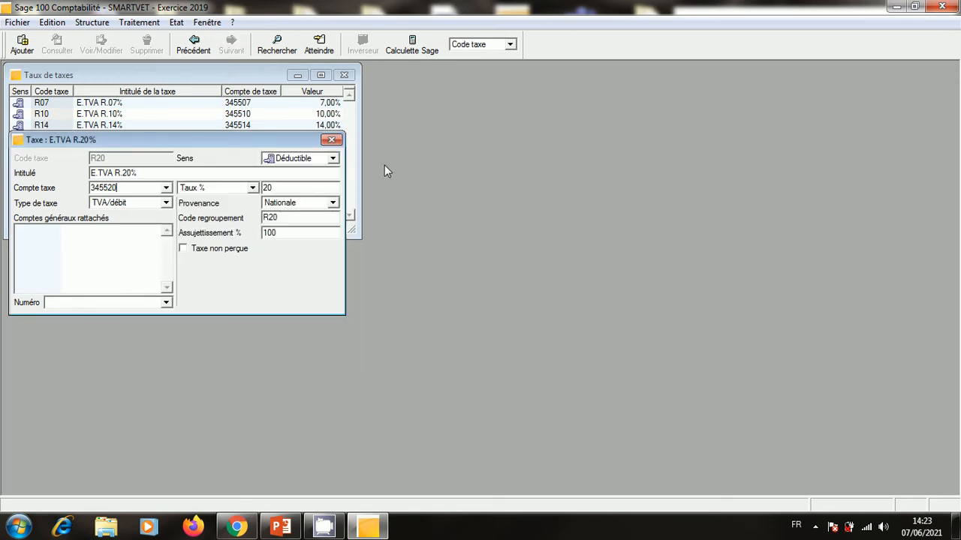
click(339, 143)
double_click(213, 104)
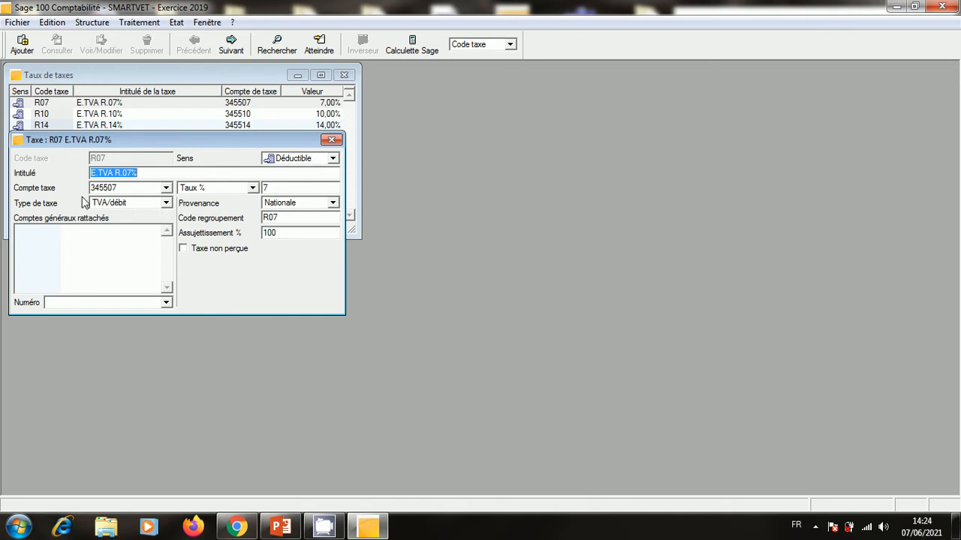
Review the R07, R10, R14 and R20 tax rate records, ending with R07 open.
click(331, 139)
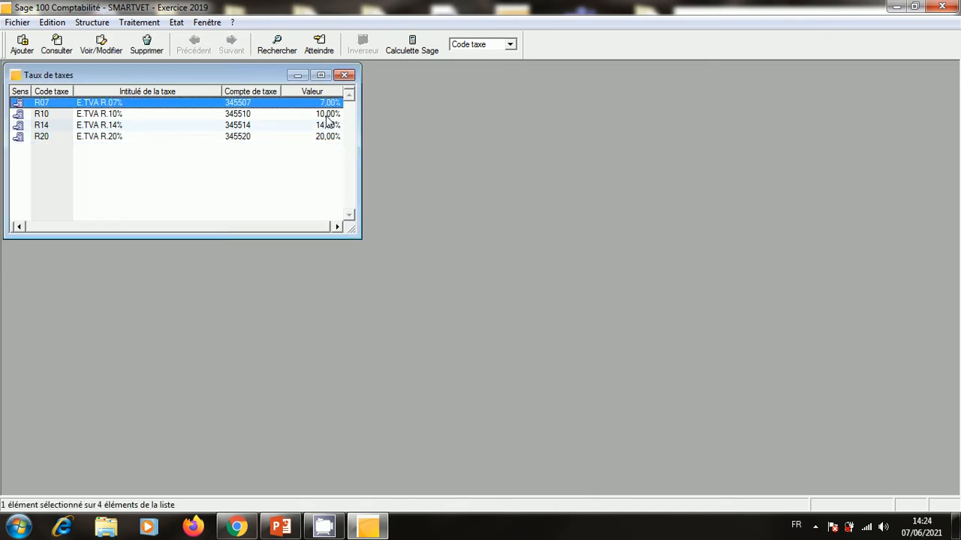
double_click(330, 114)
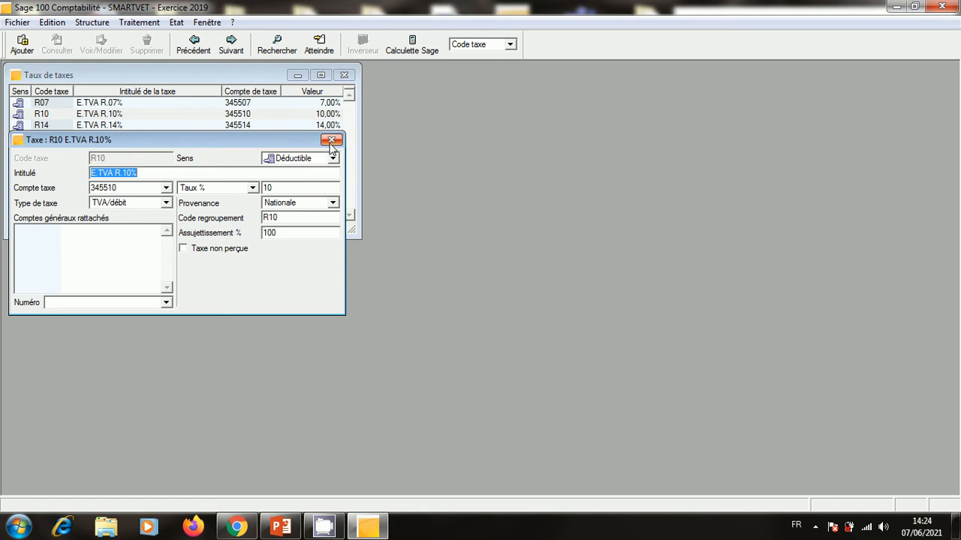
click(331, 140)
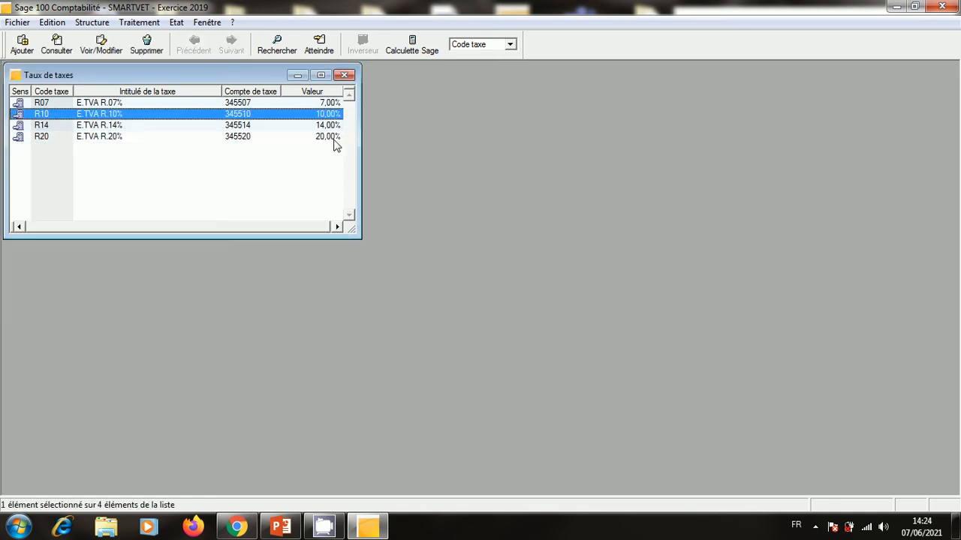
double_click(321, 125)
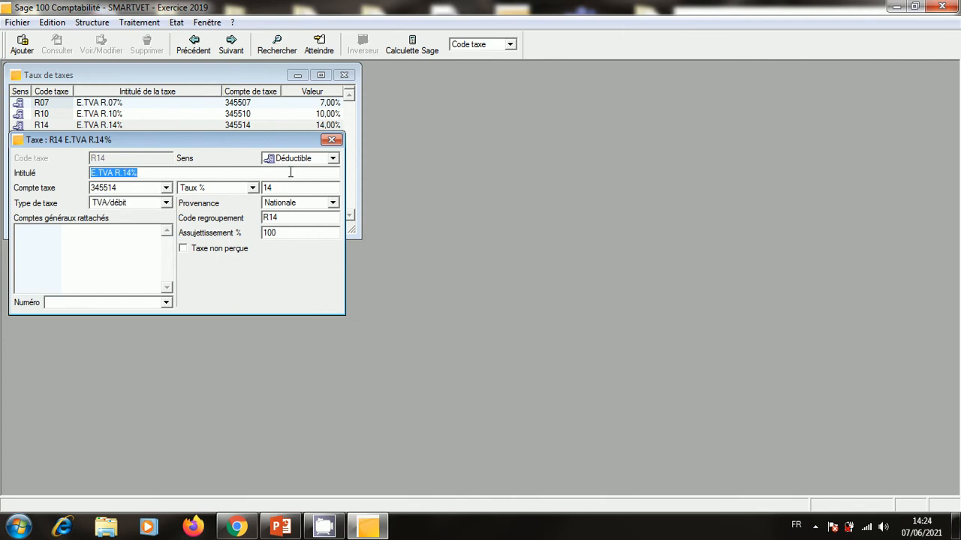
click(331, 140)
double_click(239, 137)
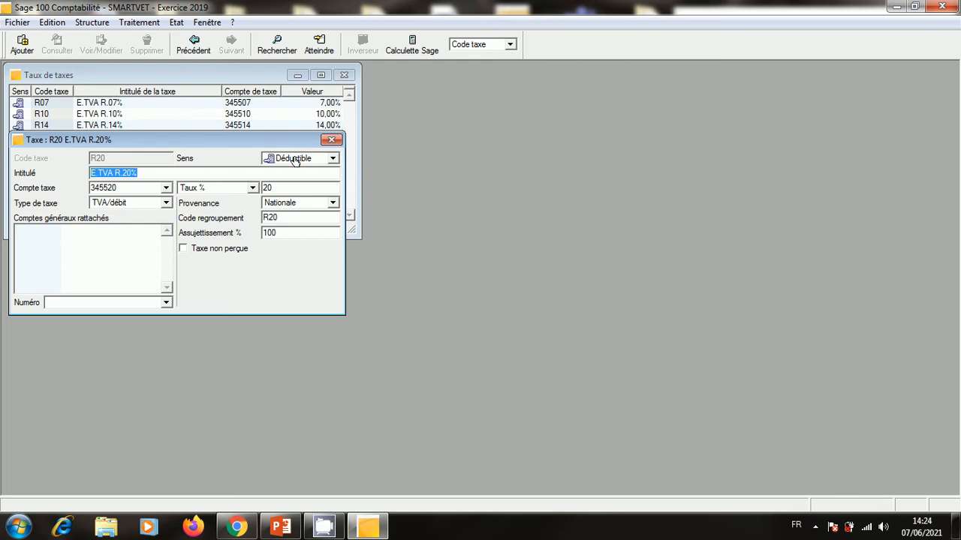
click(338, 141)
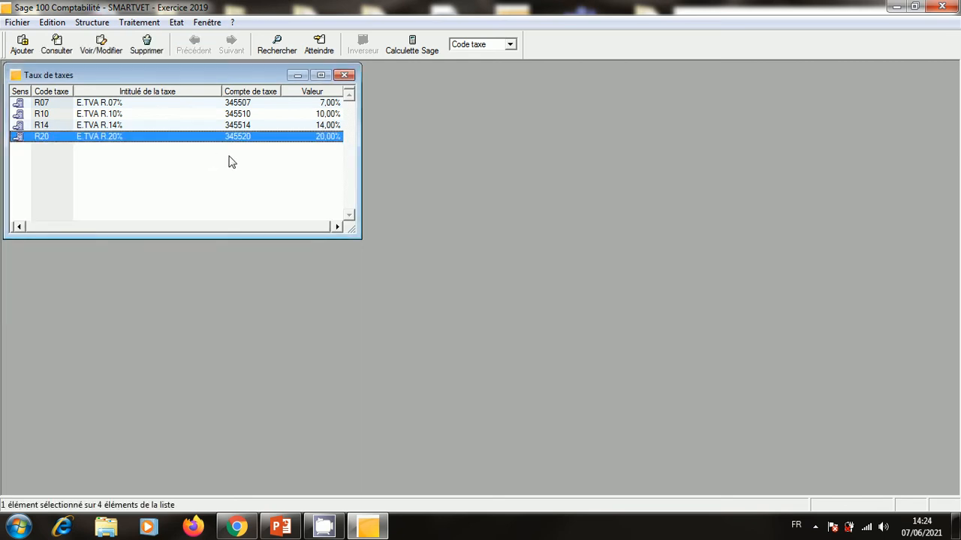
double_click(246, 106)
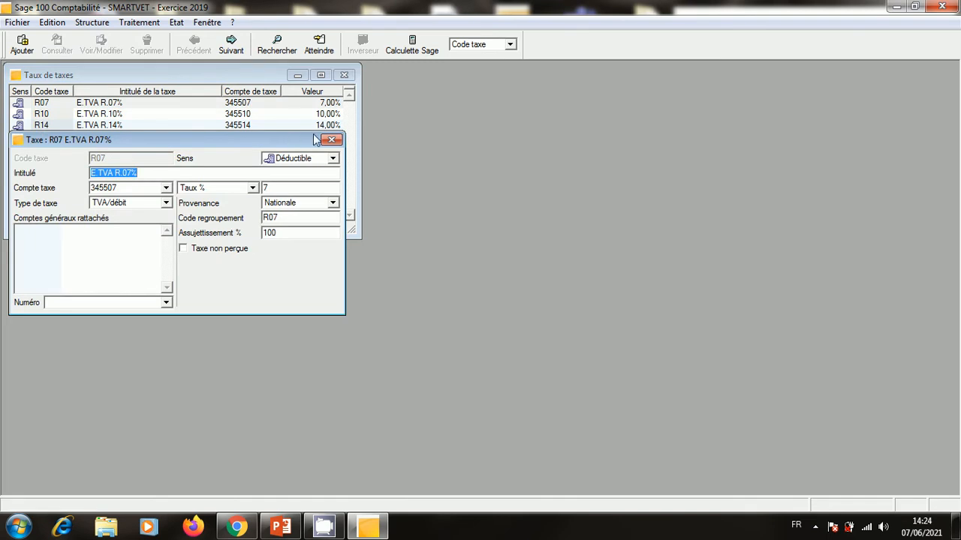
click(332, 141)
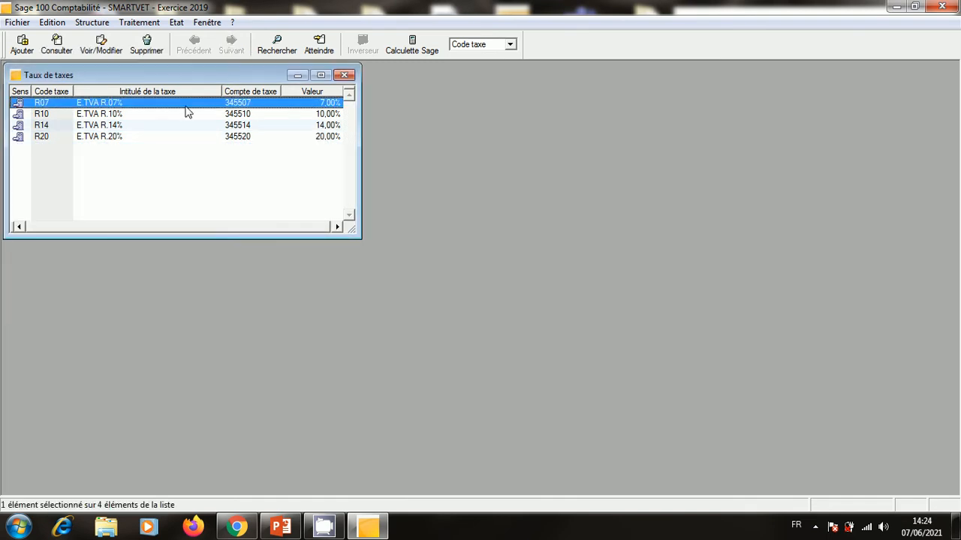
double_click(120, 105)
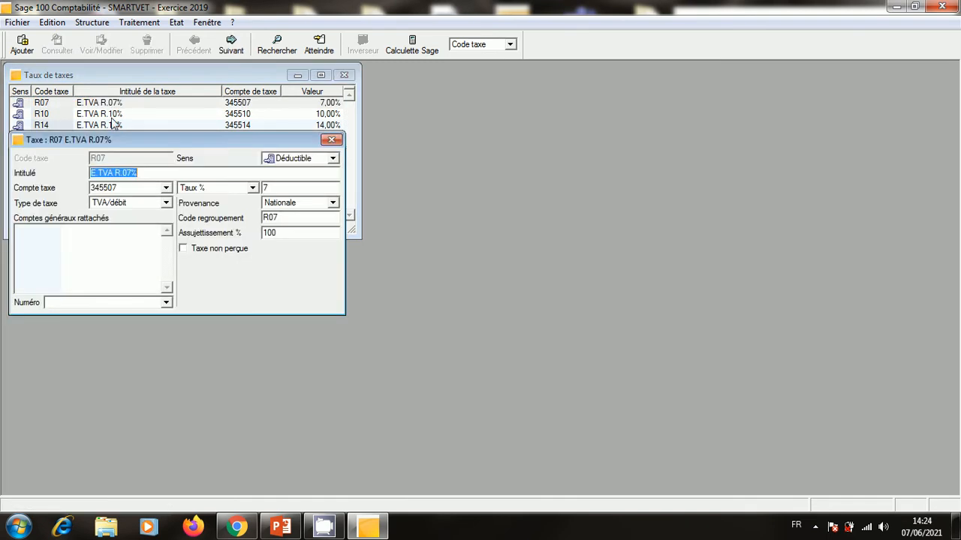
Link general account 6111 to tax rates R07 and R10.
click(102, 301)
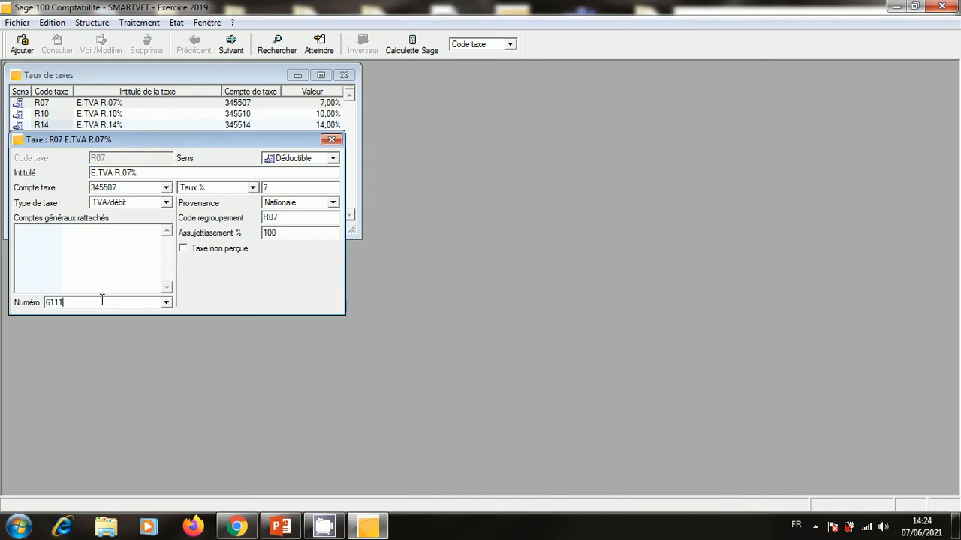
text(6111)
key(Return)
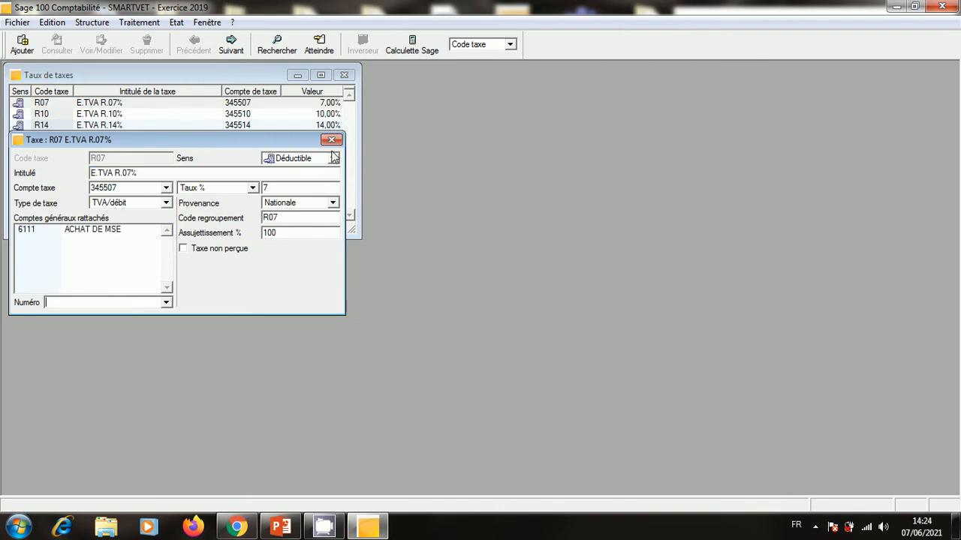
click(331, 139)
double_click(315, 117)
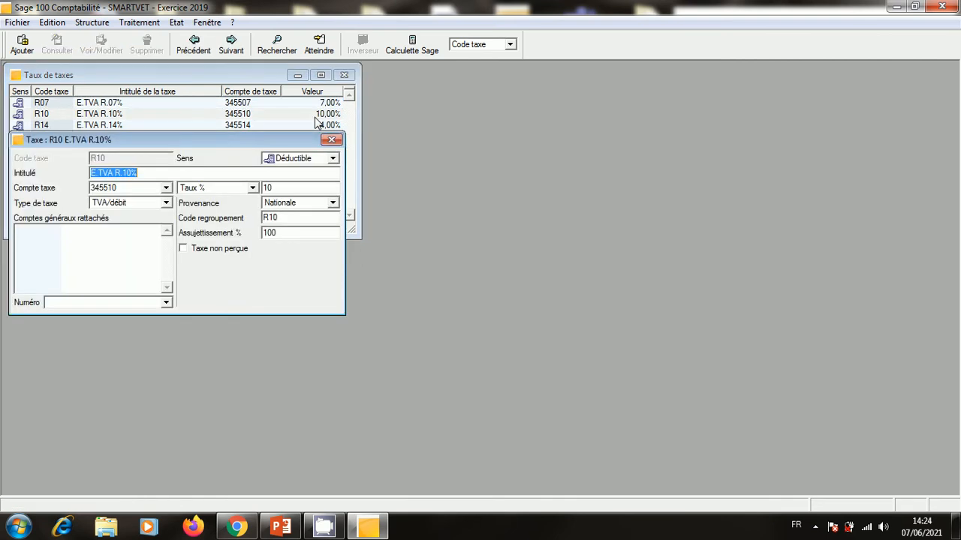
click(128, 301)
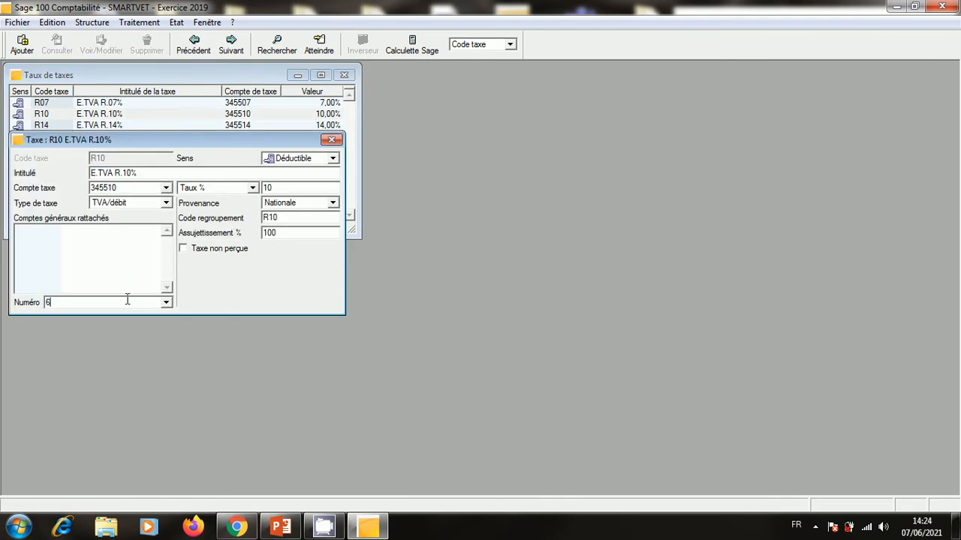
text(6111)
key(Return)
click(332, 140)
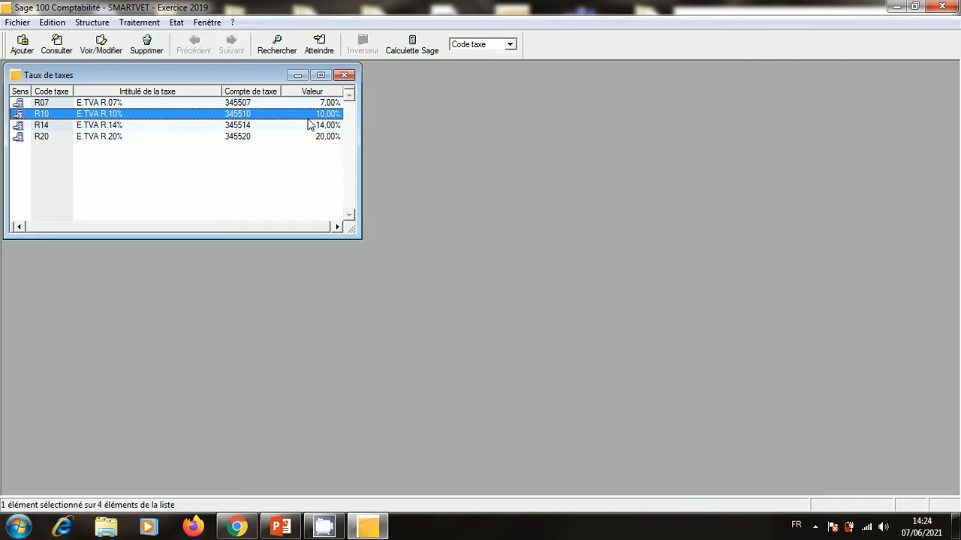
Link general account 6111 to tax rates R14 and R20.
double_click(306, 125)
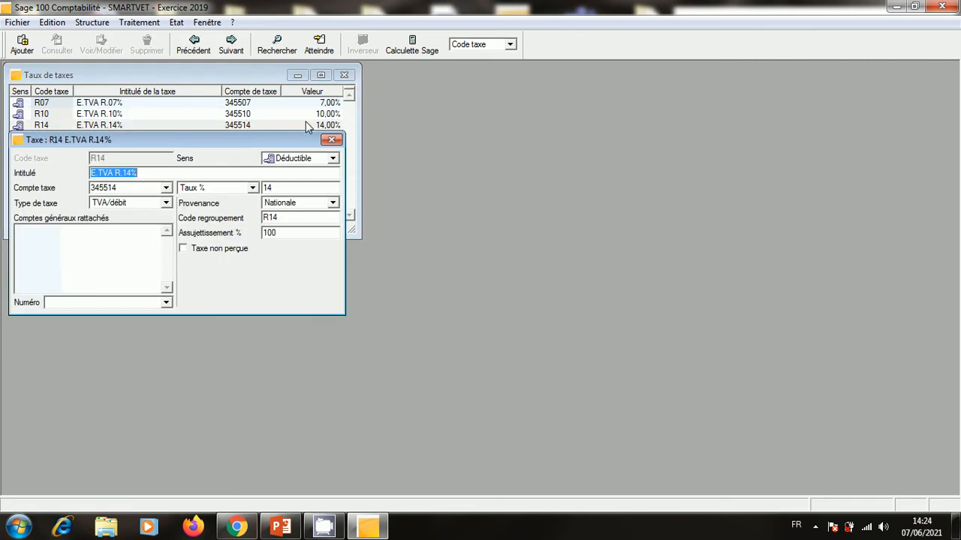
click(105, 303)
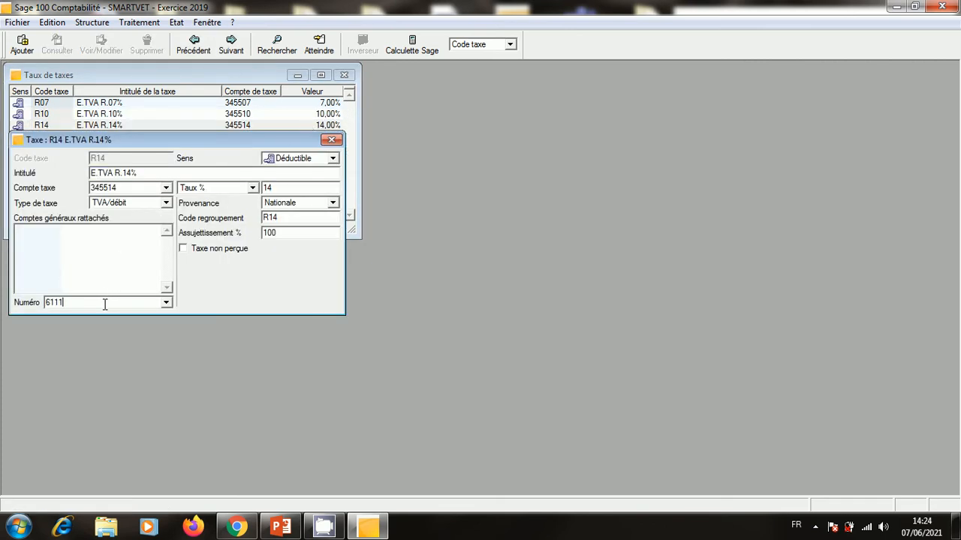
text(6111)
key(Return)
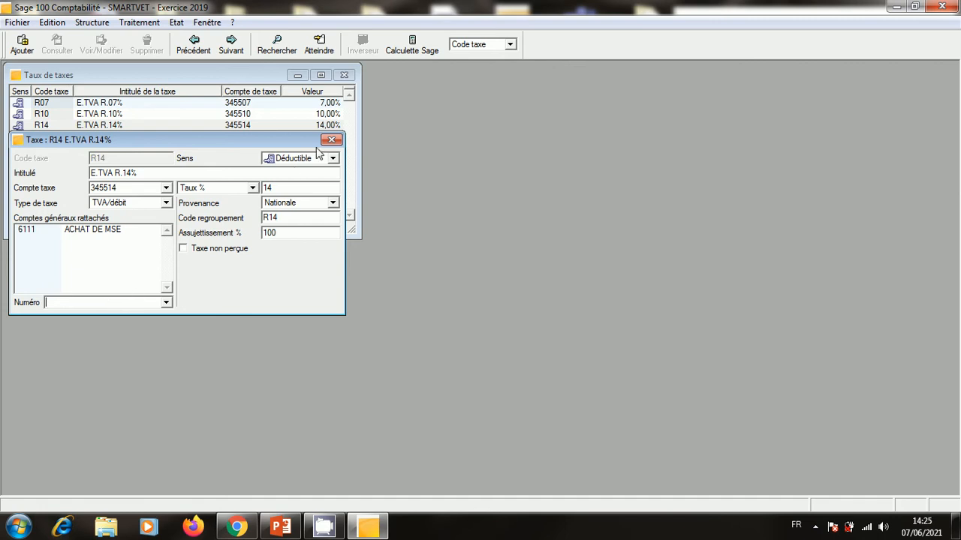
click(332, 139)
double_click(228, 138)
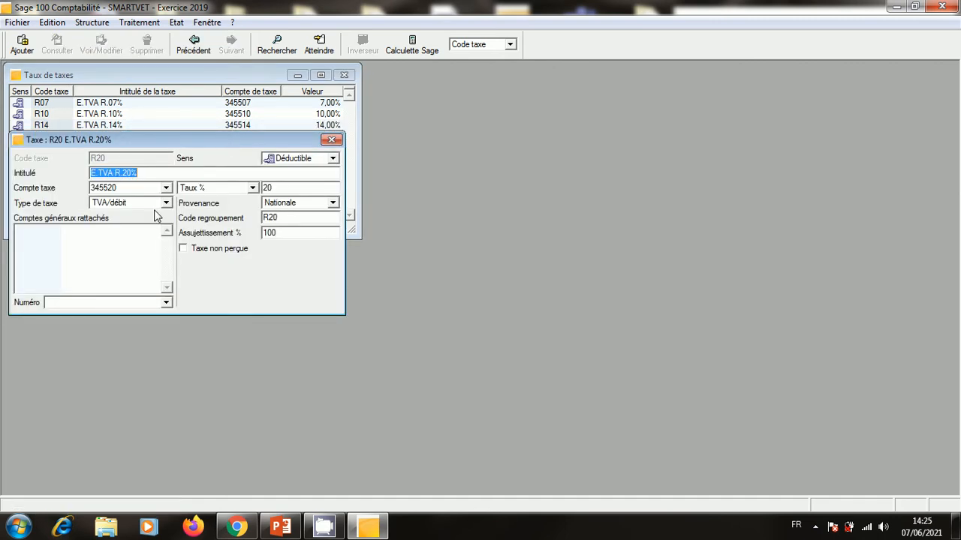
click(100, 301)
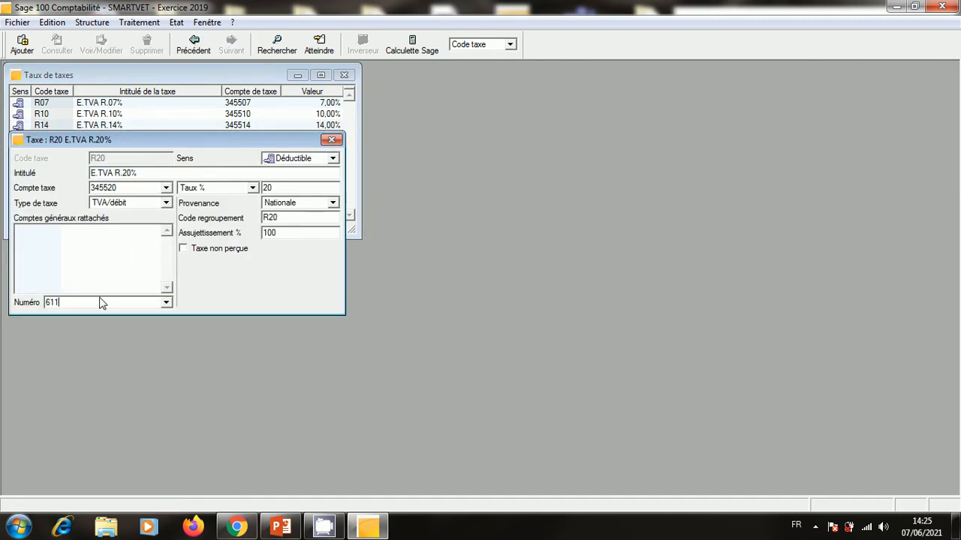
text(6111)
key(Return)
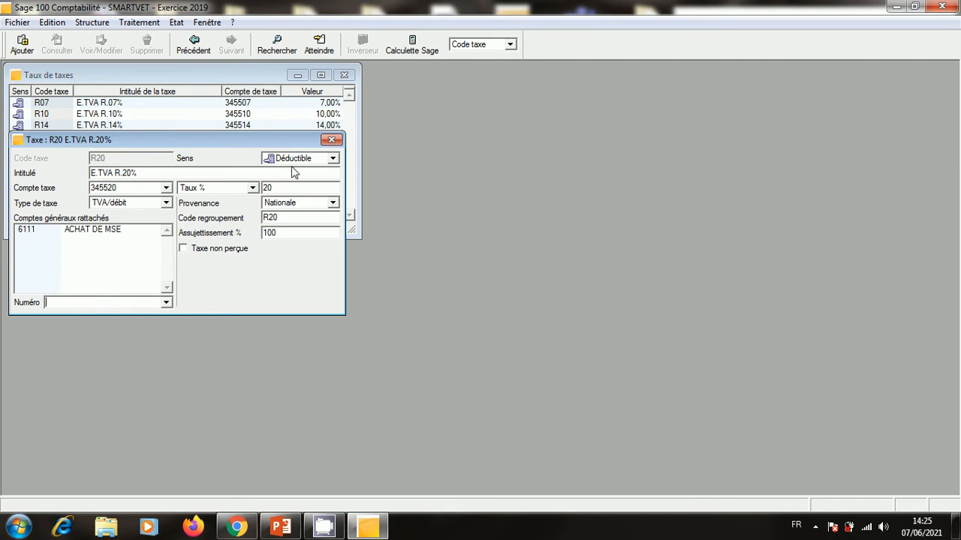
click(332, 139)
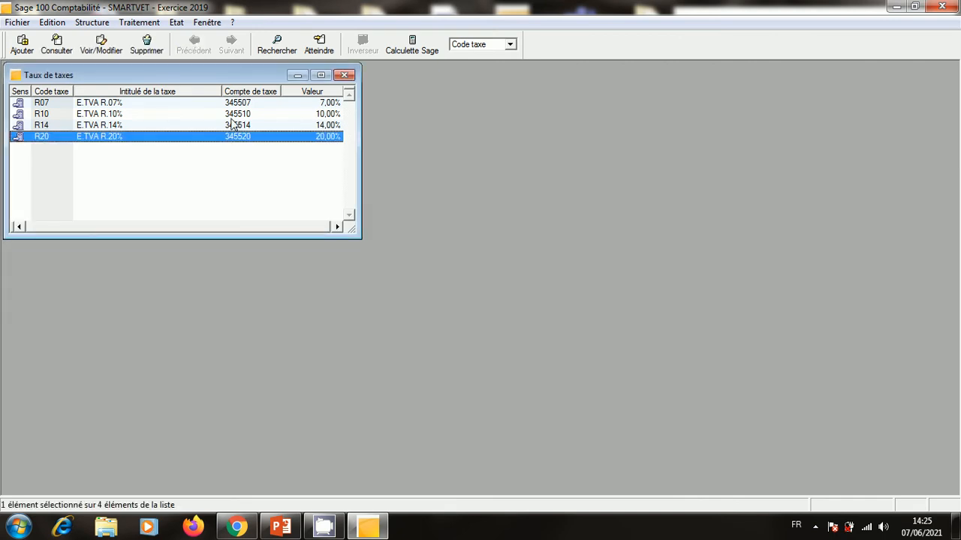
Create new tax rate F20 titled ETAT.TVA FACTURE.20%.
right_click(195, 180)
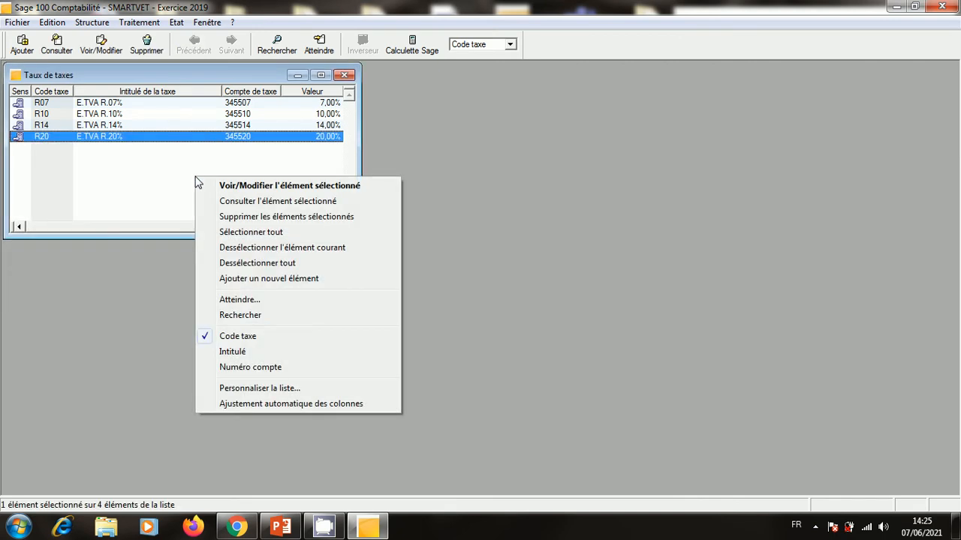
click(337, 290)
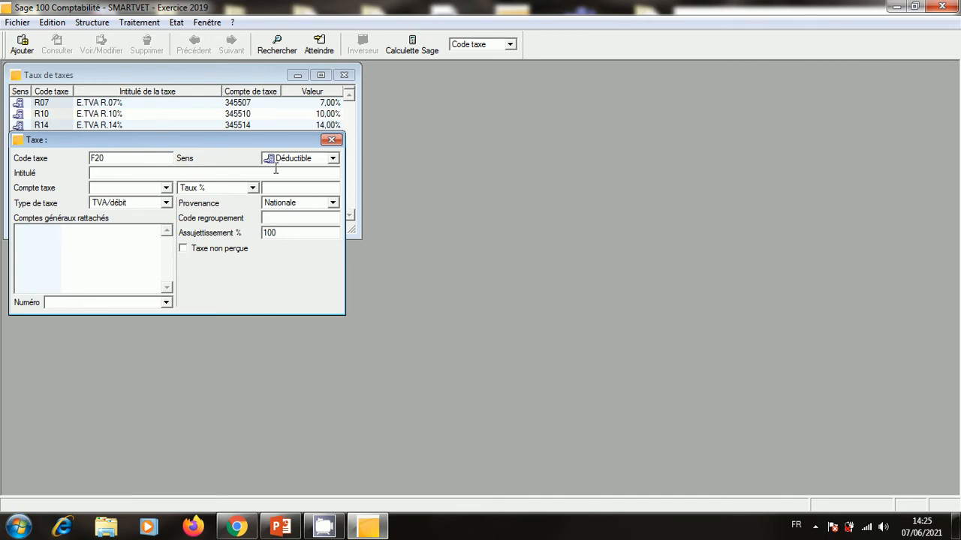
right_click(119, 174)
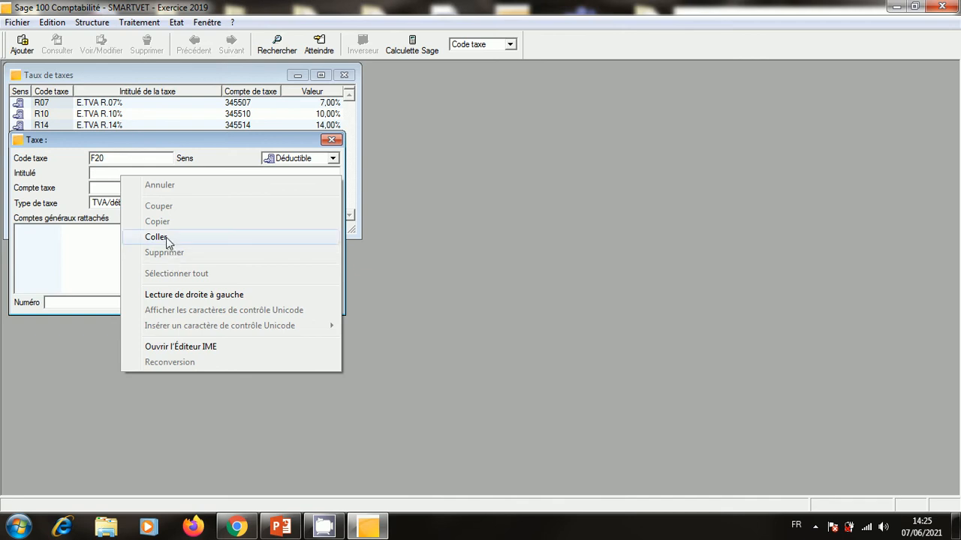
click(165, 237)
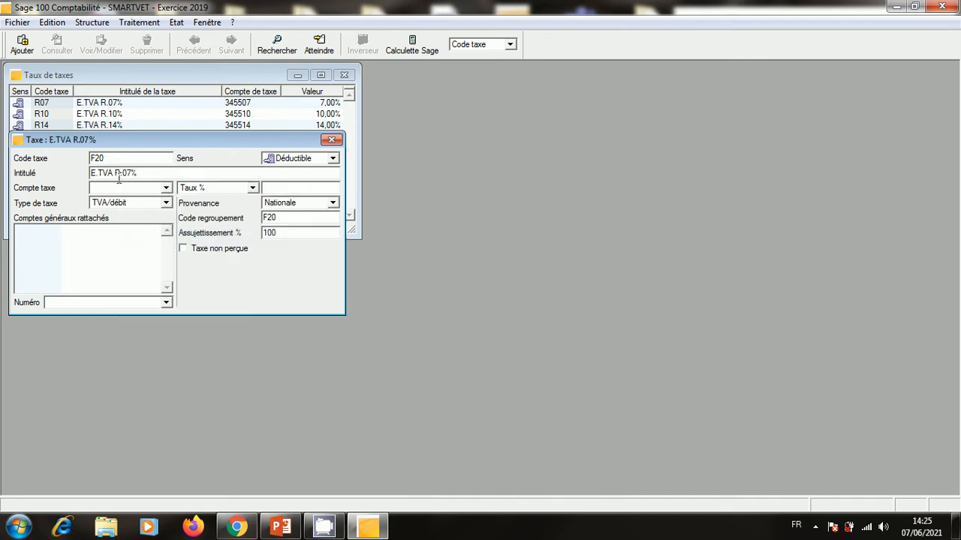
key(BackSpace)
text(FACTURE)
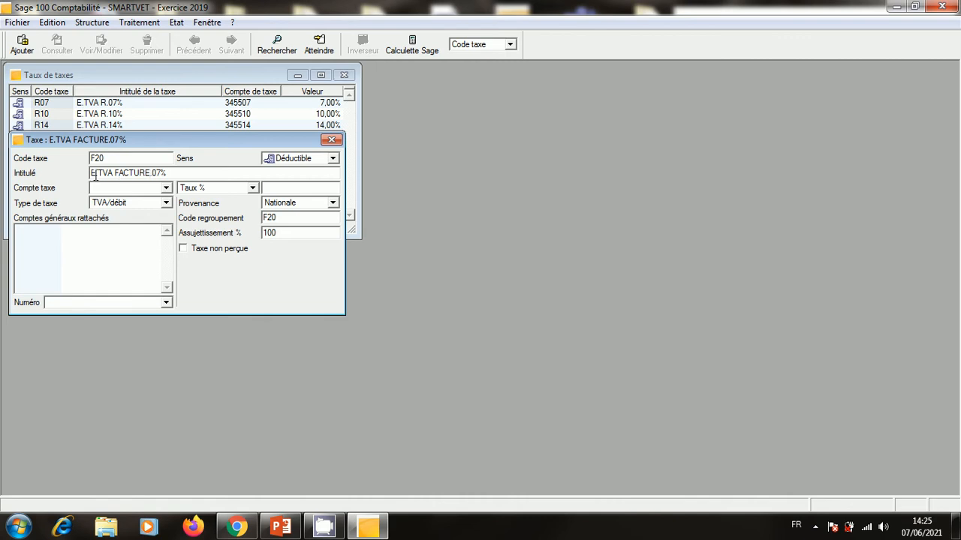
click(98, 174)
text(TAT)
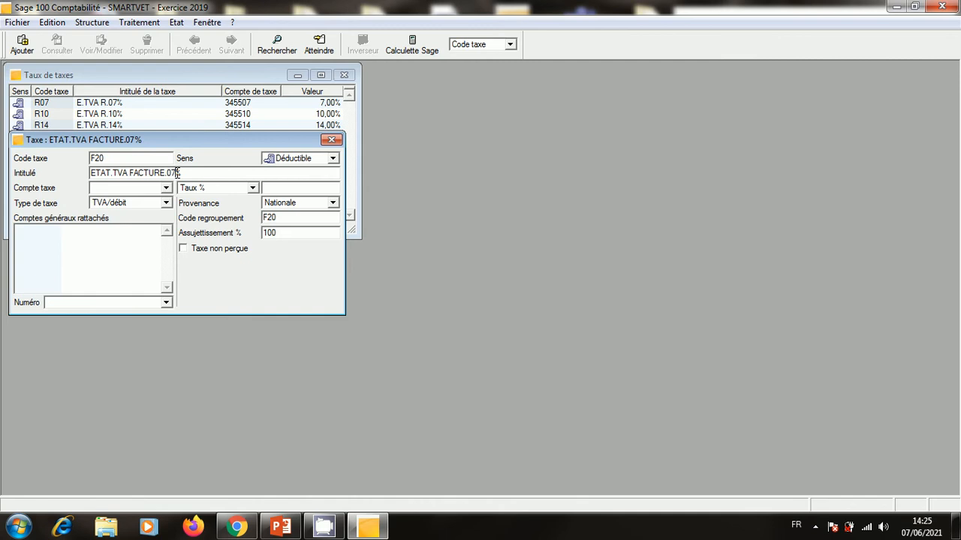
key(BackSpace)
key(BackSpace)
text(20)
Make F20 a collected 20% tax on account 4455, linked to account 7111, and save.
click(333, 159)
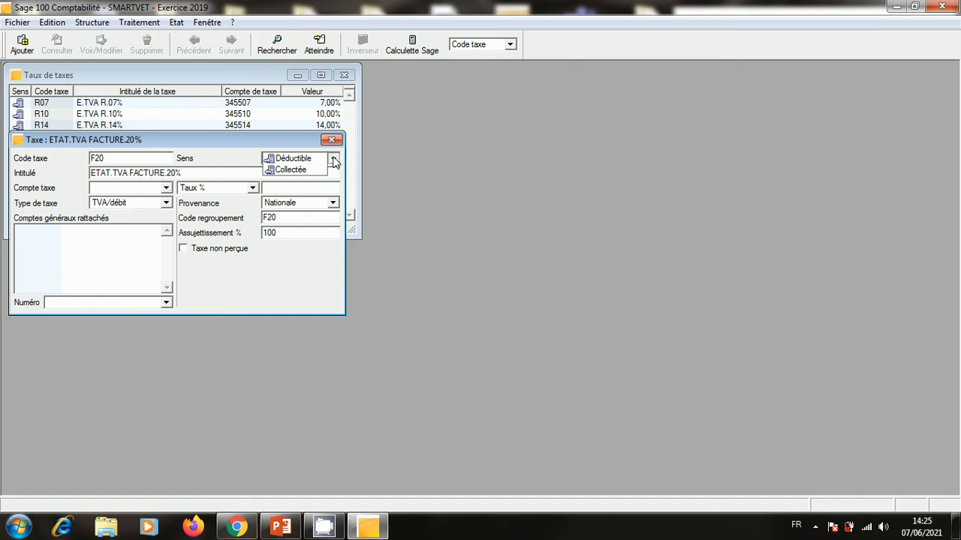
click(324, 170)
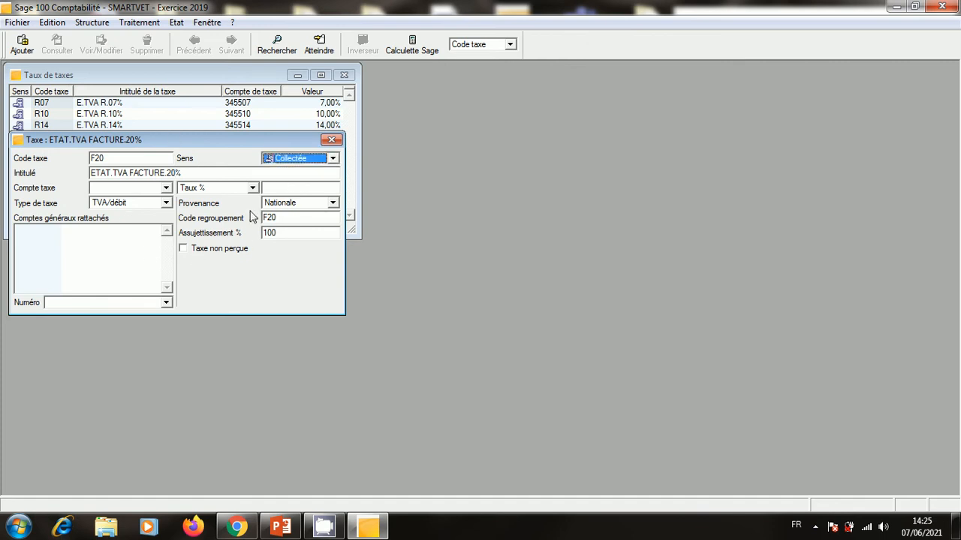
click(135, 187)
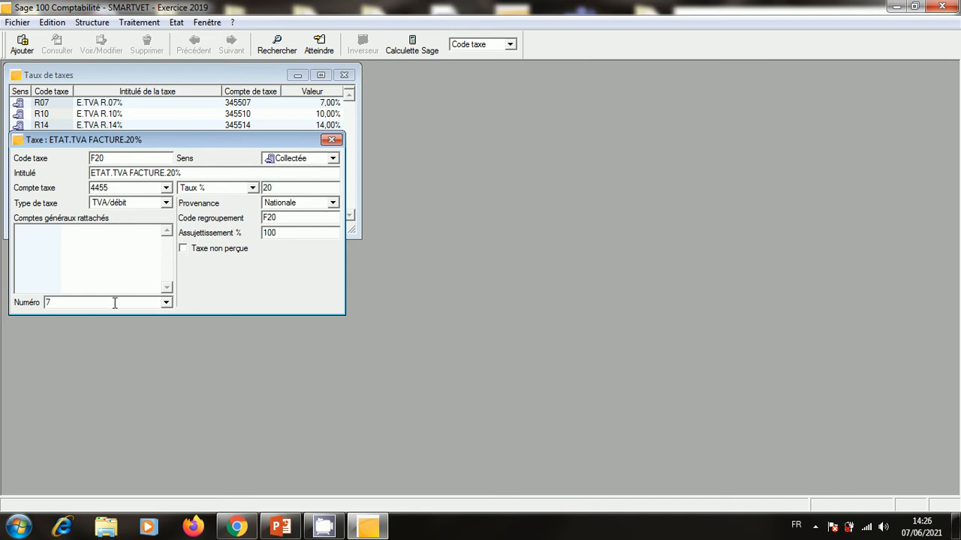
click(114, 303)
text(7111)
key(Return)
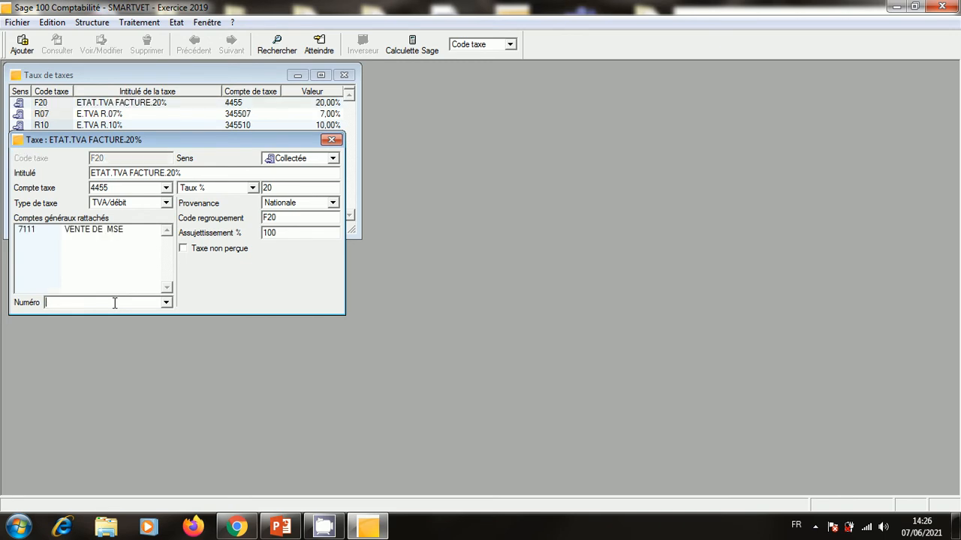
Reopen F20 to verify its details, then open R07 for review.
click(331, 140)
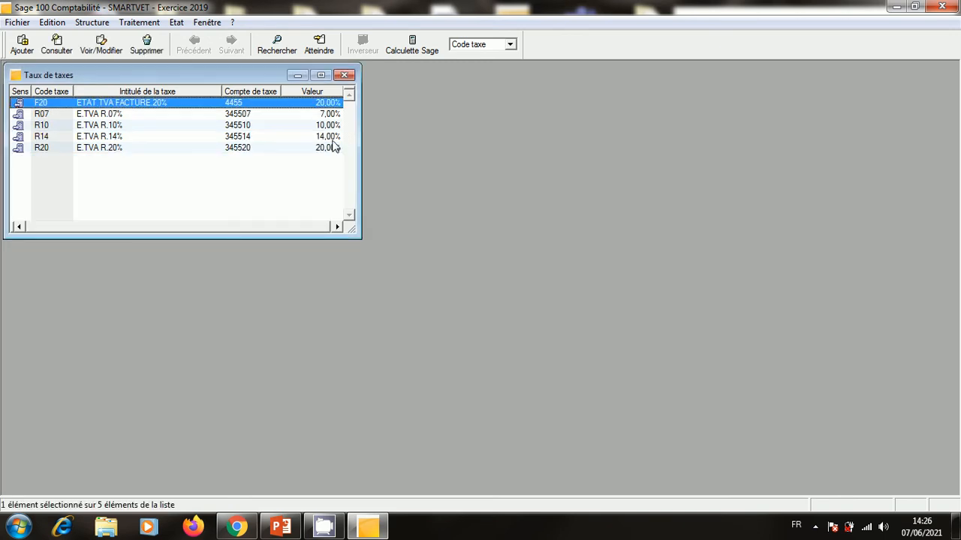
double_click(231, 105)
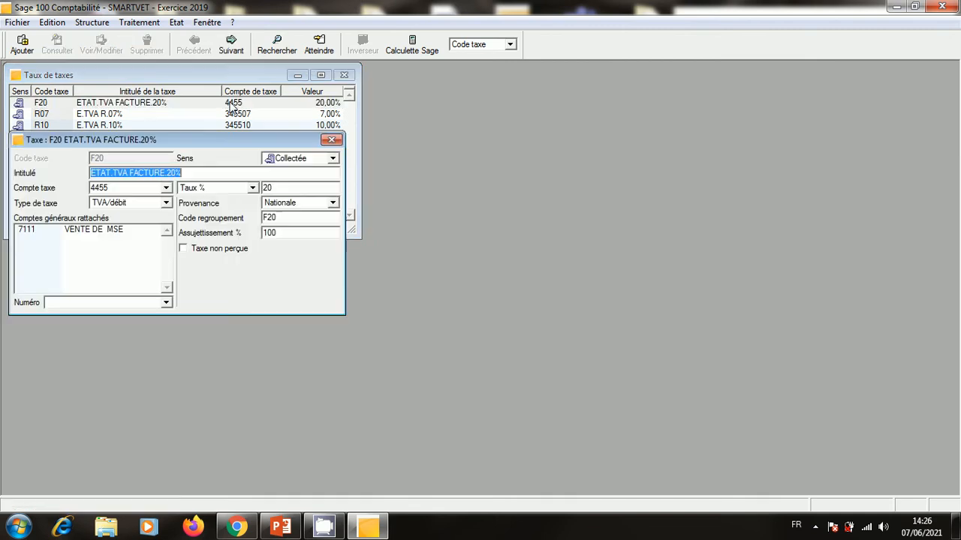
click(335, 142)
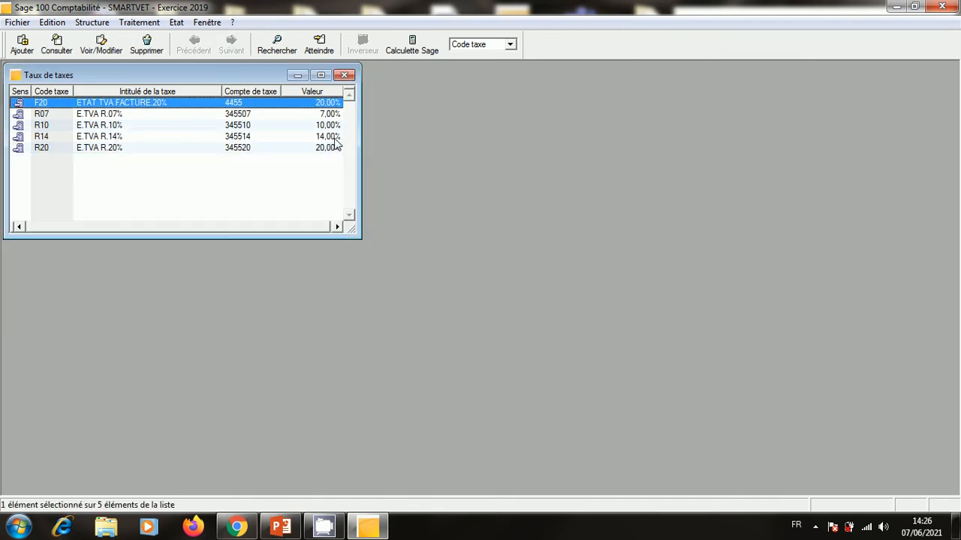
double_click(293, 114)
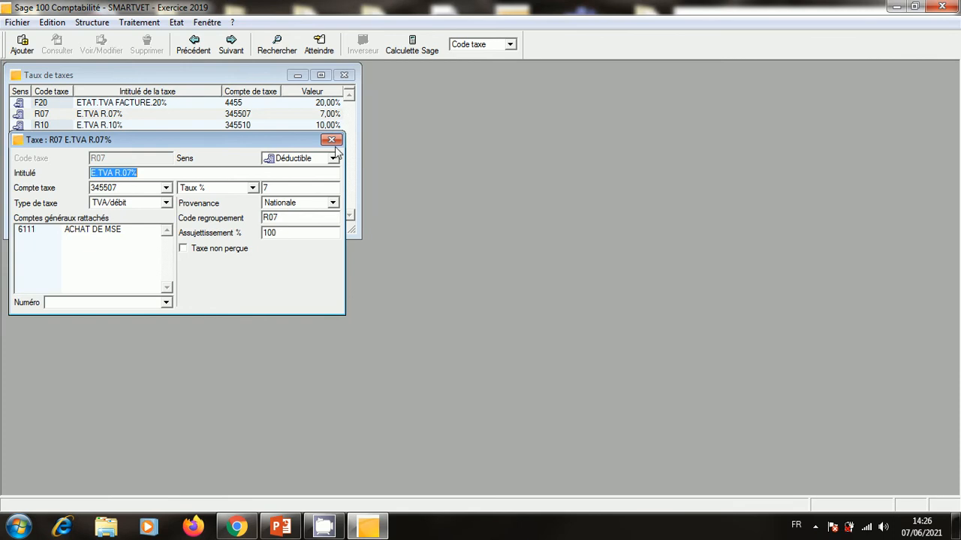
Check the R07, R10, R14 and R20 tax records and close the tax rates list.
click(332, 140)
double_click(296, 127)
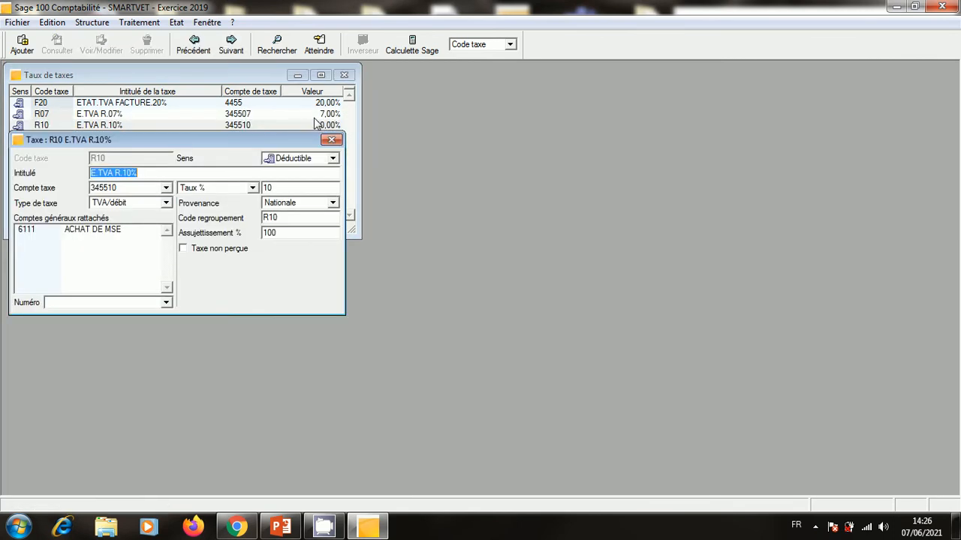
click(334, 139)
click(321, 136)
double_click(321, 136)
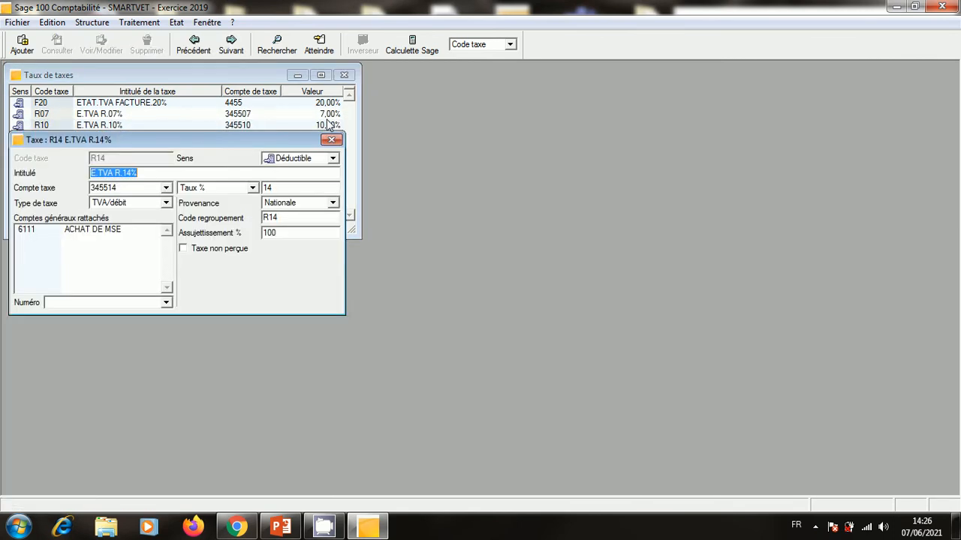
click(333, 140)
click(315, 150)
double_click(314, 149)
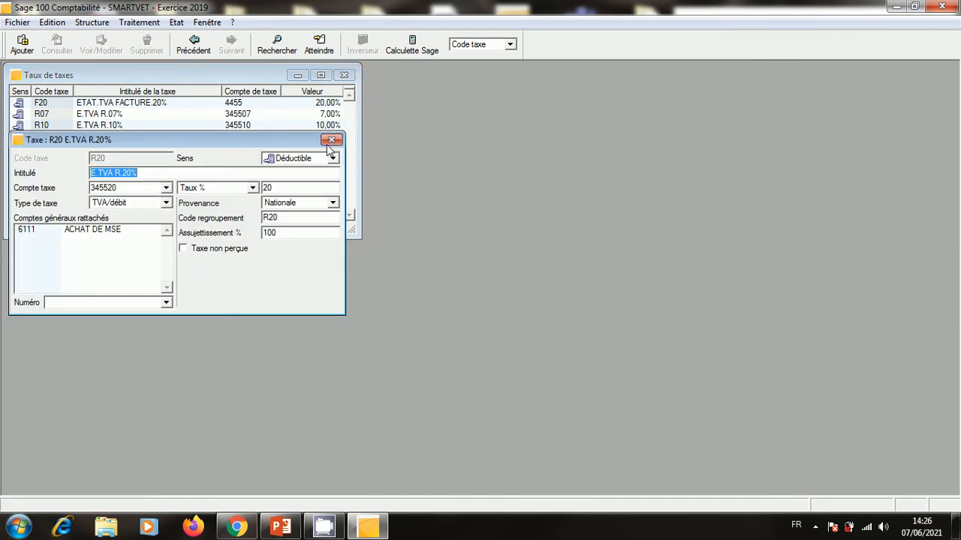
click(333, 140)
click(344, 75)
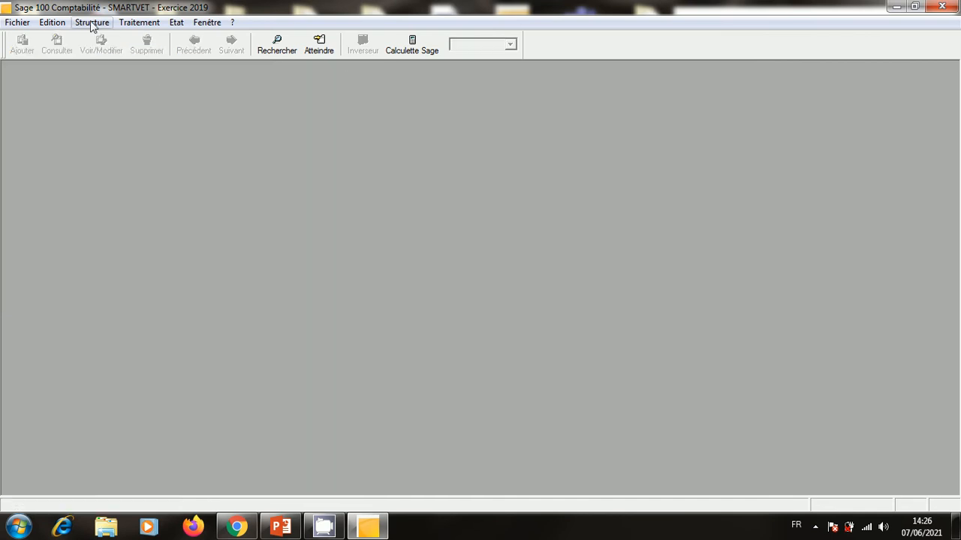
Check accounts 345507, 345510, 345514 and 345520 in the chart of accounts, then close it.
click(91, 22)
click(135, 41)
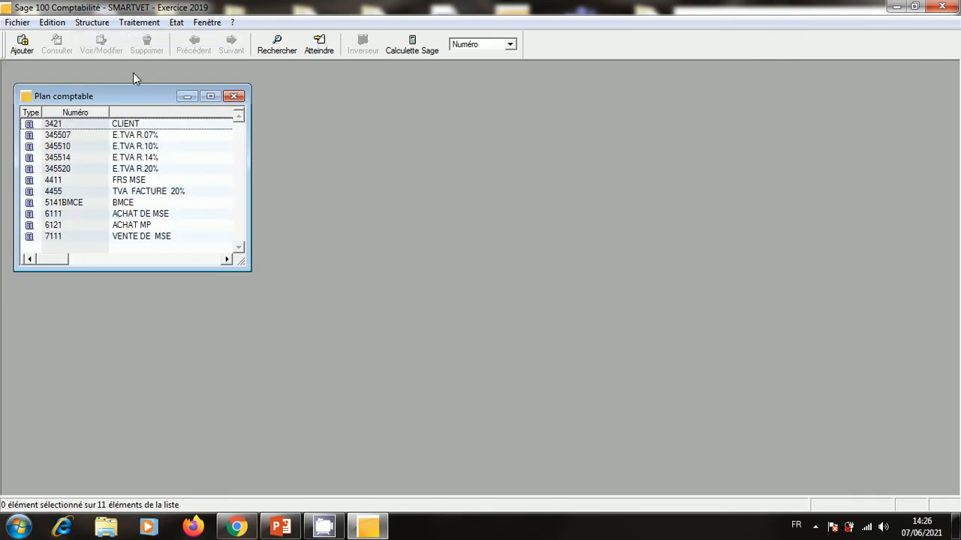
double_click(123, 135)
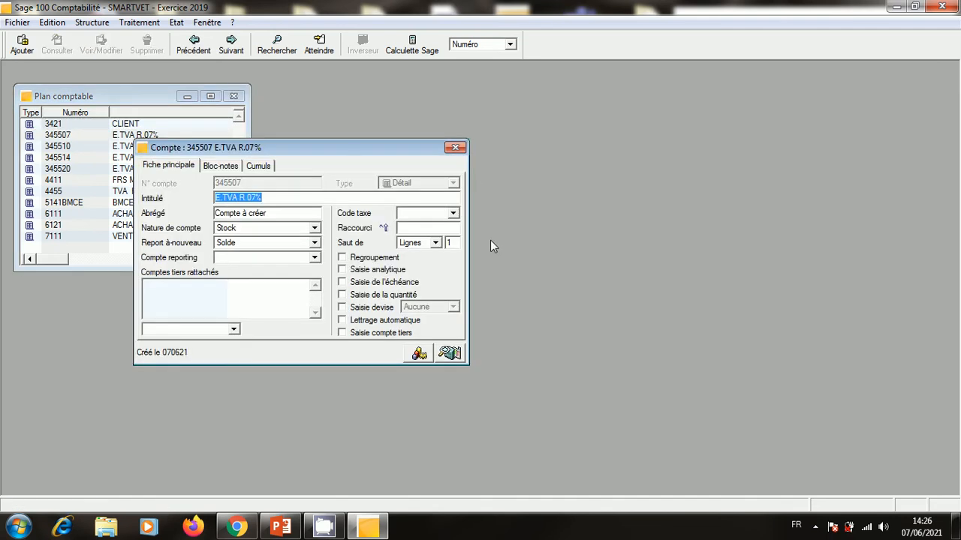
click(455, 147)
double_click(177, 148)
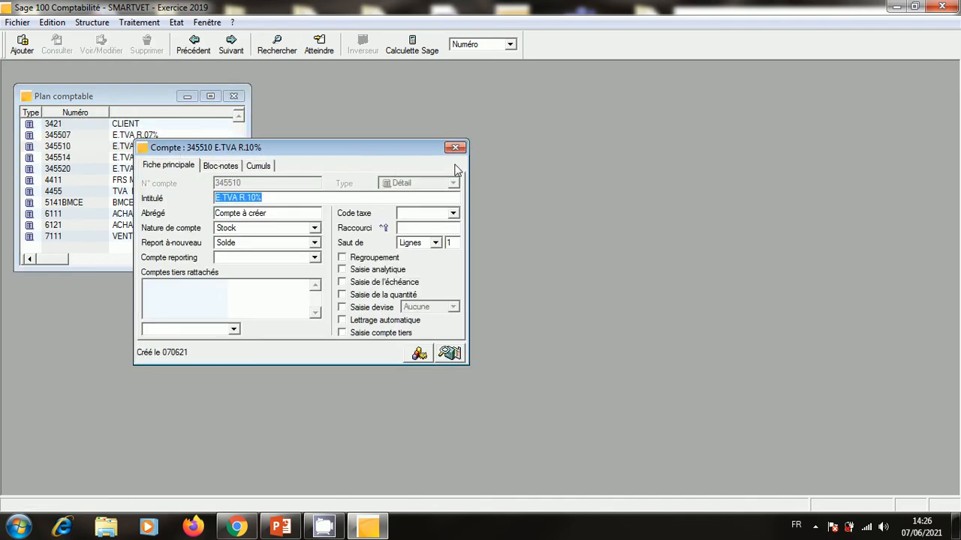
click(454, 147)
double_click(172, 158)
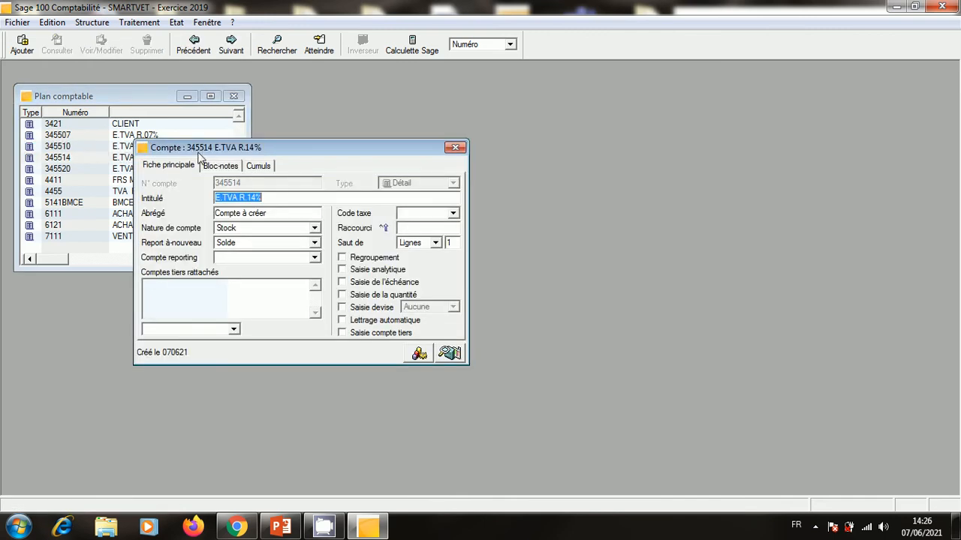
click(455, 148)
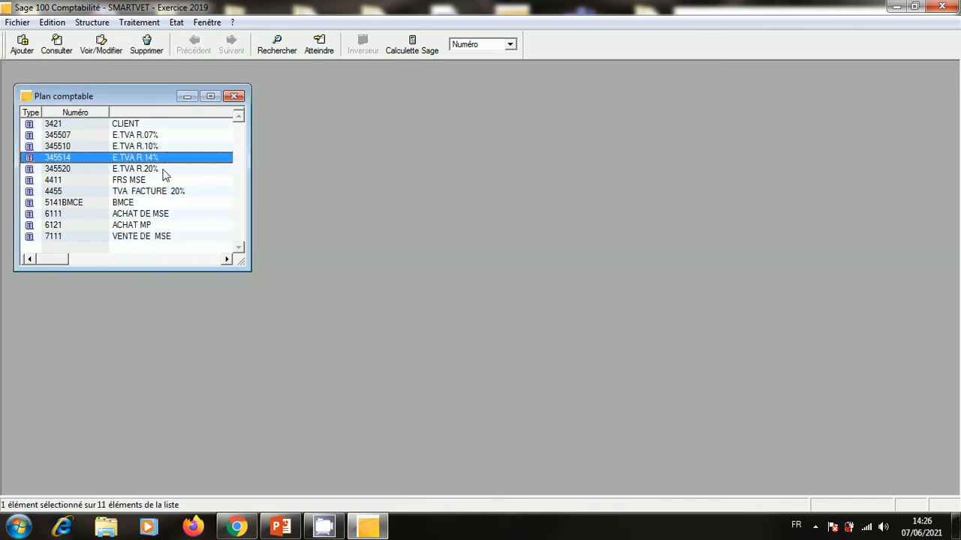
double_click(165, 169)
click(455, 148)
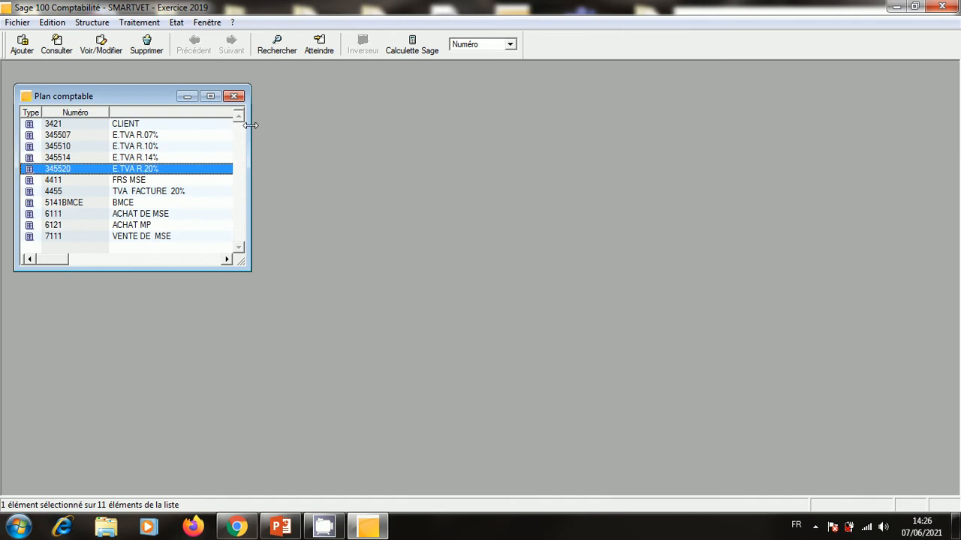
click(234, 96)
click(92, 22)
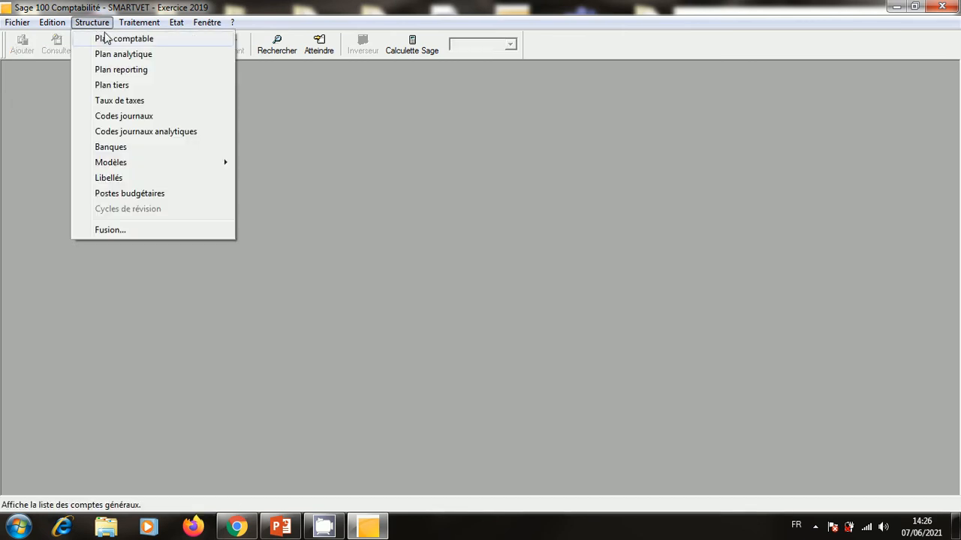
click(100, 37)
click(233, 94)
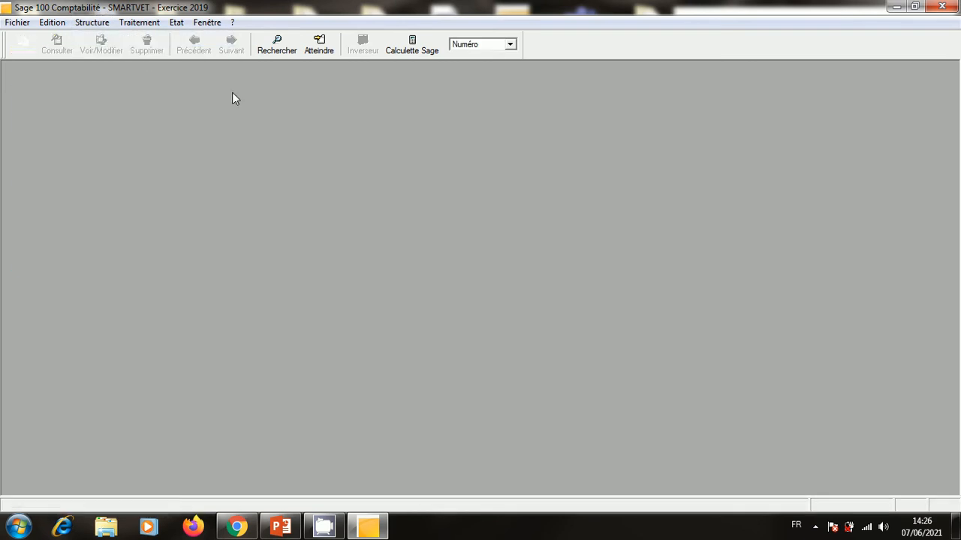
click(92, 22)
click(118, 84)
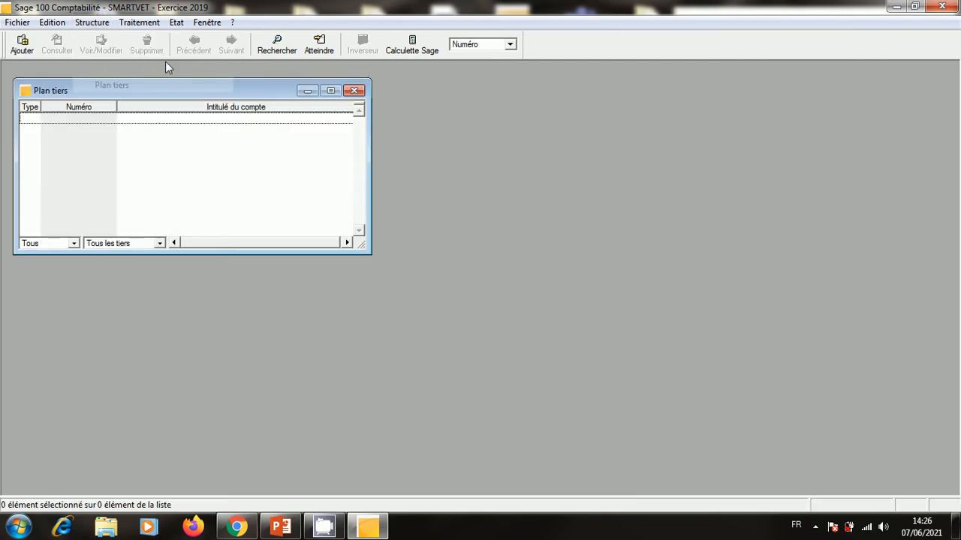
click(356, 90)
click(92, 23)
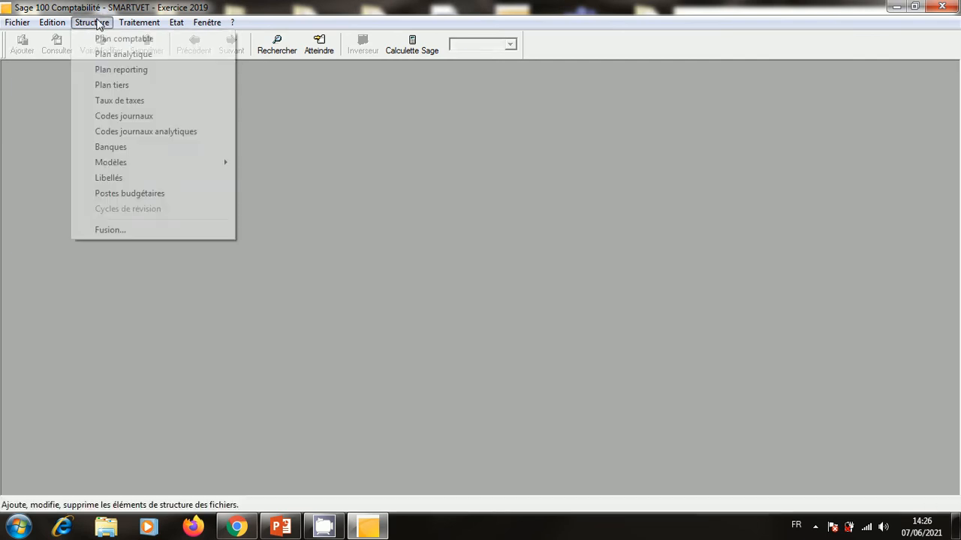
click(129, 98)
click(344, 75)
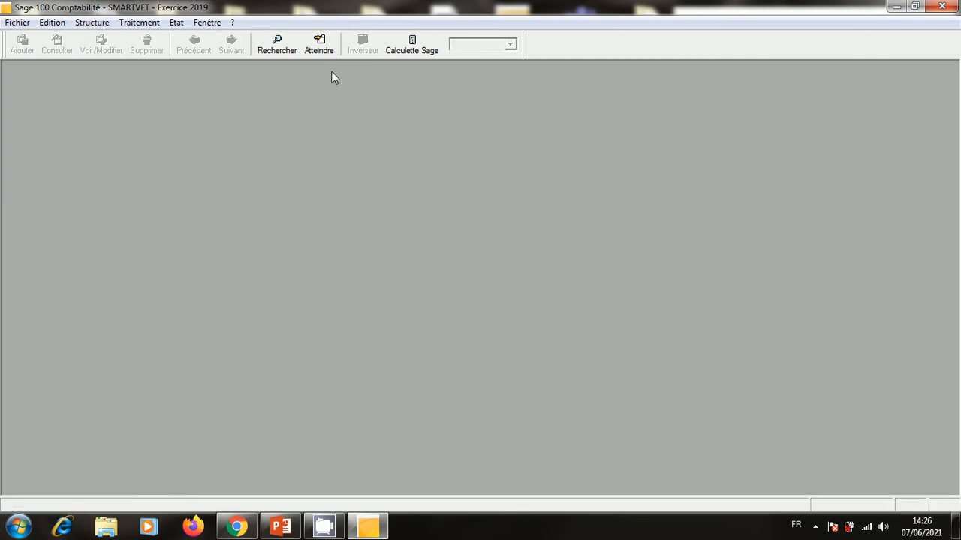
click(93, 23)
click(128, 85)
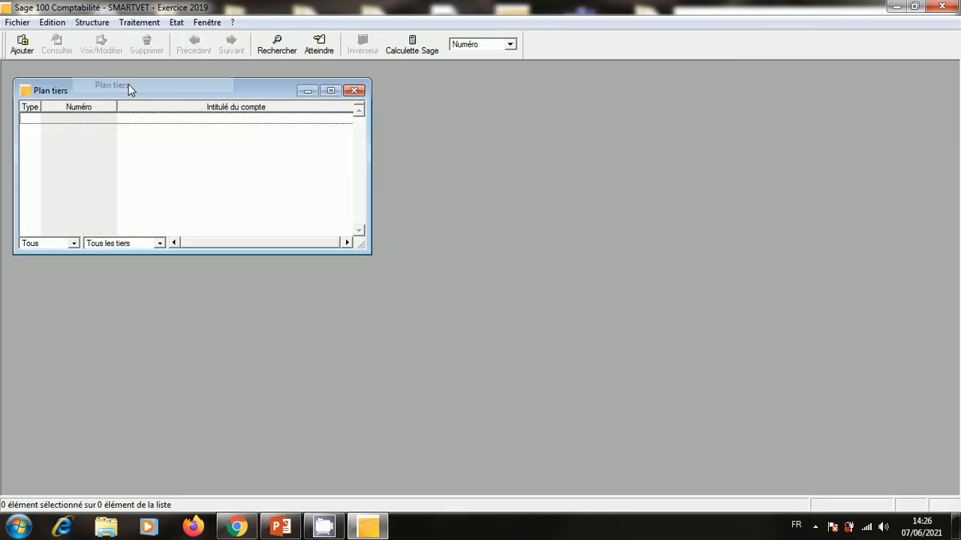
click(355, 90)
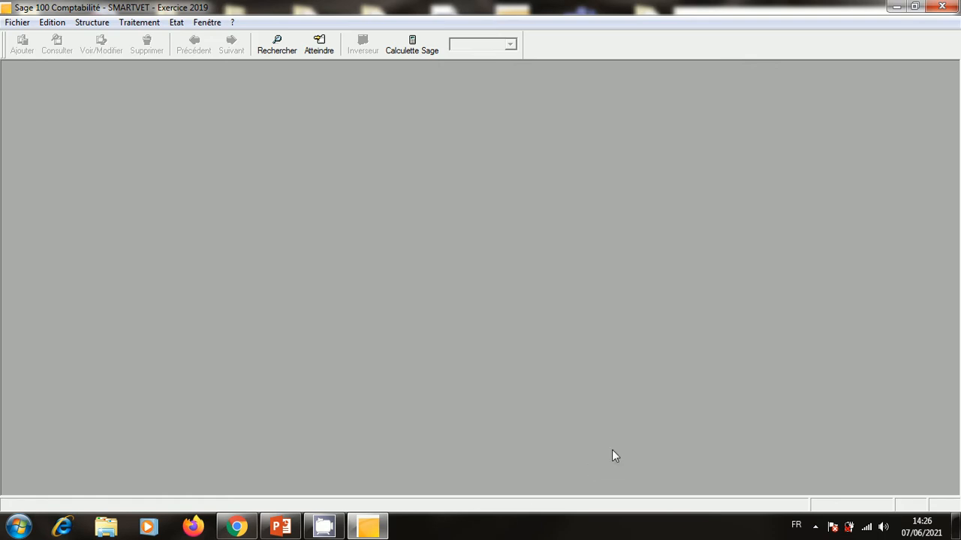
click(281, 527)
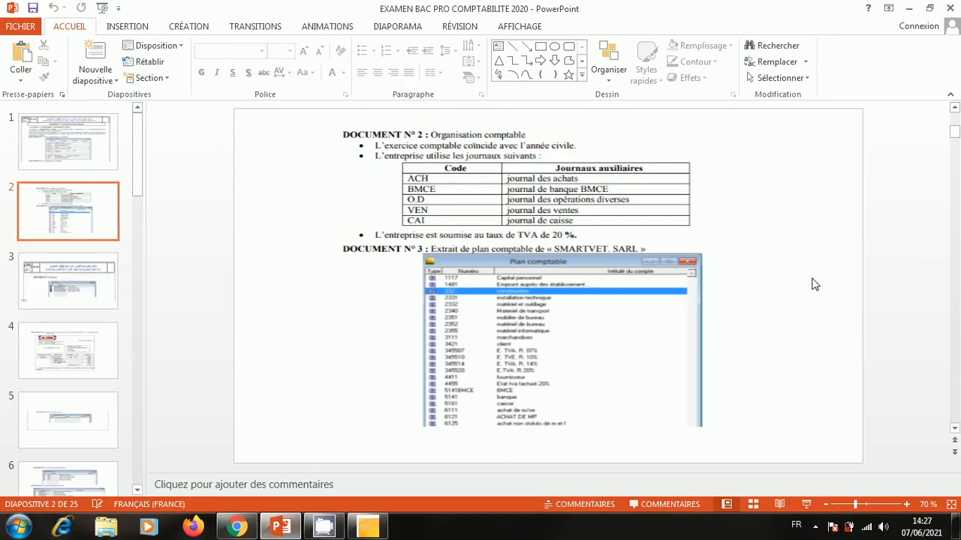
click(806, 504)
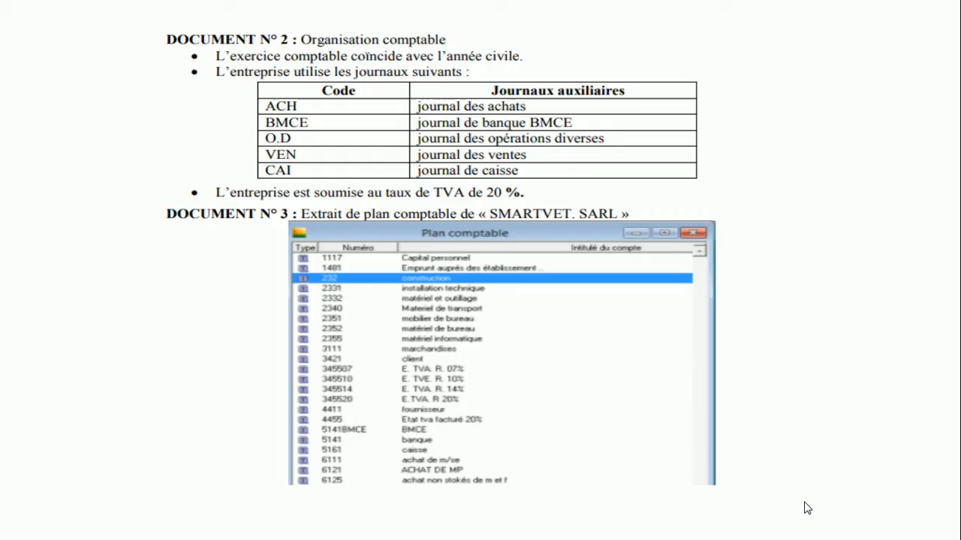
click(764, 308)
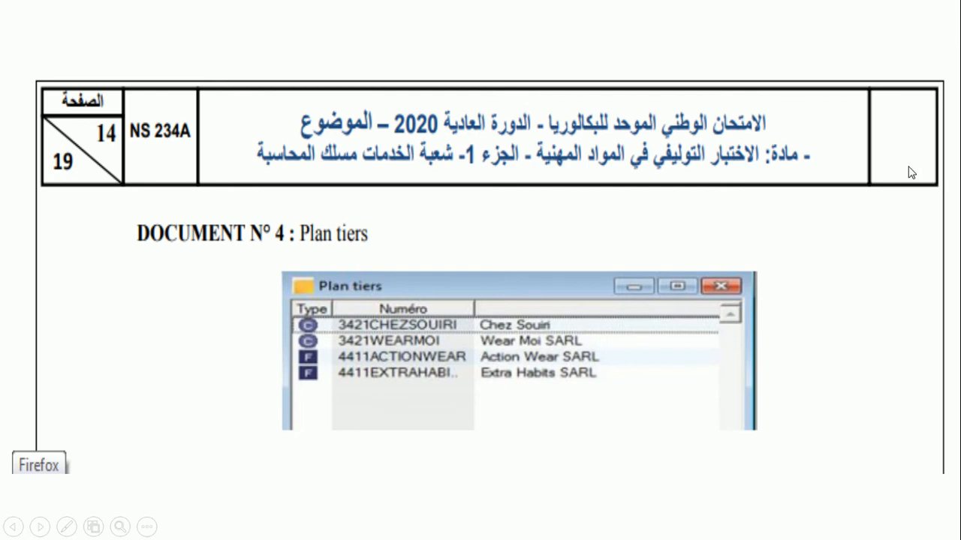
key(Escape)
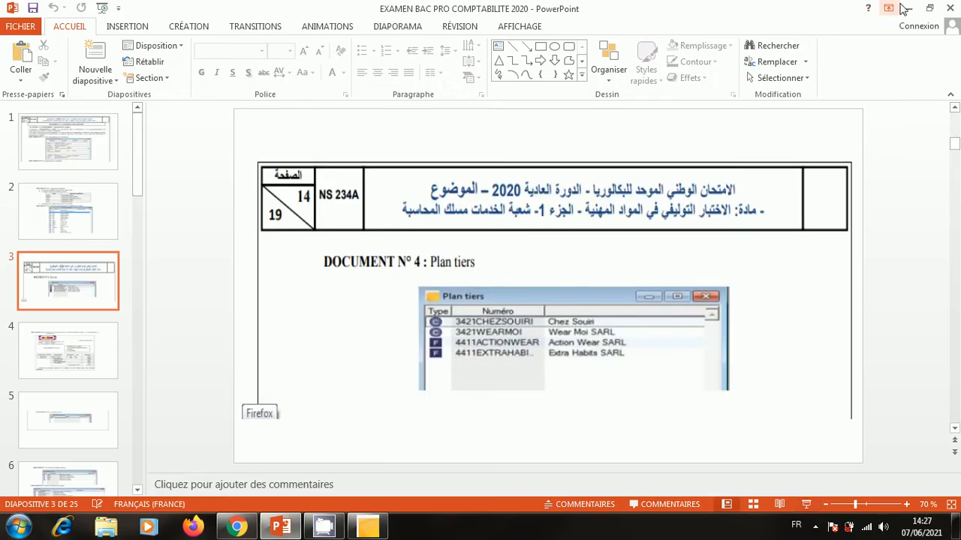
click(908, 8)
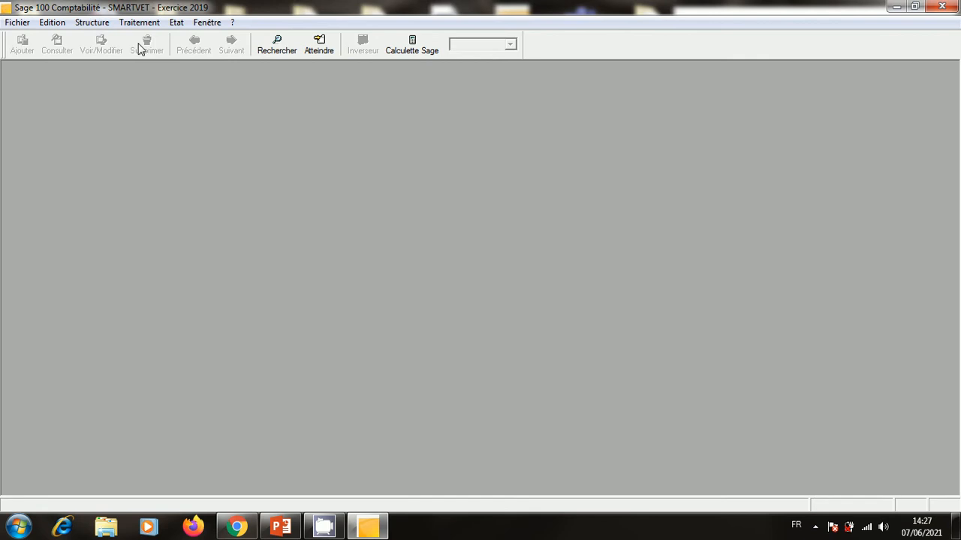
Add a new Plan tiers client account named CLT SOUIRI on collective account 3421.
click(92, 24)
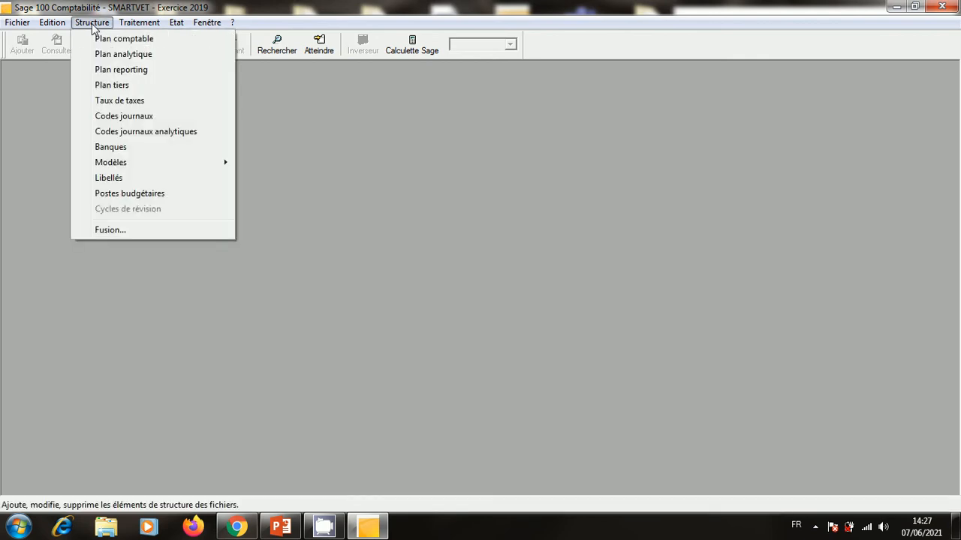
click(129, 87)
right_click(170, 135)
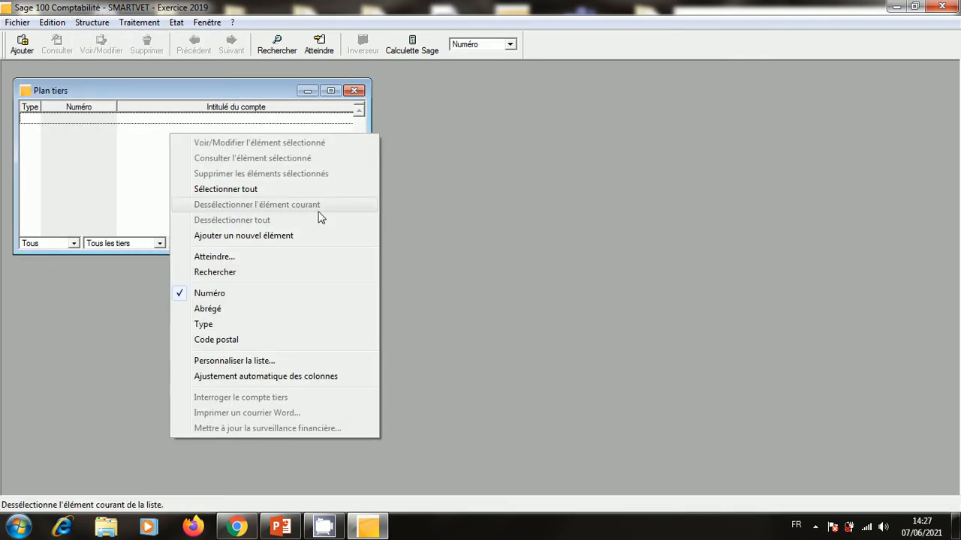
click(258, 238)
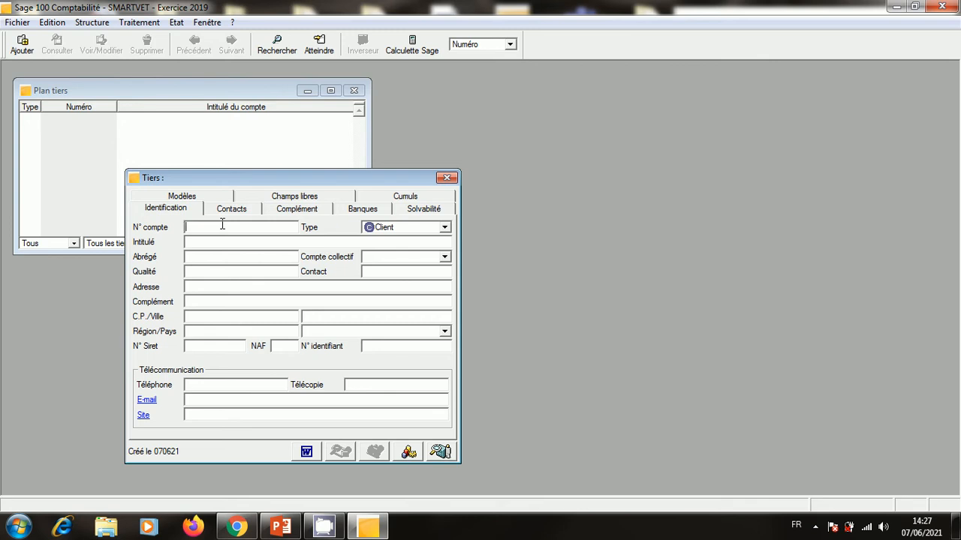
text(3421)
text(CHEZSOUIRI CLT 8)
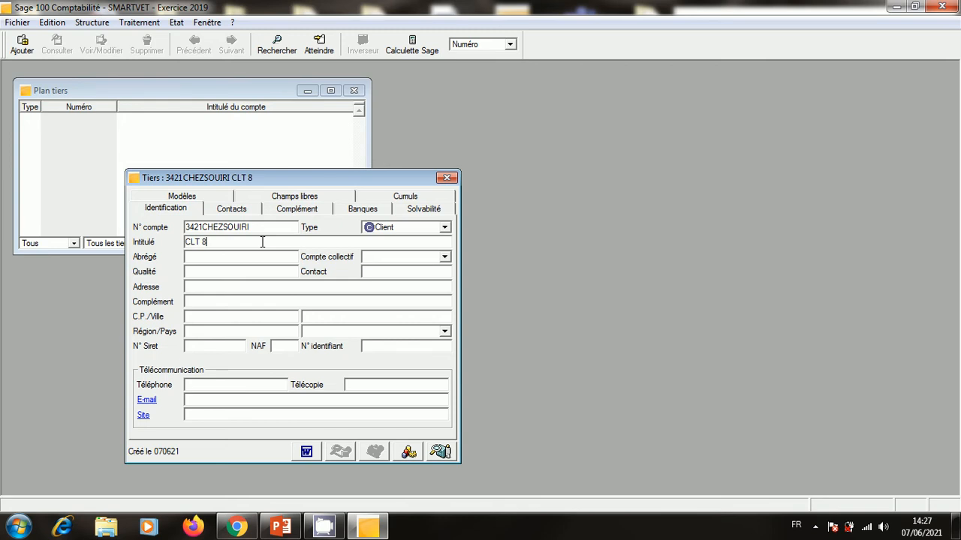
key(BackSpace)
text(SOUIRI)
click(238, 259)
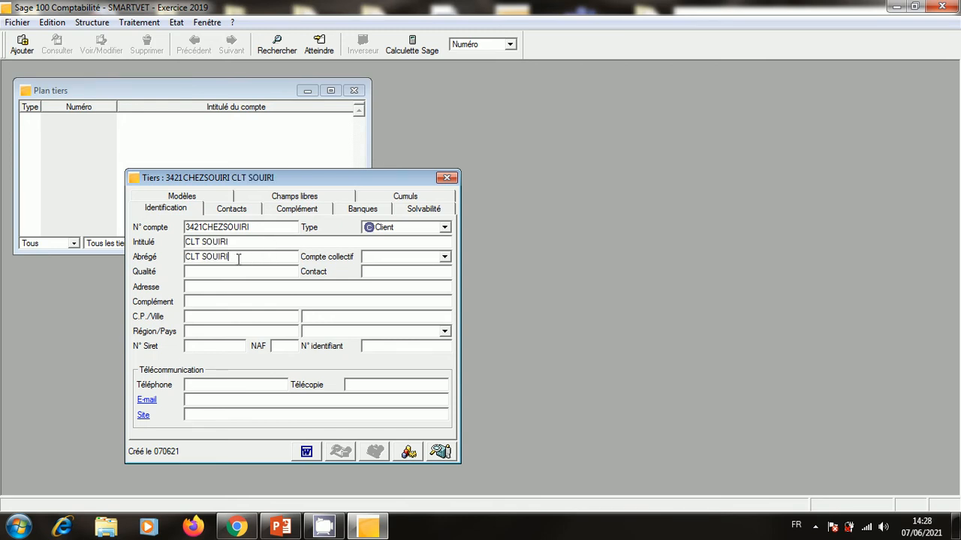
click(376, 257)
text(3421)
Enter the client's street address, postal code, city Rabat and phone number, then save.
click(221, 303)
click(221, 318)
text(10000)
click(328, 318)
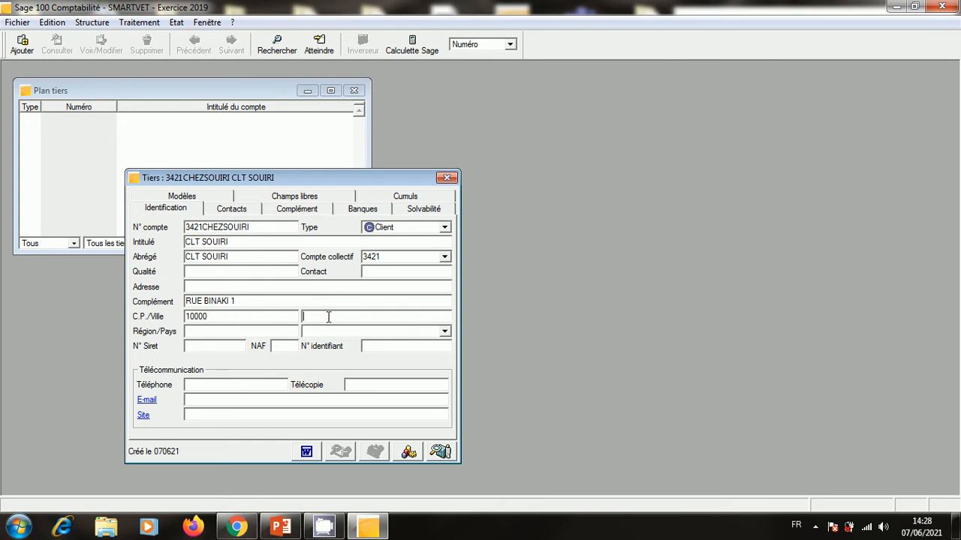
text(RABAT)
click(226, 389)
click(449, 178)
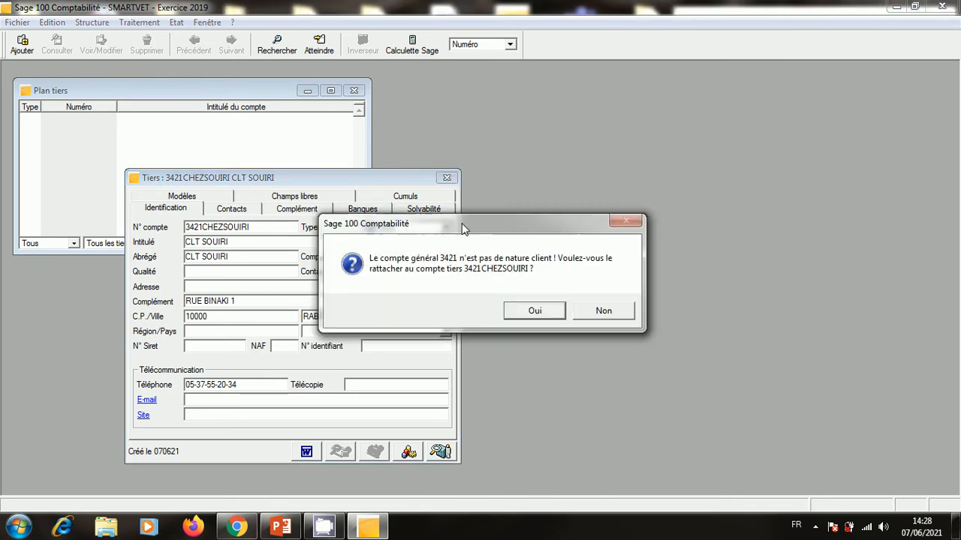
click(529, 310)
Add client account 3421WEARMOI titled WEARMOI SARL.
right_click(221, 187)
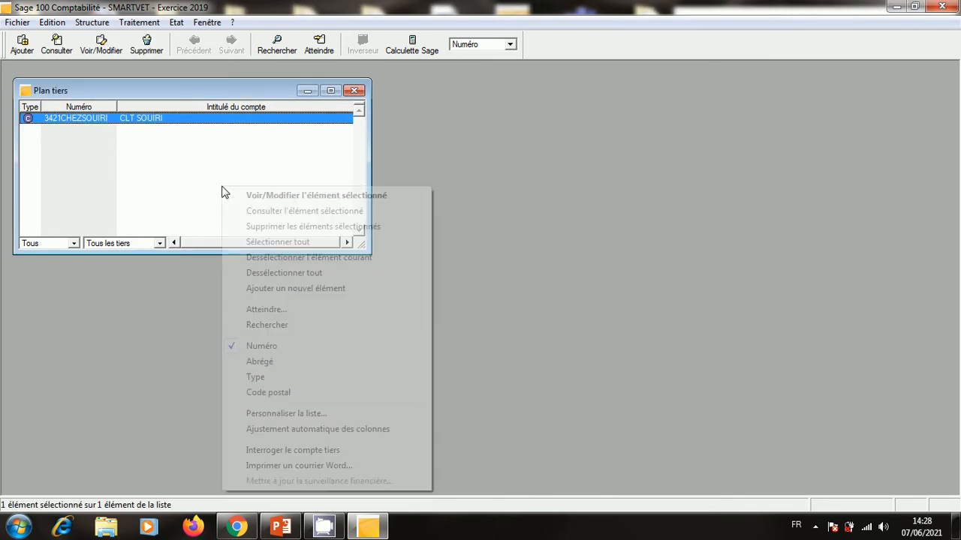
click(312, 293)
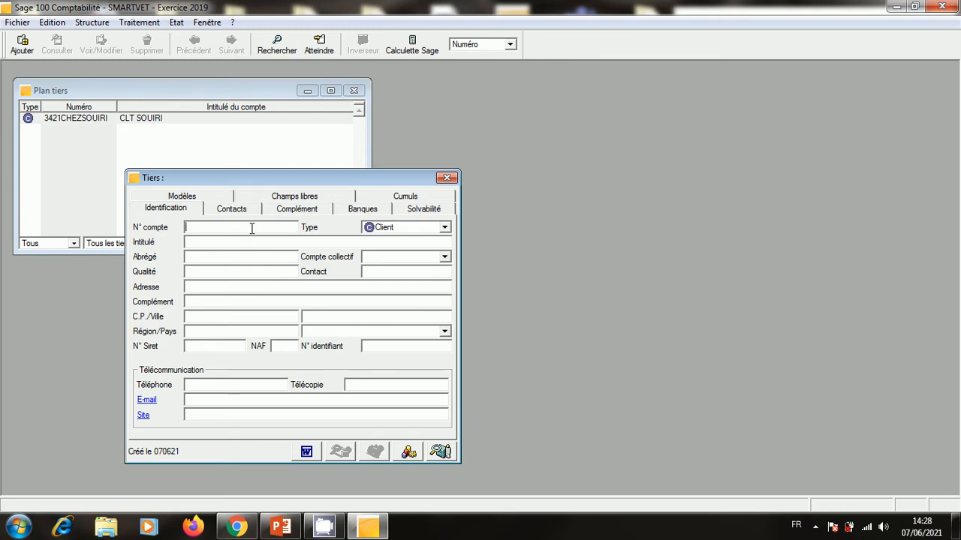
text(3421)
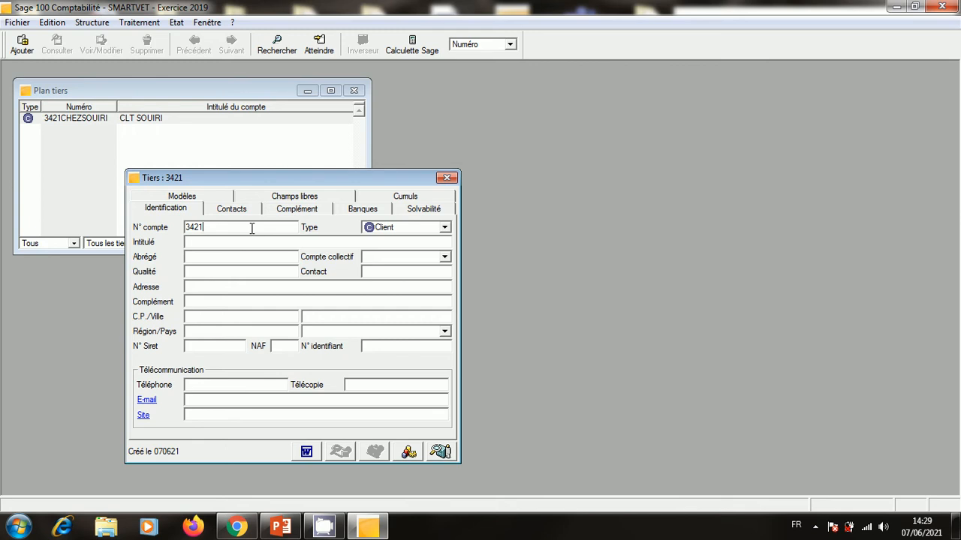
text(WEARMOI)
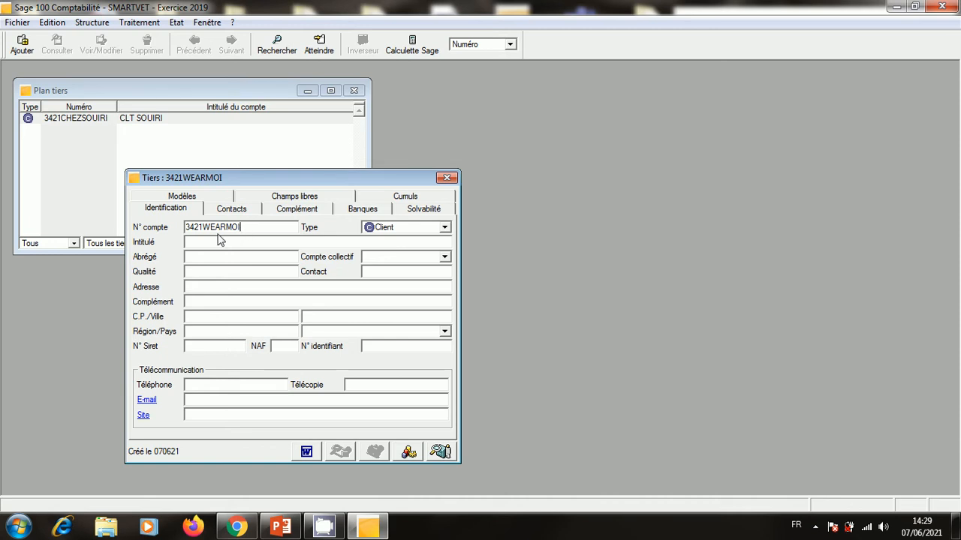
drag(203, 227, 235, 228)
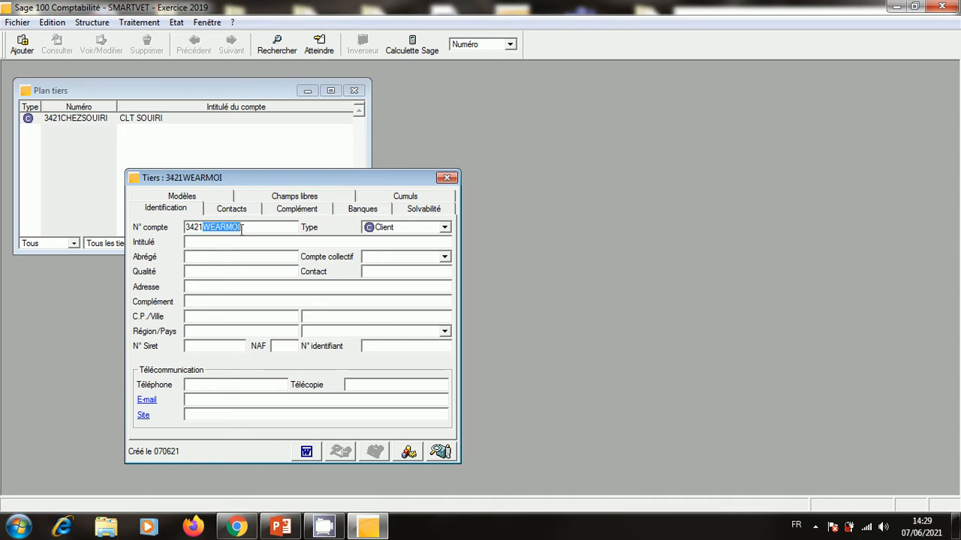
right_click(235, 227)
click(269, 270)
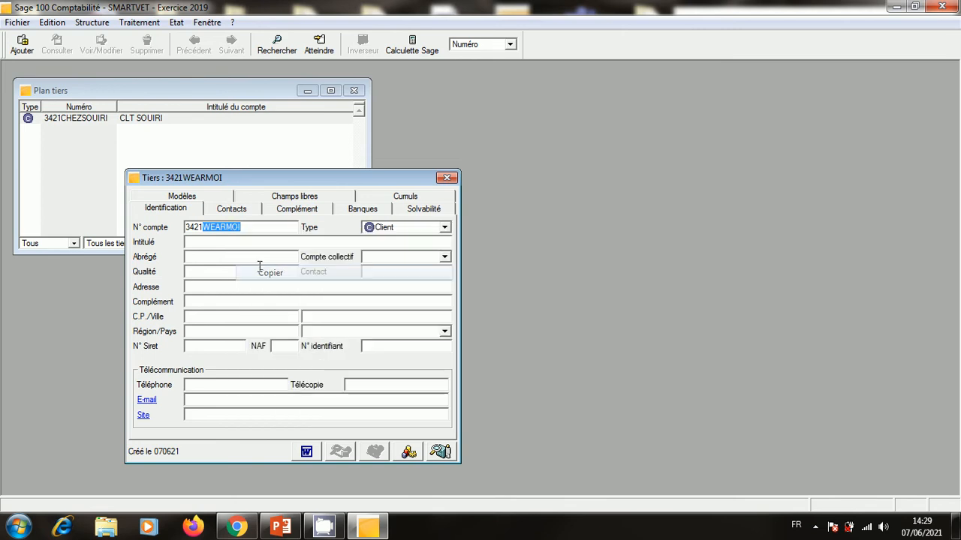
click(240, 243)
right_click(240, 242)
click(289, 305)
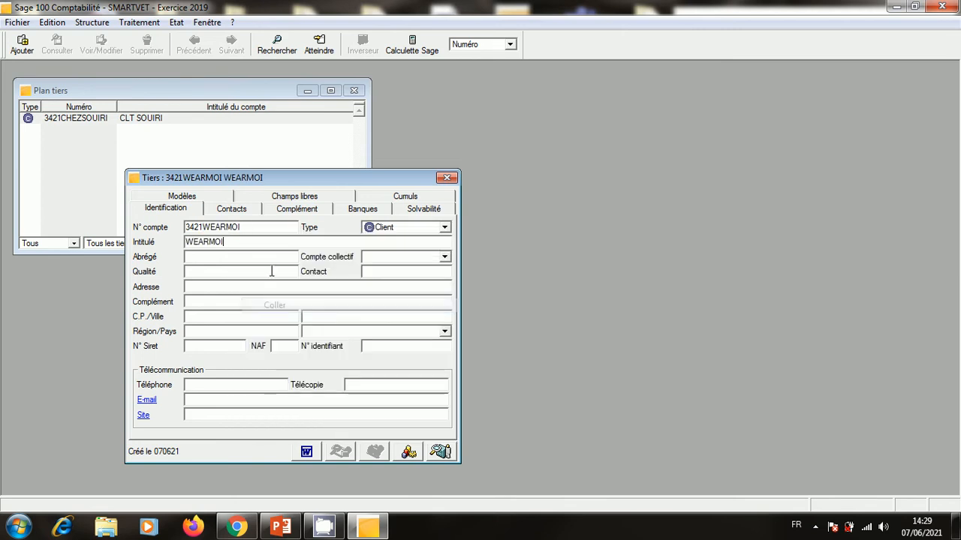
text(S)
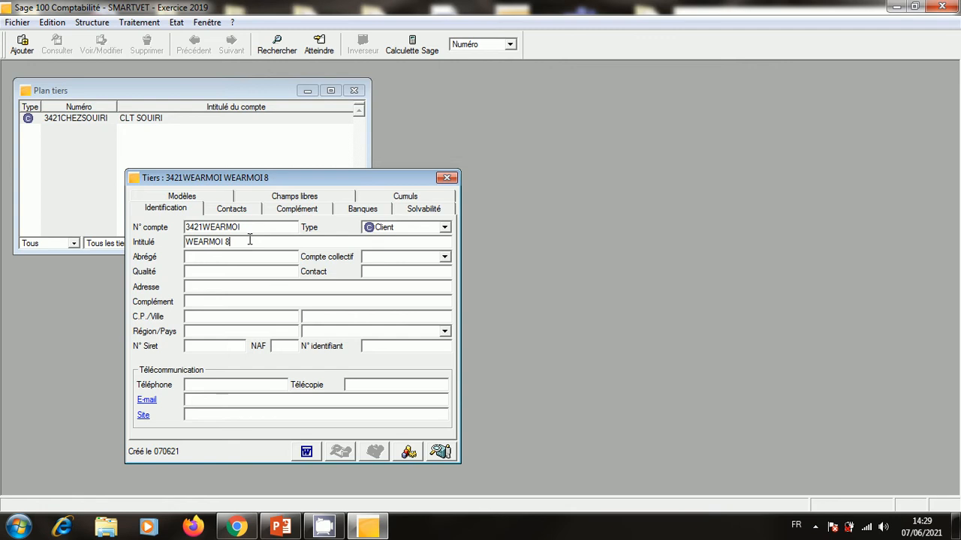
key(BackSpace)
text(SARL)
key(Tab)
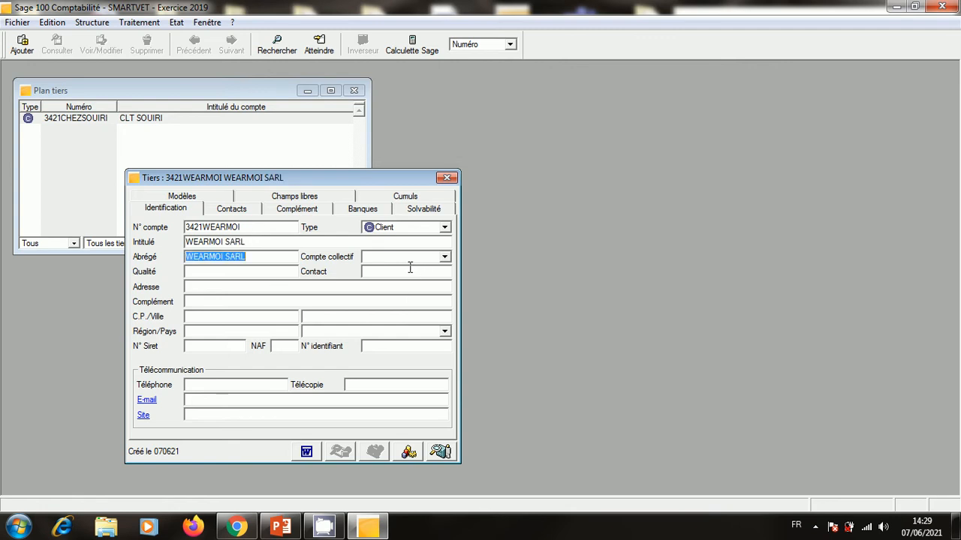
Set collective account 3421 and enter the street address, postal code, city Khemisset and country Maroc.
click(407, 260)
text(3421)
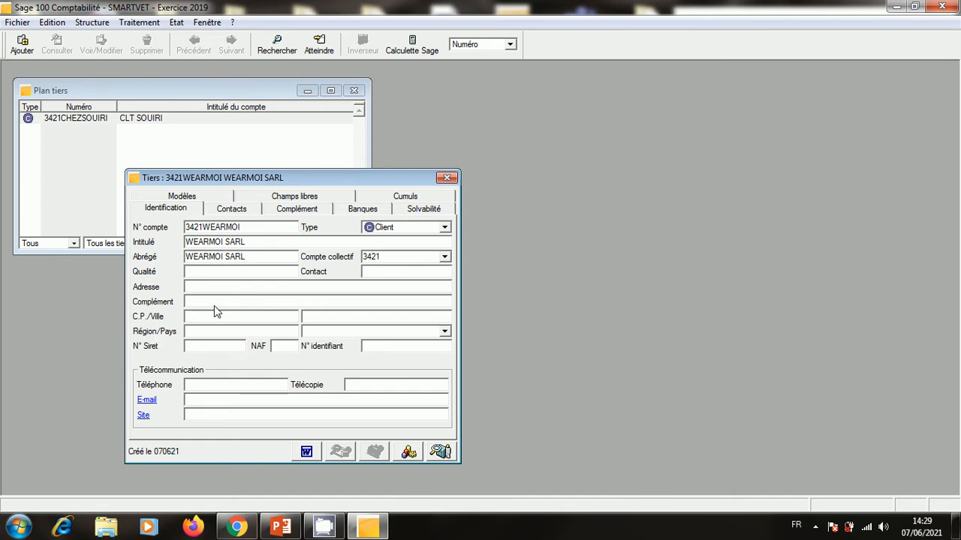
text(RUE SIMA FLEX)
click(247, 319)
text(15000)
click(384, 317)
text(KHEMISSETKHE)
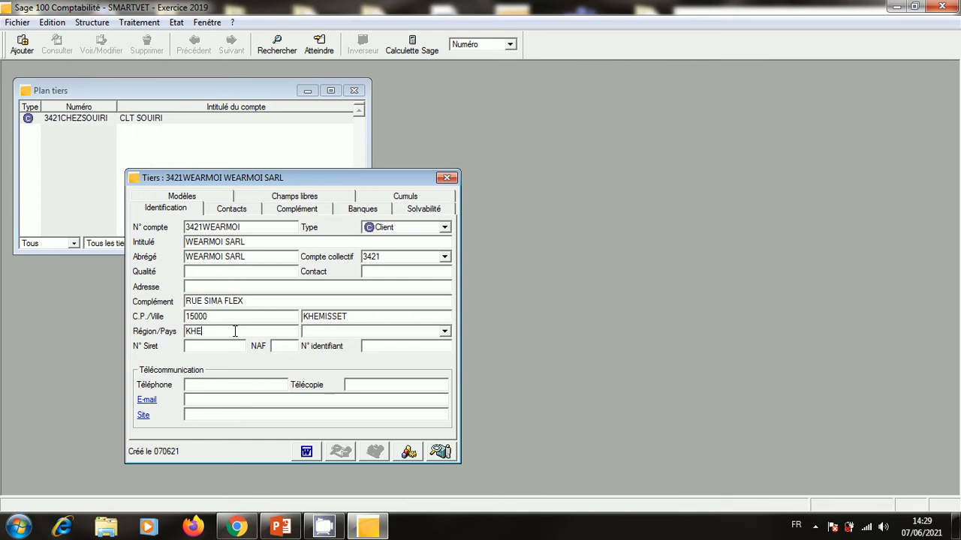
text(MISSET)
click(385, 332)
text(M)
text(OC)
Enter the client's phone number, then save the account.
click(240, 388)
key(Home)
text(10)
key(BackSpace)
key(BackSpace)
click(211, 387)
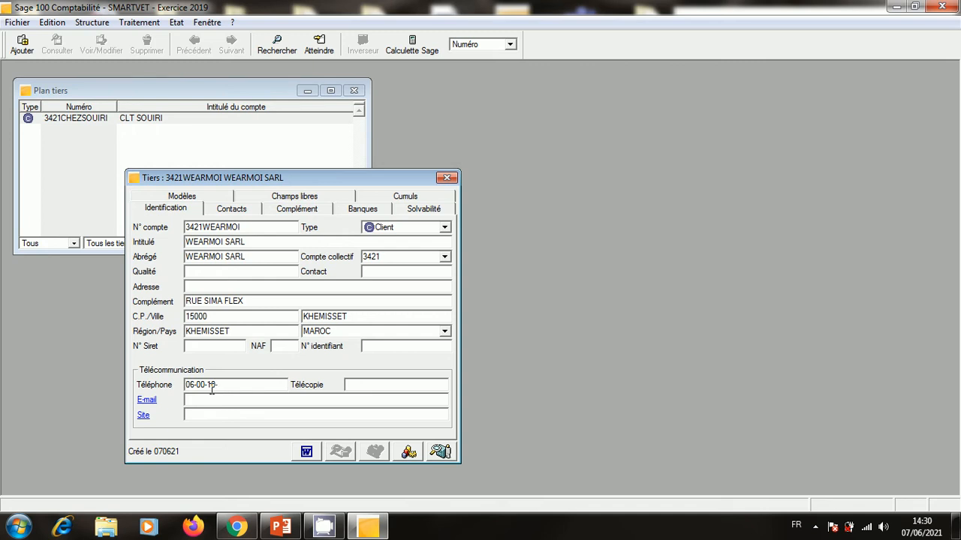
click(448, 178)
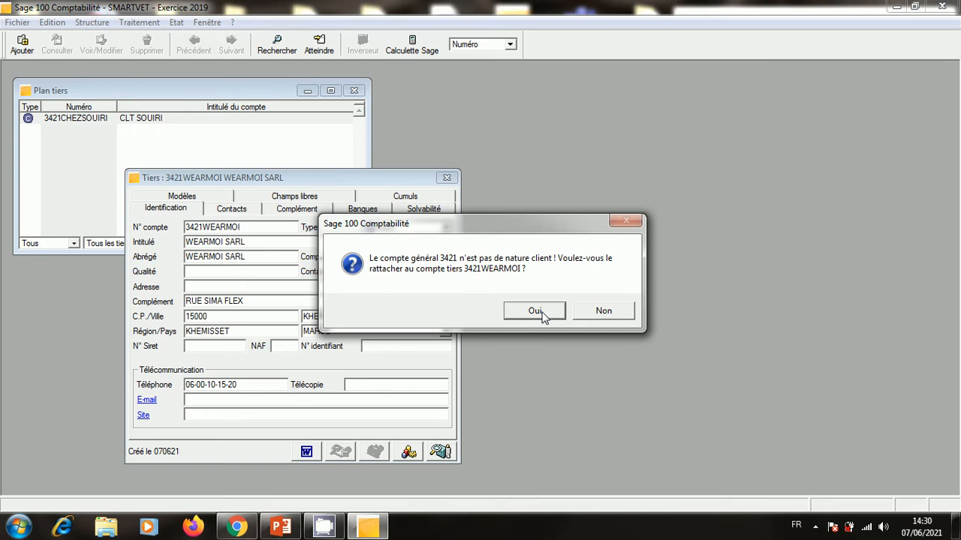
click(535, 310)
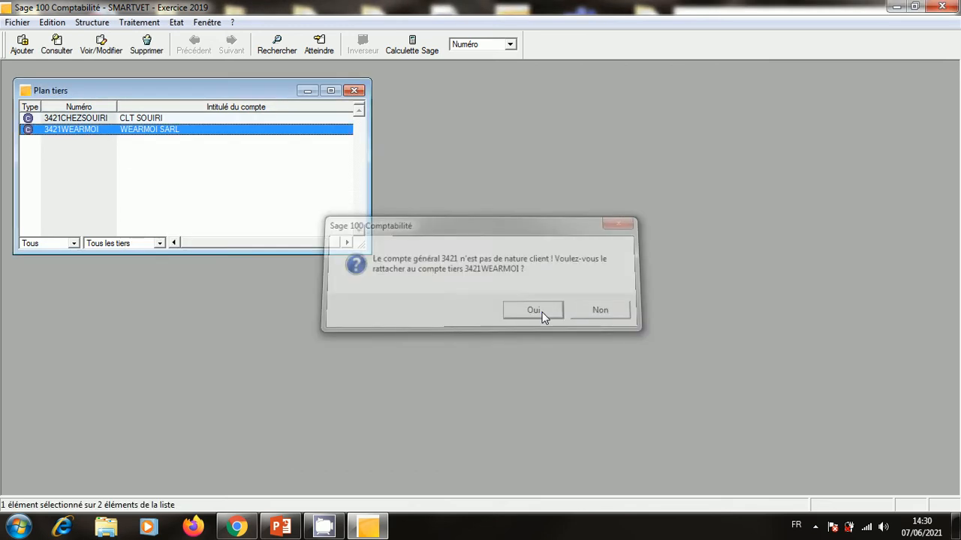
Create a new third-party account 4411ACTIONWEAR with Intitulé 'ACTIONWEAR SARL'.
right_click(234, 176)
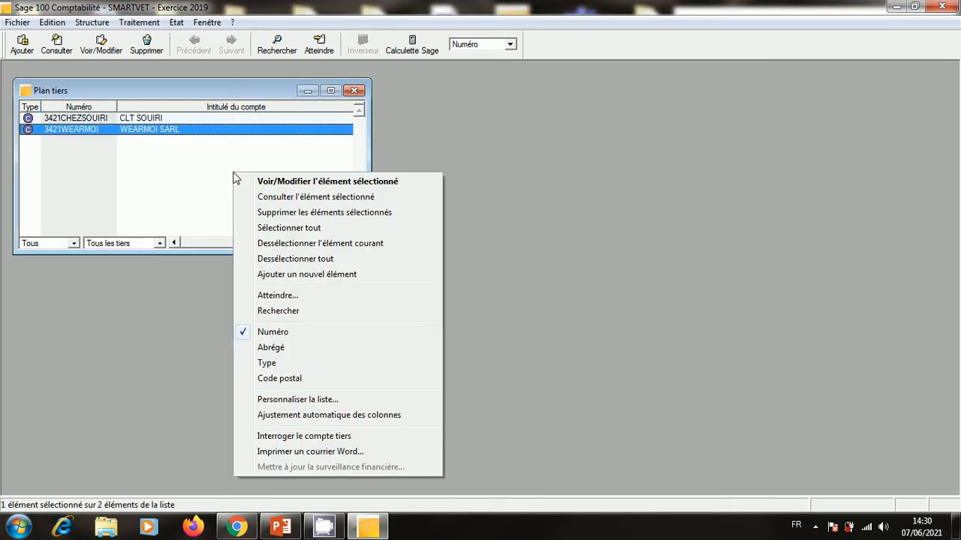
click(314, 275)
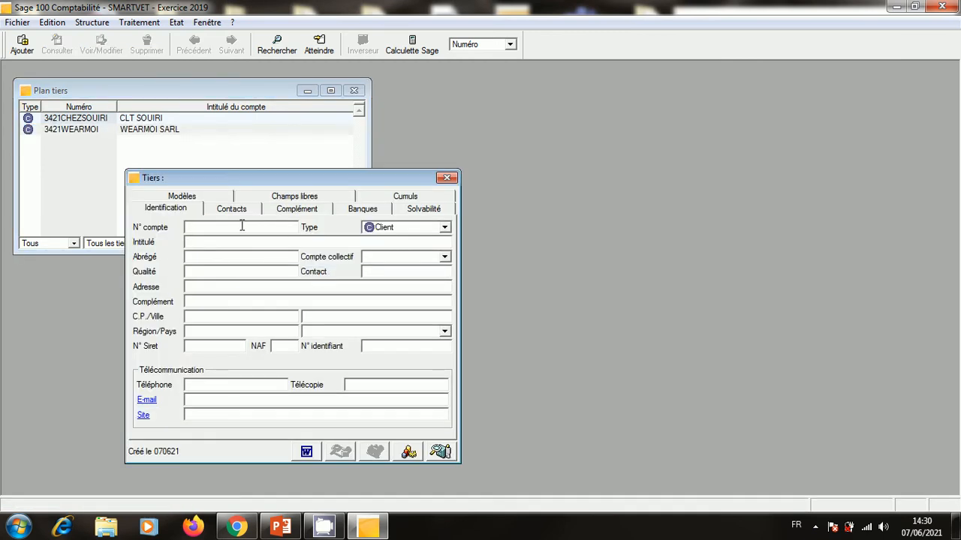
text(4411ACTION)
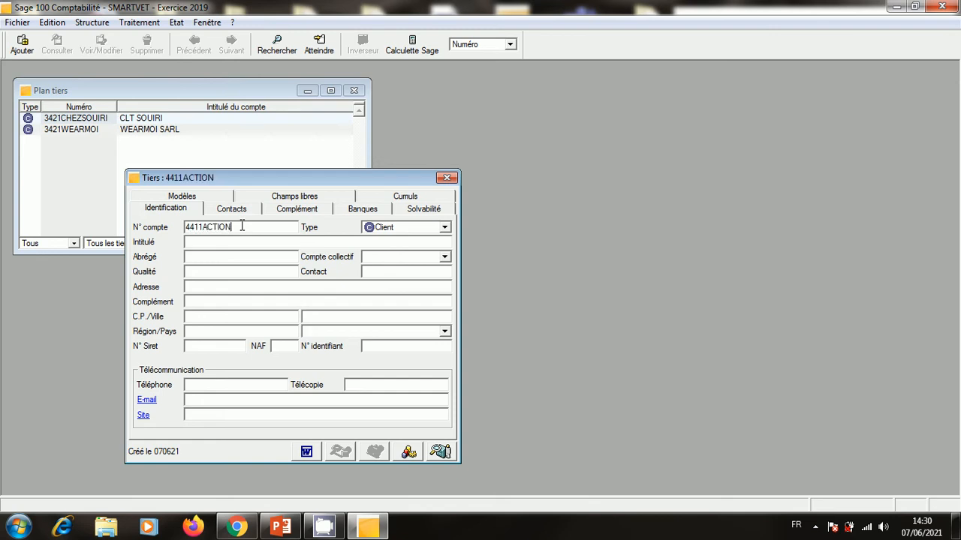
text(WEAR)
drag(256, 228, 204, 236)
right_click(210, 228)
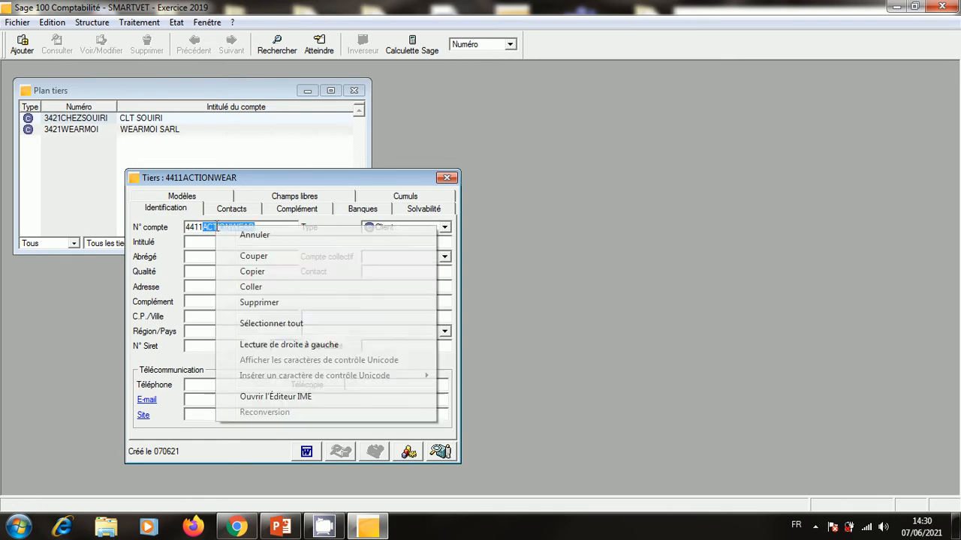
click(256, 273)
click(246, 242)
right_click(246, 243)
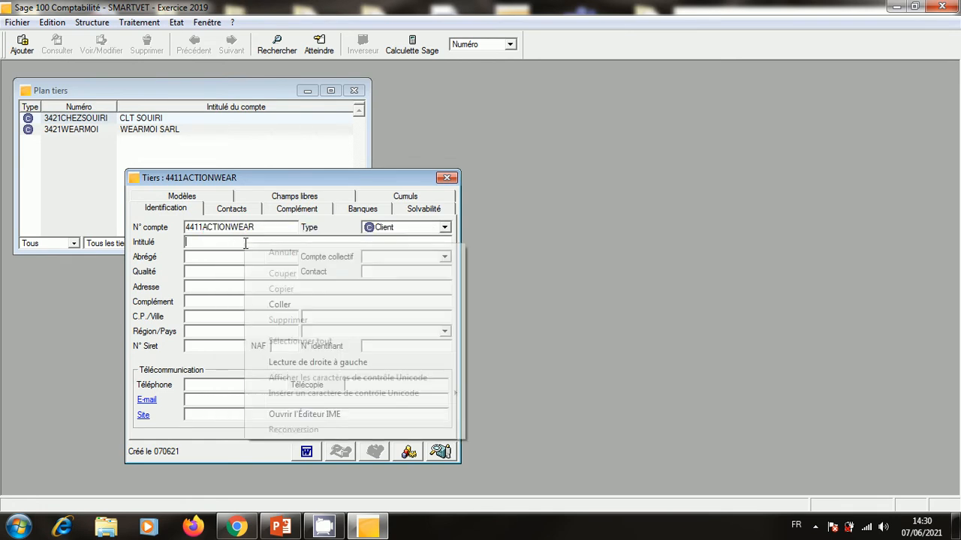
click(274, 303)
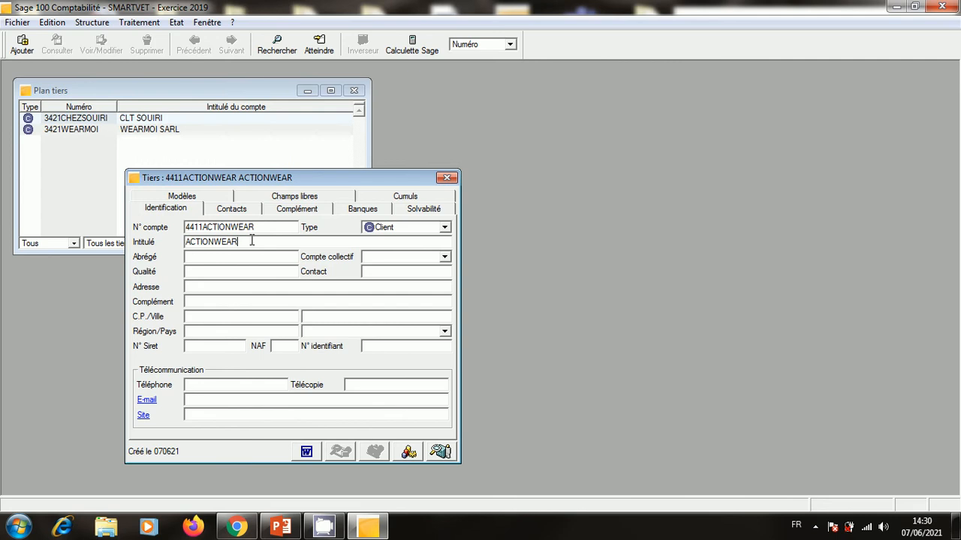
text(B)
key(BackSpace)
text(SARL)
Set the account type to Fournisseur and Qualité to FRS4411.
click(444, 228)
click(394, 239)
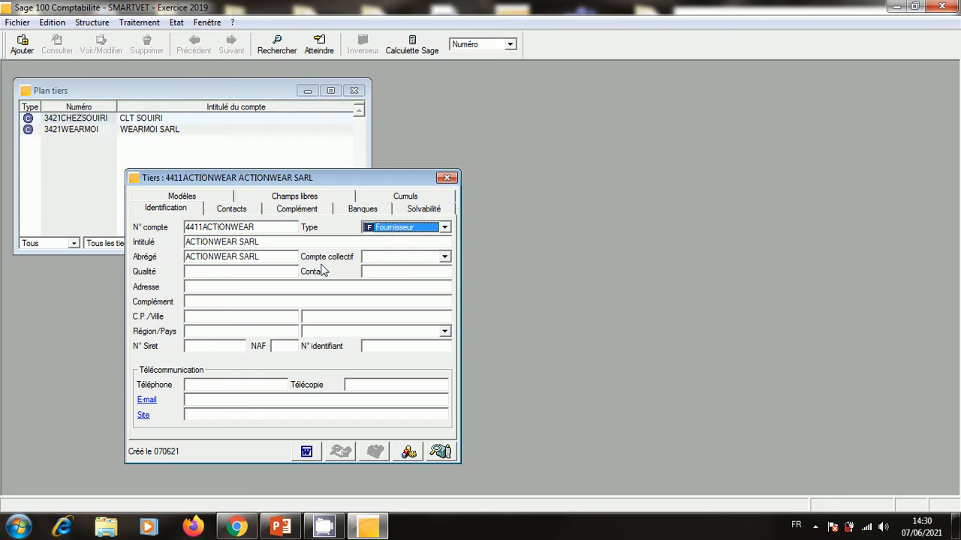
click(246, 272)
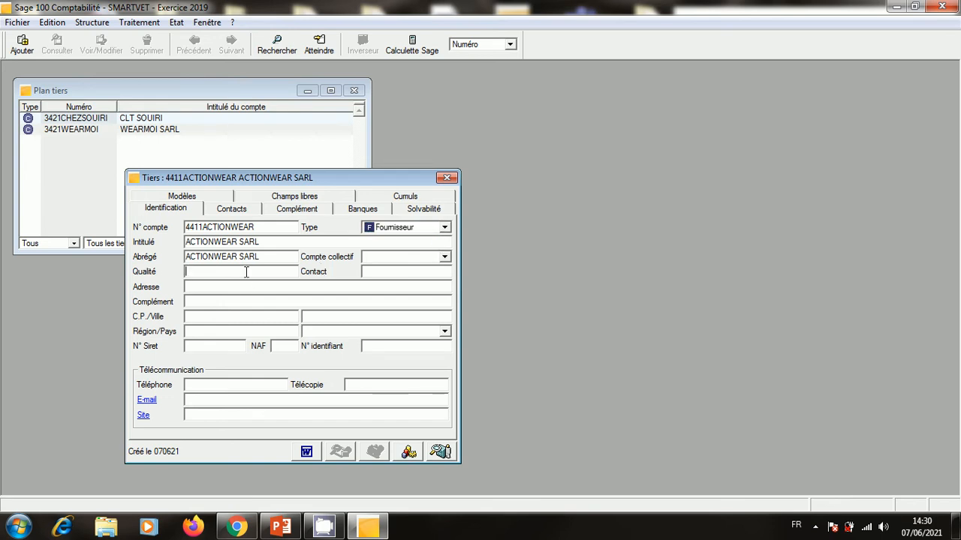
text(FRS)
text(4411)
click(269, 302)
text(RUE )
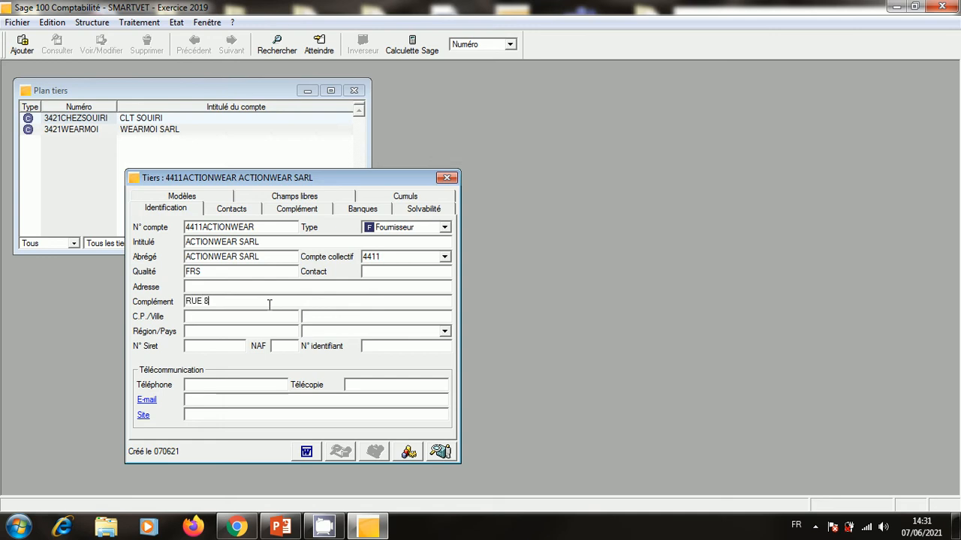
text(ZINJIBARE)
click(241, 321)
text(T)
key(BackSpace)
text(15001)
key(Tab)
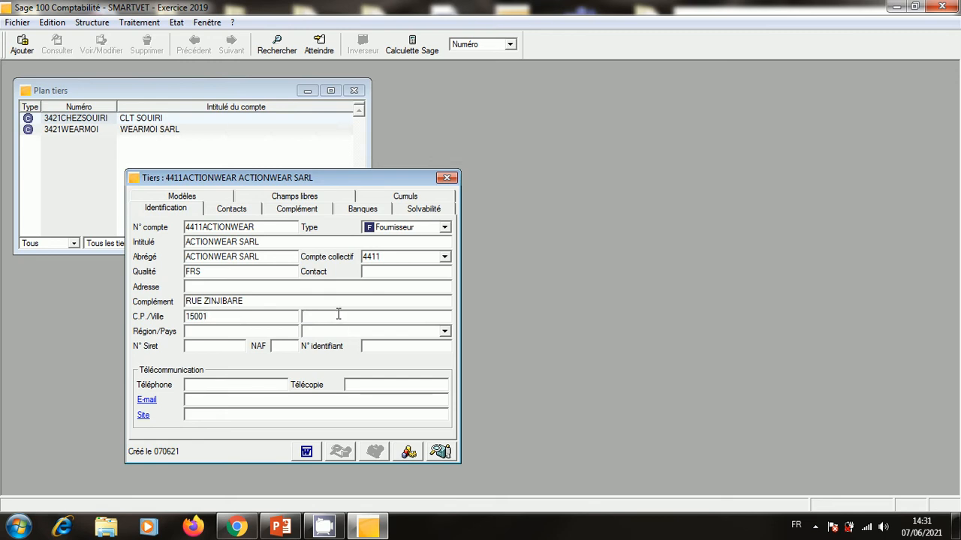
text(TIFLET)
click(447, 179)
Confirm saving ACTIONWEAR SARL, discard an extra blank account form and close Plan tiers.
click(541, 311)
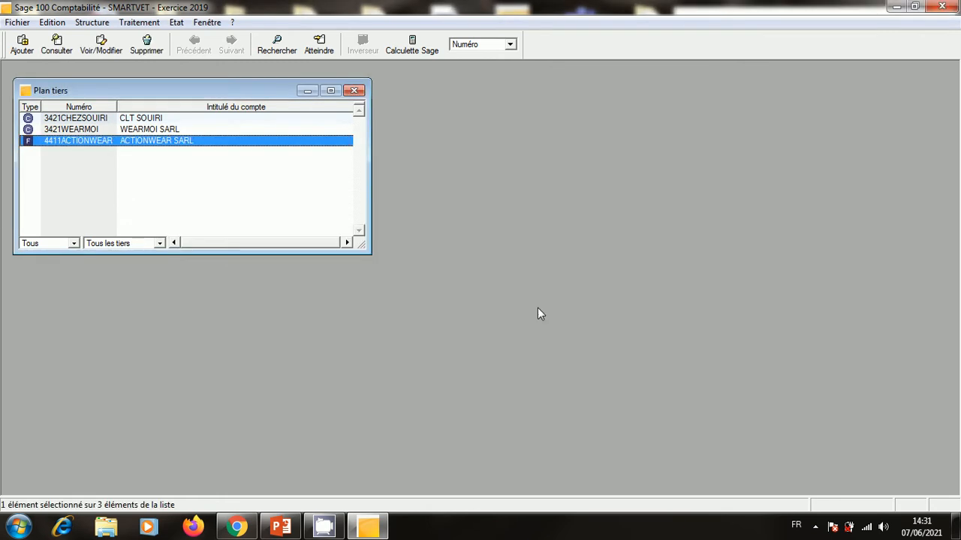
right_click(232, 178)
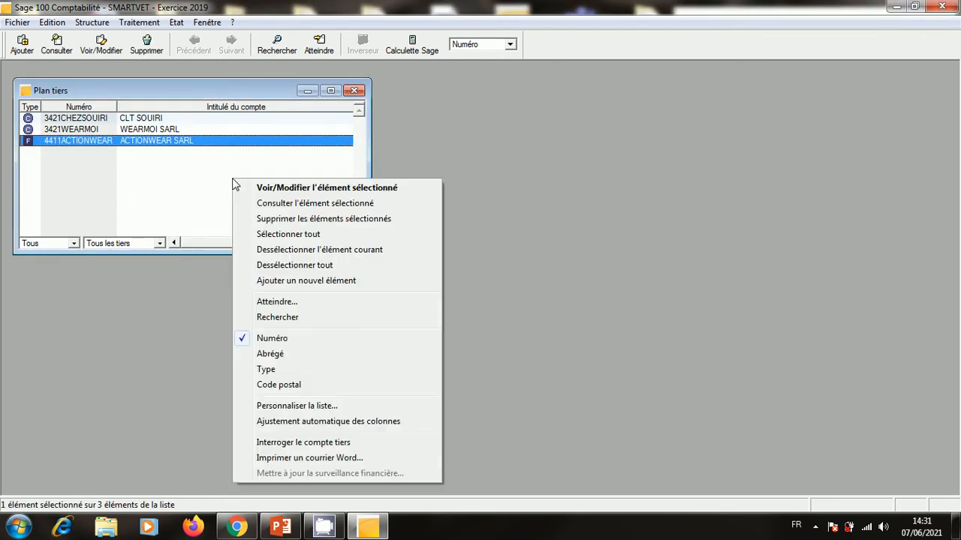
click(360, 283)
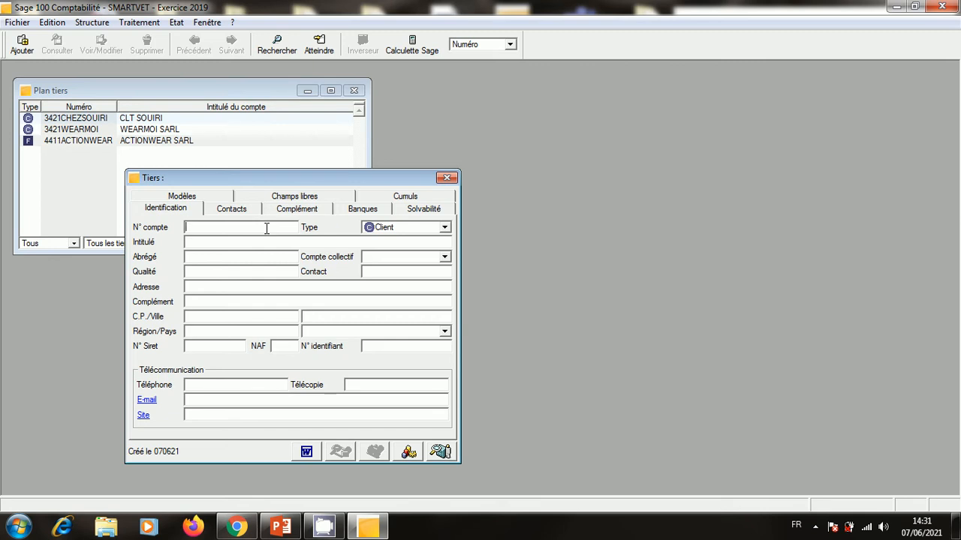
click(448, 179)
click(354, 90)
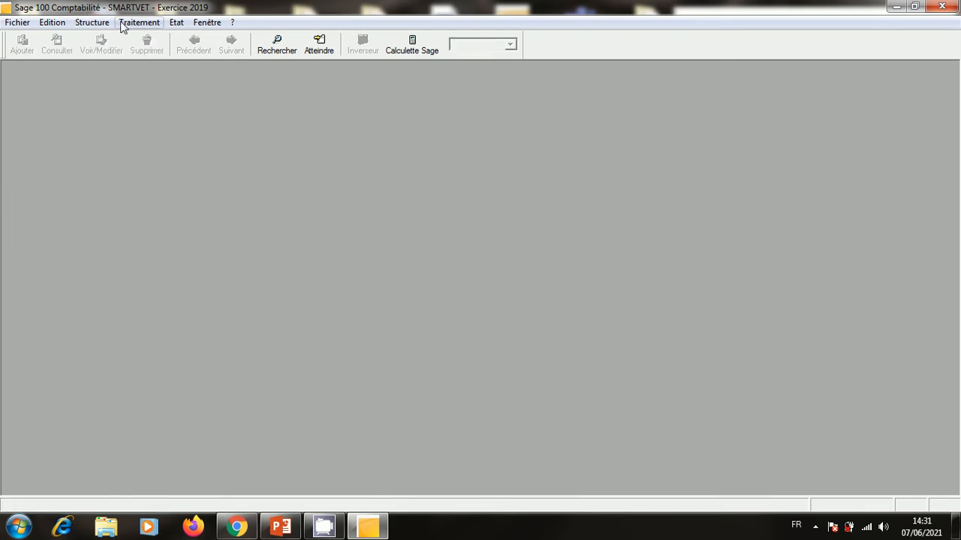
Reopen Plan tiers from the Structure menu and start a blank new third-party account.
click(94, 22)
click(120, 86)
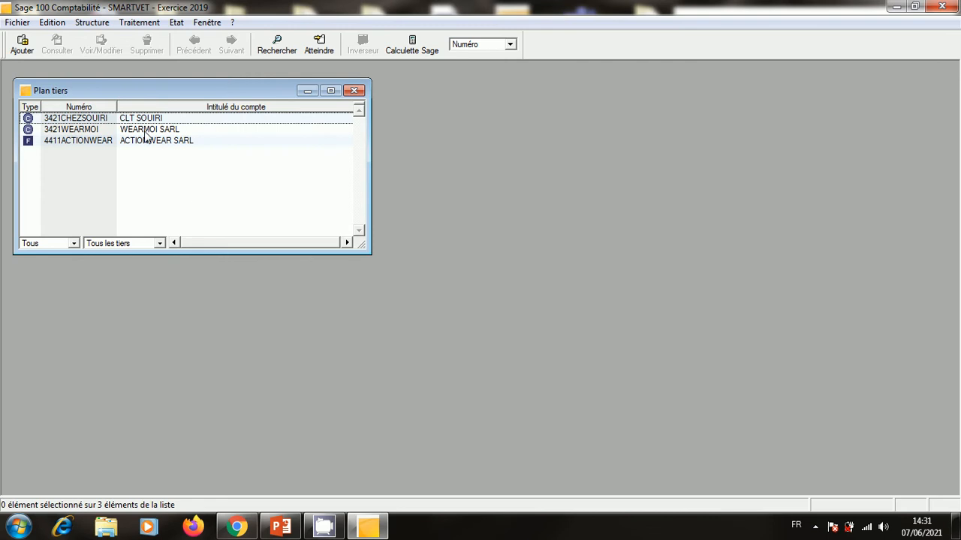
right_click(196, 208)
click(288, 309)
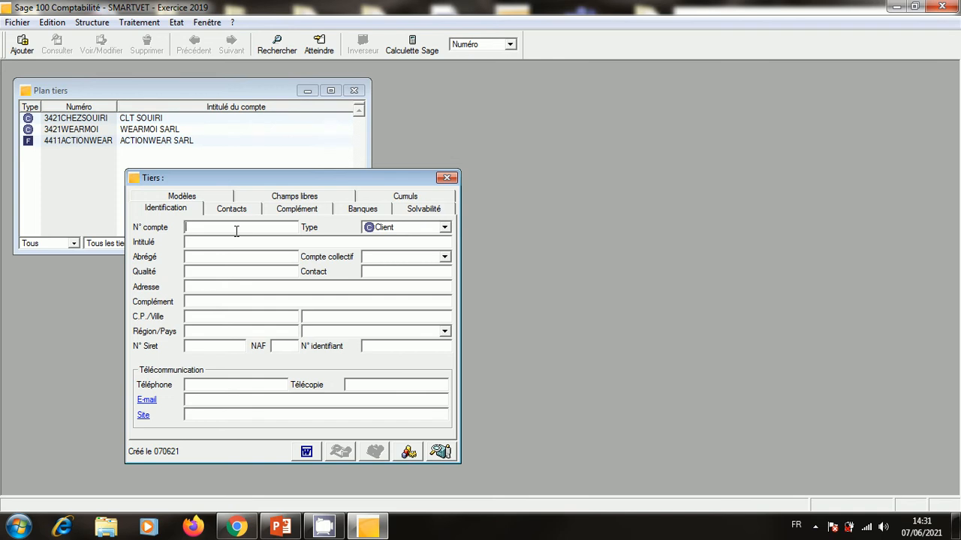
Enter account number 4411EXTRAHABITS and Intitulé 'EXTRAHABITS SARL'.
text(4411EXTRAHABIT)
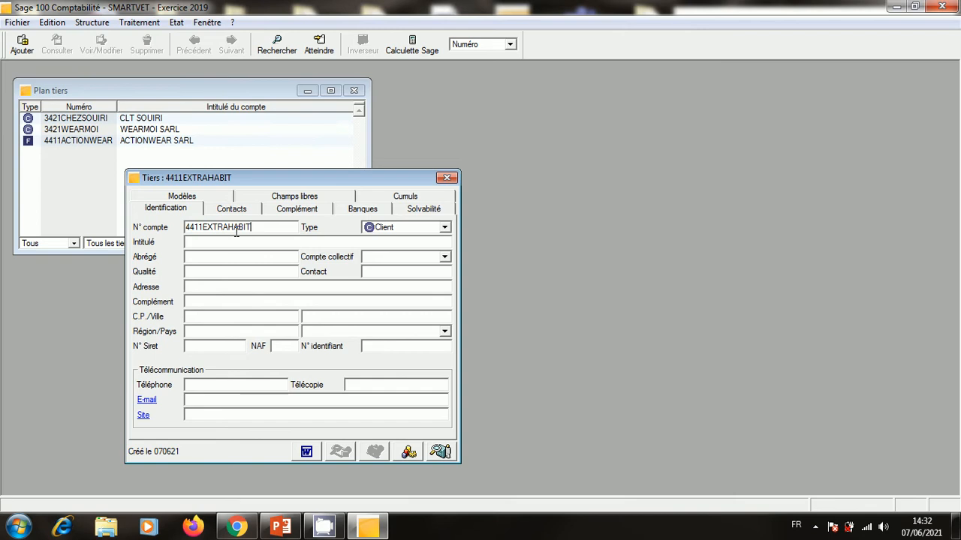
text(S)
drag(264, 224, 203, 227)
right_click(227, 227)
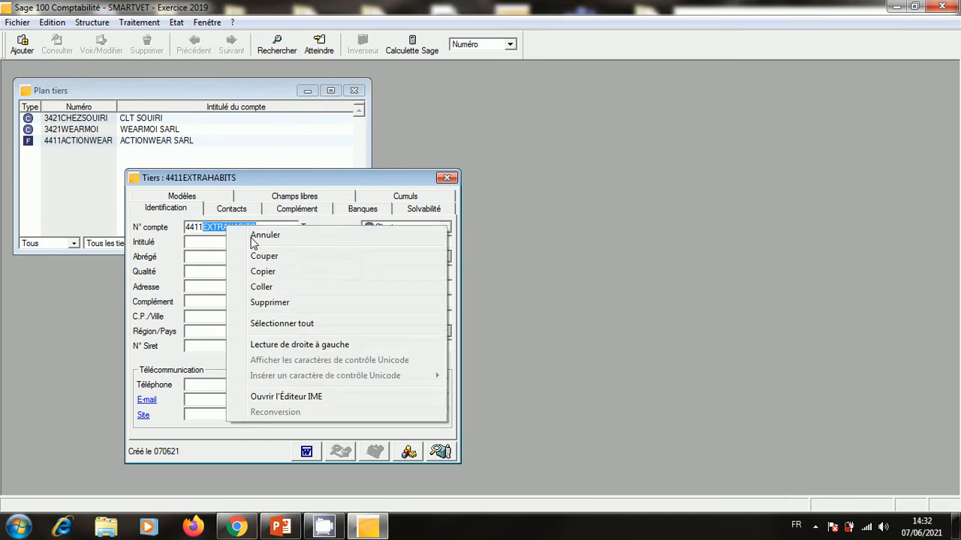
click(259, 271)
click(243, 238)
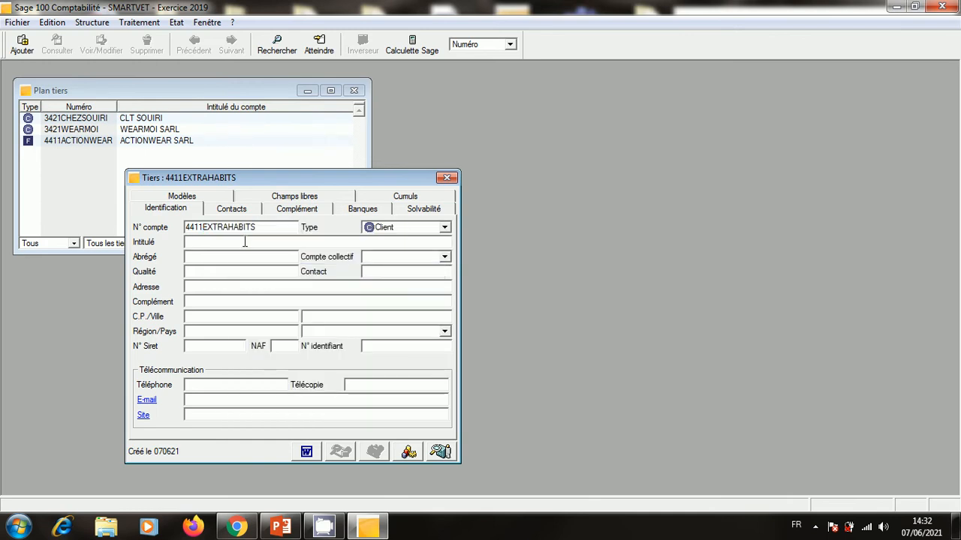
right_click(245, 240)
click(283, 305)
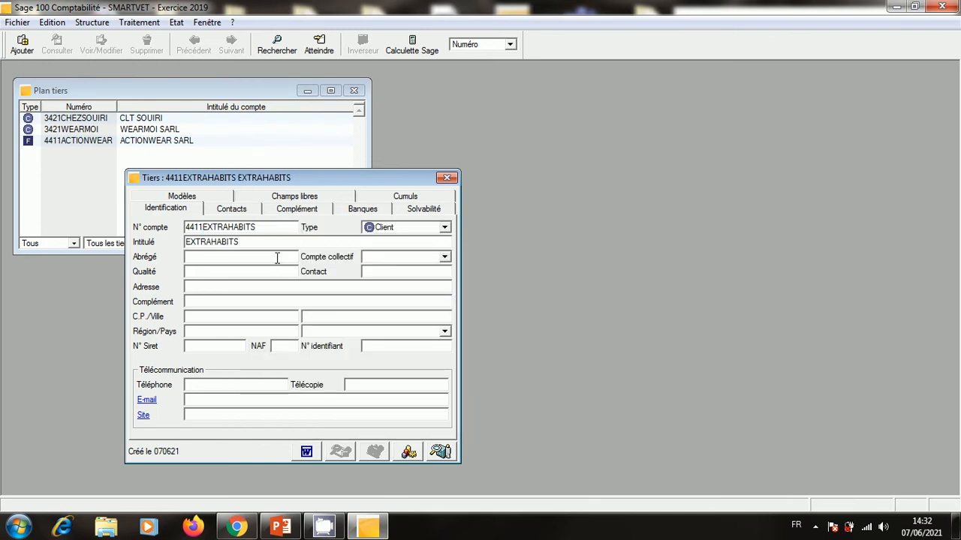
text(SARL)
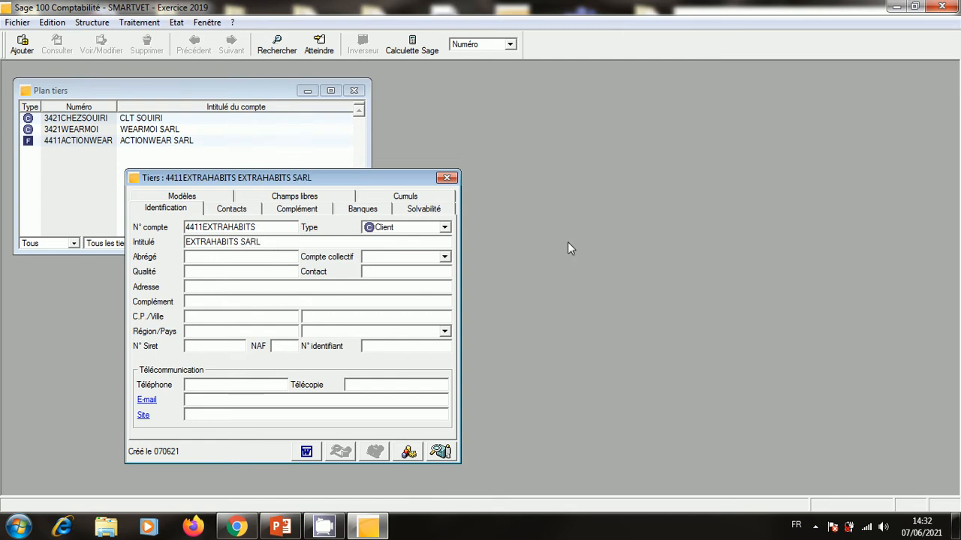
Set the account type to Fournisseur with Qualité FRS.
click(445, 227)
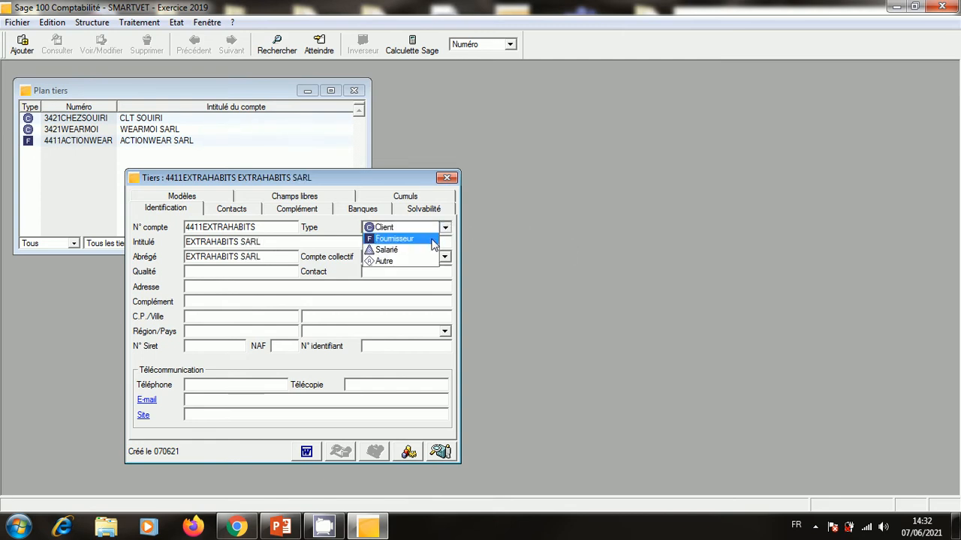
click(433, 243)
click(233, 274)
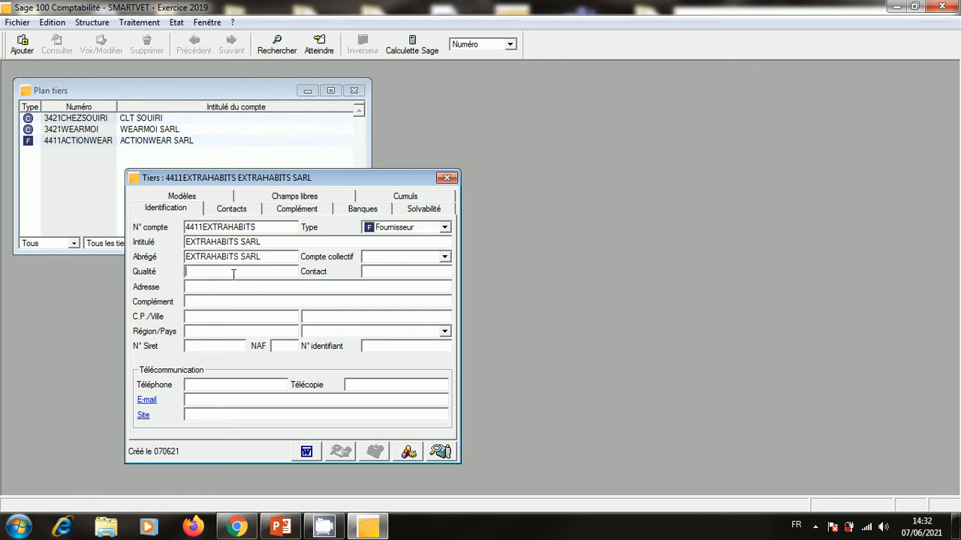
text(FRS)
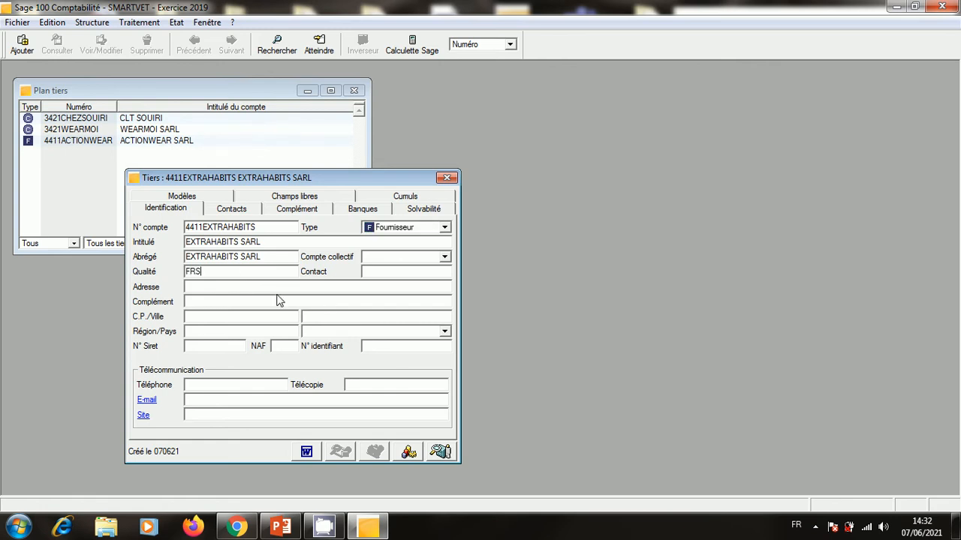
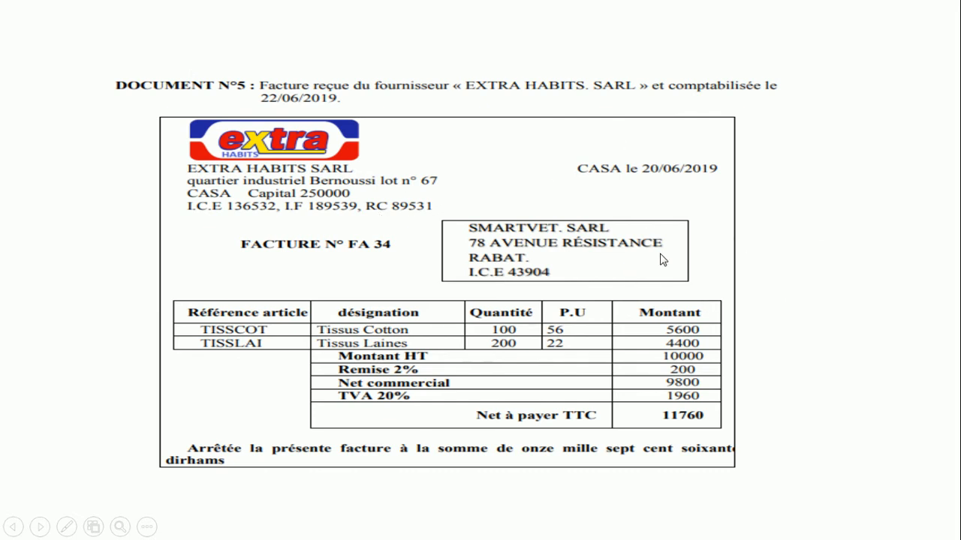
Back in the supplier form, enter the street address QUARTIER INDUSTRIEL BERNOUSSI.
key(Escape)
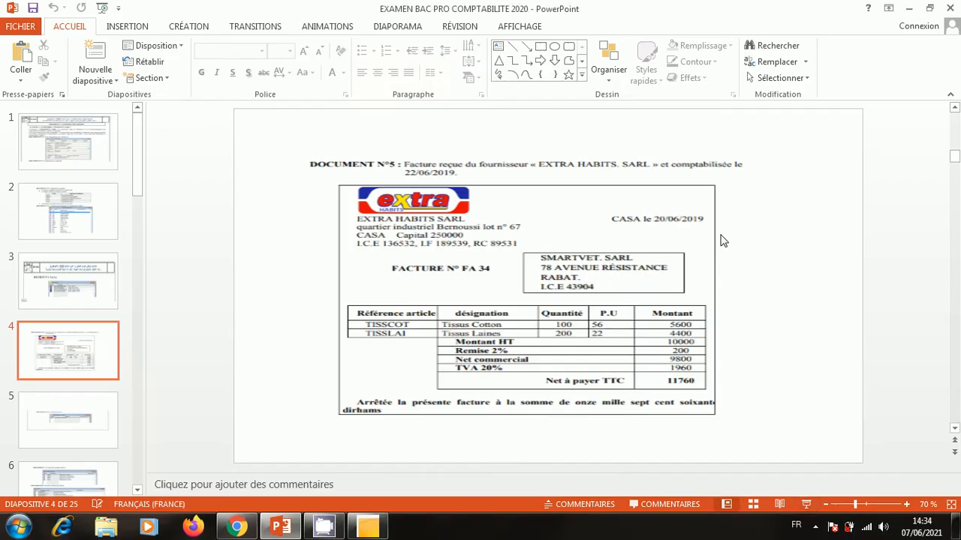
click(909, 8)
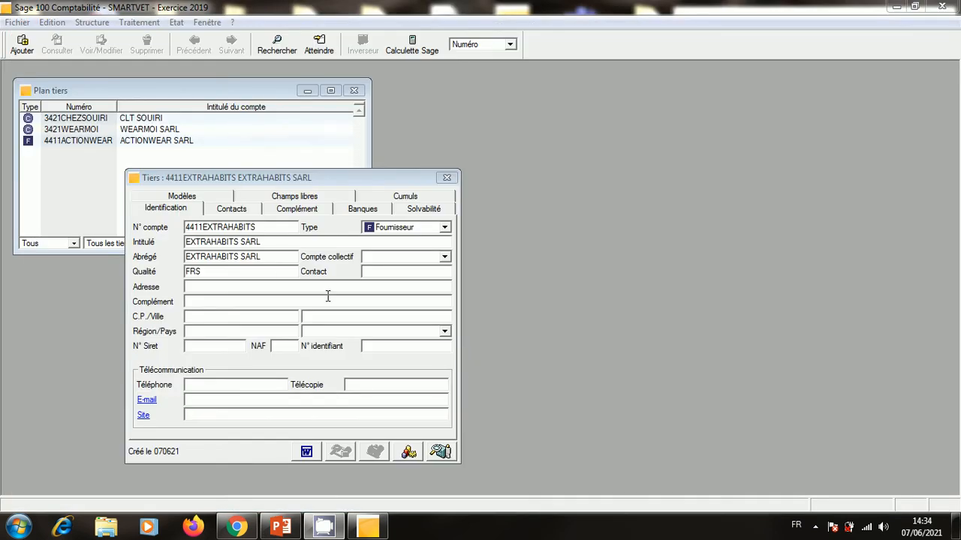
click(246, 285)
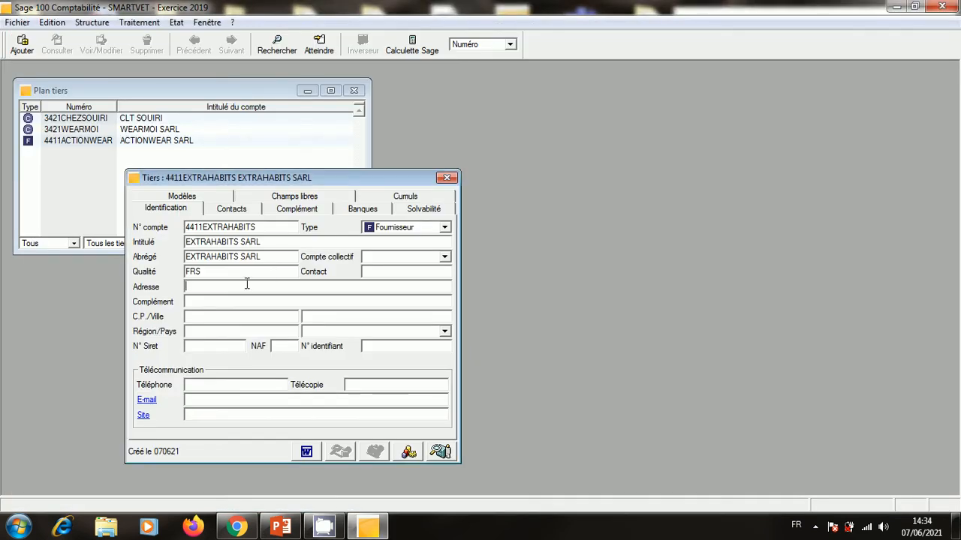
text(QUARTIER INDUSTRIEL)
click(222, 301)
click(338, 289)
text(8)
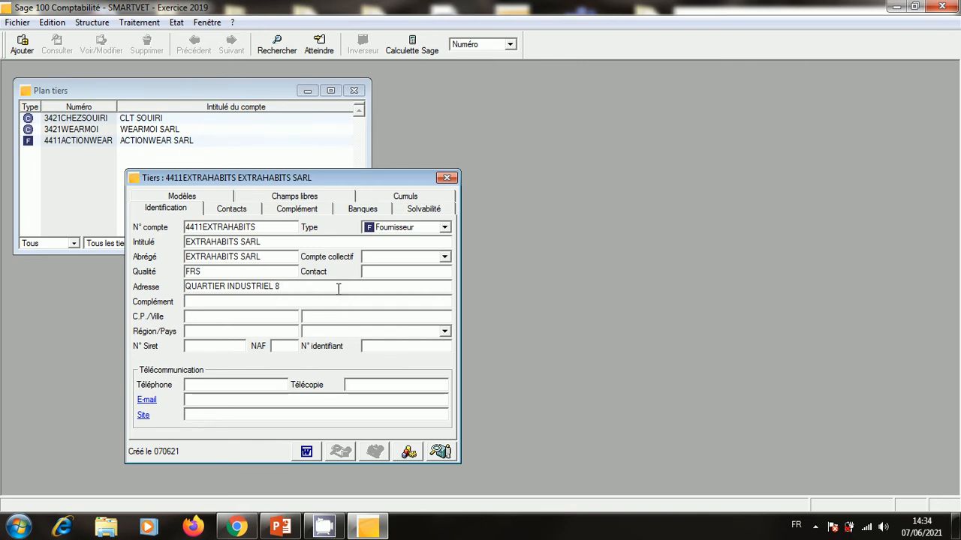
key(BackSpace)
text(BERNOUSSI)
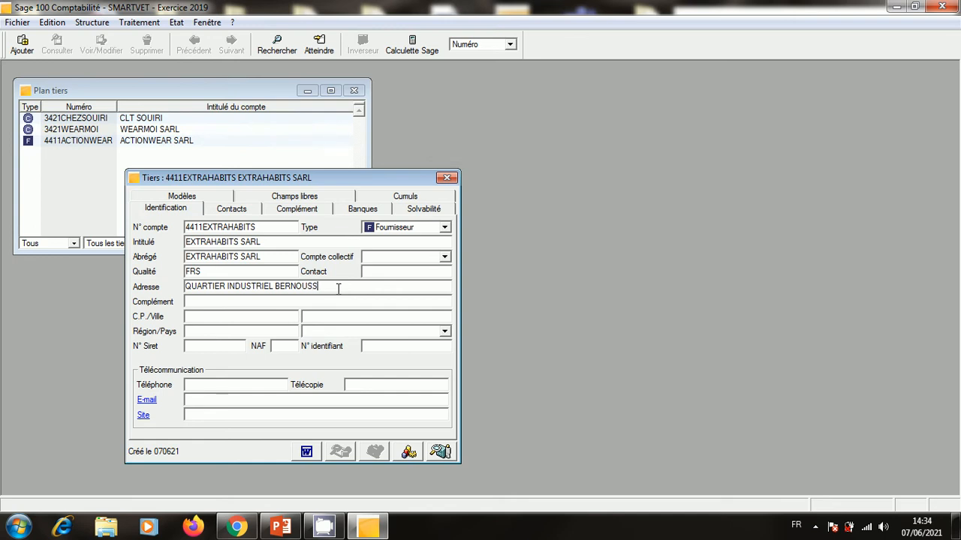
Fill complement LOT N°67, postal code 250000, CASABLANCA and country MAROC.
click(245, 305)
text(LOT 8)
key(BackSpace)
text(N°67)
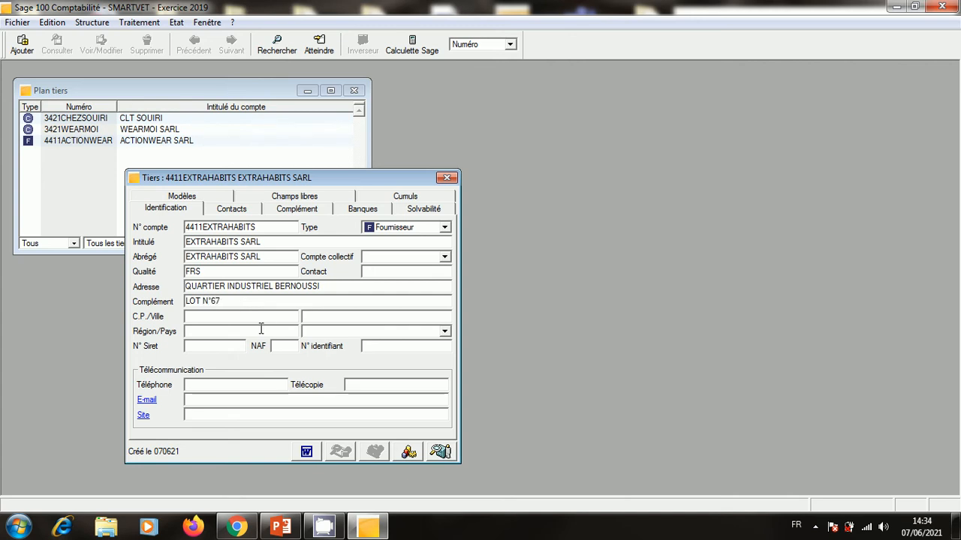
click(258, 319)
text(250000)
click(251, 330)
text(CASA)
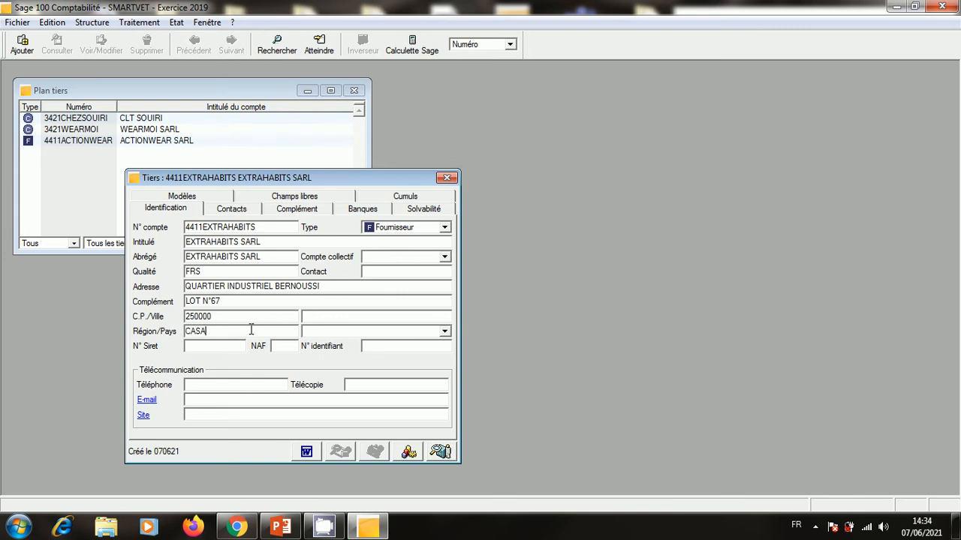
text(BLANCA)
click(334, 331)
text(MAROC)
Enter the RC number 89531 in the NAF field.
click(278, 347)
text(8)
text(5)
key(BackSpace)
text(4531)
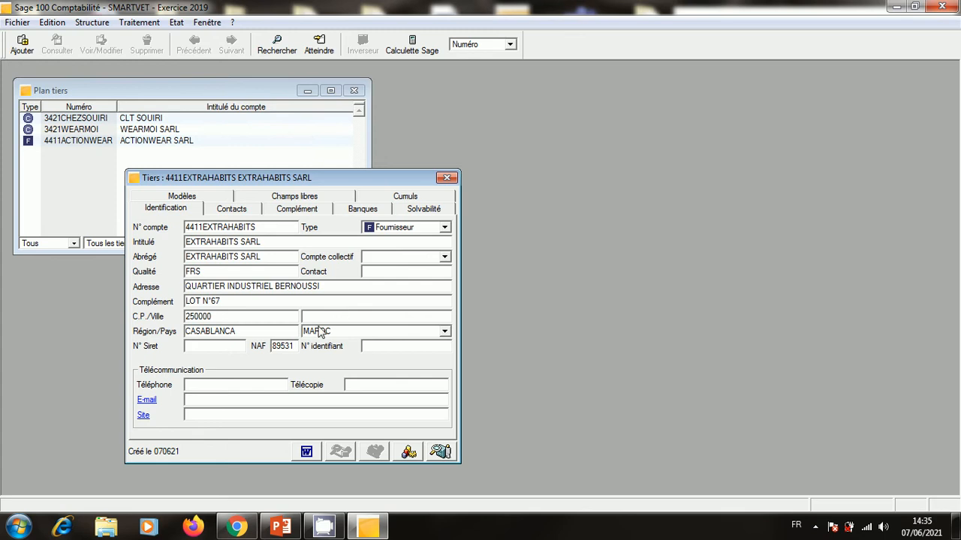
Fill the Siret and identifier fields with ICE 136532 and IF 189539.
click(191, 350)
click(370, 348)
text(ICE)
click(214, 347)
text(ICE)
drag(388, 345, 352, 343)
key(BackSpace)
text(IF)
click(216, 344)
text(13)
text(6532)
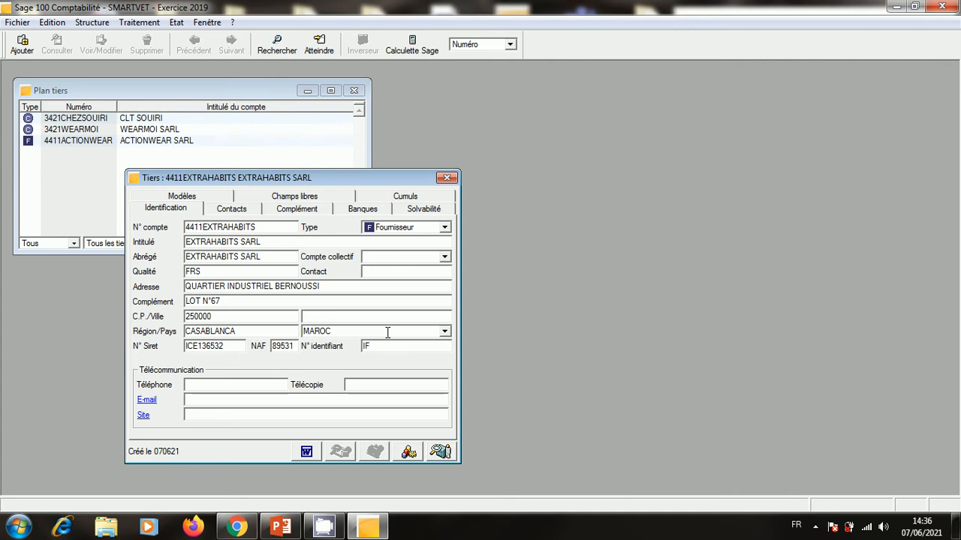
text(18)
text(95)
text(3)
text(9)
Save the EXTRAHABITS SARL card, accepting creation of collective account 40100000.
click(448, 178)
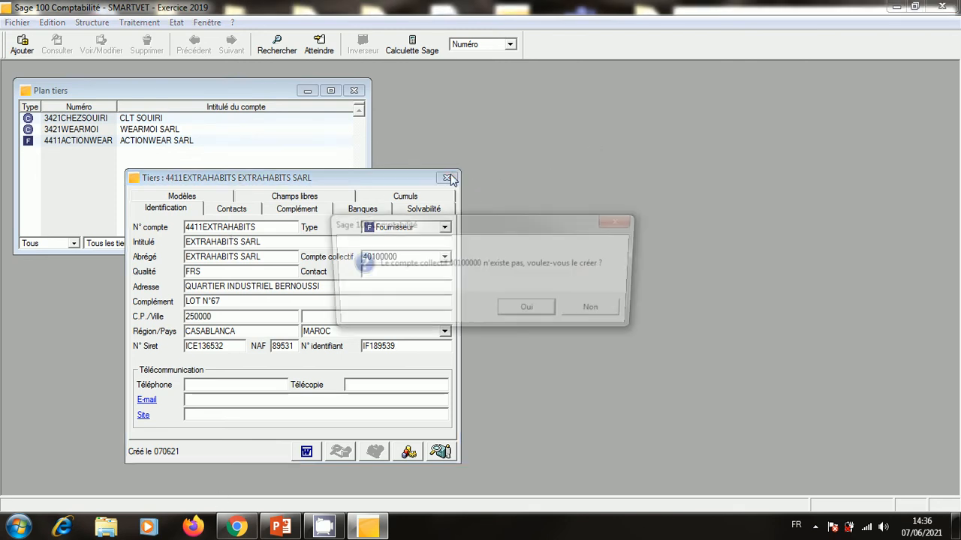
click(531, 312)
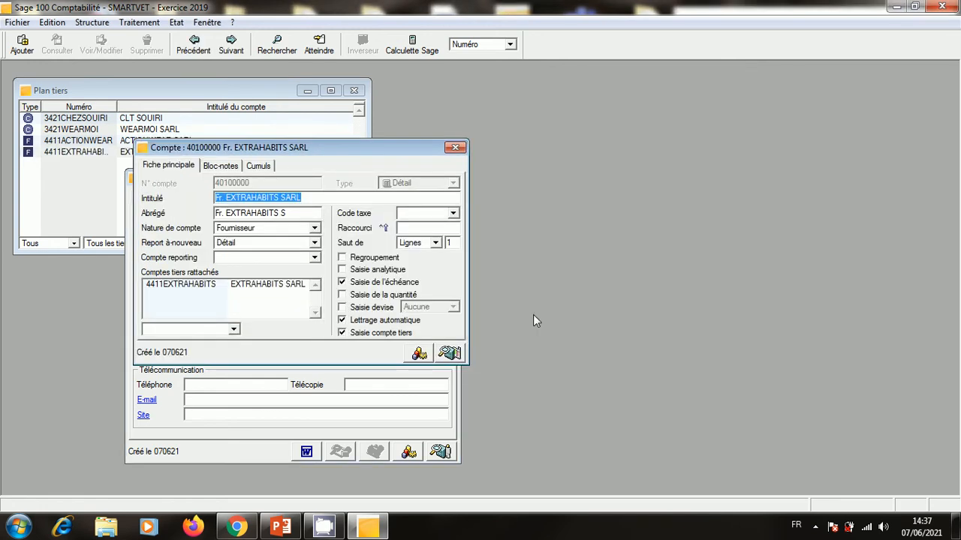
click(455, 148)
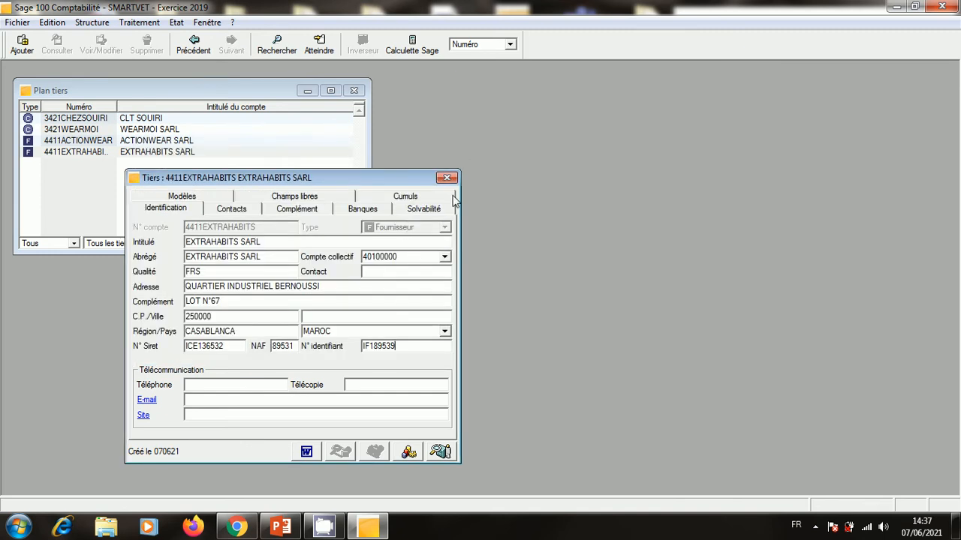
click(447, 178)
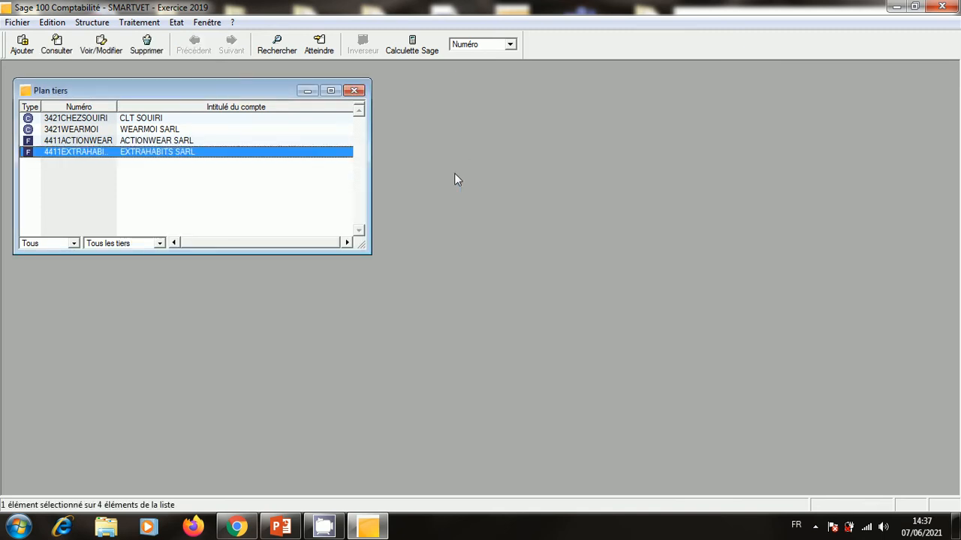
Review the EXTRAHABITS, CLT SOUIRI, WEARMOI and ACTIONWEAR cards, then close Plan tiers.
double_click(294, 151)
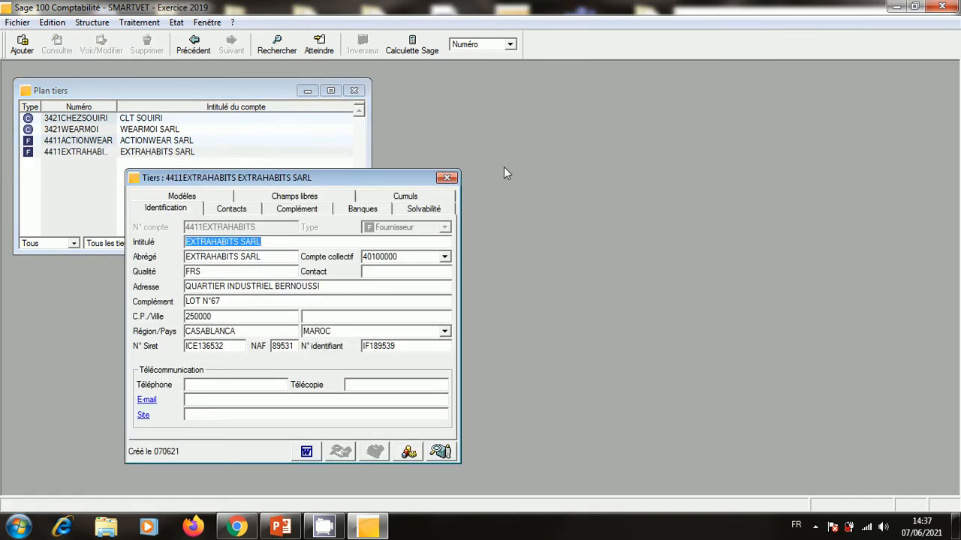
click(447, 178)
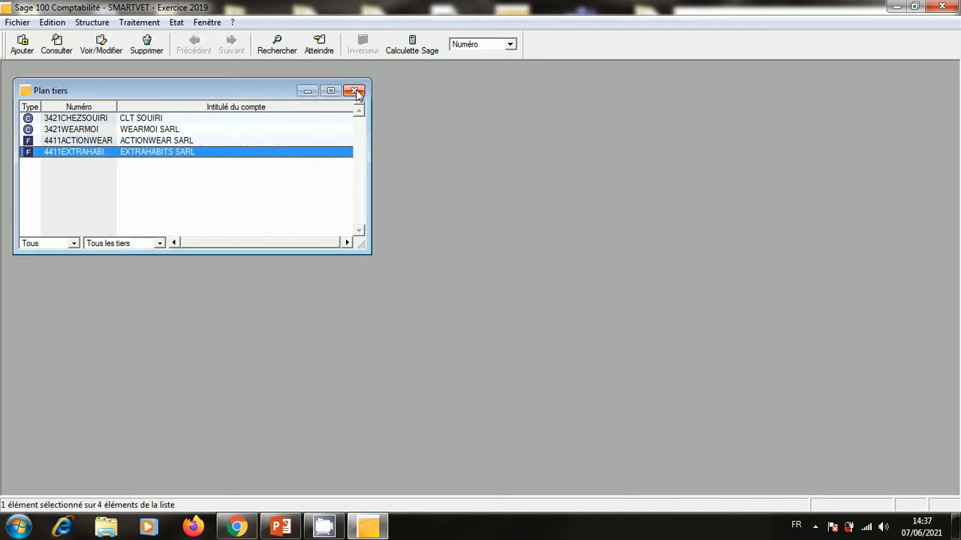
click(227, 122)
double_click(226, 122)
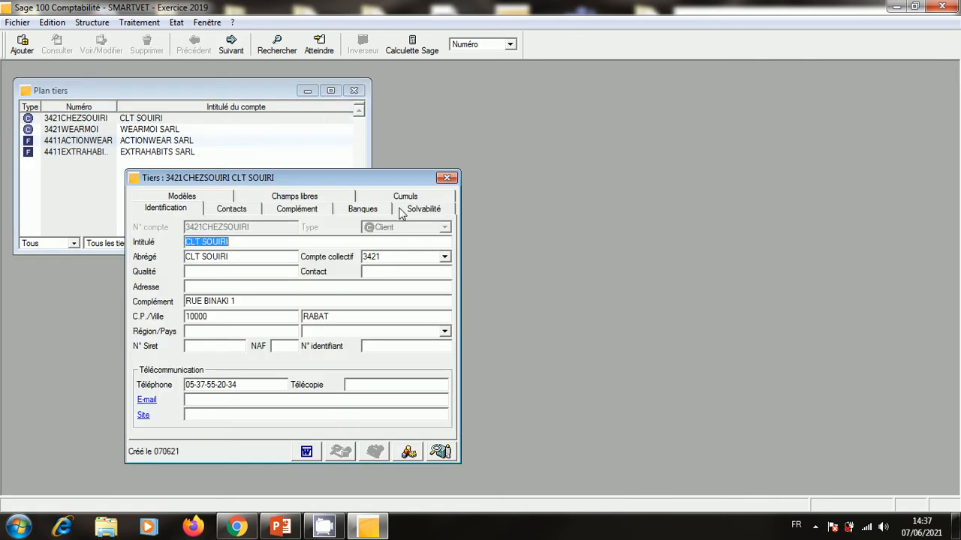
click(447, 178)
double_click(234, 130)
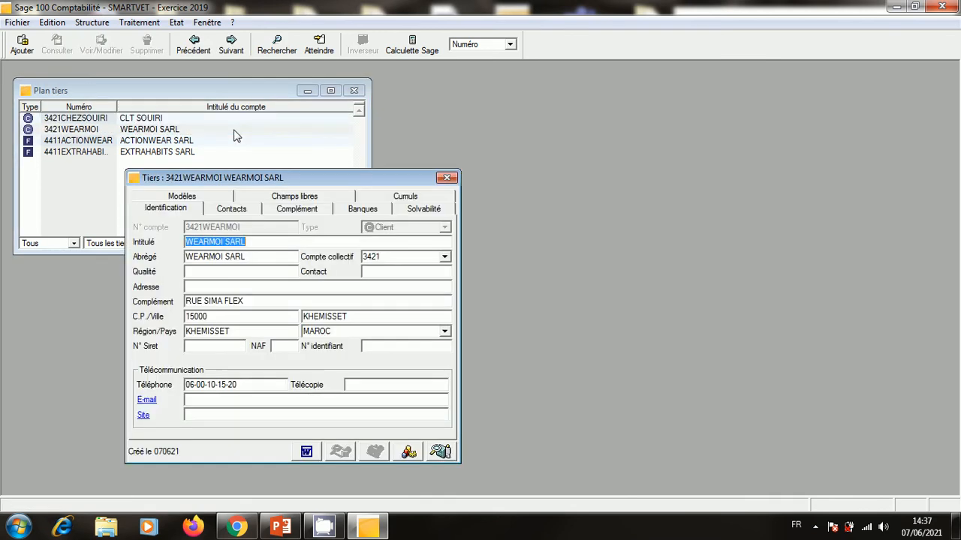
click(446, 177)
double_click(276, 149)
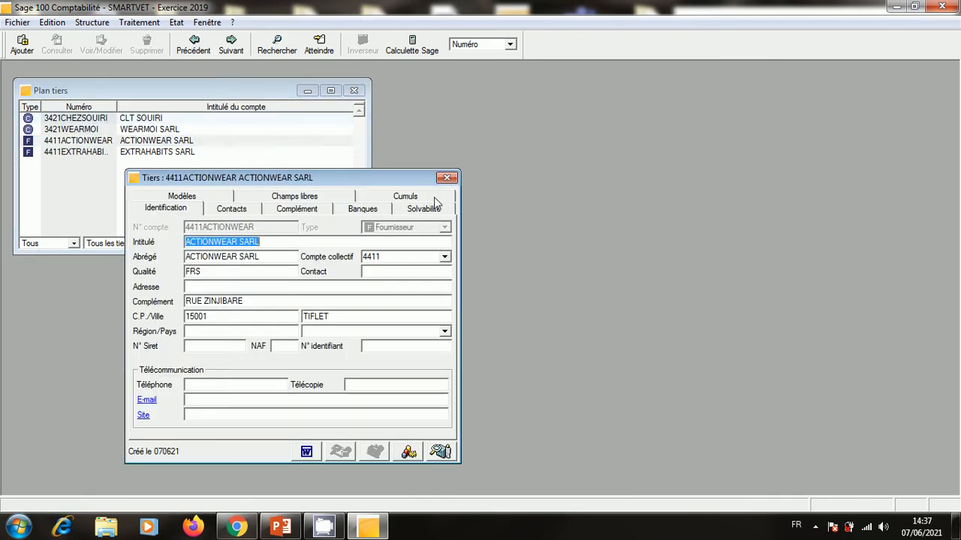
click(447, 178)
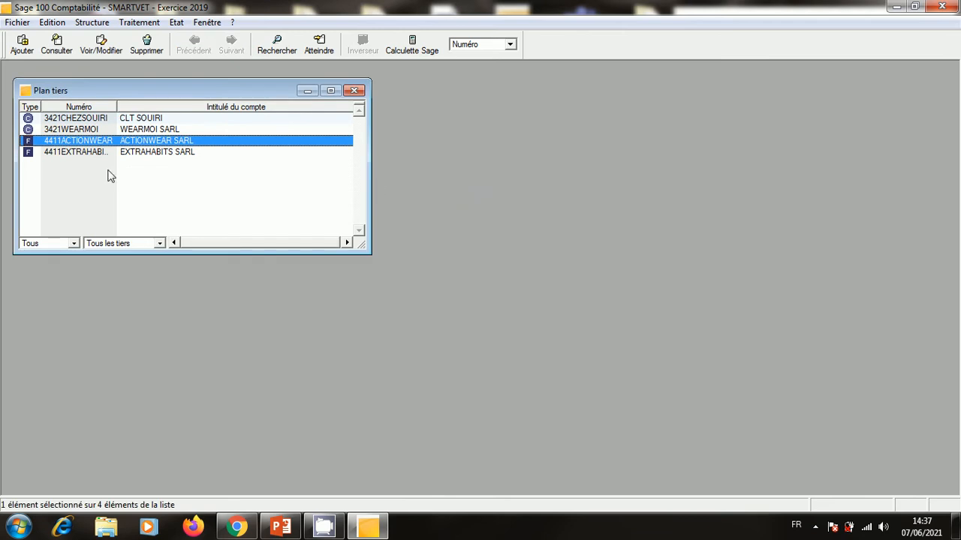
double_click(156, 153)
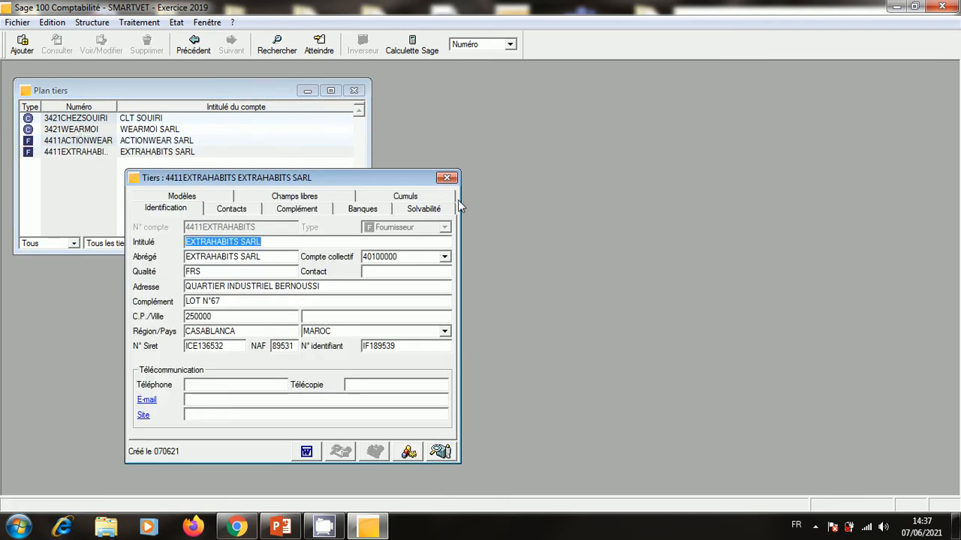
click(446, 178)
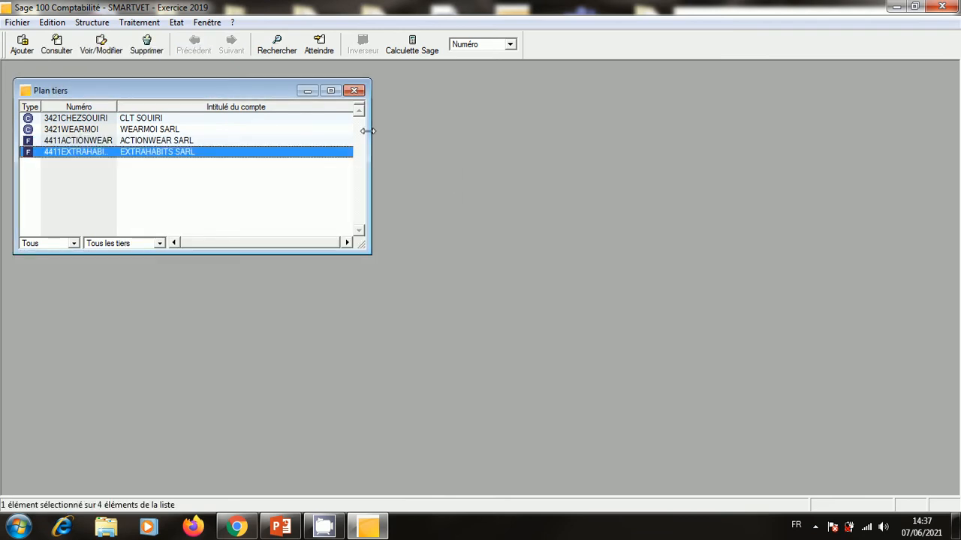
click(355, 91)
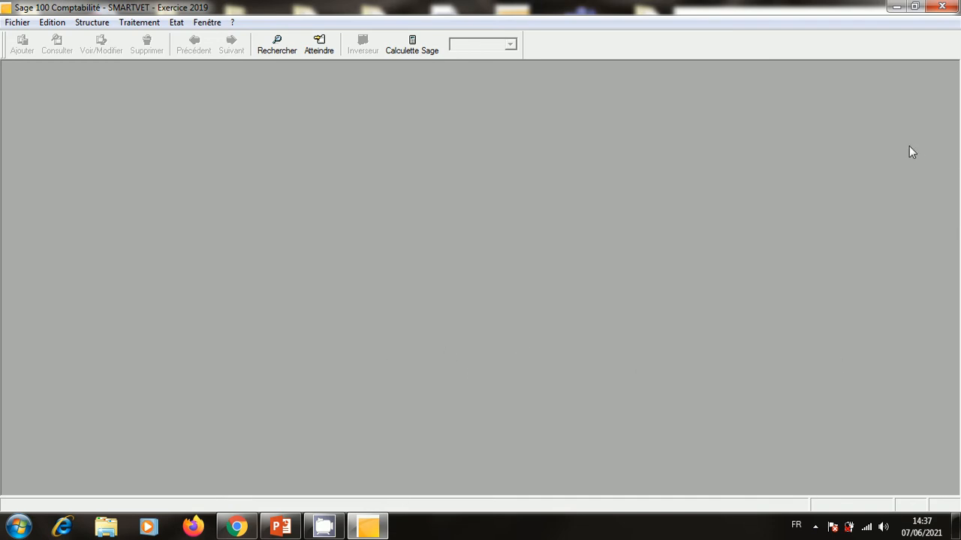
click(280, 527)
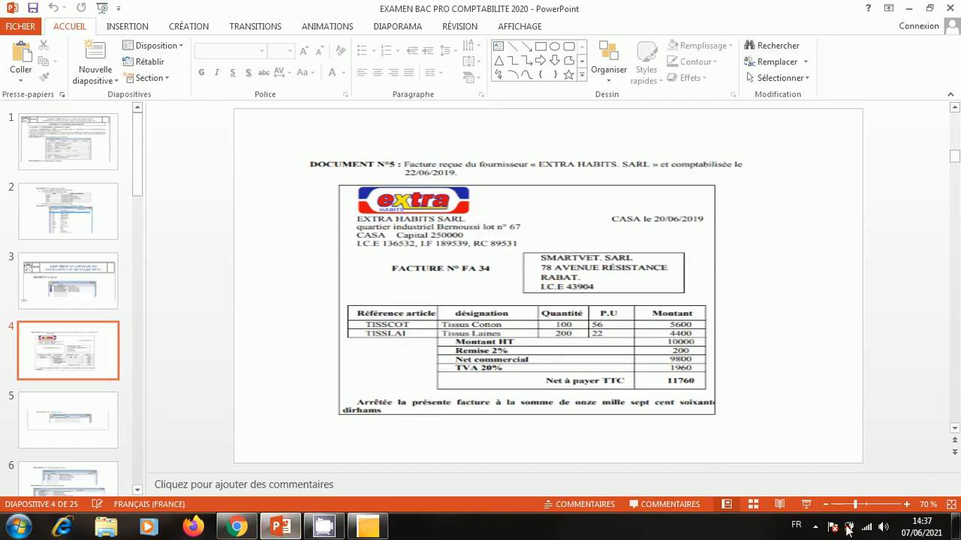
click(807, 508)
click(811, 322)
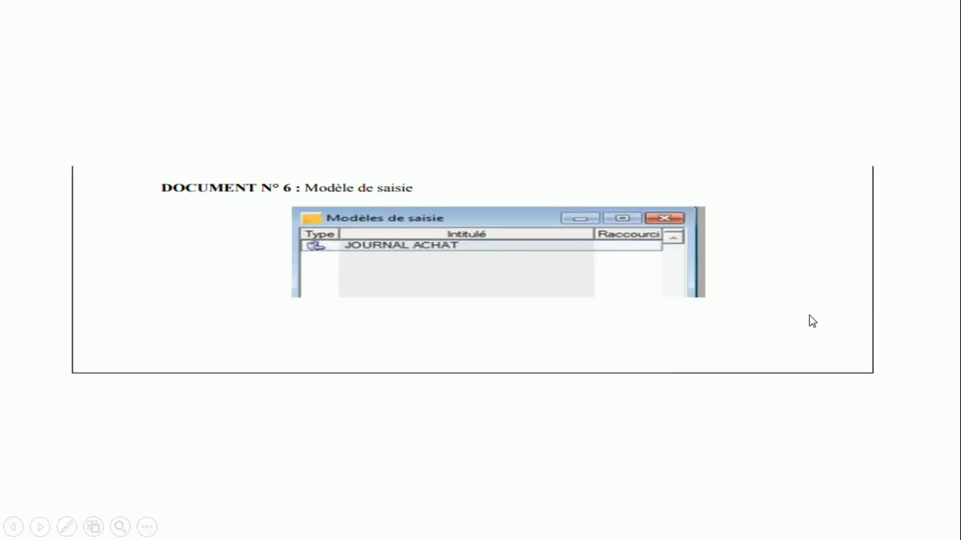
click(811, 321)
click(811, 322)
click(810, 322)
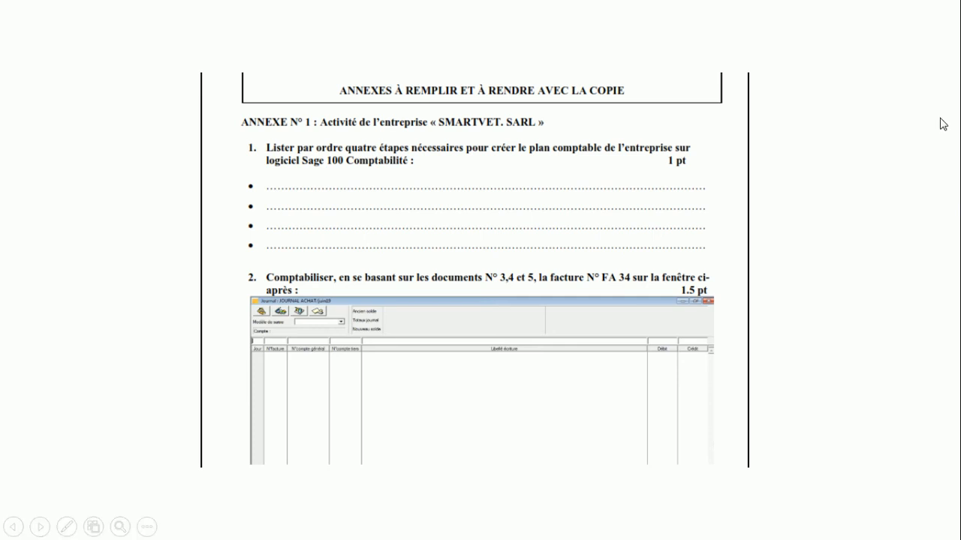
key(Escape)
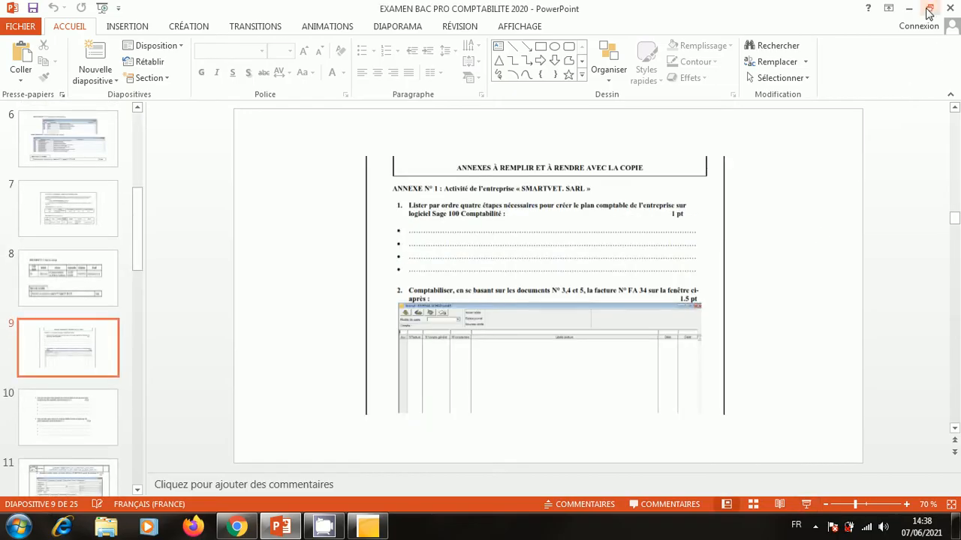
click(908, 8)
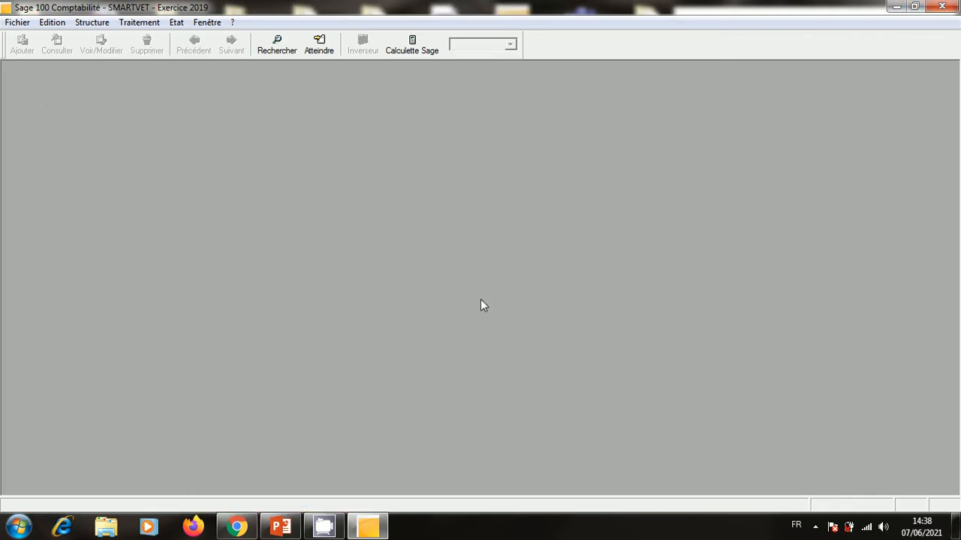
Twice open Plan comptable, begin a new general account, cancel it and close the list.
click(92, 22)
click(99, 42)
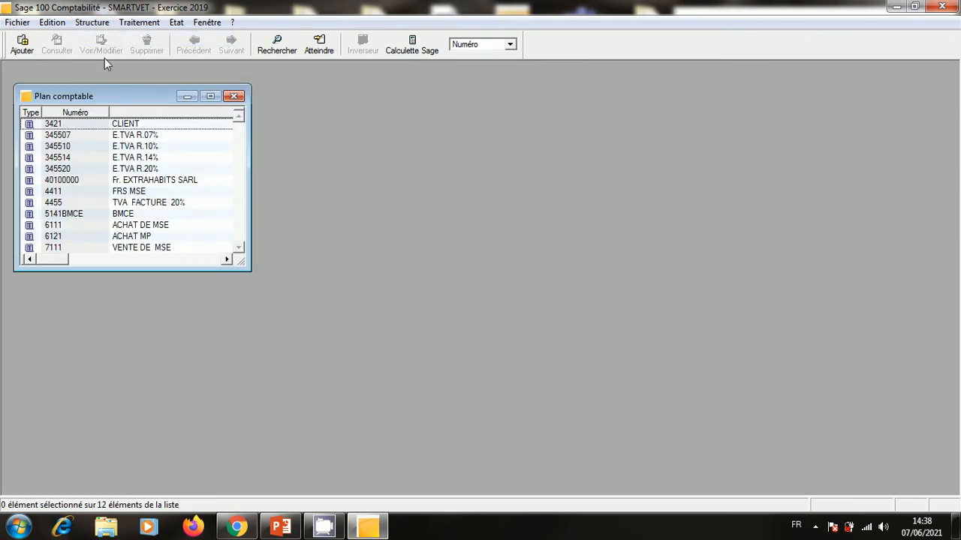
right_click(171, 154)
click(262, 254)
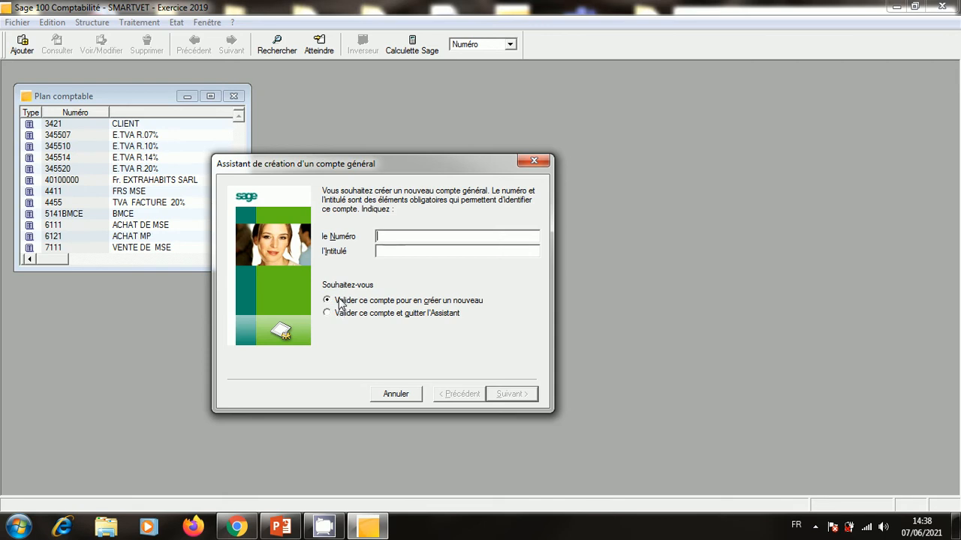
click(533, 161)
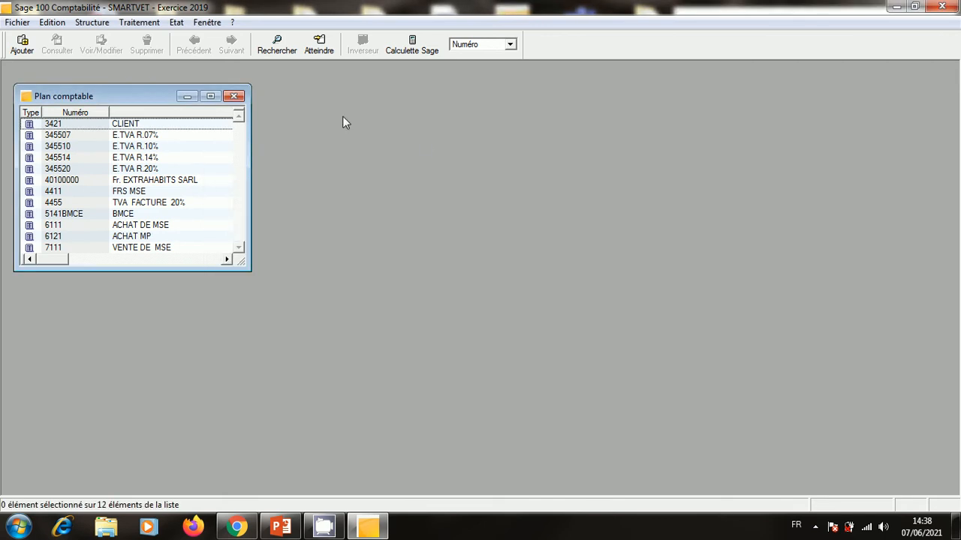
click(234, 96)
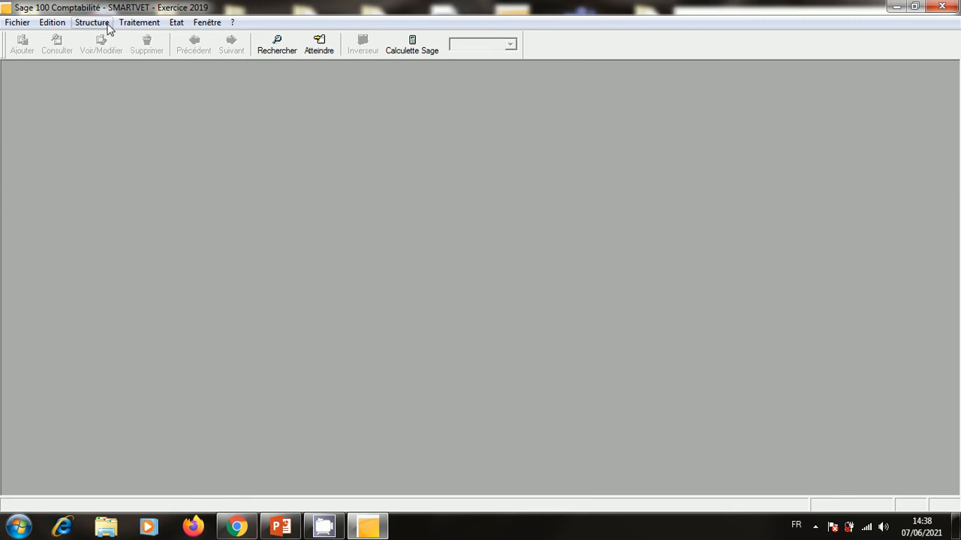
click(91, 22)
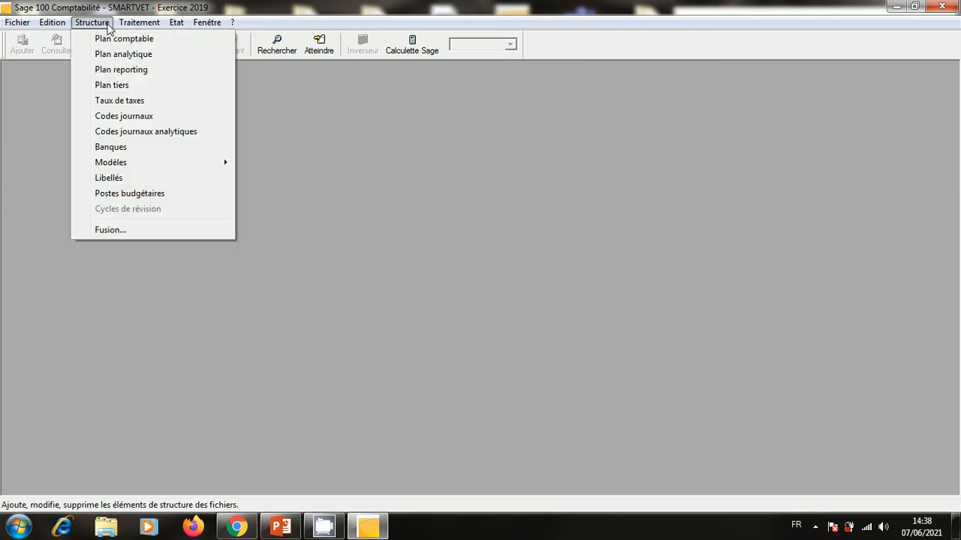
click(116, 37)
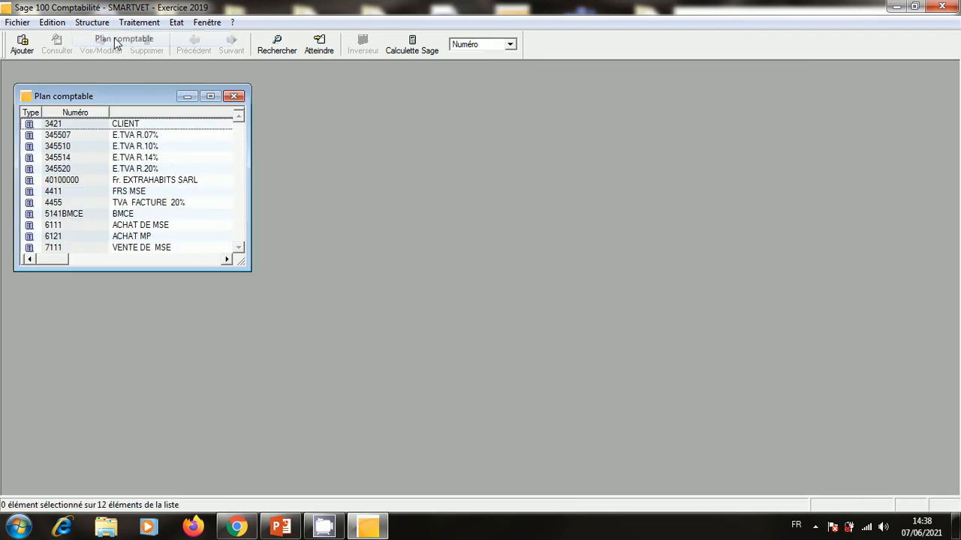
right_click(163, 189)
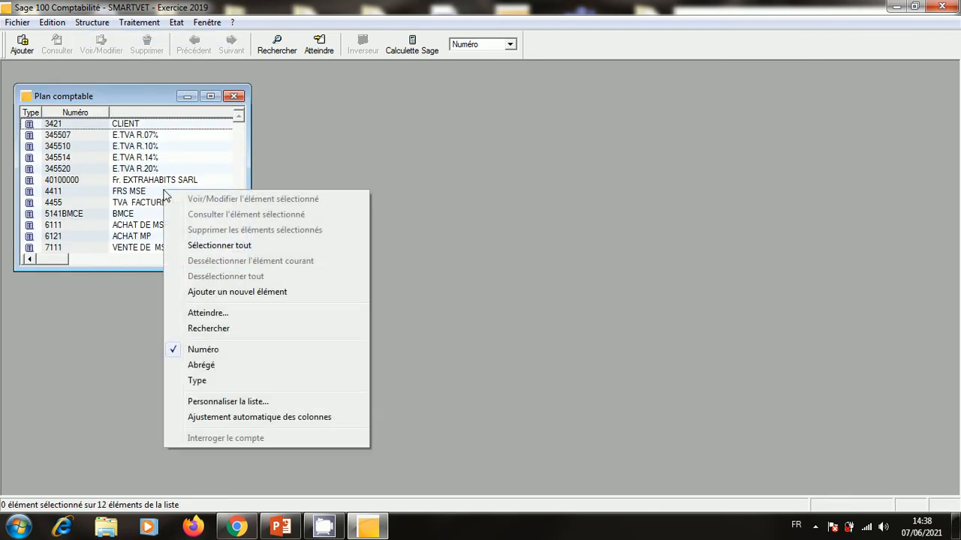
click(222, 292)
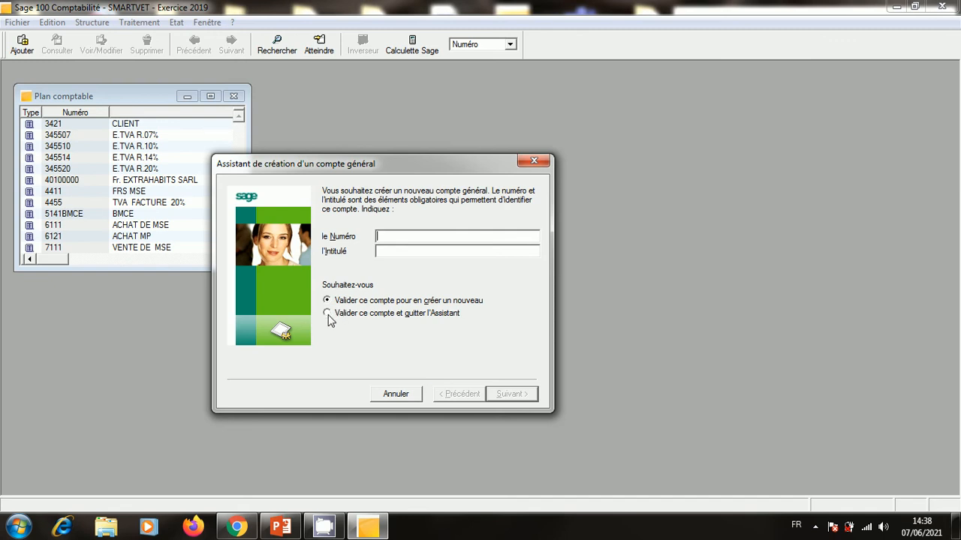
click(534, 160)
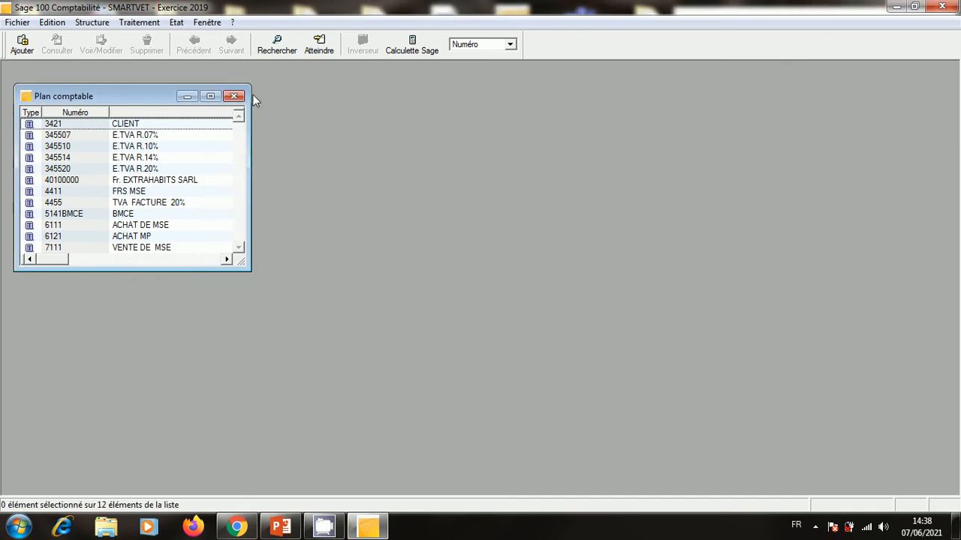
click(234, 96)
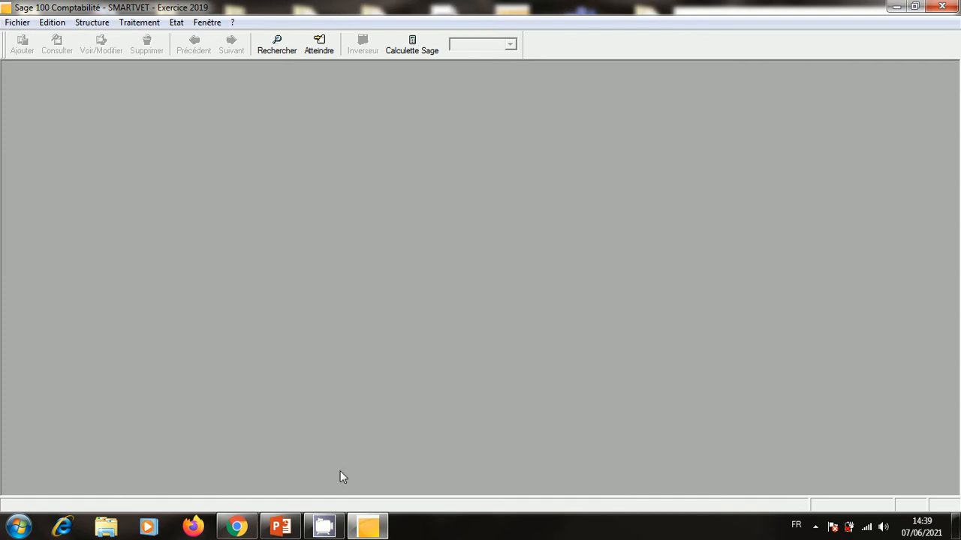
Reread slide 9's question on posting invoice FA 34 in the purchase journal, then close PowerPoint.
click(282, 529)
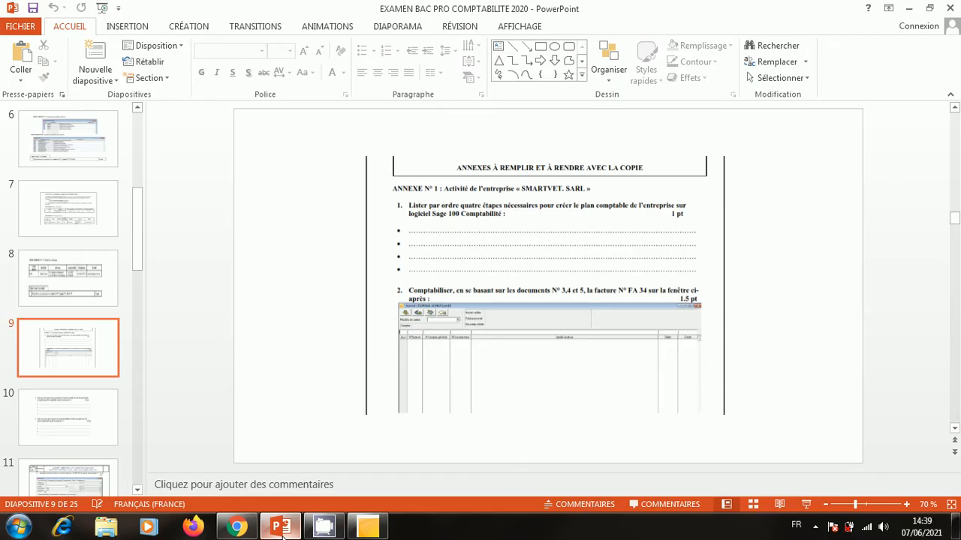
click(805, 505)
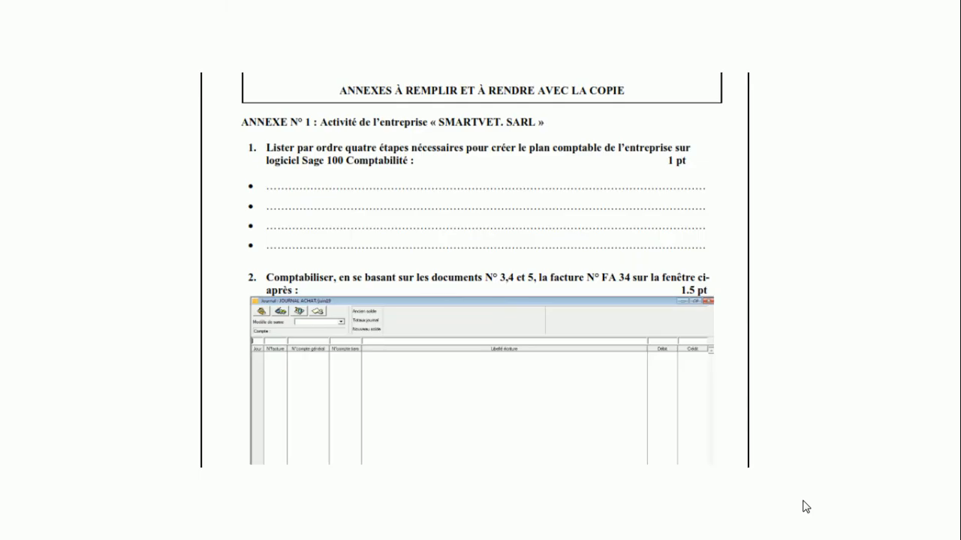
click(827, 454)
key(Left)
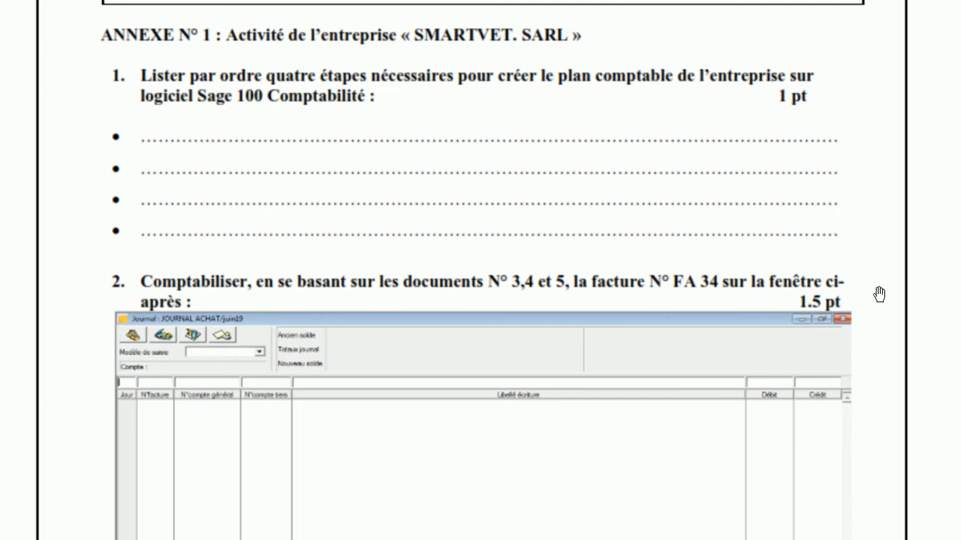
scroll(879, 299, down, 3)
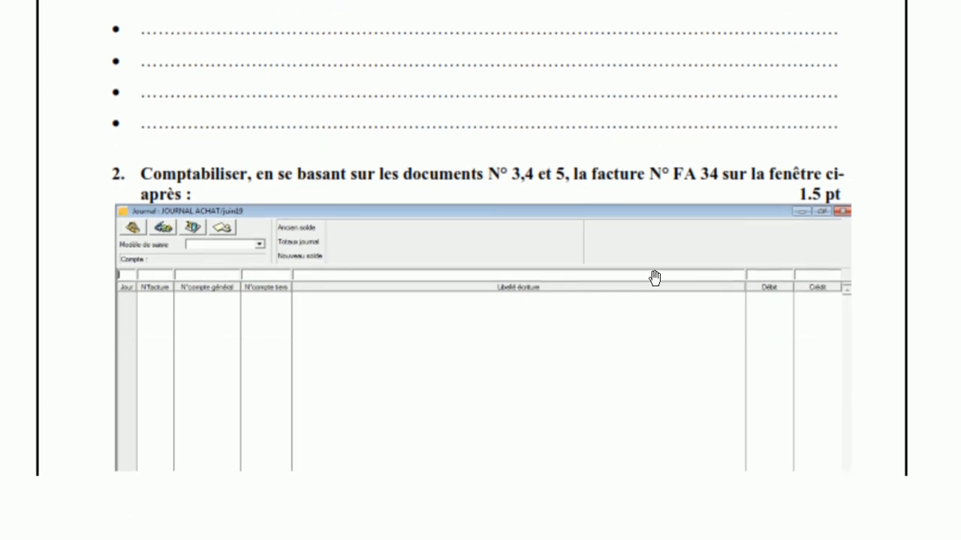
key(Escape)
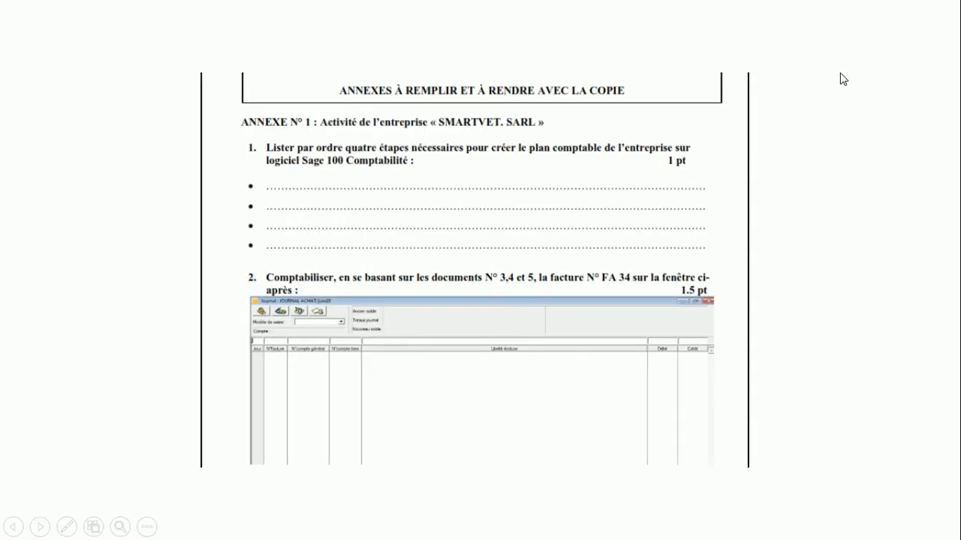
key(Escape)
click(951, 9)
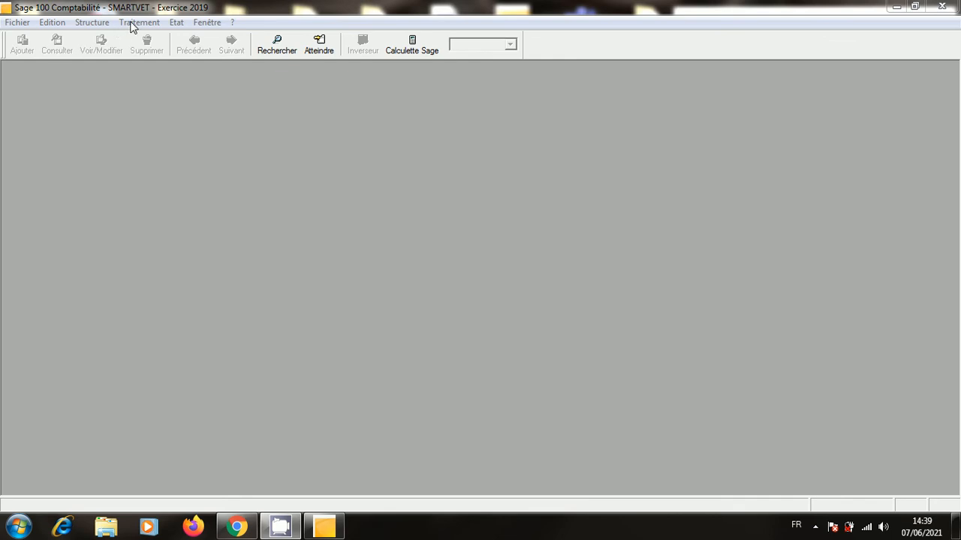
click(132, 24)
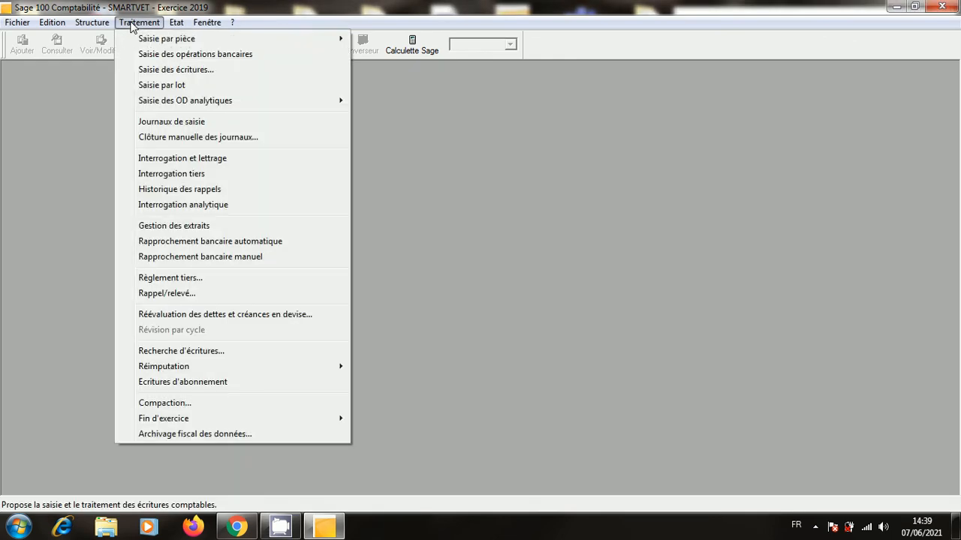
click(168, 124)
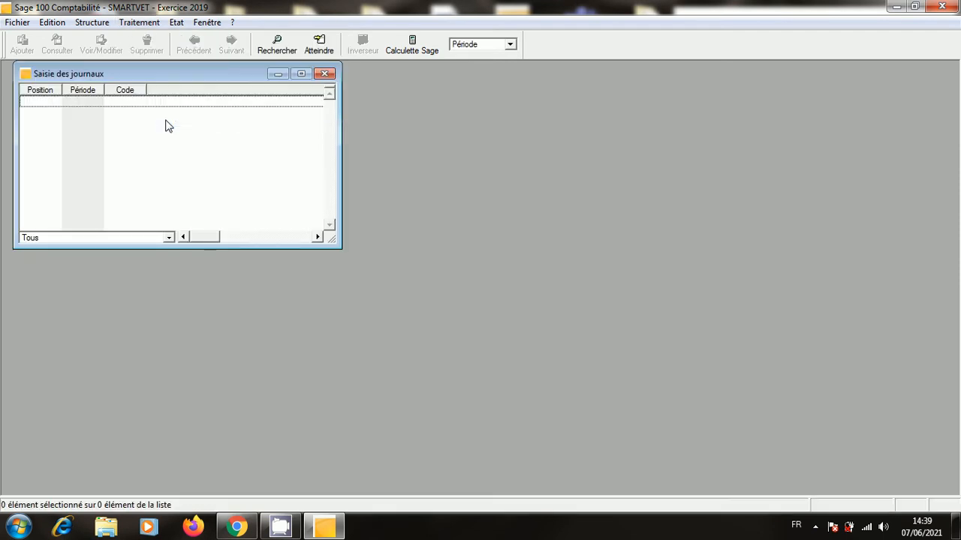
right_click(229, 158)
click(443, 144)
click(324, 73)
click(102, 24)
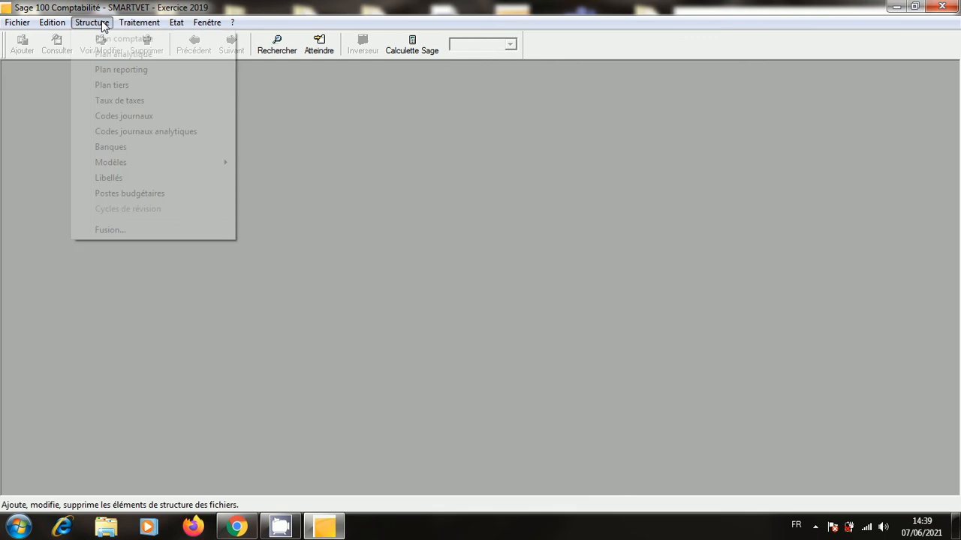
click(125, 116)
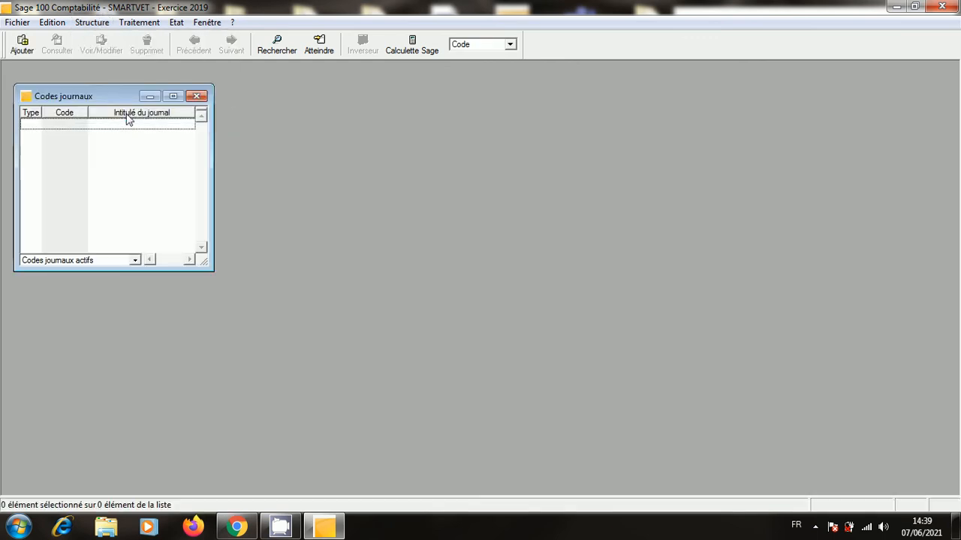
click(197, 96)
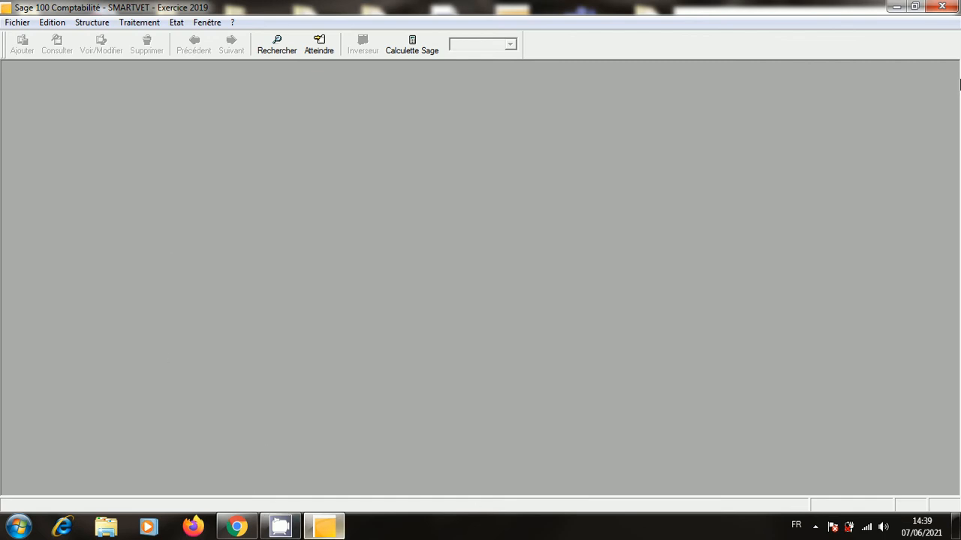
Open the exam presentation to view slide 2's journals ACH, BMCE, O.D, VEN, CAI, then close it.
click(900, 7)
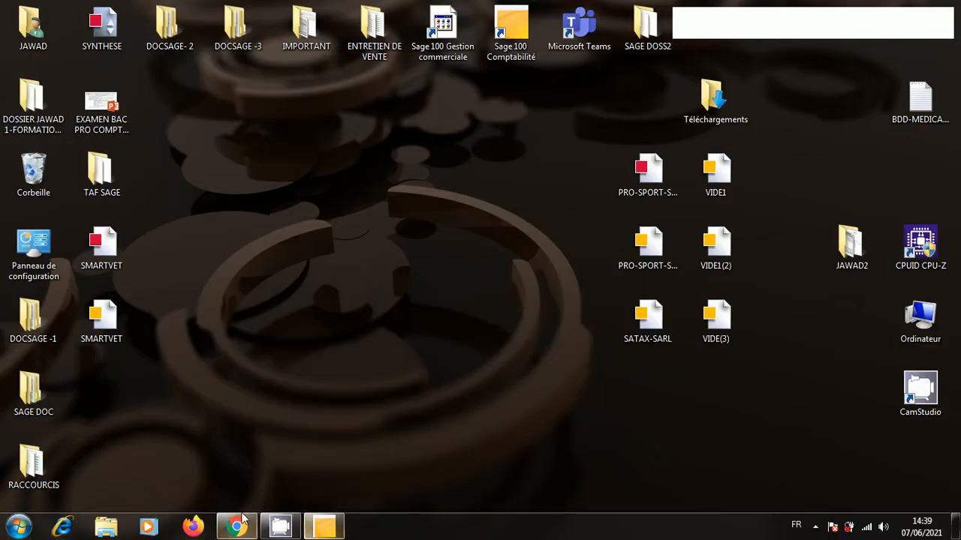
double_click(101, 107)
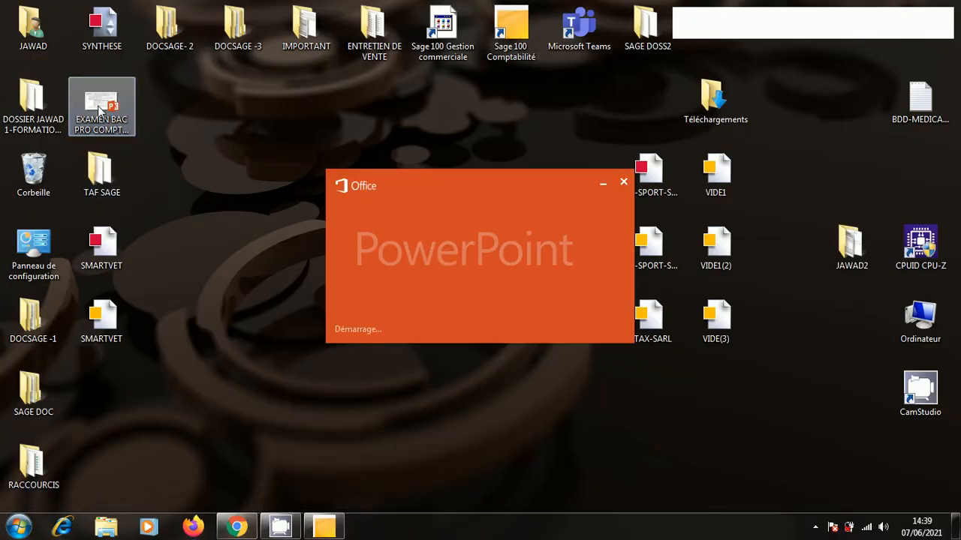
scroll(680, 312, down, 2)
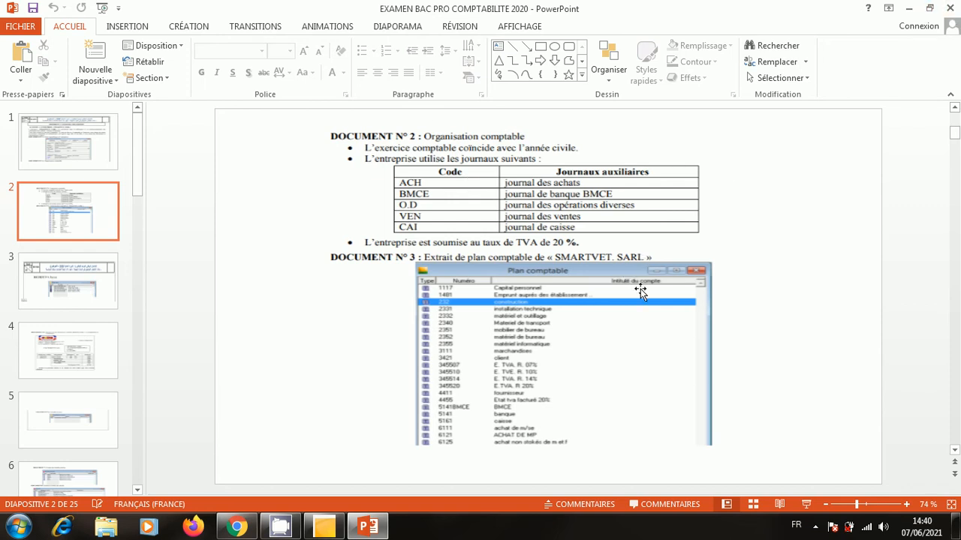
click(808, 504)
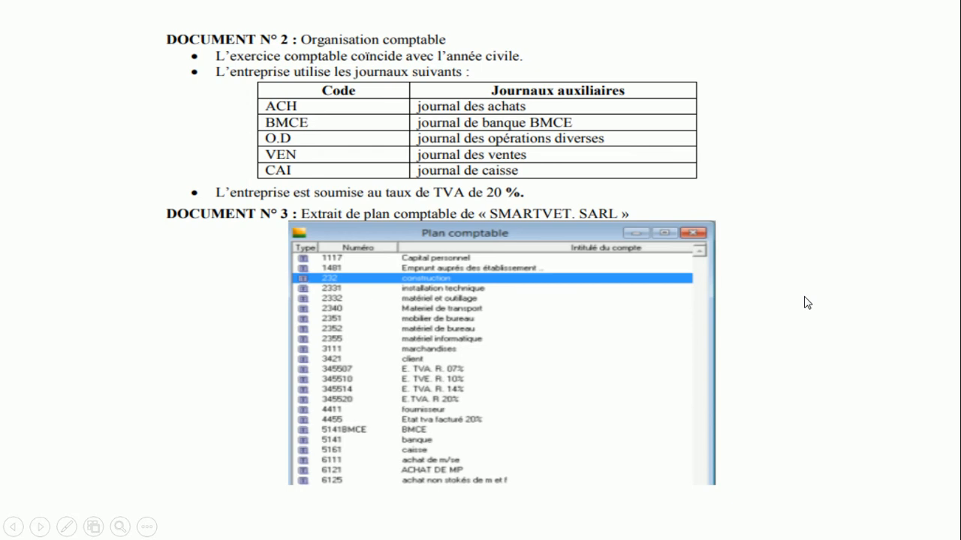
key(Escape)
click(950, 12)
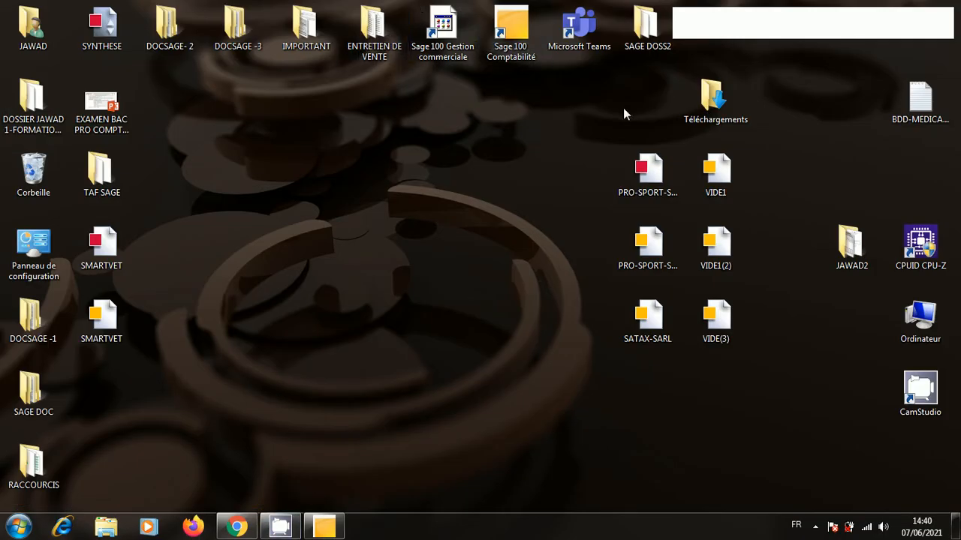
Open the Codes journaux list in SMARTVET and start a new journal code.
click(324, 527)
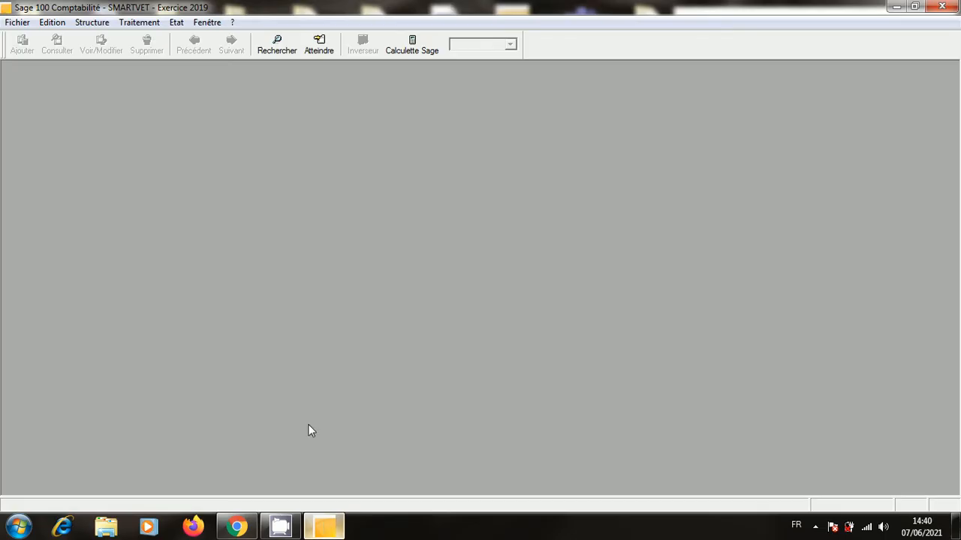
click(84, 23)
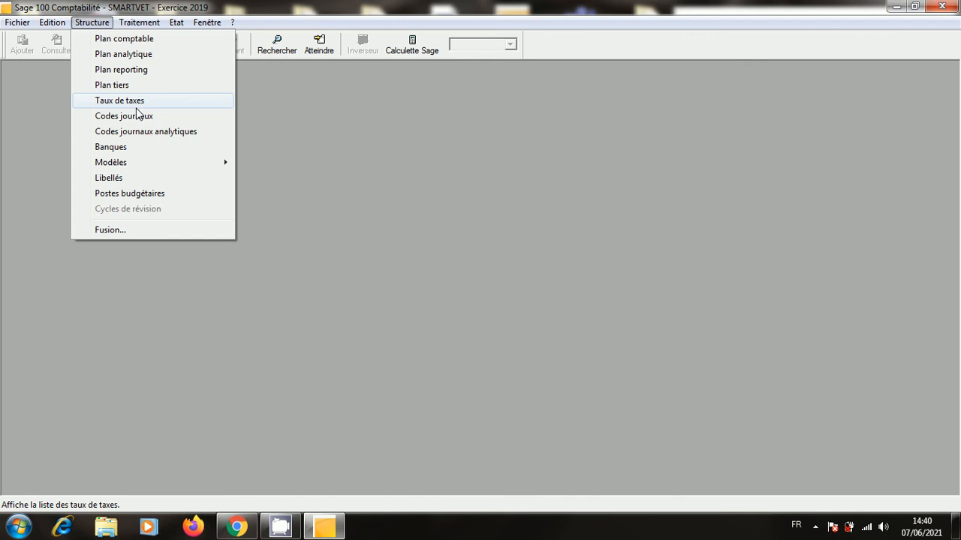
click(135, 117)
right_click(182, 182)
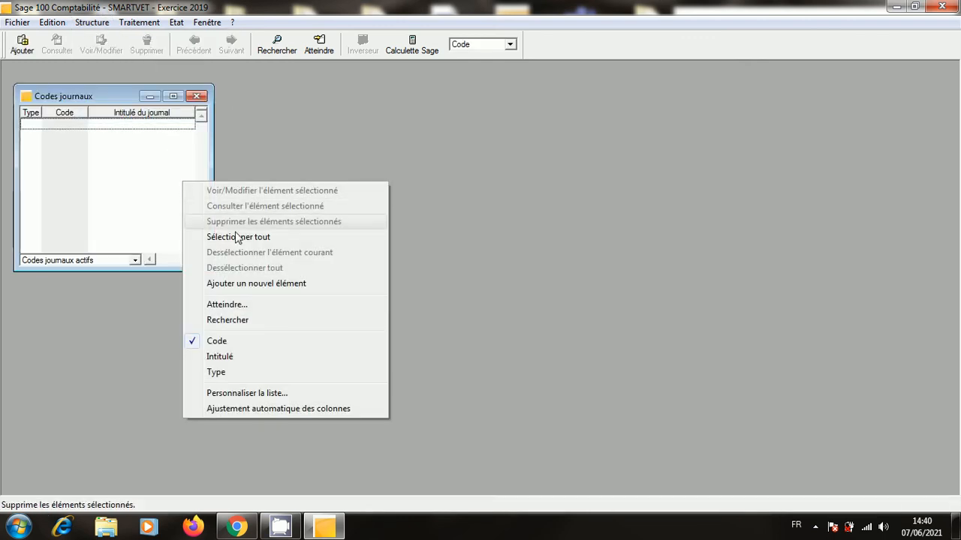
click(246, 282)
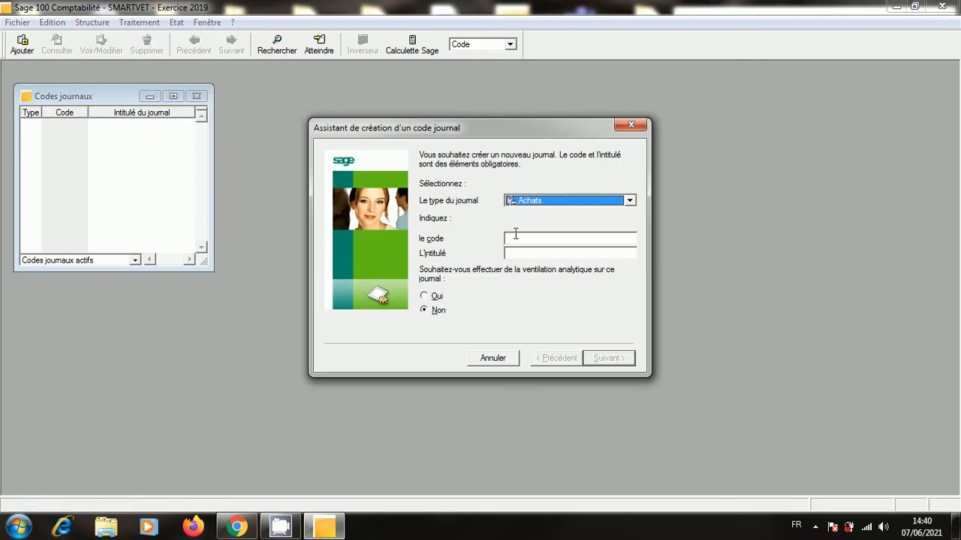
Create the Achats journal ACH titled ACHATS.
click(630, 201)
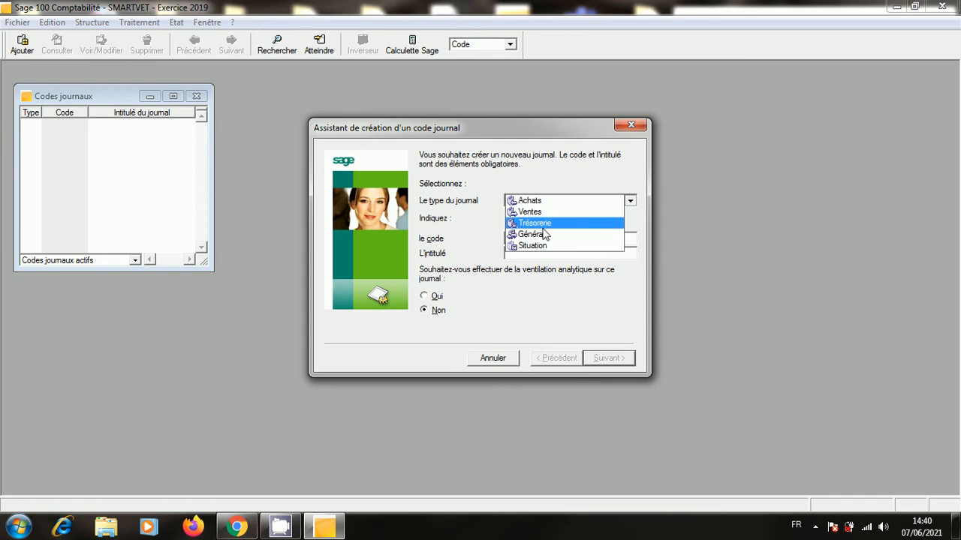
click(545, 297)
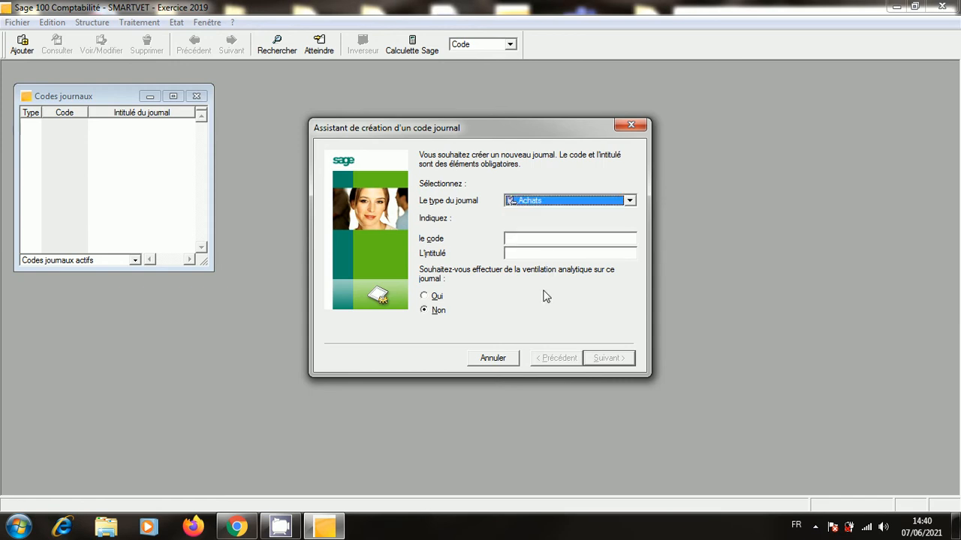
click(556, 237)
text(ACH)
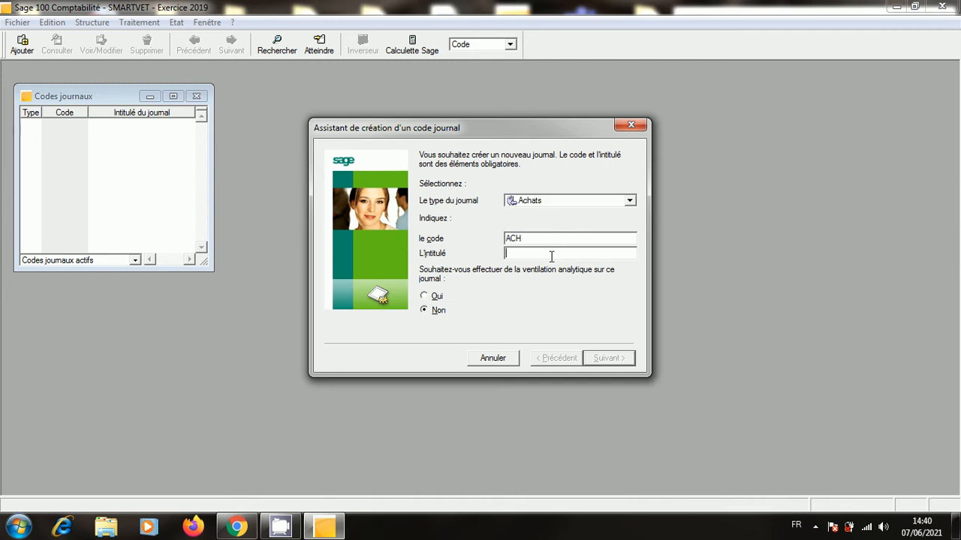
text(ACHATS)
click(600, 358)
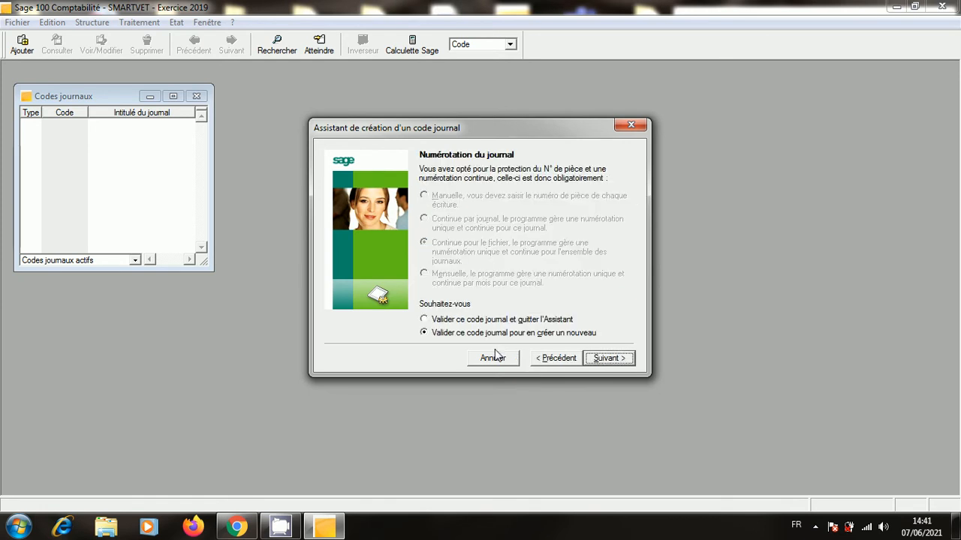
click(597, 358)
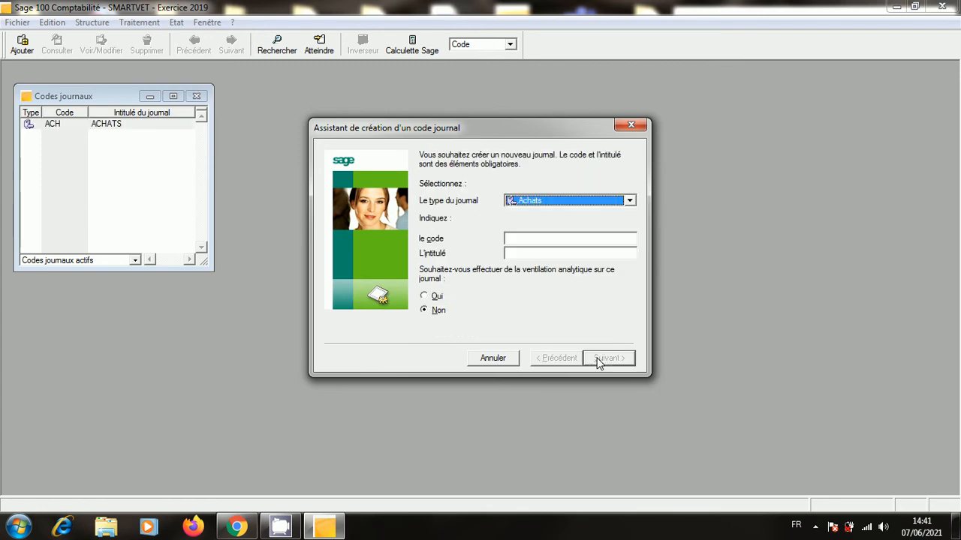
Create the Ventes journal VTE titled VENTE.
click(629, 201)
click(556, 211)
key(Tab)
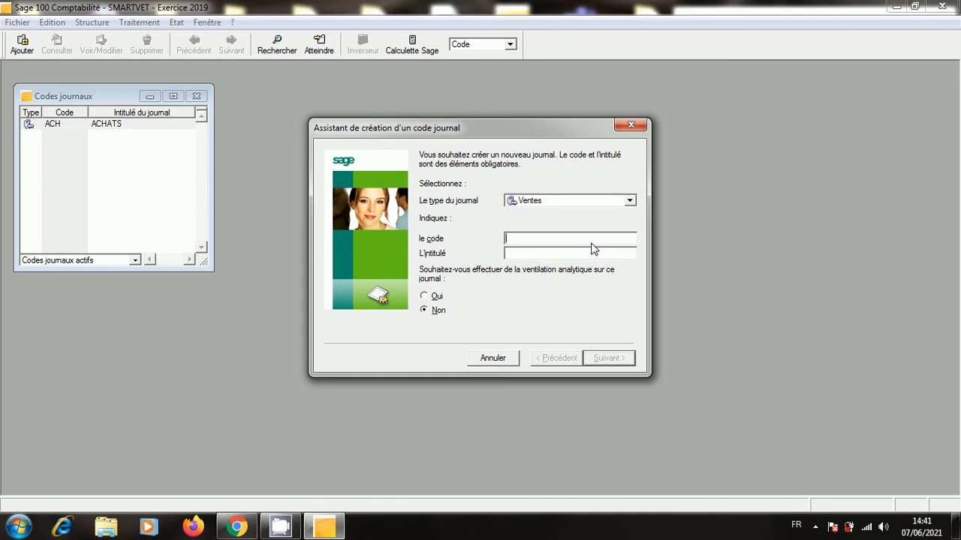
text(VTE)
text(VENTE)
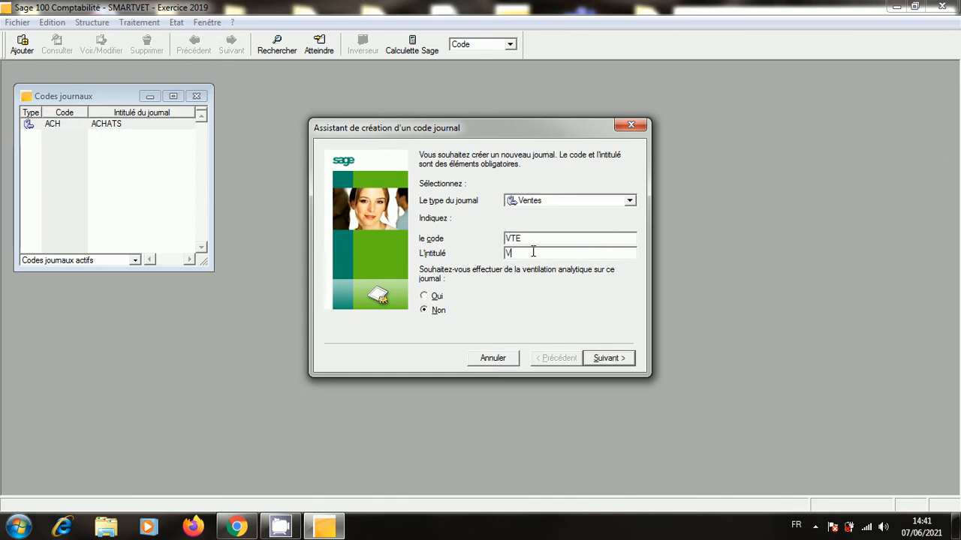
click(618, 359)
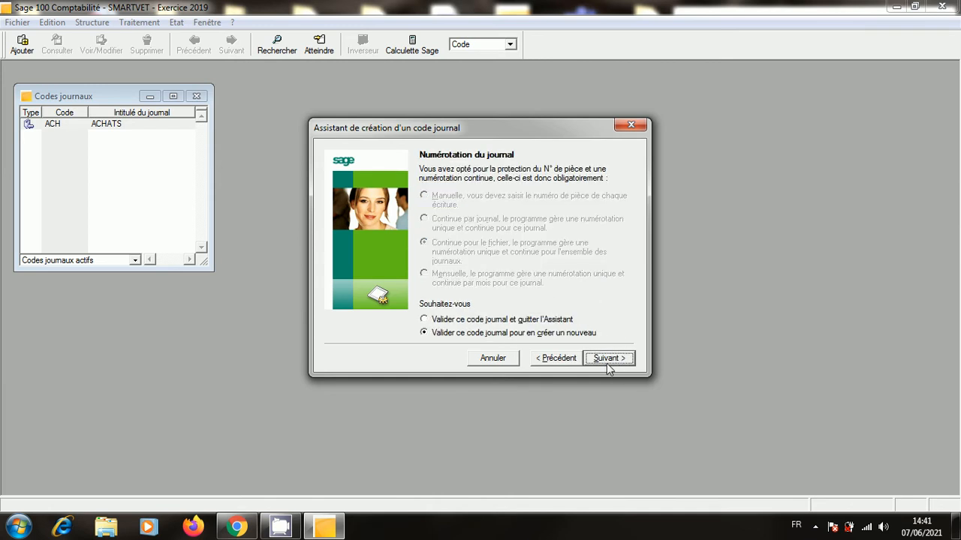
click(608, 360)
click(630, 201)
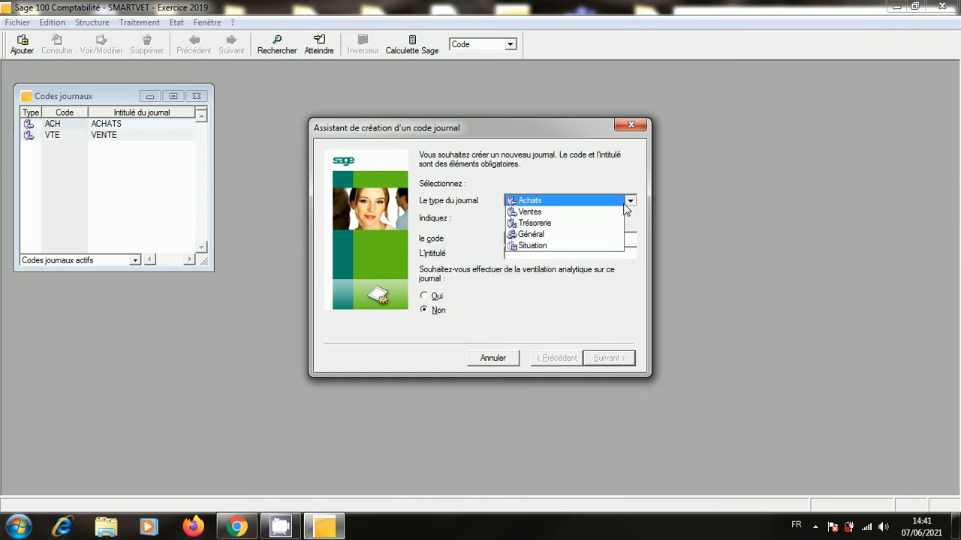
Start a Trésorerie journal with code BMCE and title BANQUE BMCE.
click(608, 221)
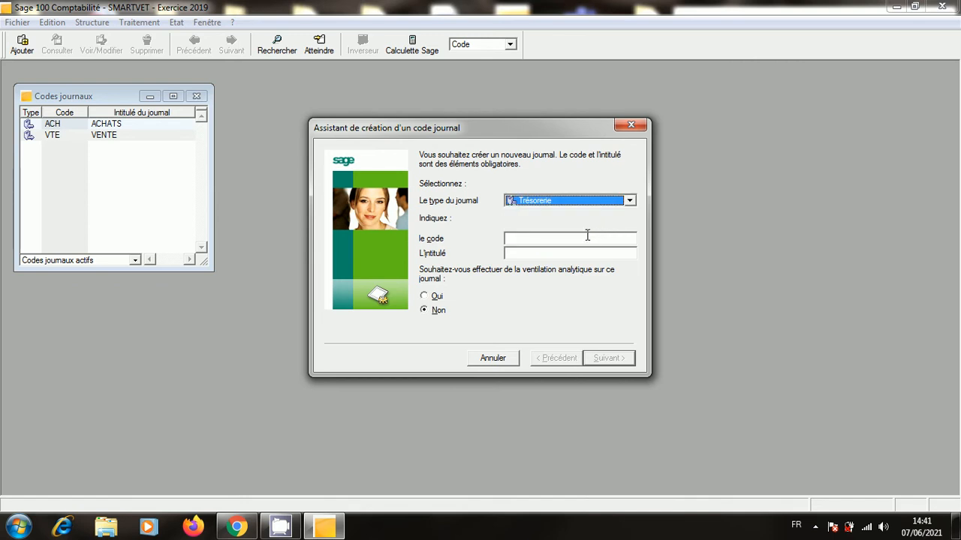
click(587, 237)
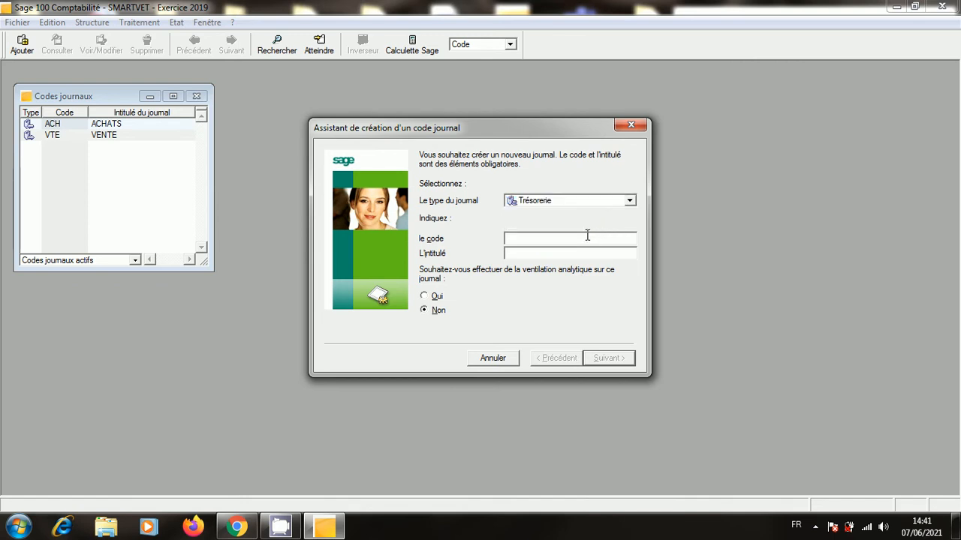
text(BMCE)
click(553, 255)
text(BANQU)
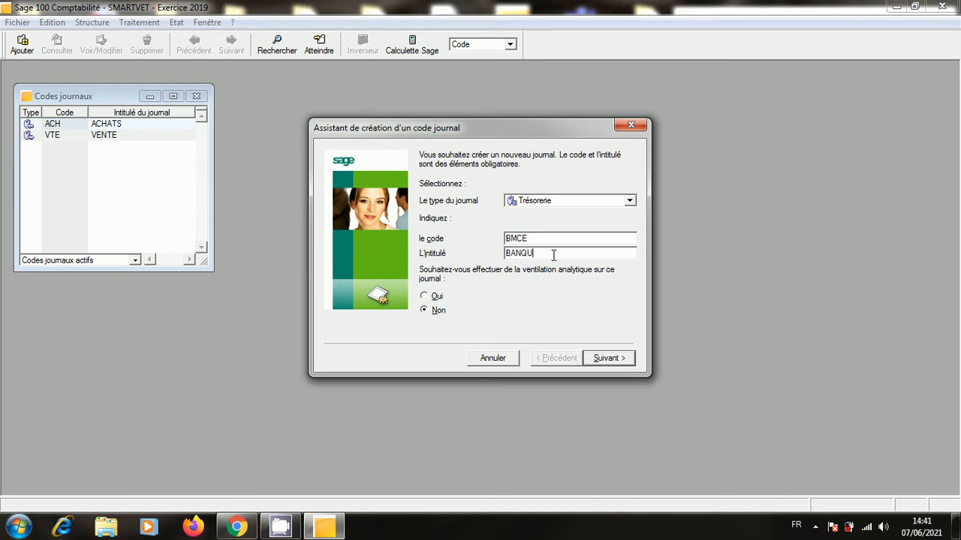
text(E BMCE)
click(616, 358)
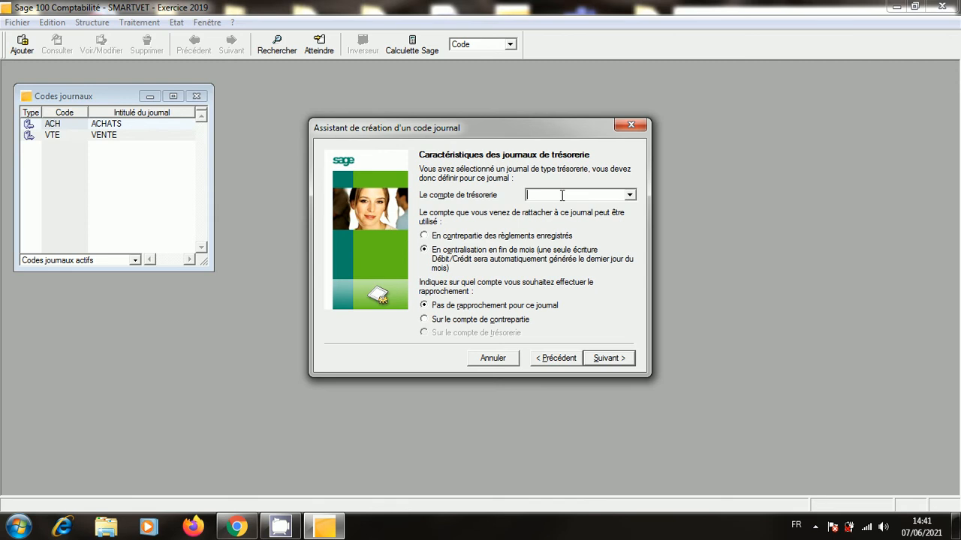
Link the journal to account 5141BMCE as counterpart of recorded payments.
click(562, 195)
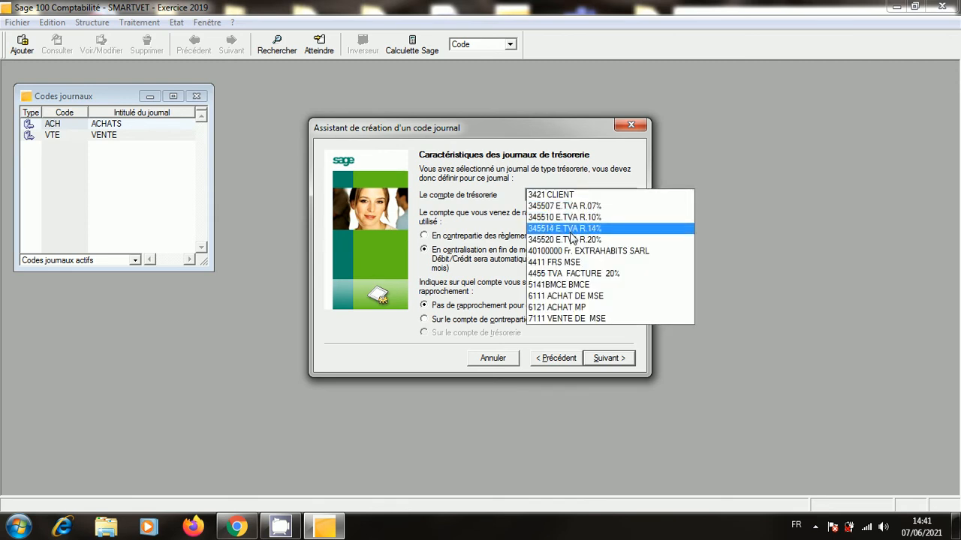
click(583, 288)
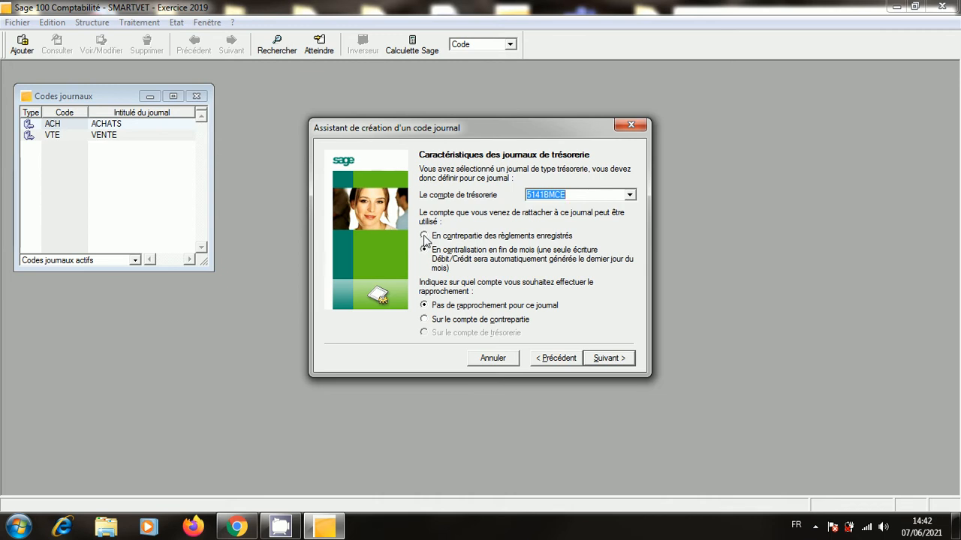
click(424, 236)
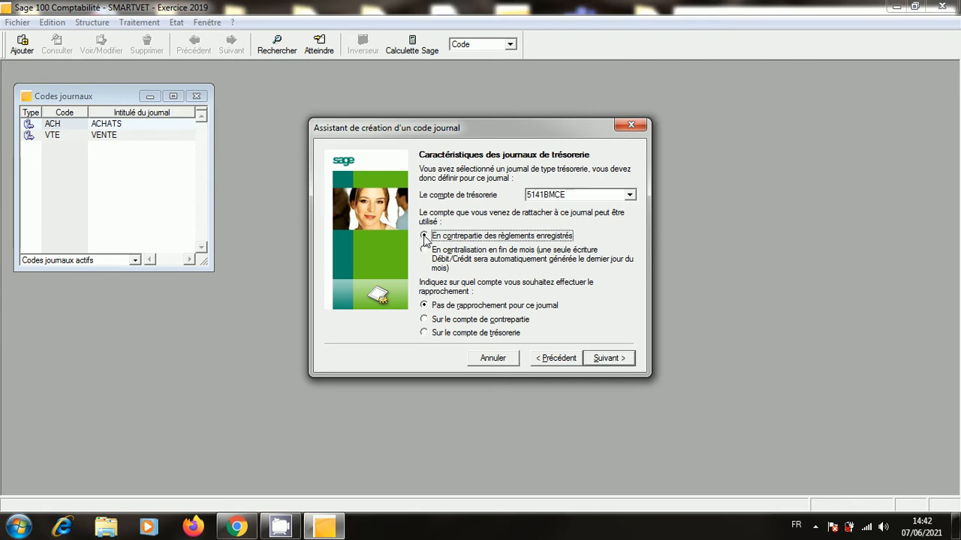
click(616, 358)
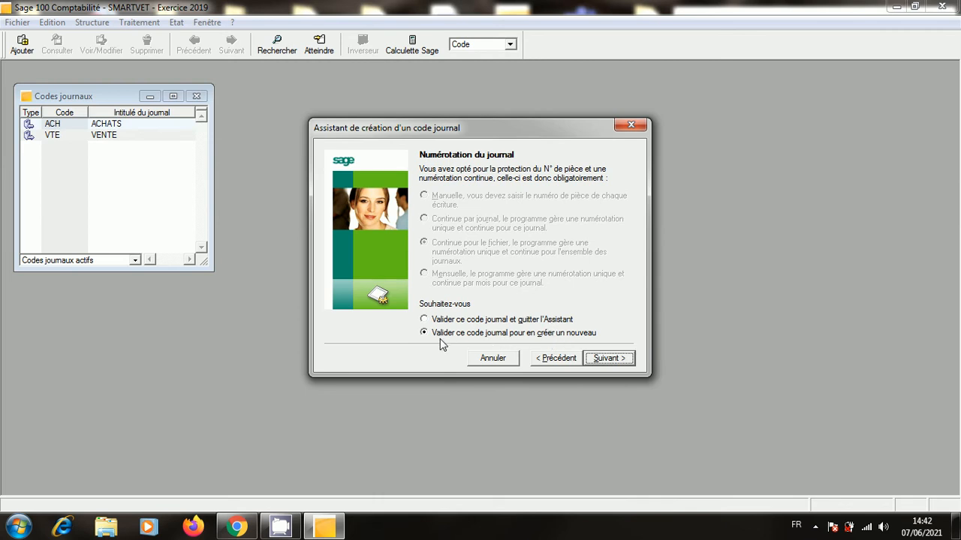
Validate the BMCE journal and start a Trésorerie journal with code and title CA.
click(609, 359)
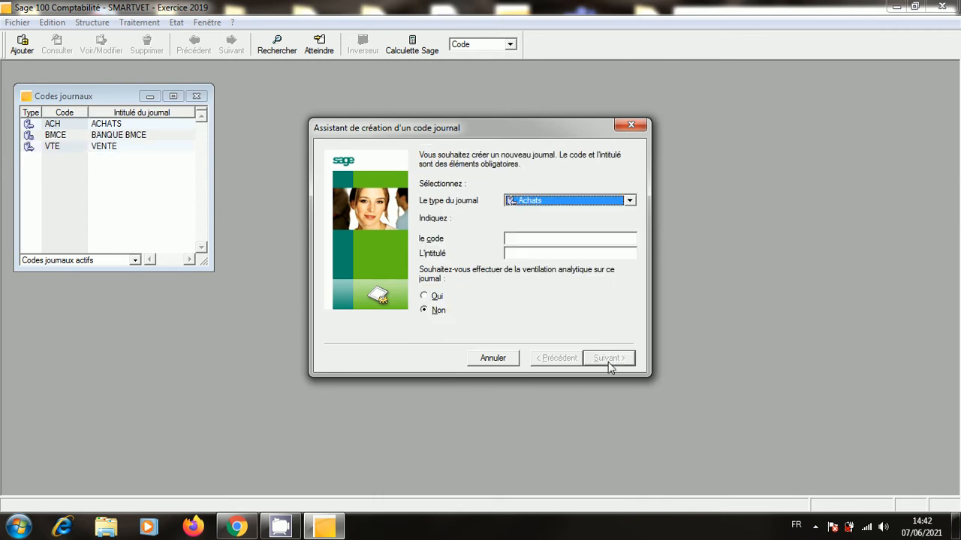
click(633, 203)
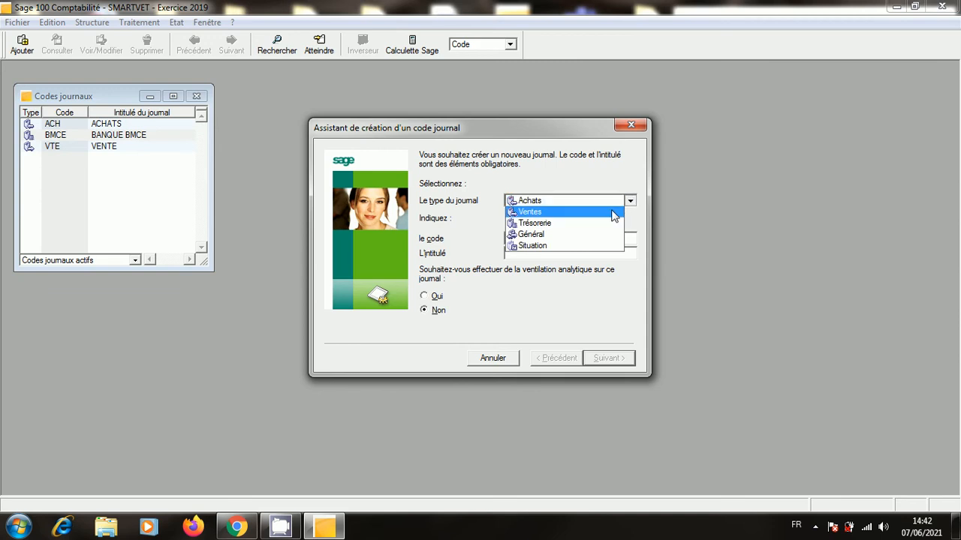
click(607, 224)
click(579, 241)
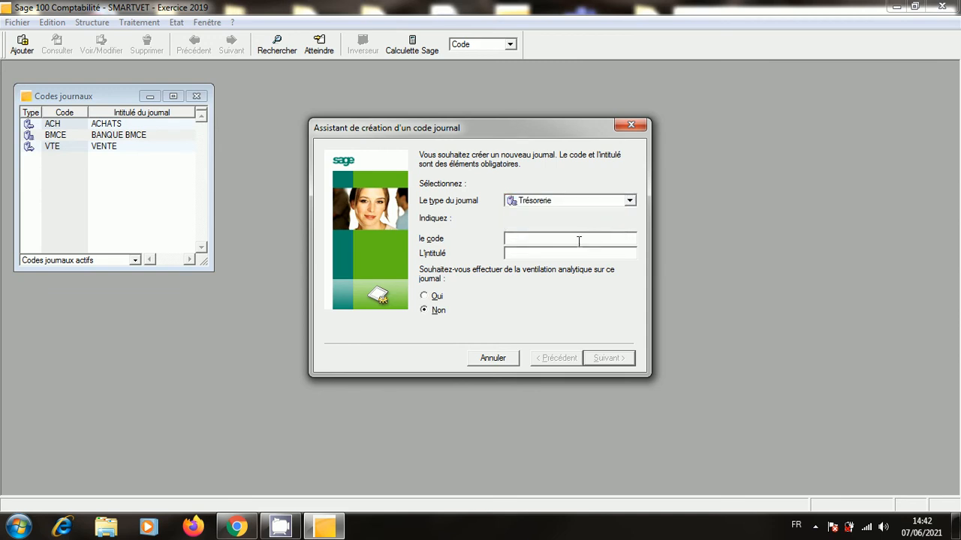
text(CAI)
click(537, 253)
text(CA)
click(609, 358)
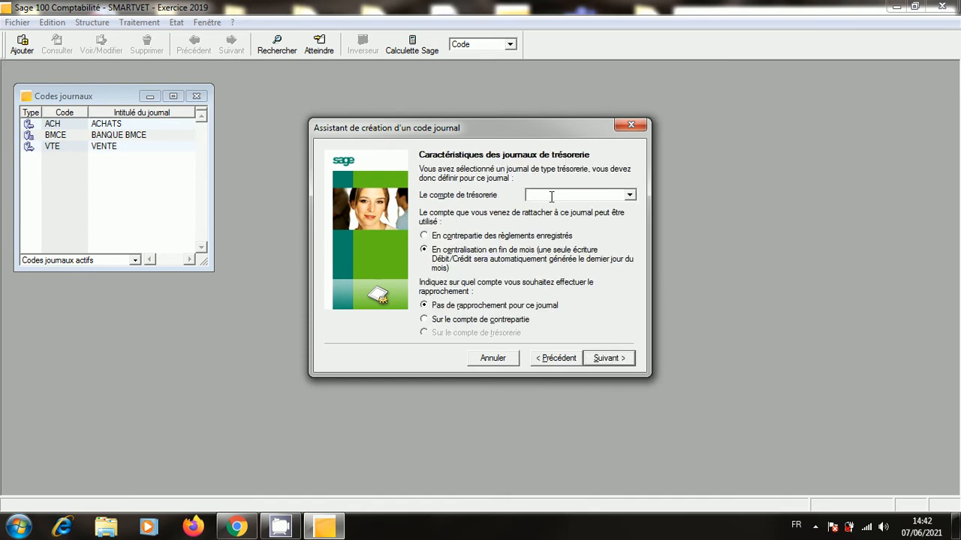
Set the treasury account as payment counterpart, browsing the available accounts list.
text(5161)
key(Tab)
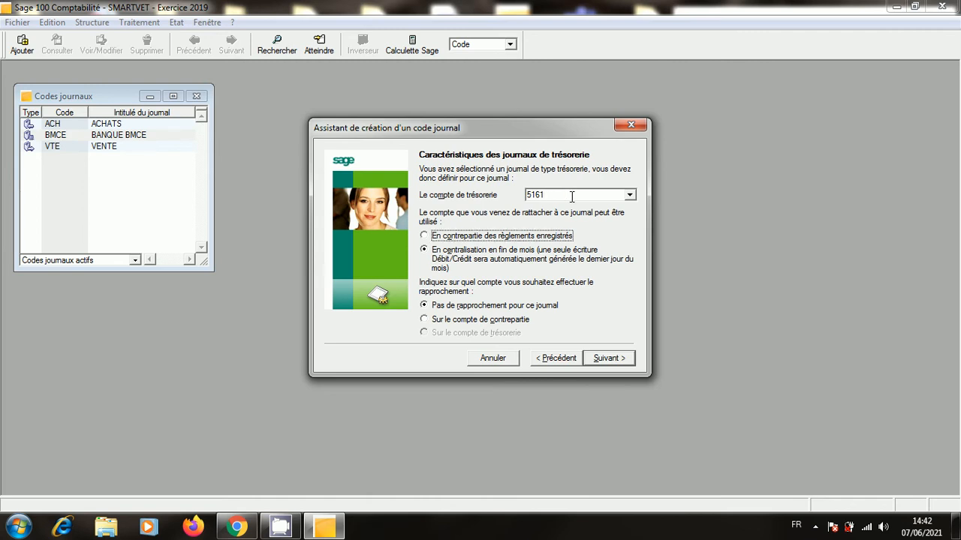
click(425, 237)
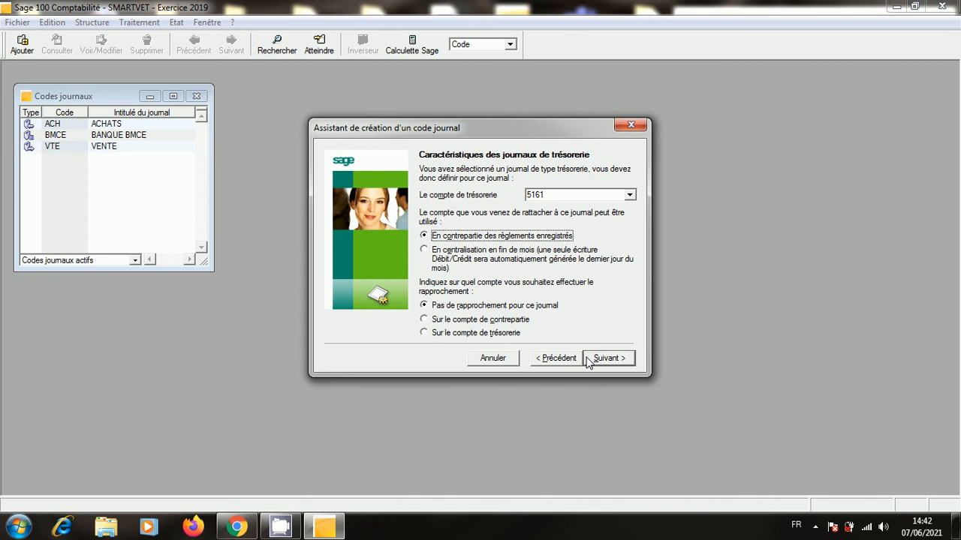
click(562, 195)
key(BackSpace)
key(BackSpace)
key(BackSpace)
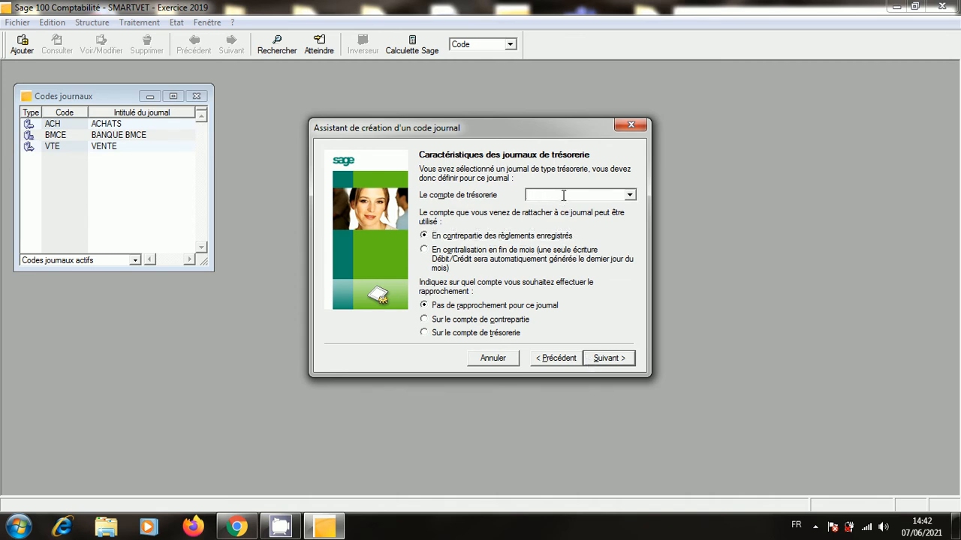
key(Return)
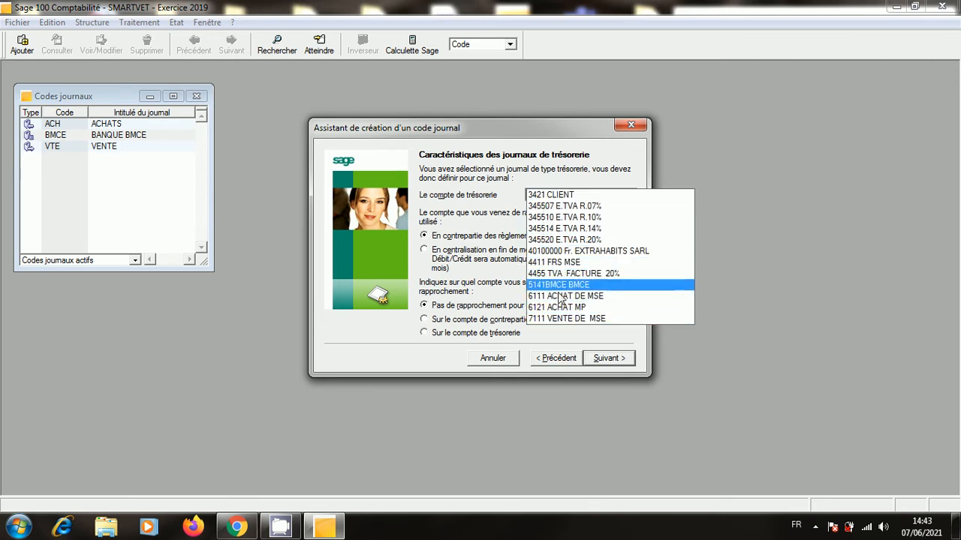
click(753, 258)
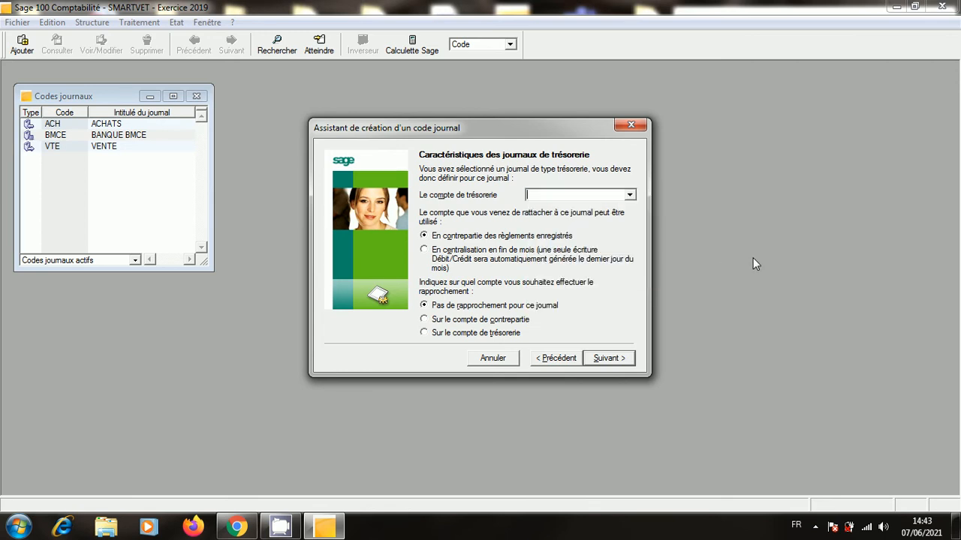
Try account 5161, dismiss the missing-account error, and abandon the wizard and journal list.
click(566, 195)
text(5161)
click(615, 359)
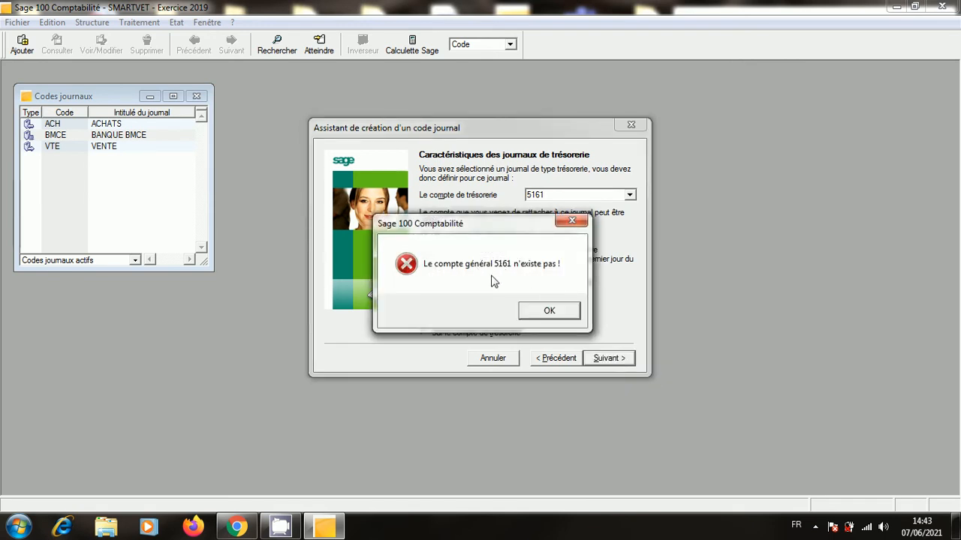
click(550, 312)
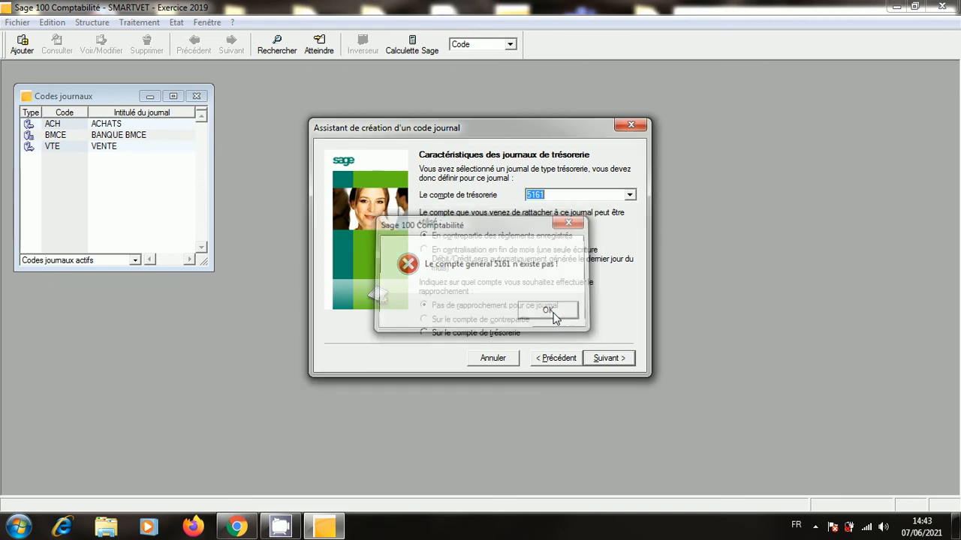
click(629, 126)
click(197, 97)
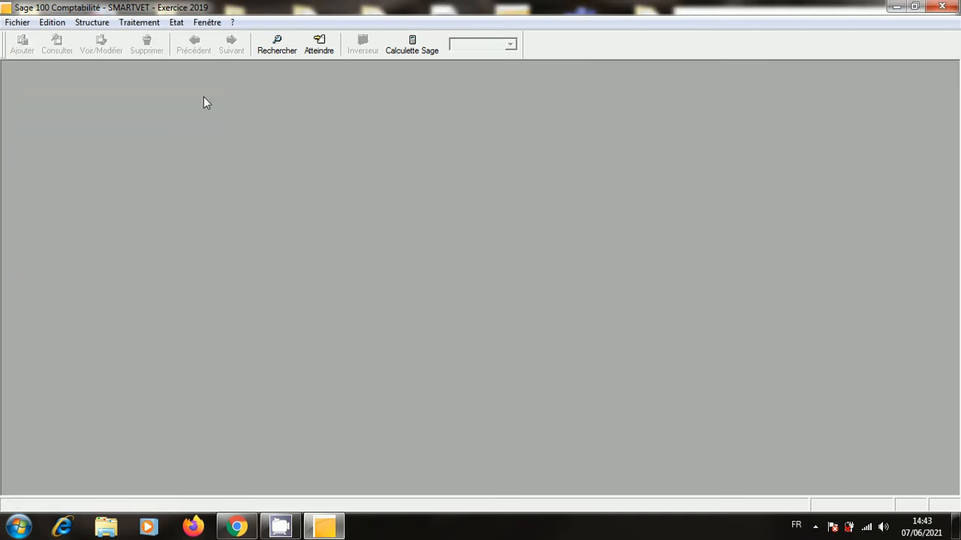
Add general account 5161 with intitulé CAISSE to Plan comptable and close the list.
click(106, 23)
click(120, 39)
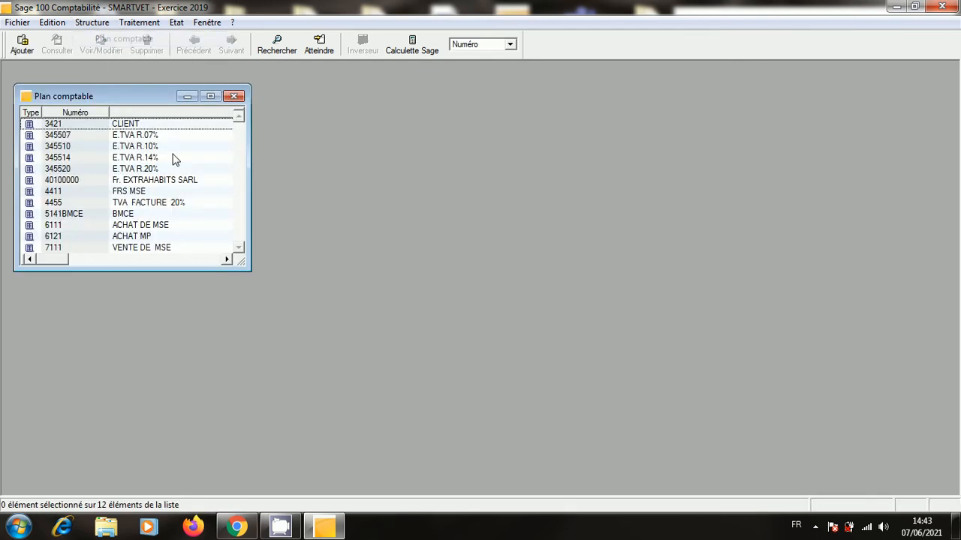
right_click(186, 186)
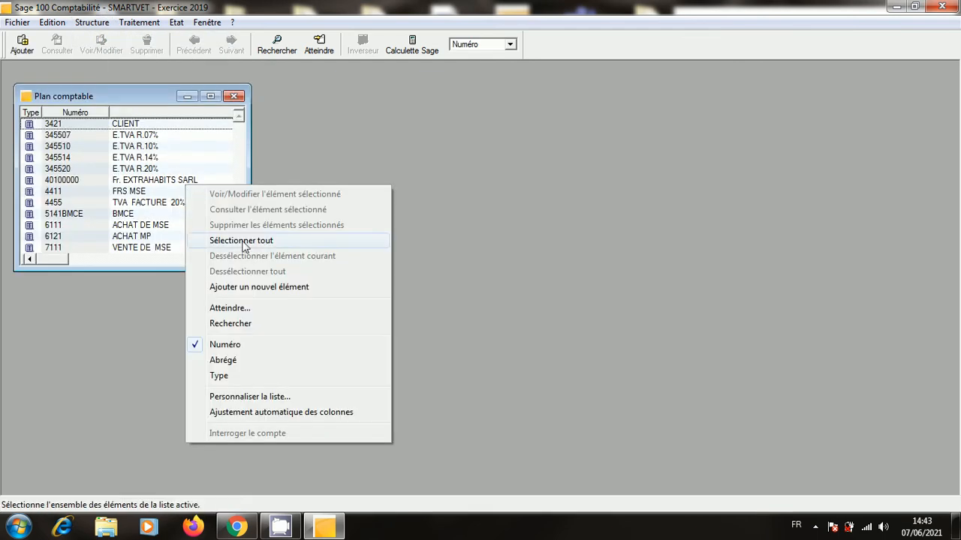
click(289, 288)
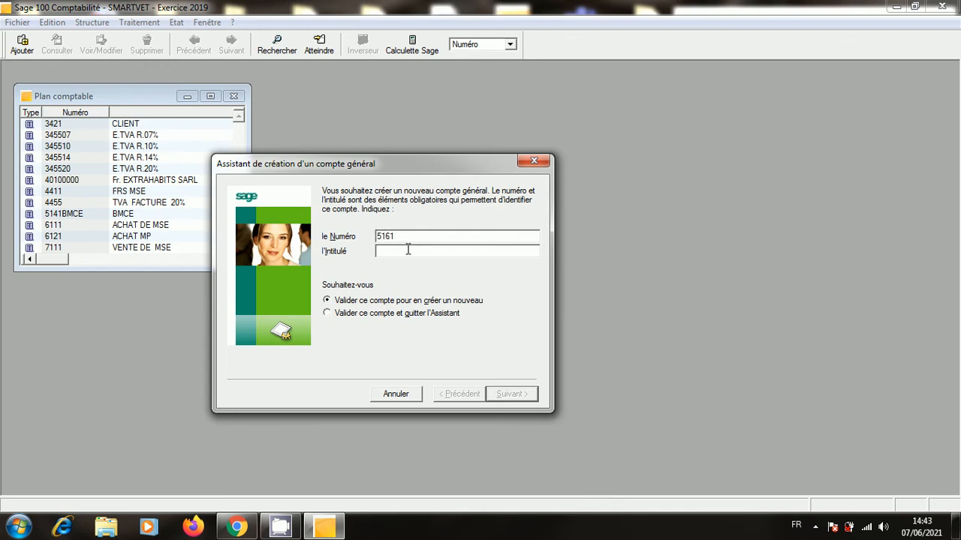
text(CAISSE)
click(331, 315)
click(508, 394)
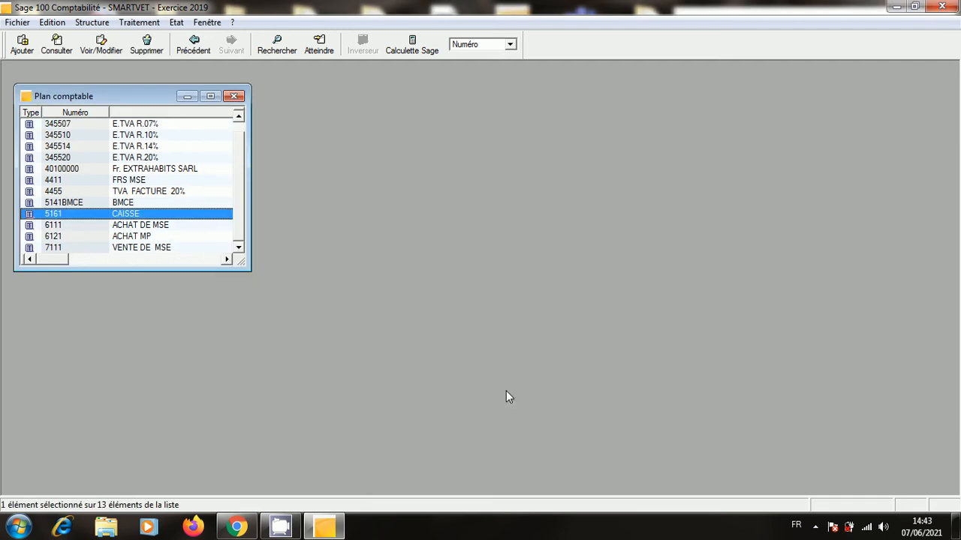
click(234, 96)
click(93, 24)
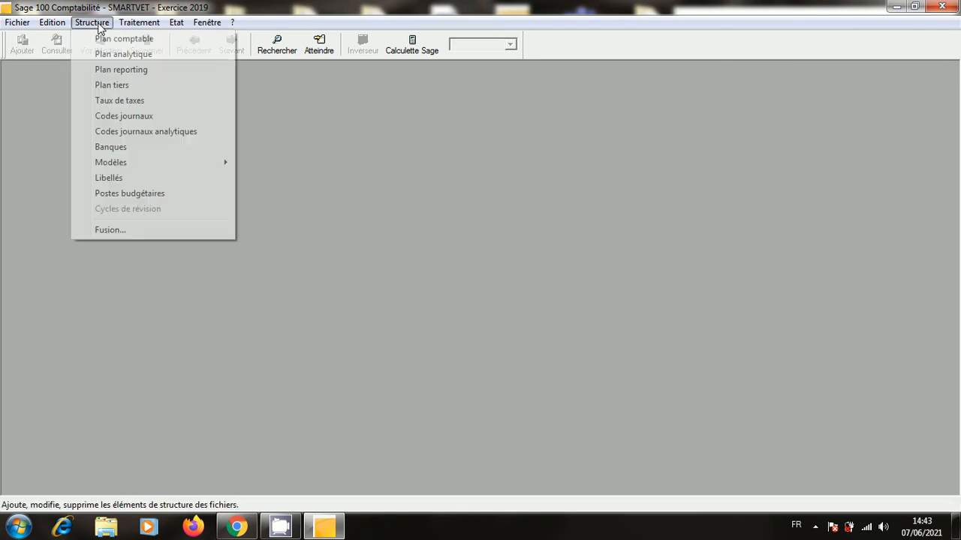
Add a new Trésorerie-type journal with code CAI in the journal codes list.
click(138, 117)
right_click(178, 213)
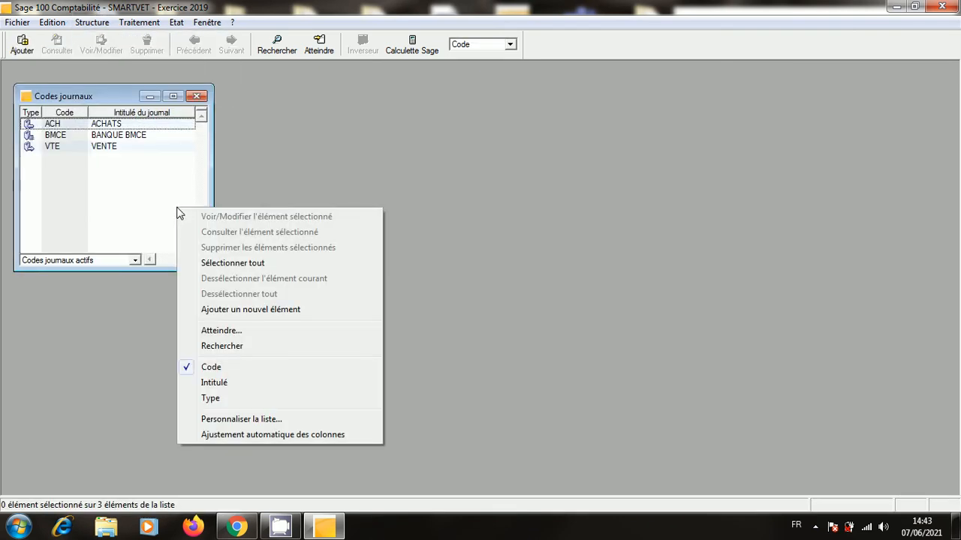
click(284, 310)
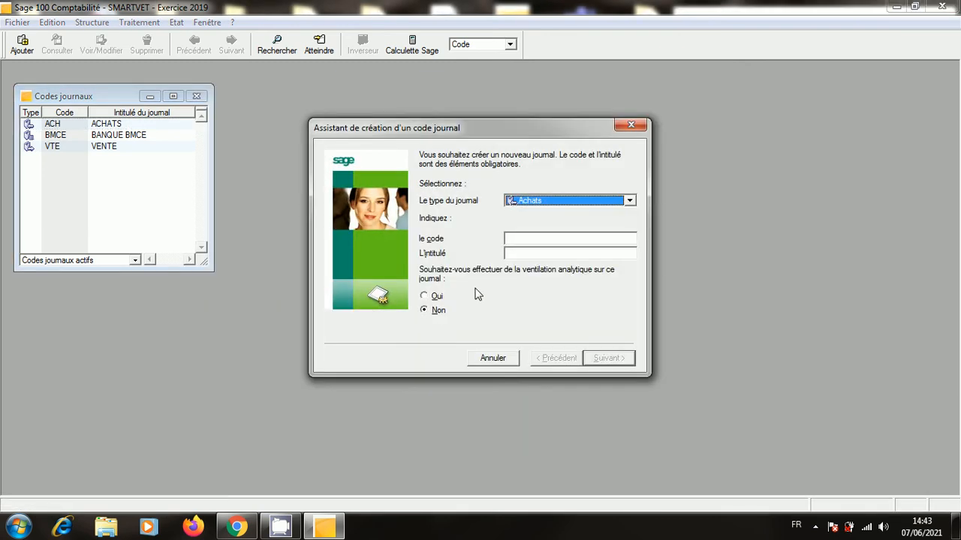
click(628, 201)
click(605, 223)
click(593, 237)
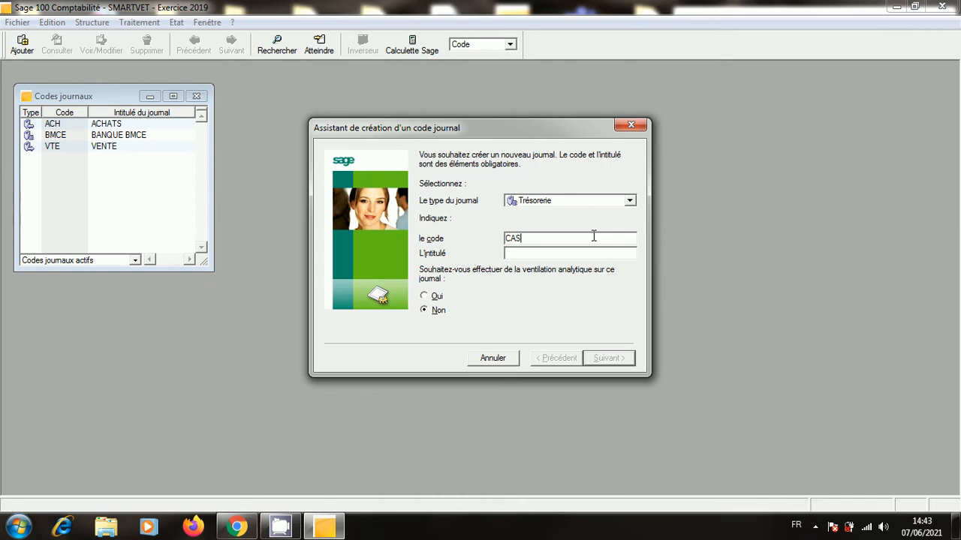
text(CAS)
text(CAI)
Link the CAI CAISSE journal to account 5161 en contrepartie, and save it keeping the wizard open.
click(625, 360)
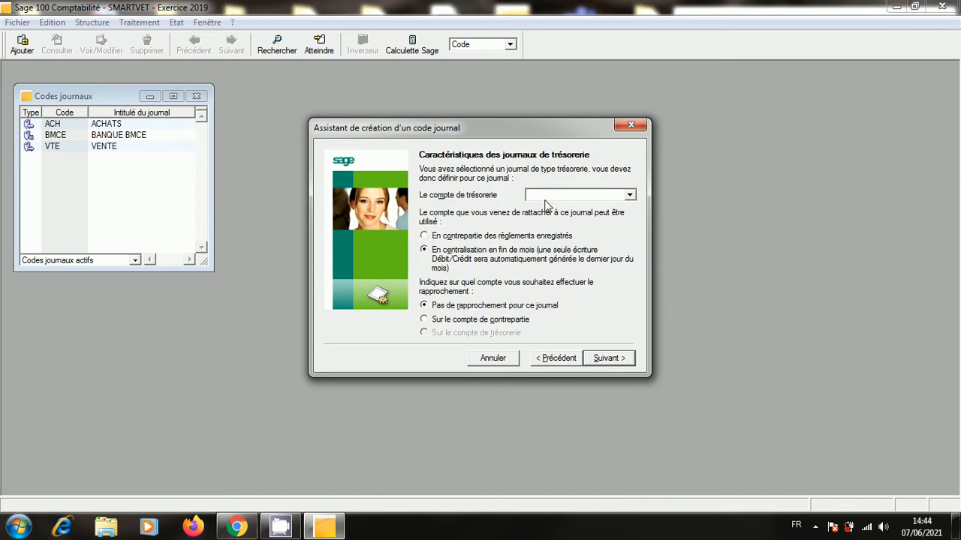
click(546, 195)
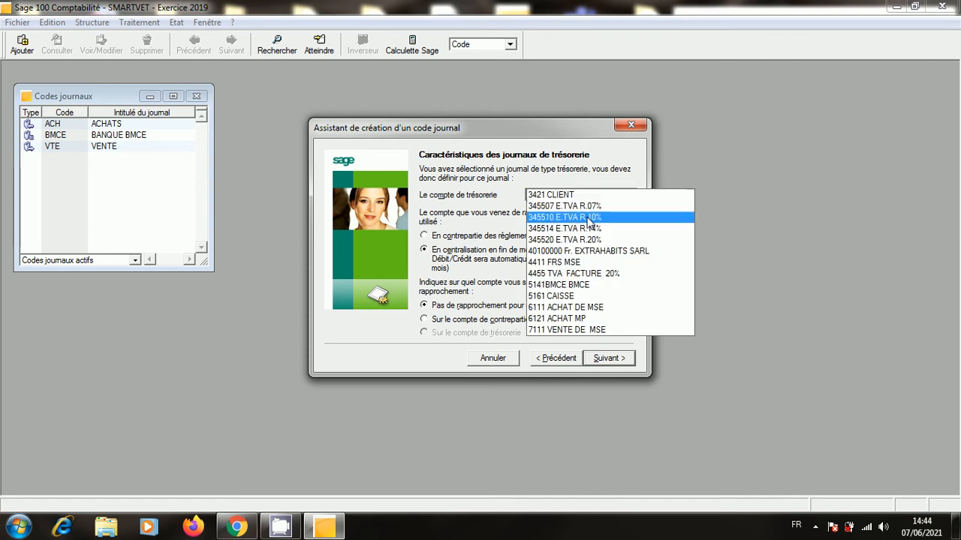
click(584, 297)
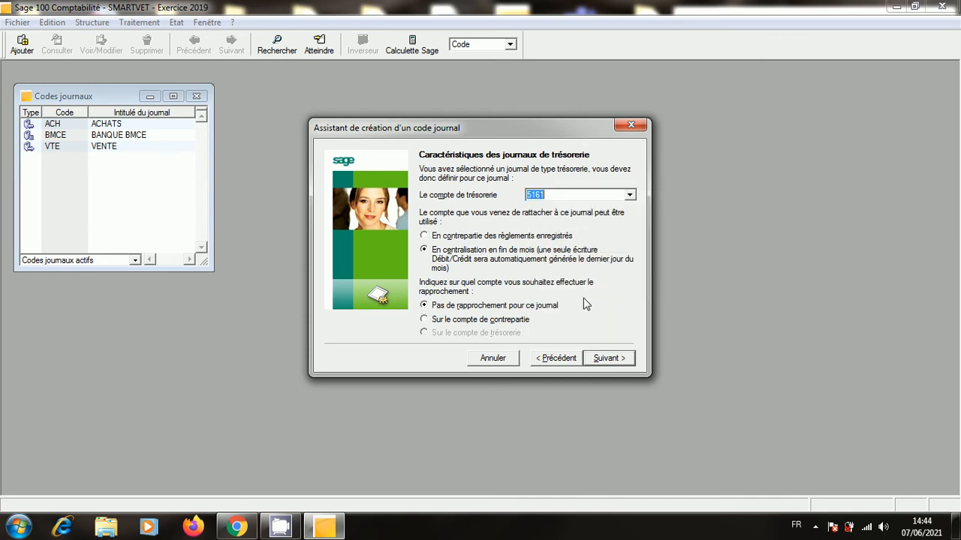
click(425, 236)
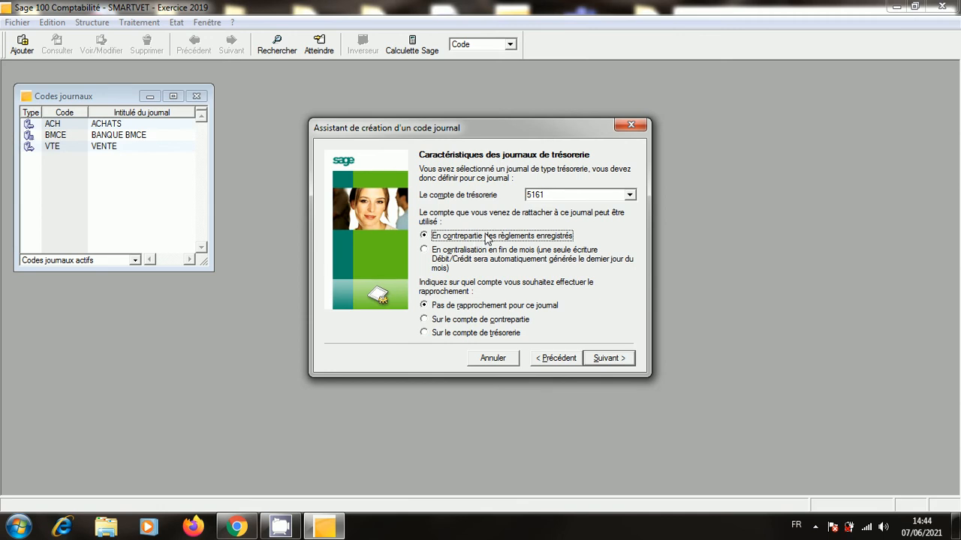
click(609, 358)
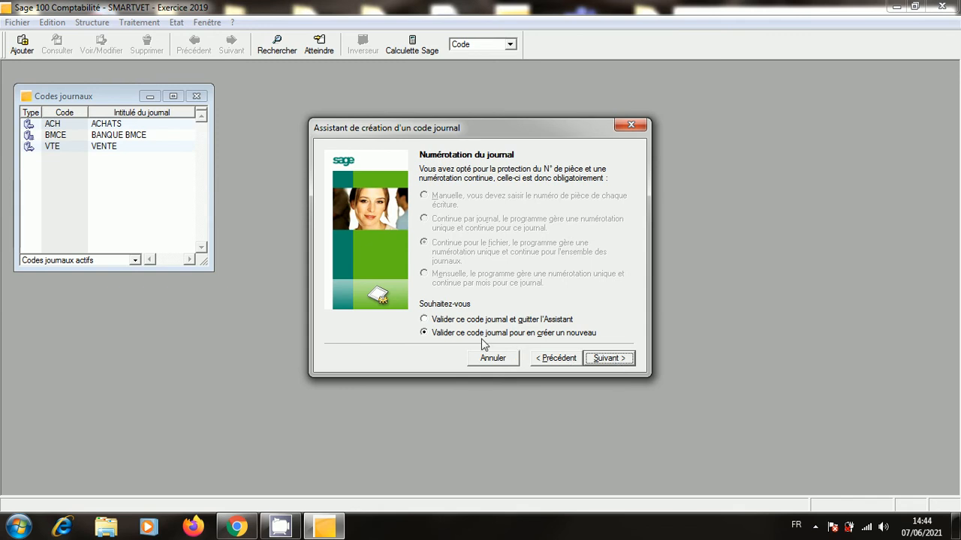
click(428, 321)
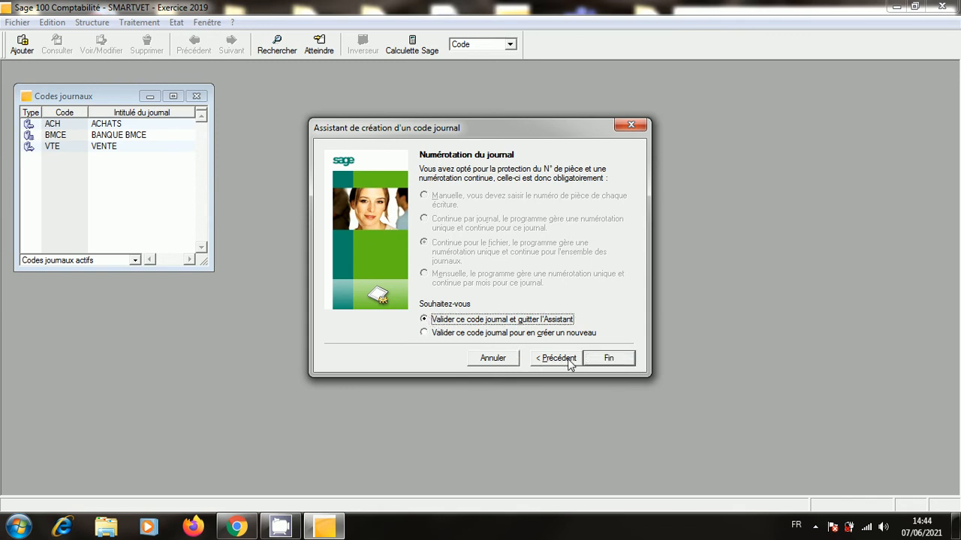
click(432, 335)
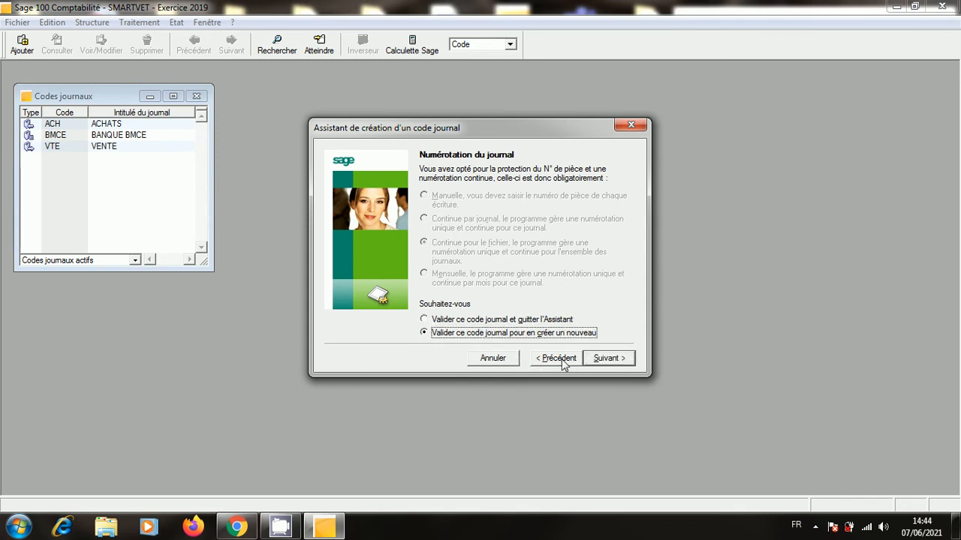
click(607, 358)
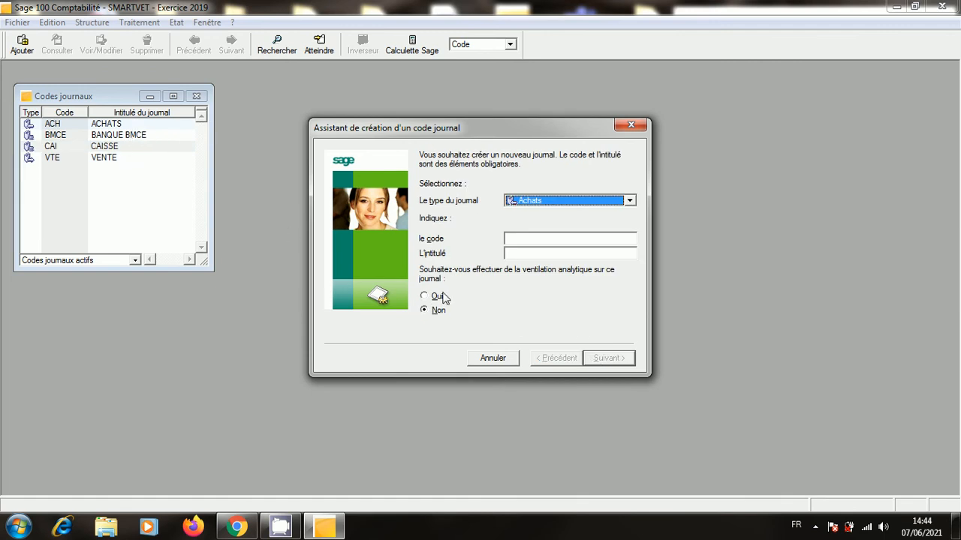
Enter a Général journal with code O.D and title OPÉRATIONS DIVERSE.
click(540, 238)
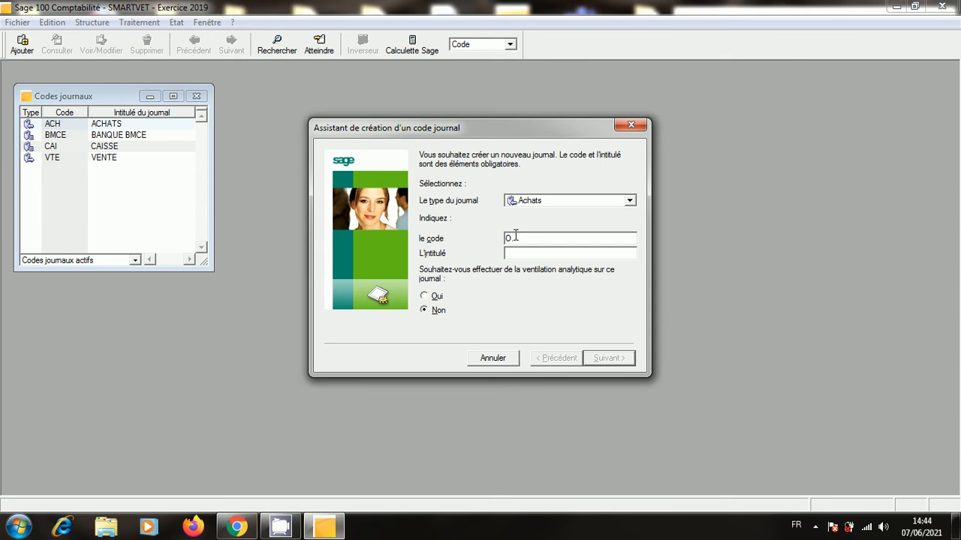
text(.D)
click(629, 201)
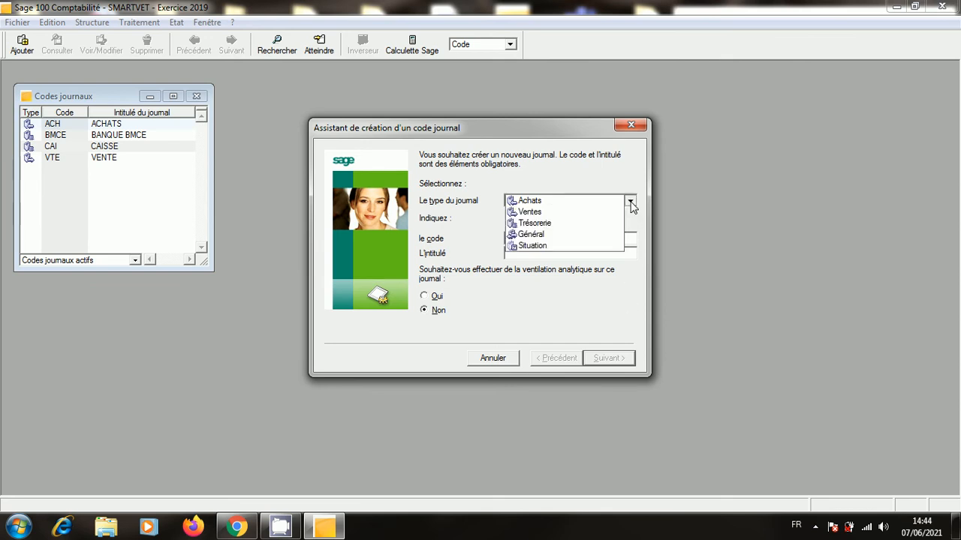
click(596, 236)
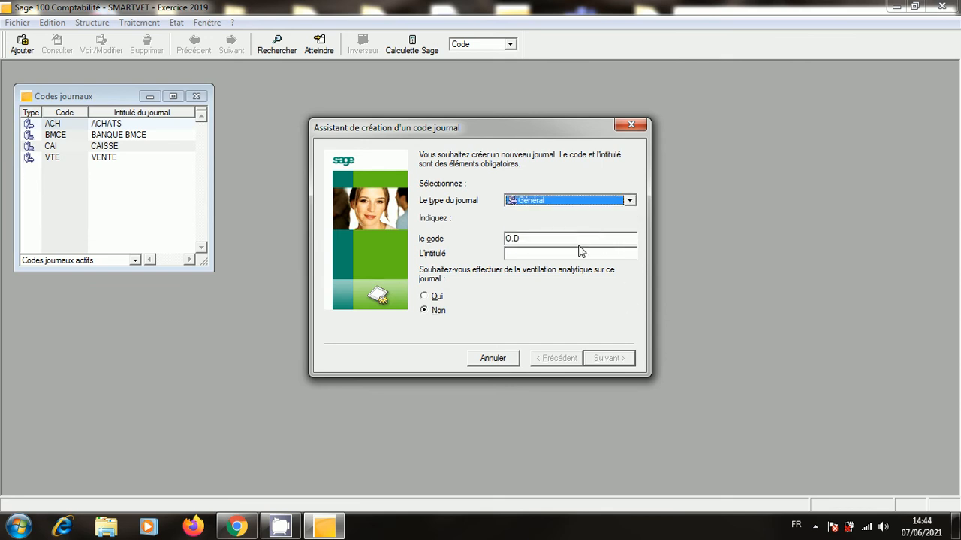
click(571, 254)
text(O)
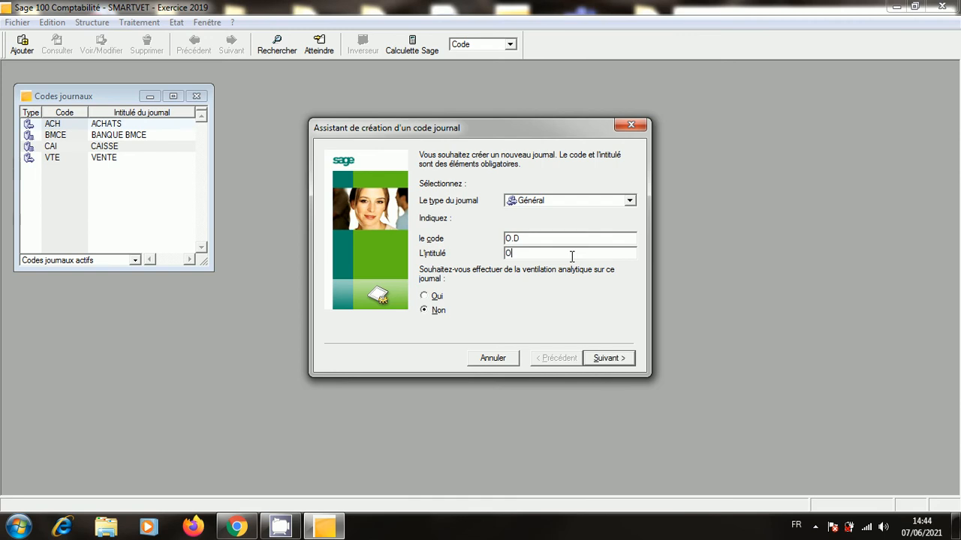
text(PERATION)
text(S 8)
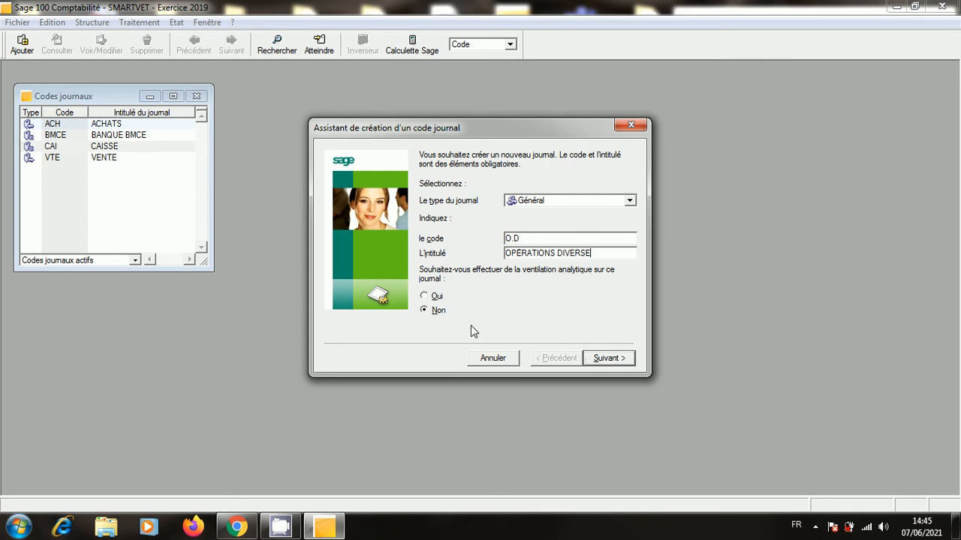
Save the O.D journal and close the journal codes list.
click(608, 358)
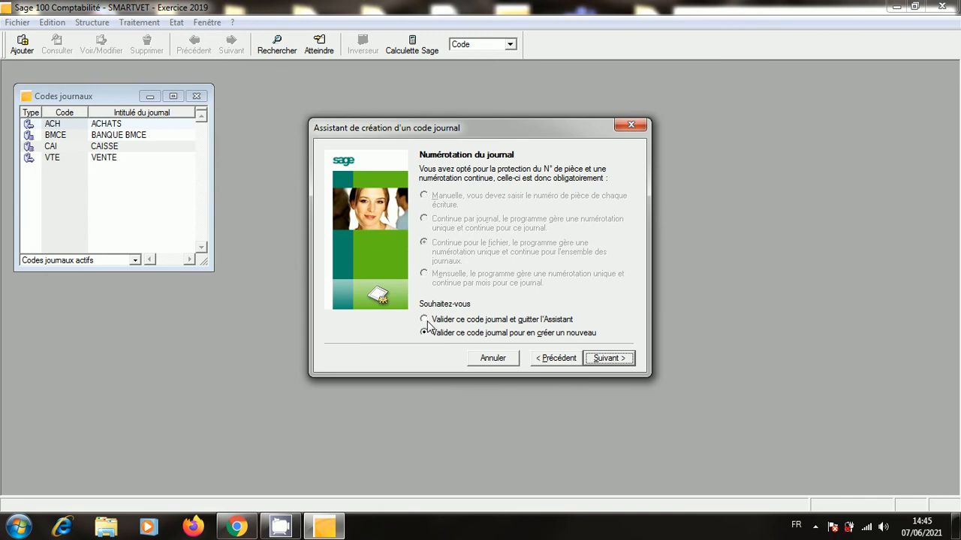
click(424, 320)
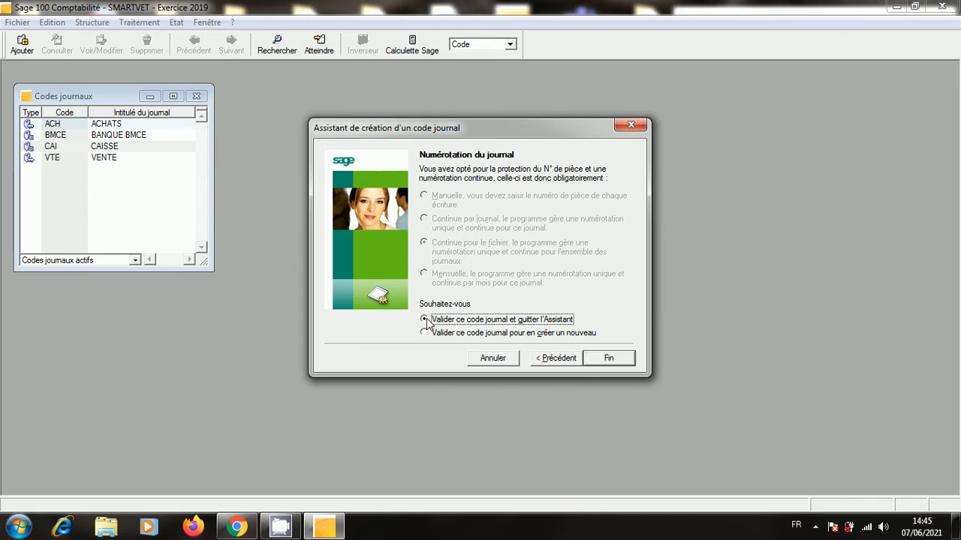
click(604, 359)
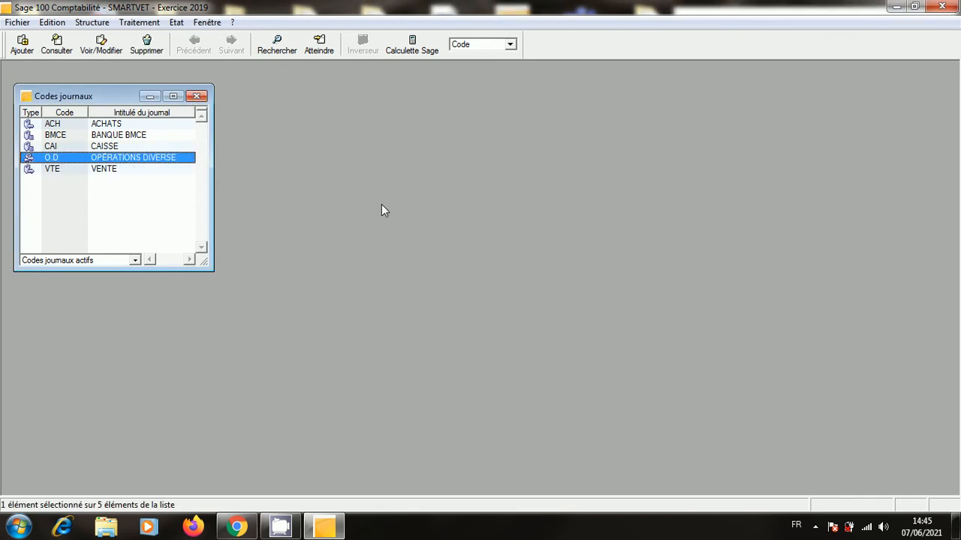
click(199, 97)
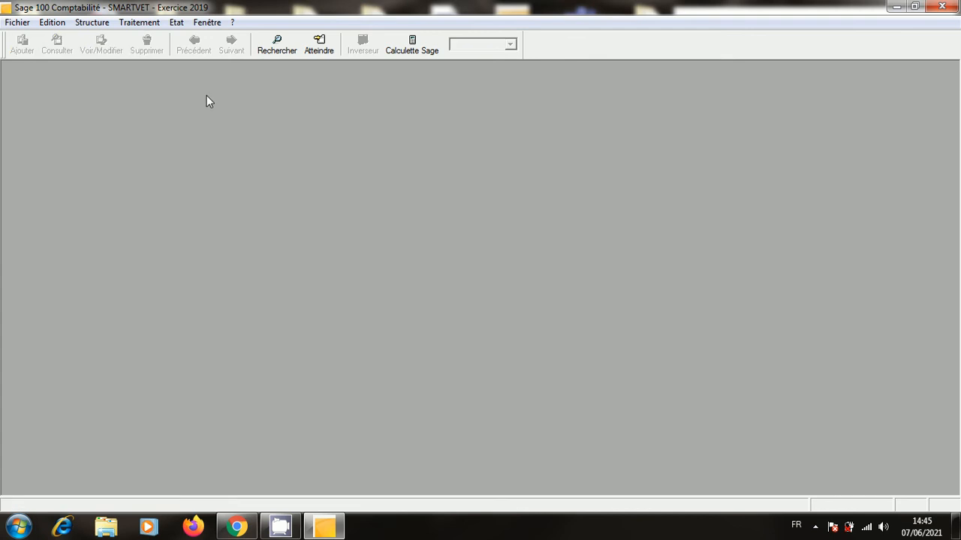
Open the EXAMEN BAC exam presentation from the desktop and scroll to slide 9.
click(897, 6)
double_click(128, 120)
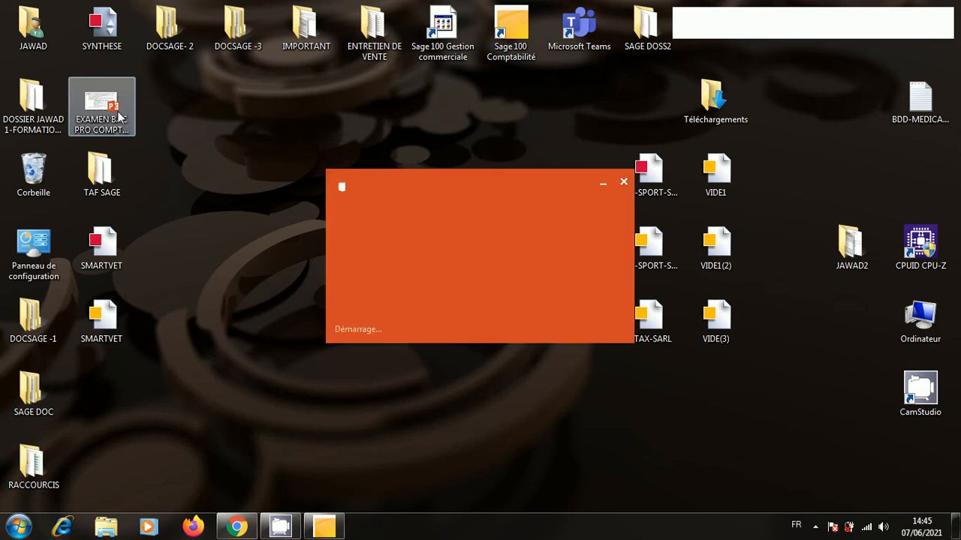
scroll(635, 323, down, 3)
scroll(635, 323, down, 10)
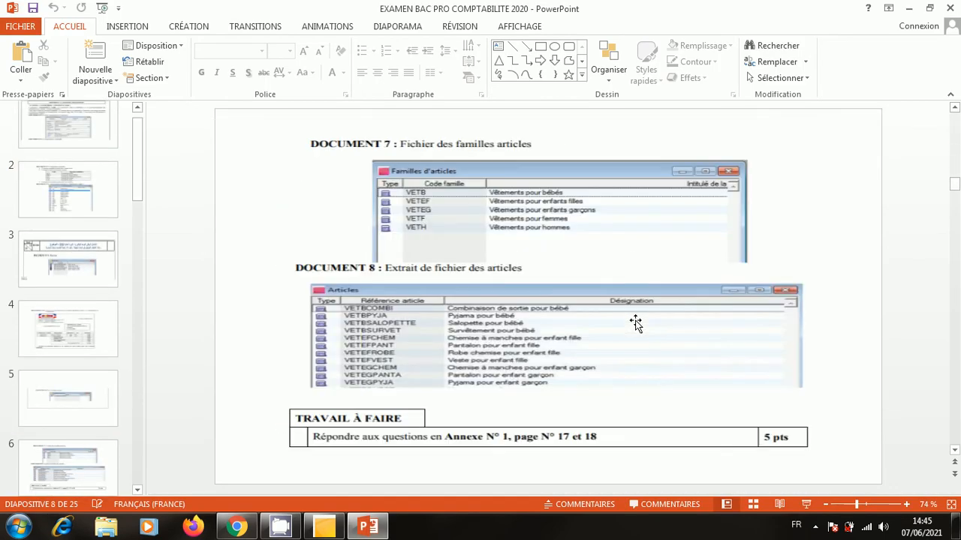
scroll(635, 322, up, 3)
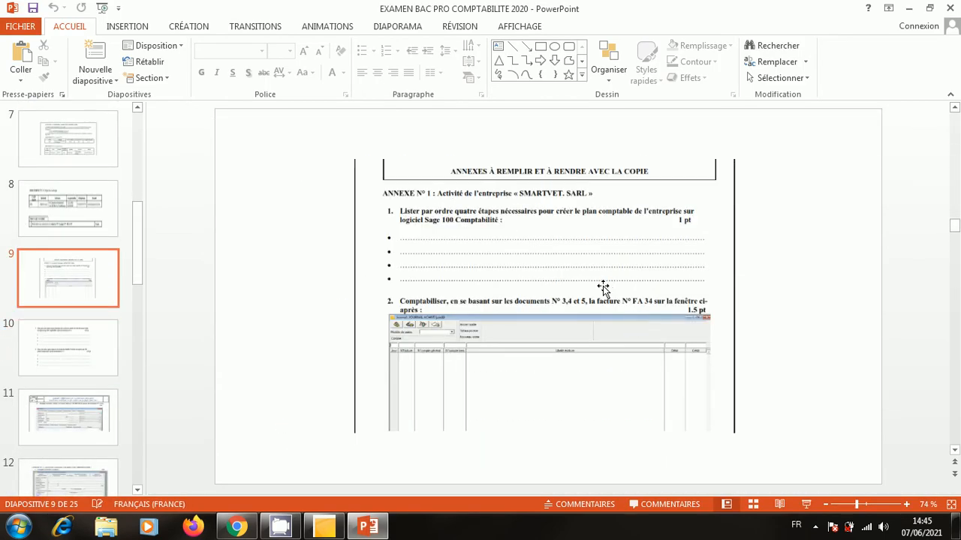
scroll(602, 287, up, 2)
scroll(602, 287, down, 2)
Play slide 9 as a slide show, then exit it and close the presentation.
click(810, 509)
click(787, 424)
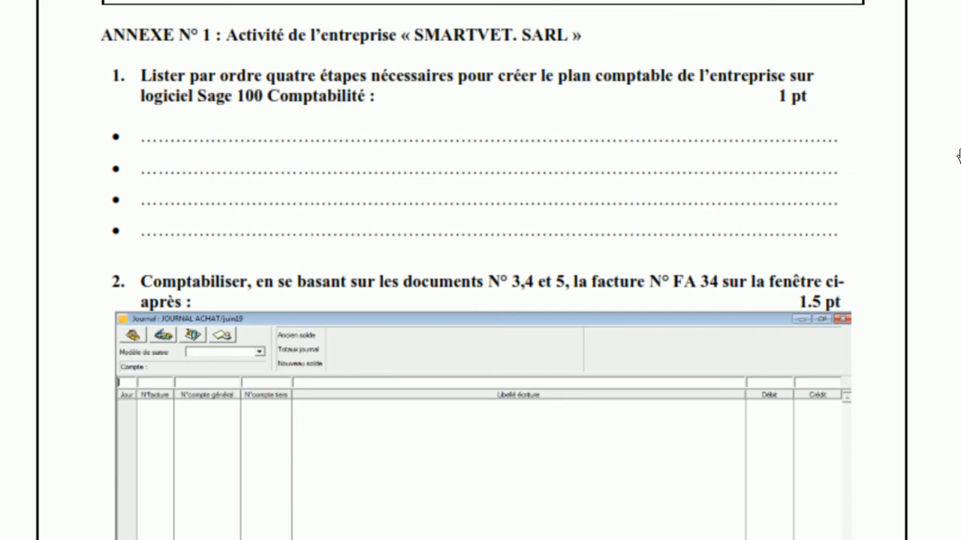
key(Escape)
key(Escape)
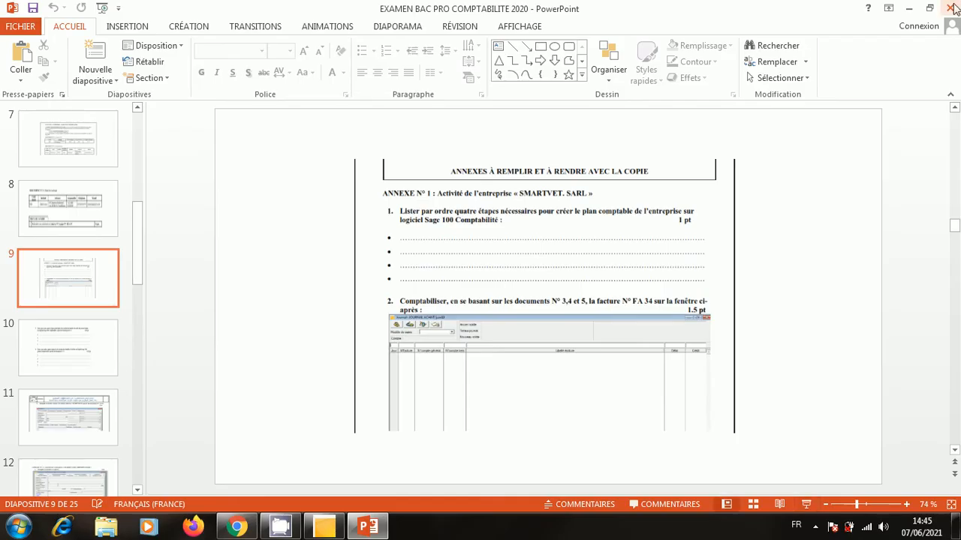
click(951, 8)
Show Traitement > Journaux de saisie in Sage, then reopen the EXAMEN BAC PRO presentation.
click(334, 531)
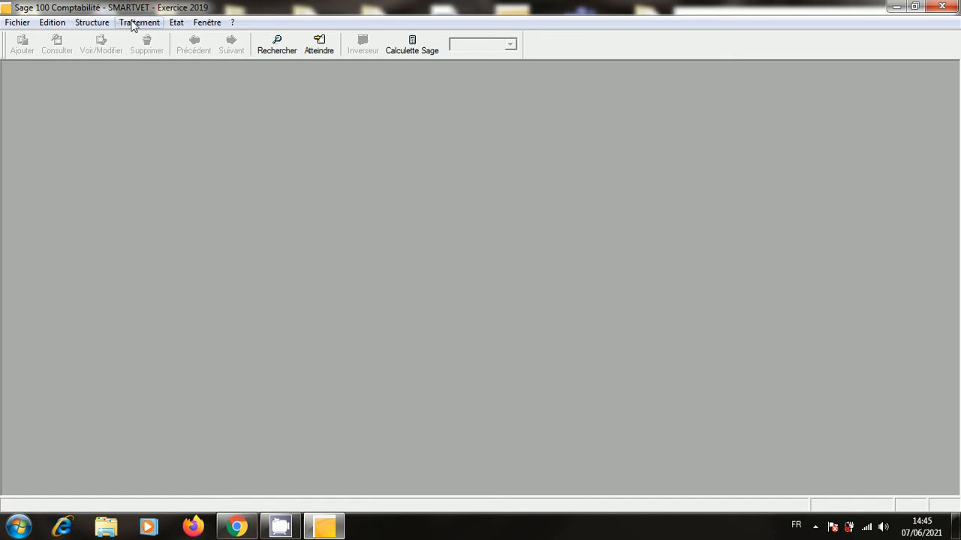
click(139, 22)
click(191, 121)
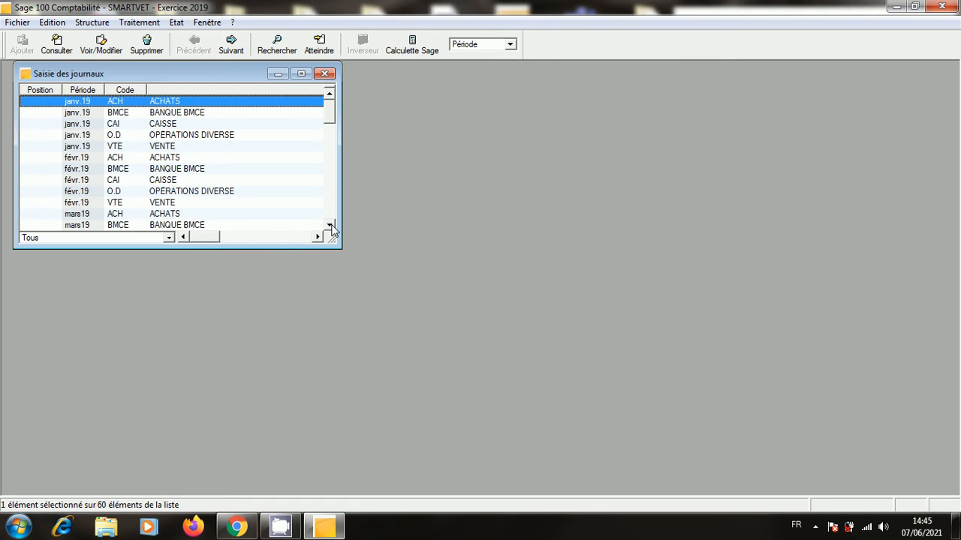
click(896, 6)
double_click(101, 105)
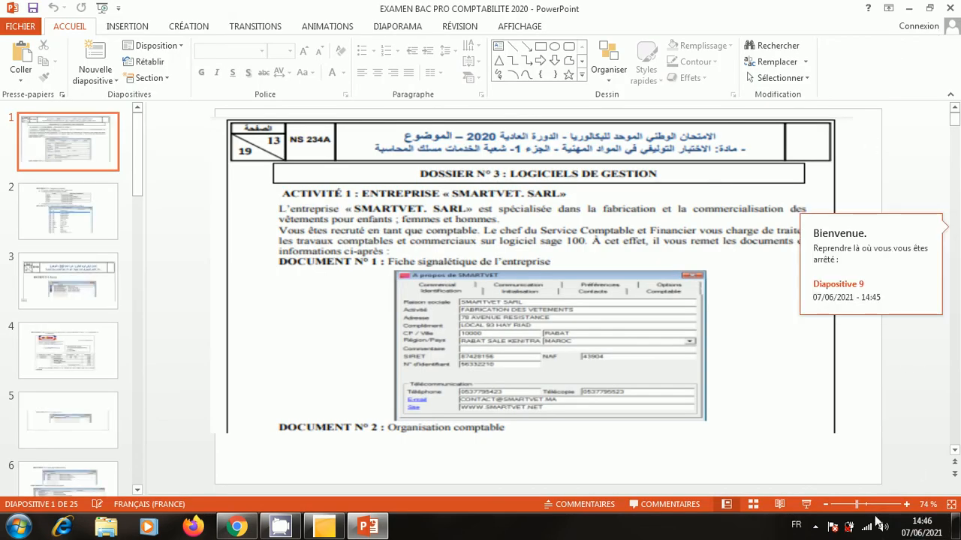
View the EXTRA HABITS invoice FA 34 (Document N°5) full screen, then minimize PowerPoint.
click(807, 505)
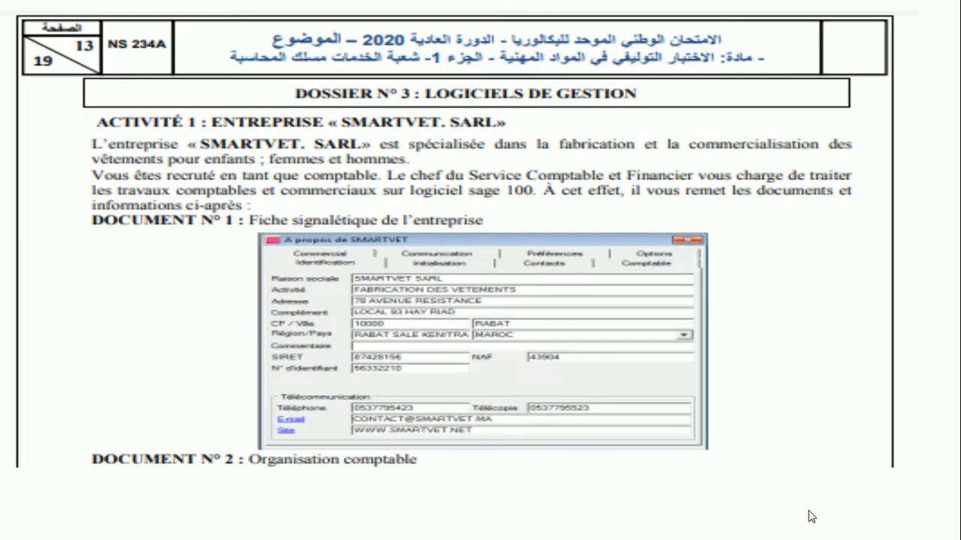
scroll(798, 288, down, 2)
scroll(800, 289, down, 1)
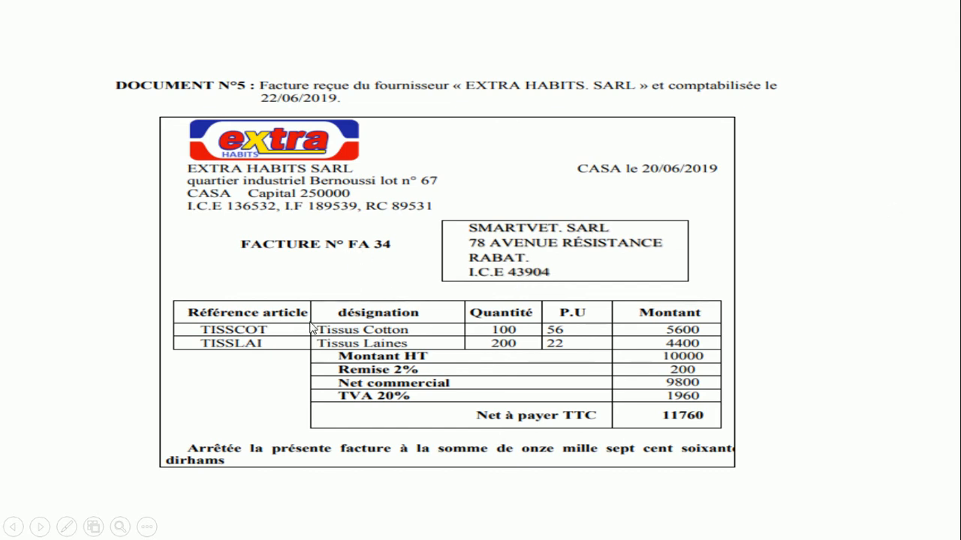
key(Escape)
click(908, 7)
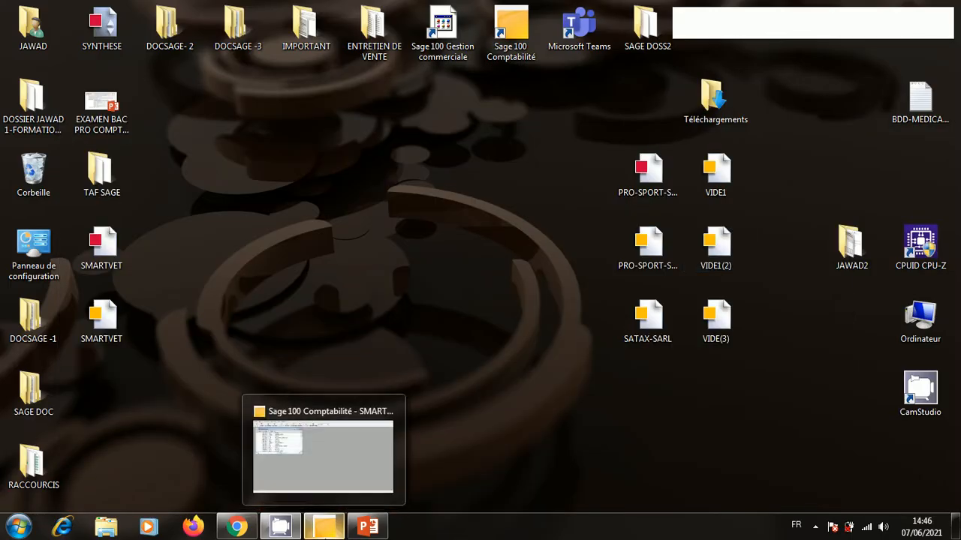
Reopen the entry journals list and open the ACHATS/juin19 purchase journal.
click(325, 526)
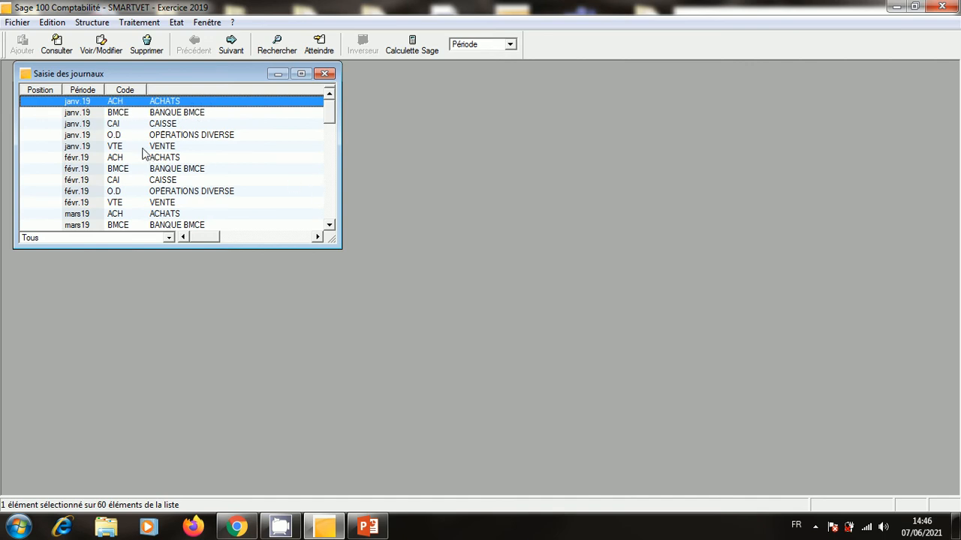
click(324, 73)
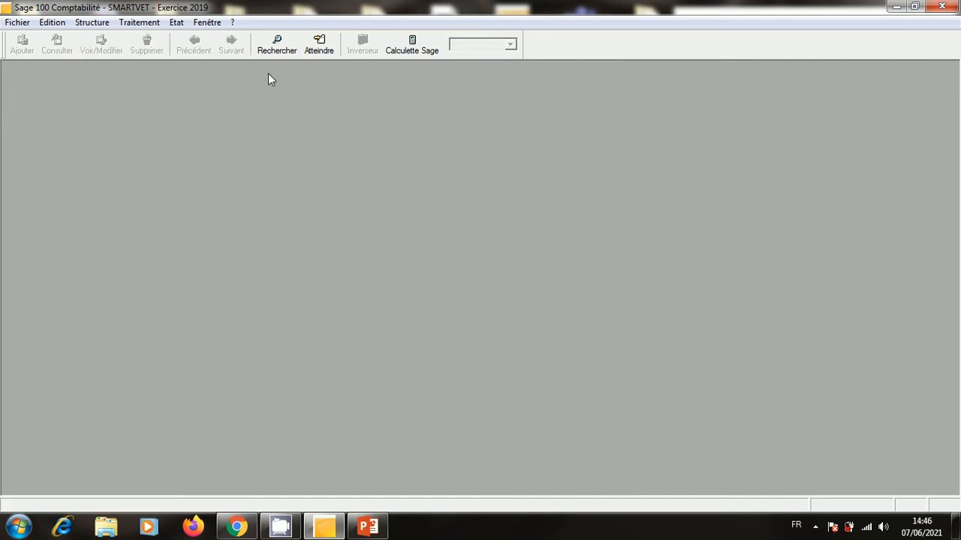
click(158, 25)
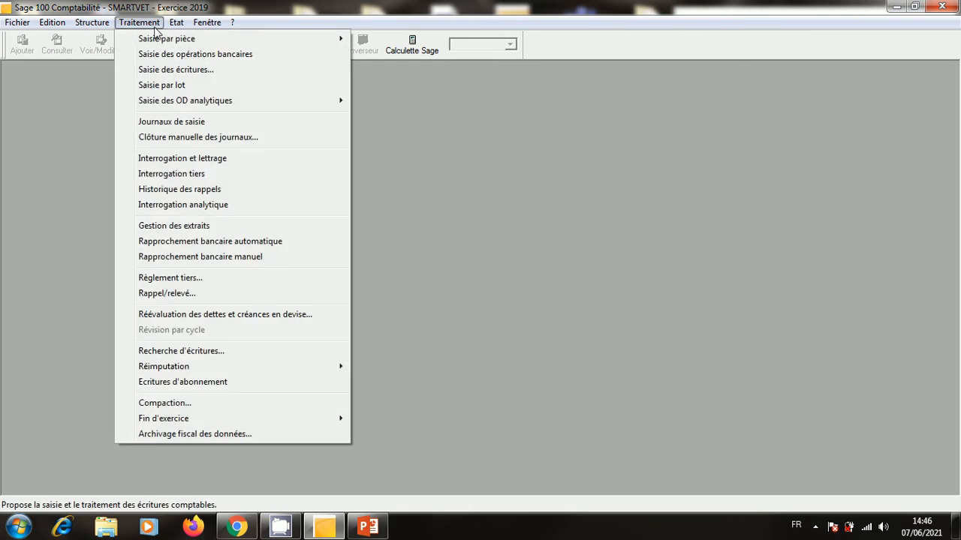
click(169, 124)
click(328, 225)
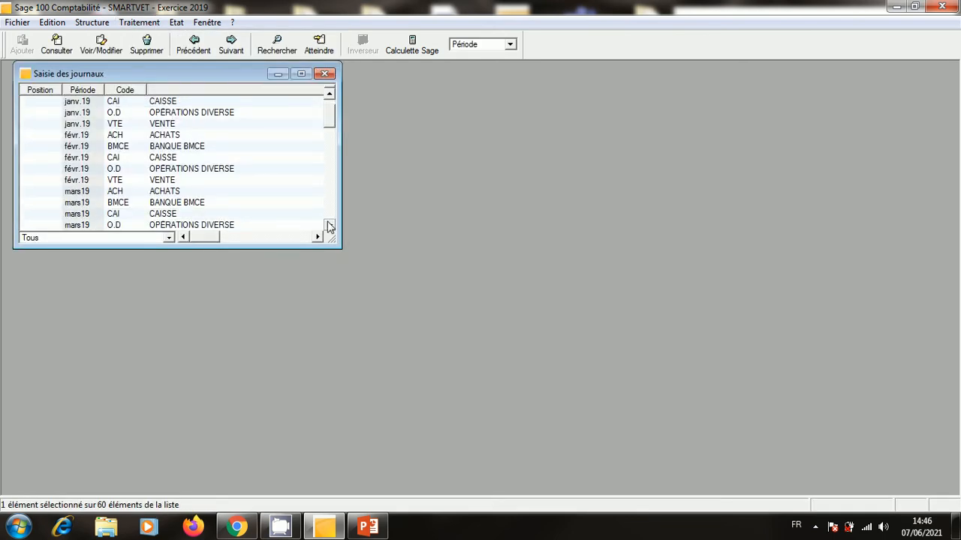
click(328, 225)
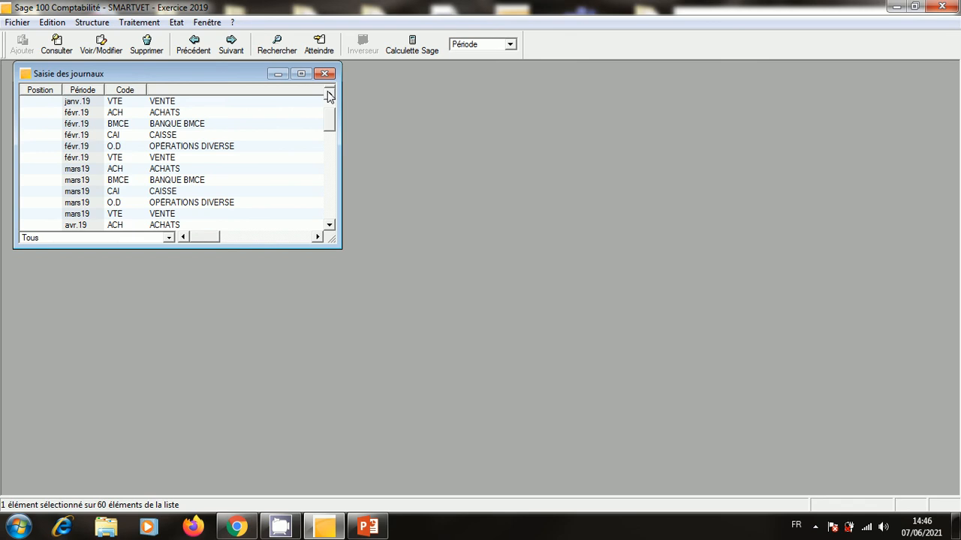
click(328, 225)
click(329, 225)
click(328, 225)
click(329, 225)
click(329, 225)
click(329, 225)
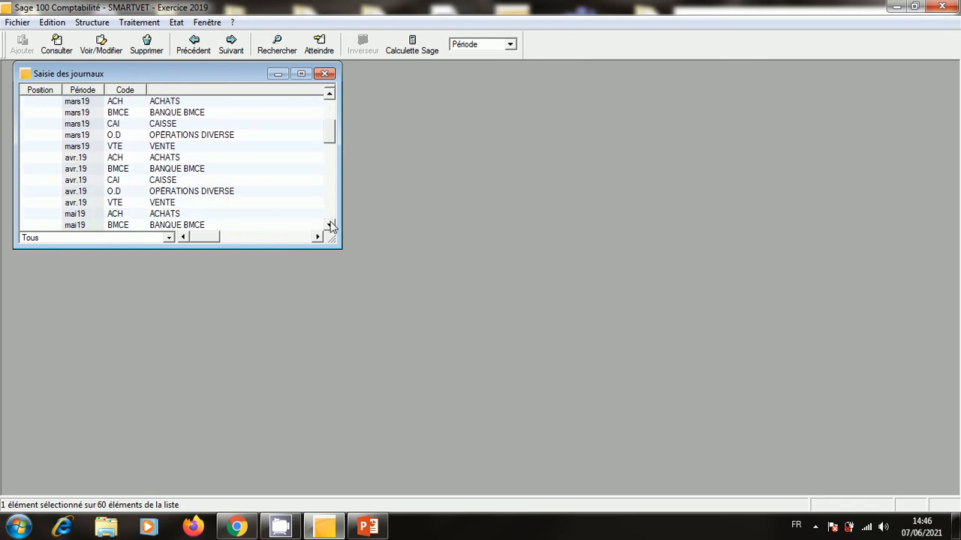
click(328, 226)
click(328, 225)
click(328, 225)
click(329, 225)
click(329, 225)
click(328, 225)
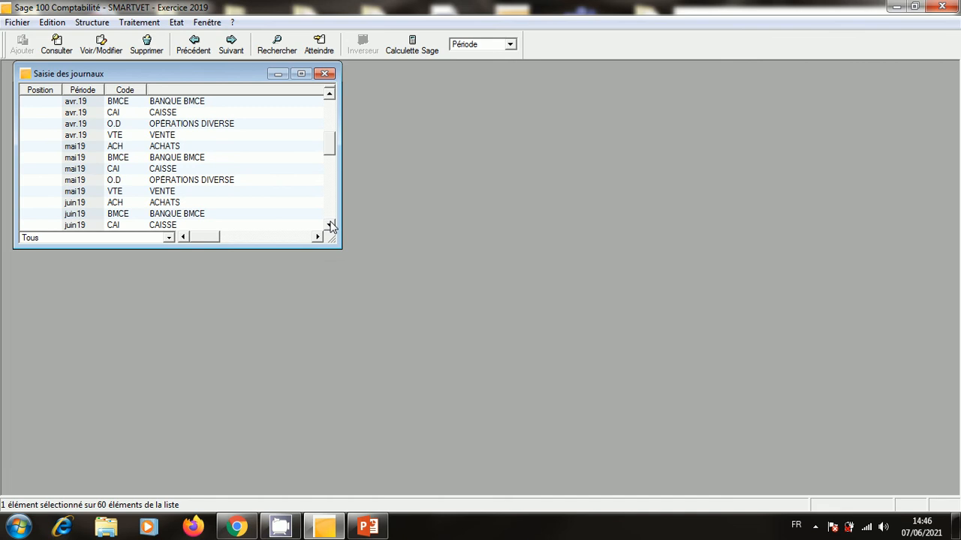
double_click(151, 204)
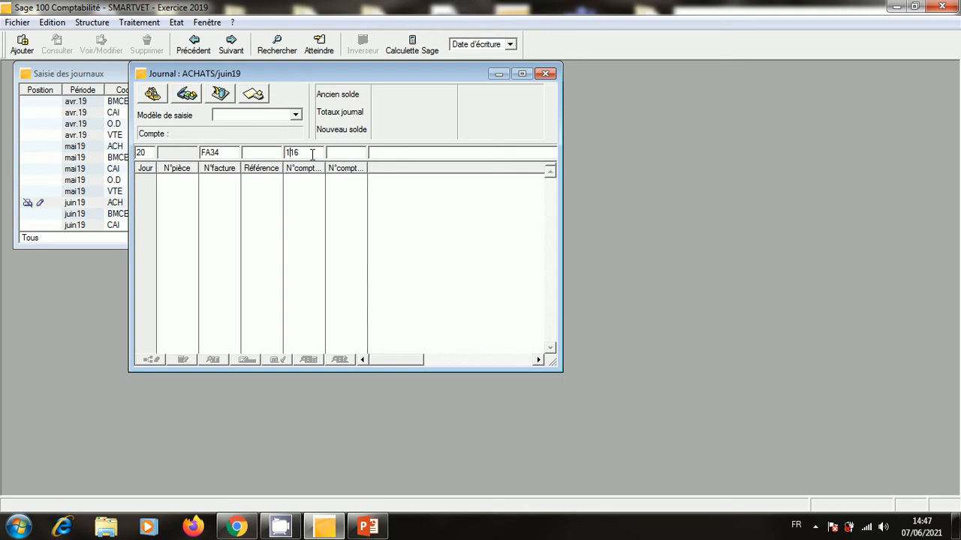
Debit account 6111 by 9 800 for FA34, then begin the E.TVA R.20% VAT line.
double_click(312, 154)
key(BackSpace)
key(Tab)
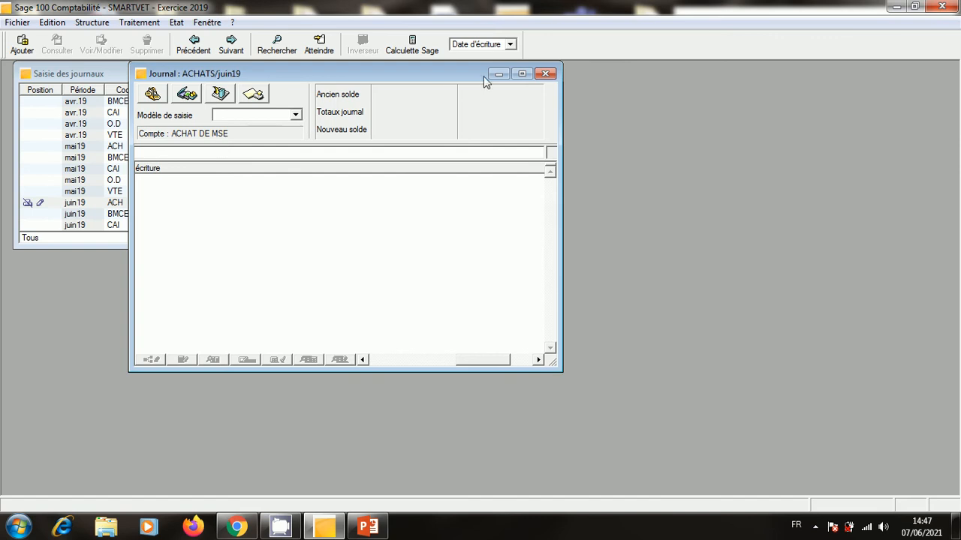
click(521, 73)
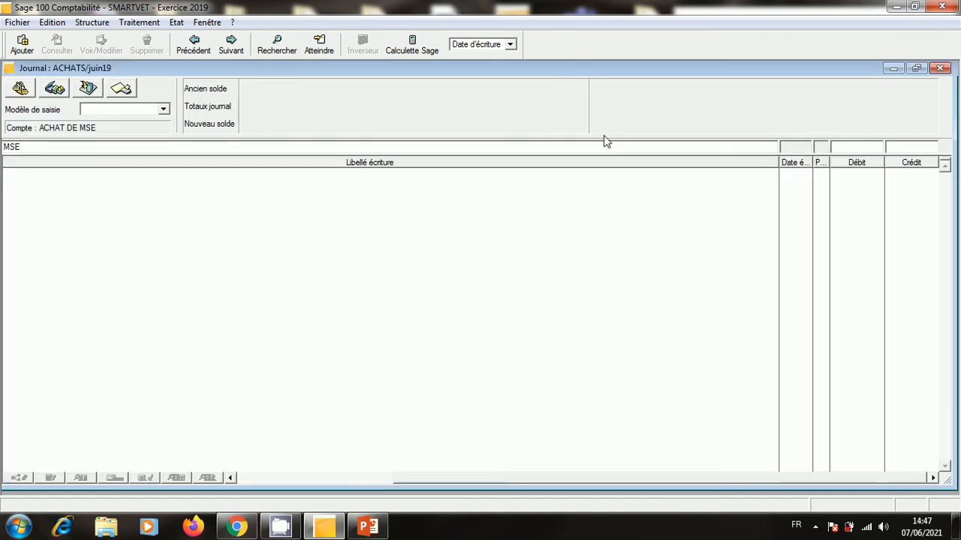
click(860, 145)
text(9800)
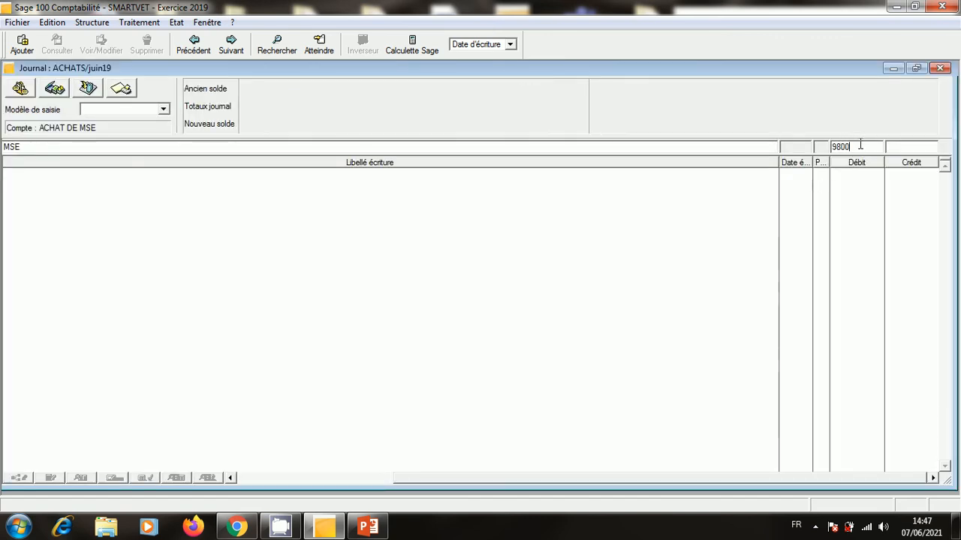
key(Return)
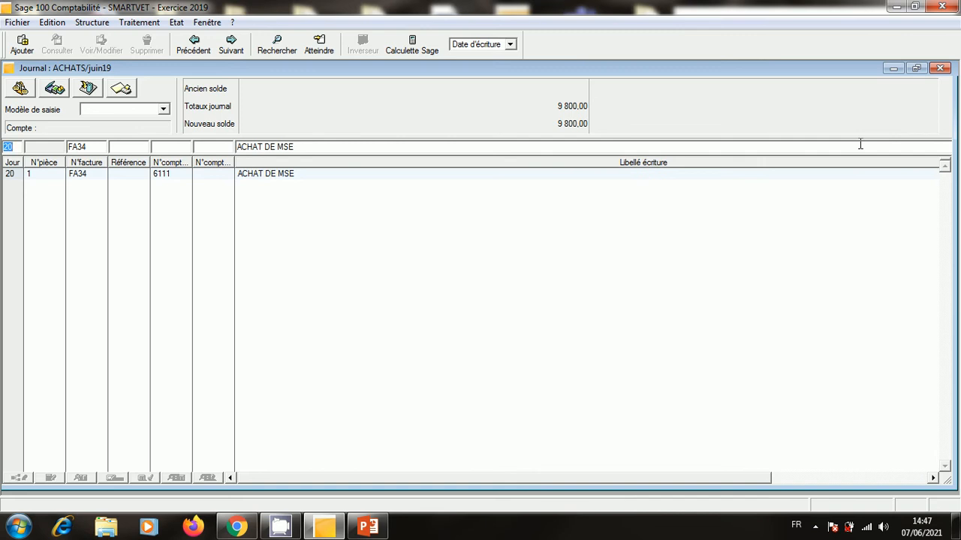
key(Tab)
key(Tab)
key(Tab)
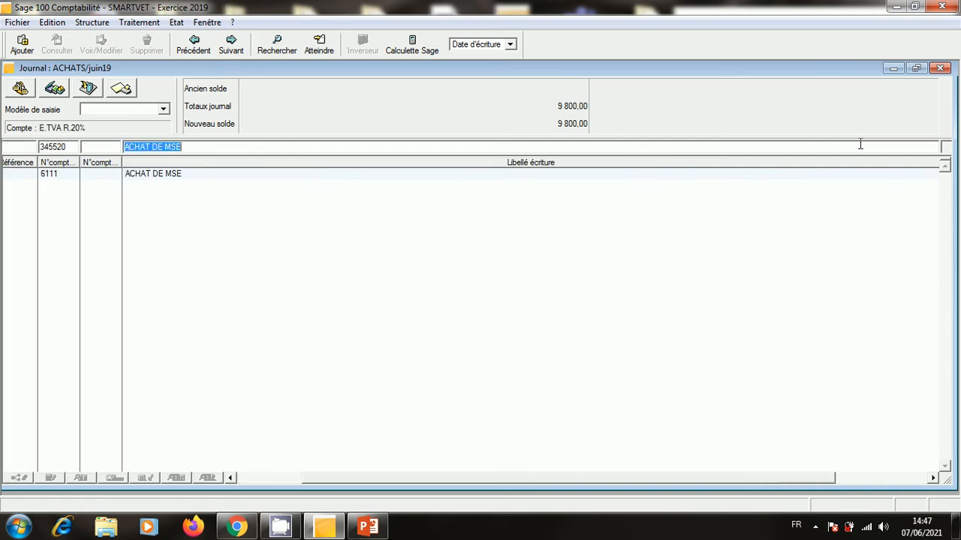
click(50, 131)
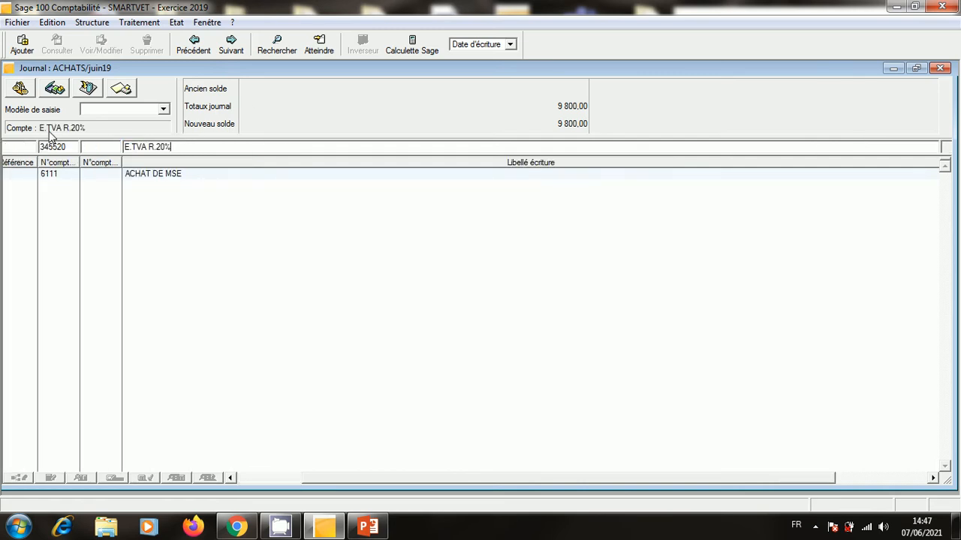
key(Return)
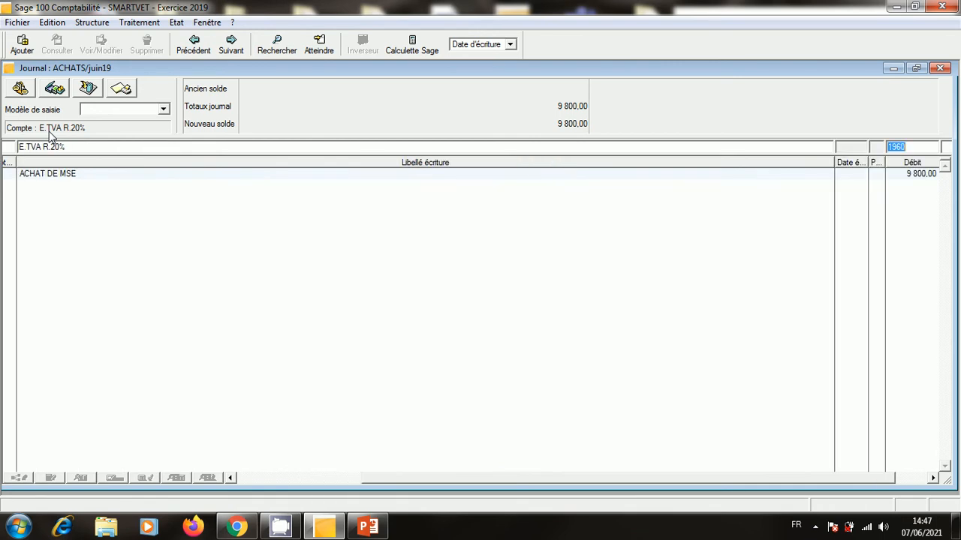
Validate the 1 960 VAT debit and post supplier account 4411 with an 11 760 credit.
key(Return)
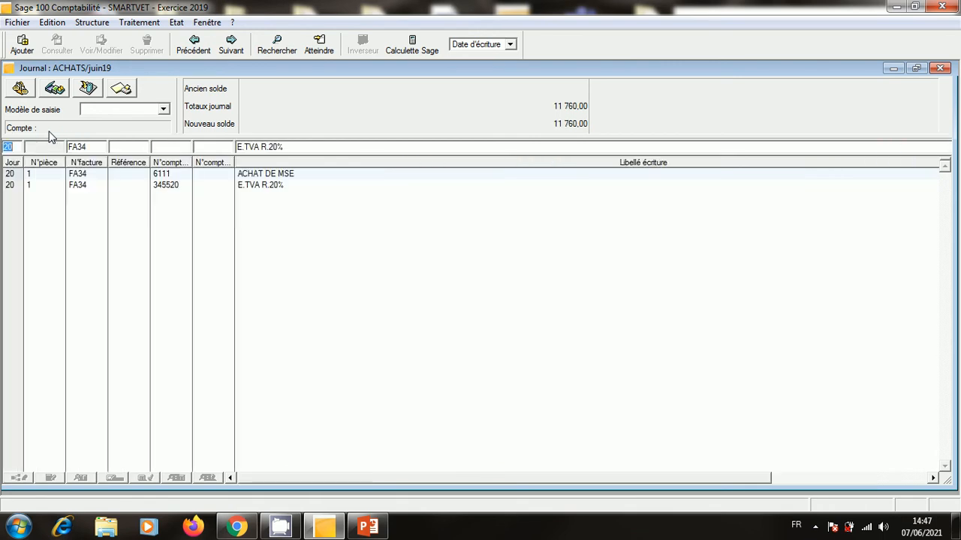
key(Return)
key(Return)
key(shift+Tab)
key(Tab)
key(Tab)
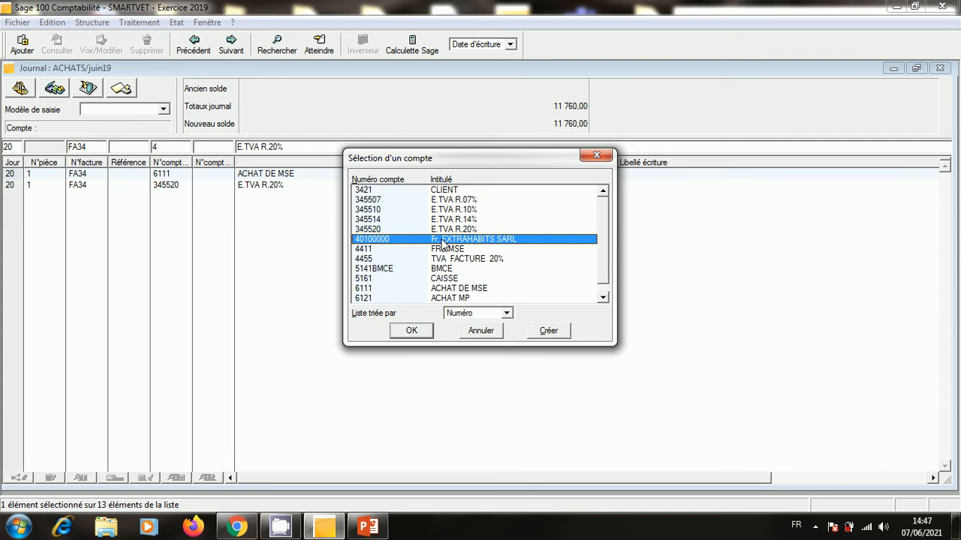
click(596, 156)
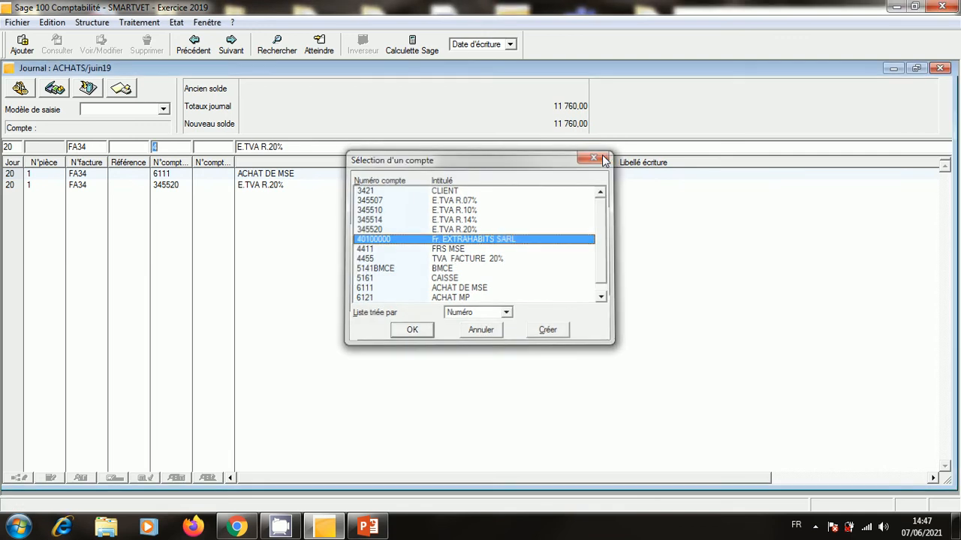
click(171, 148)
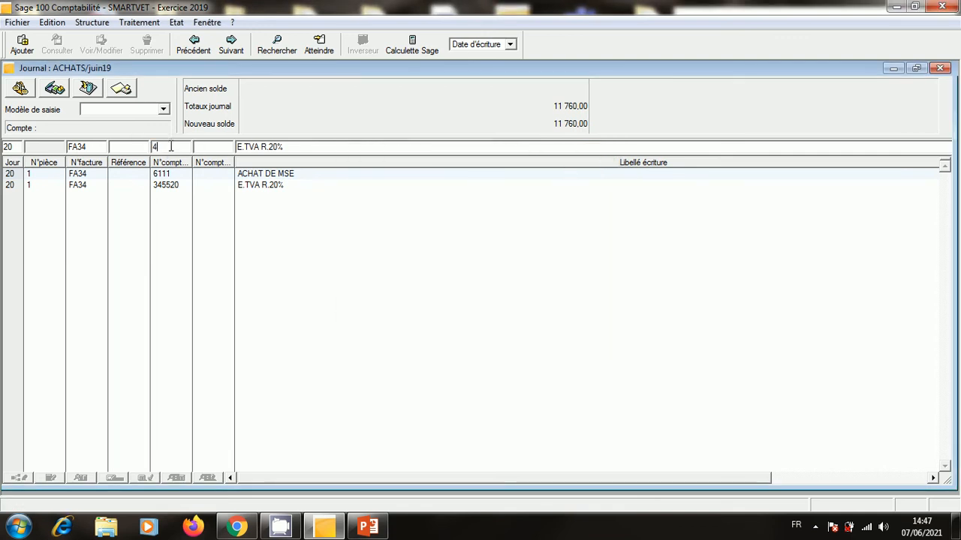
key(Tab)
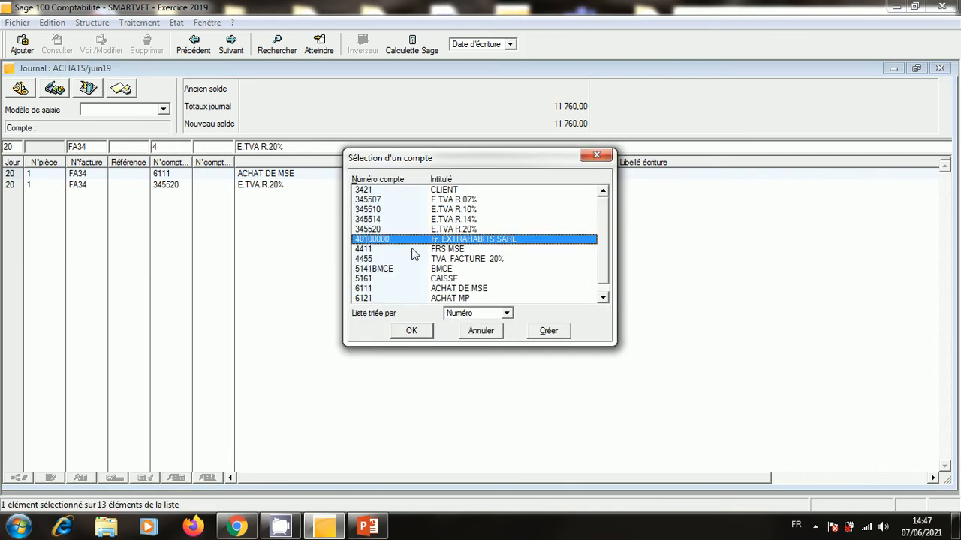
double_click(406, 248)
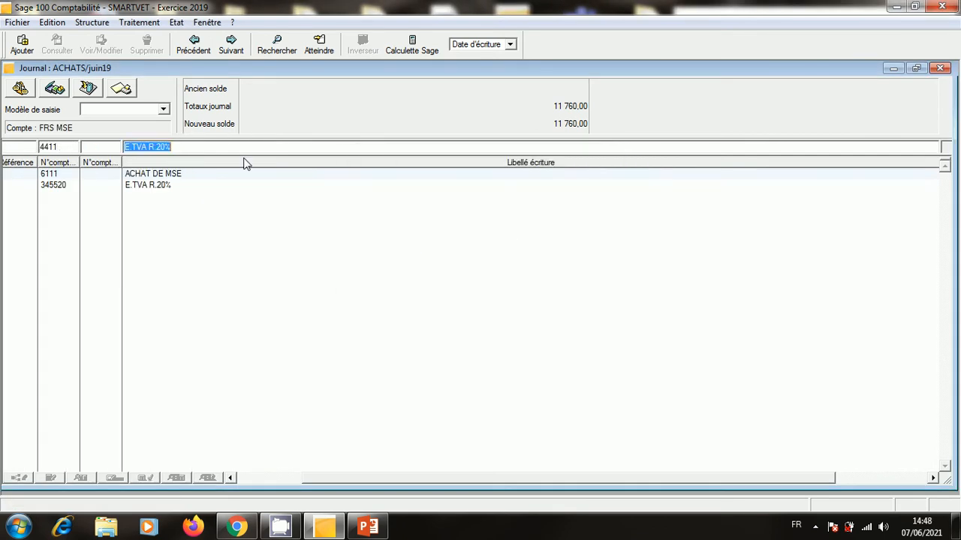
key(Tab)
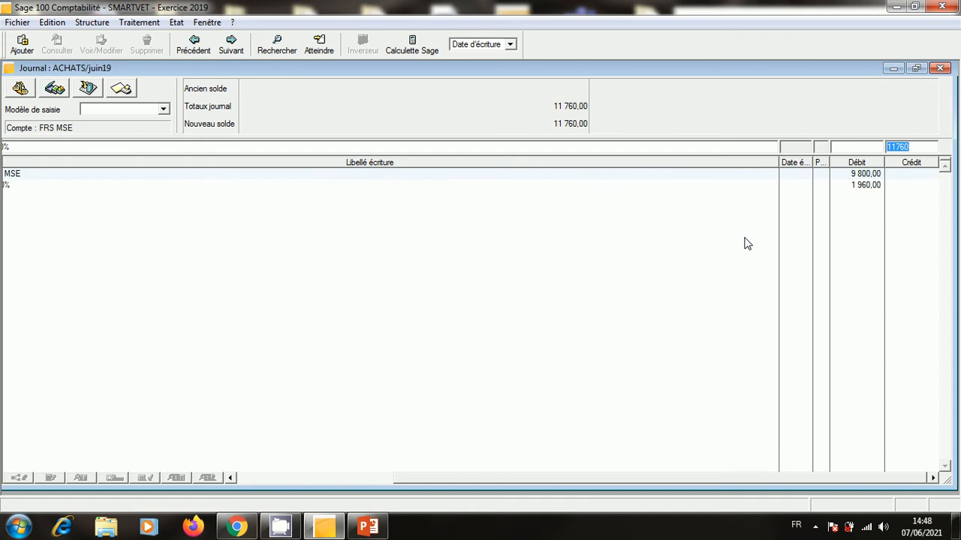
key(Return)
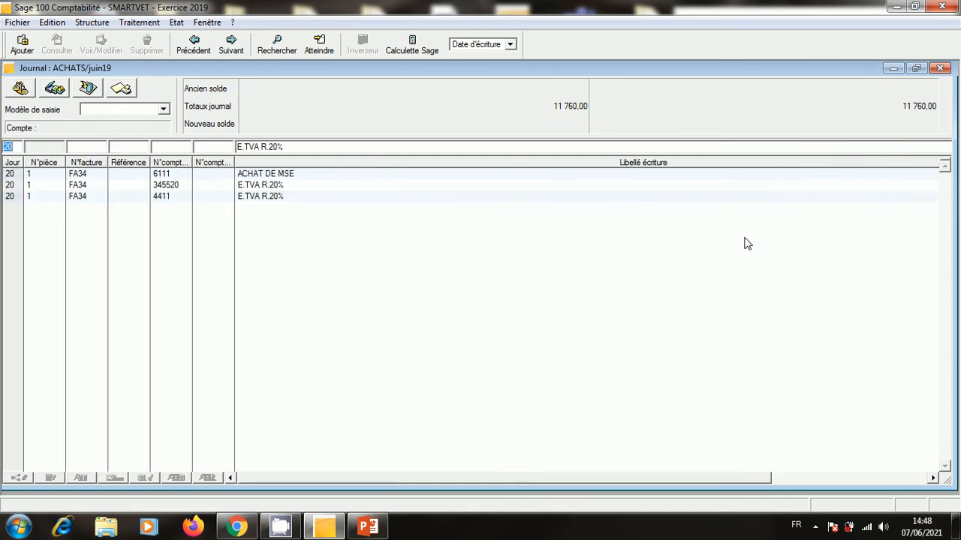
Reopen the 4411 line and browse the supplier third-party list without choosing one.
click(201, 197)
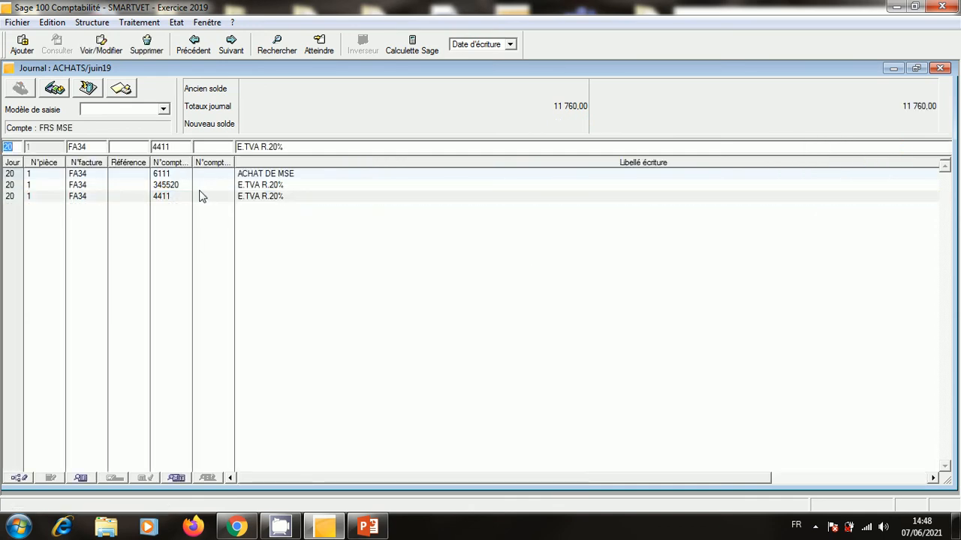
click(209, 147)
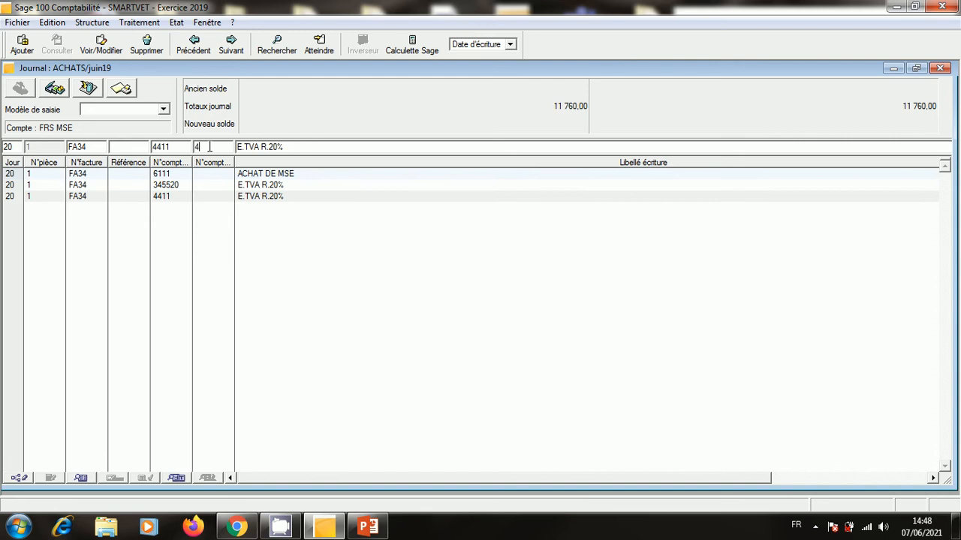
key(Tab)
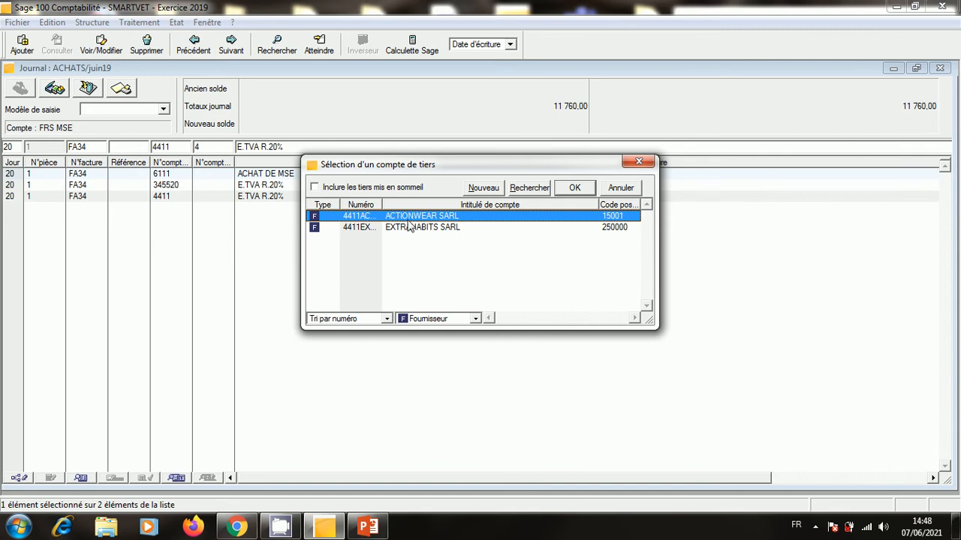
click(641, 160)
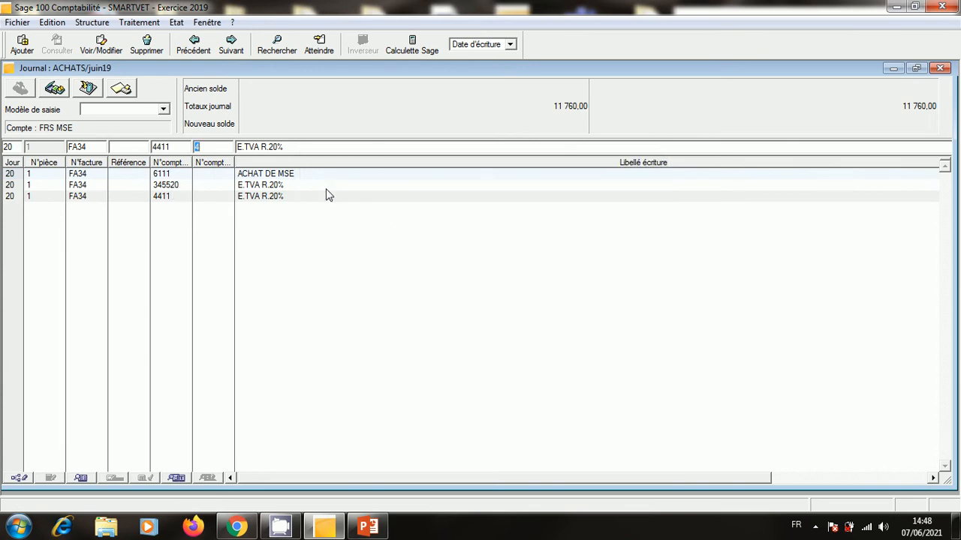
key(BackSpace)
drag(933, 481, 933, 481)
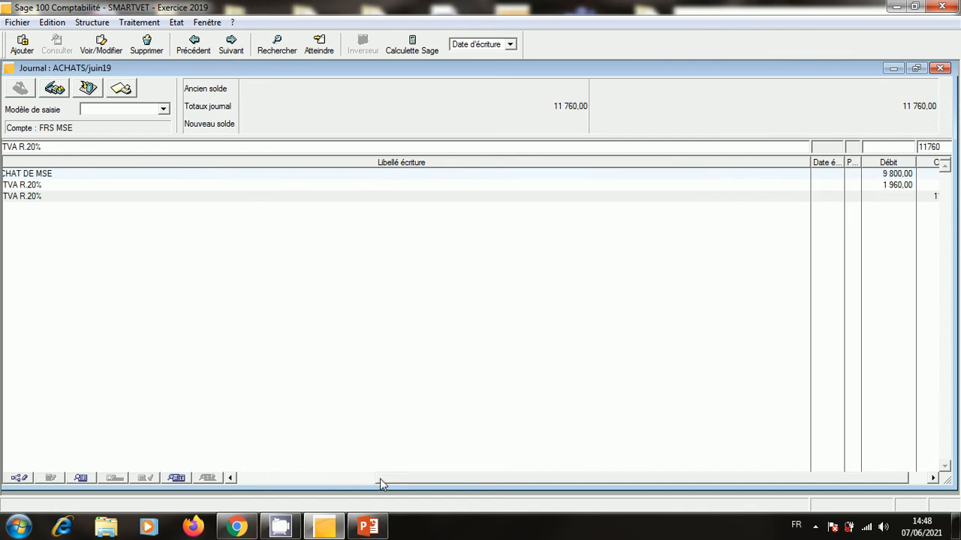
drag(379, 479, 276, 479)
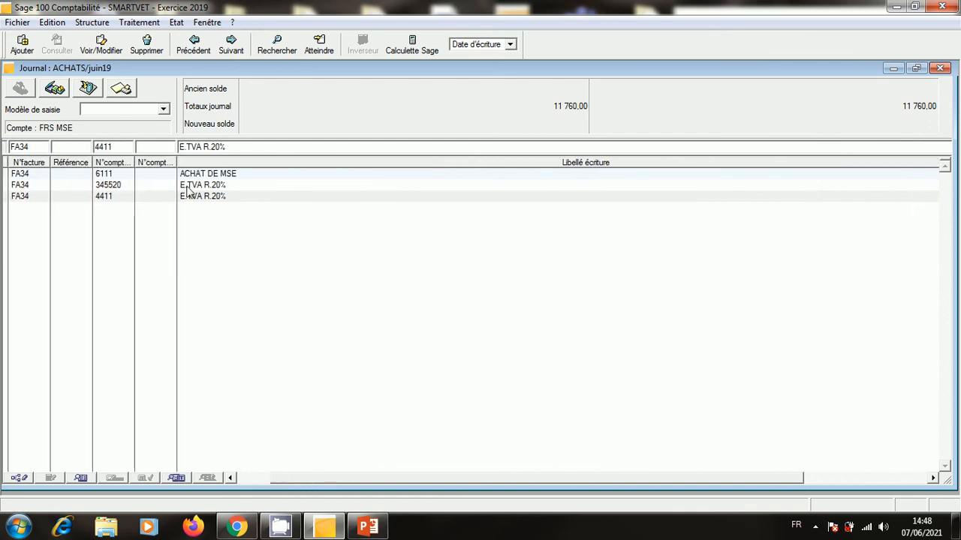
drag(617, 478, 847, 518)
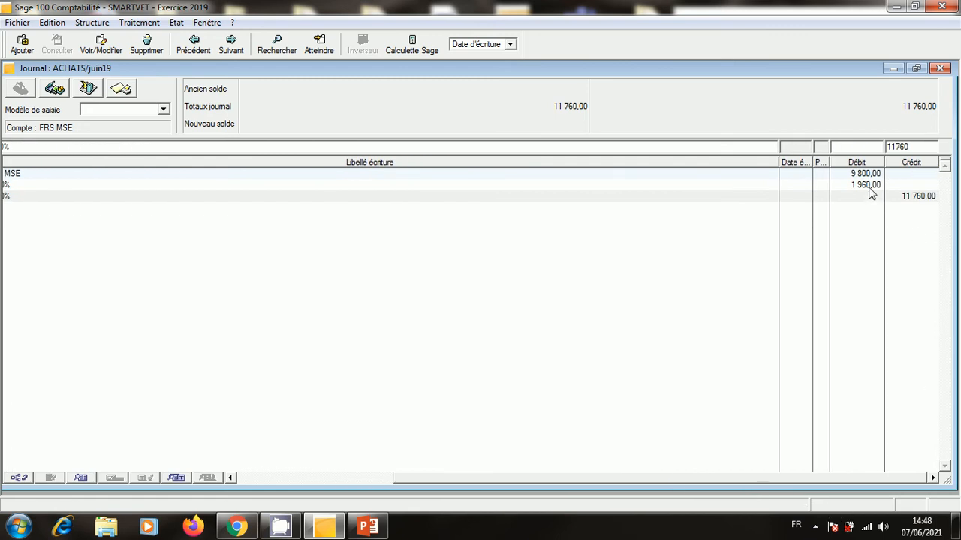
drag(537, 479, 354, 481)
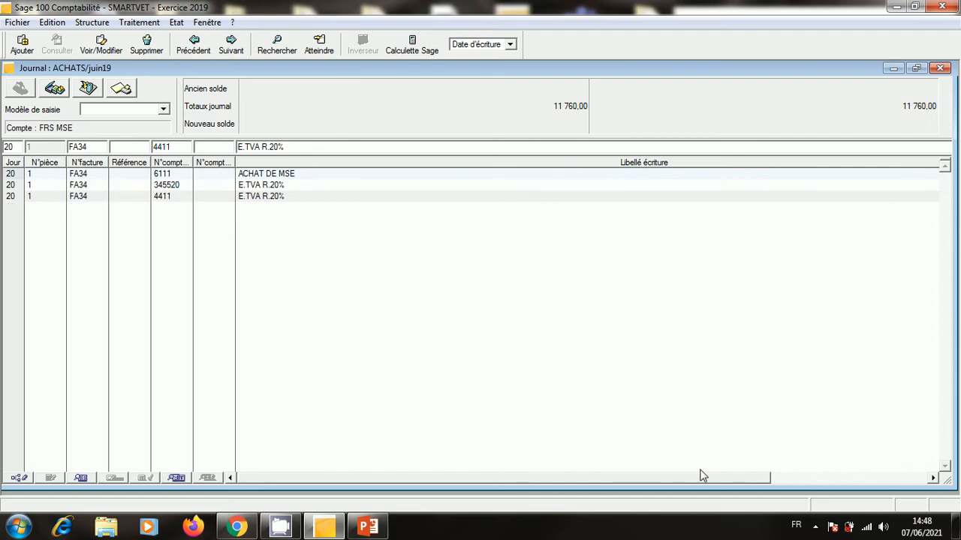
drag(735, 484, 941, 480)
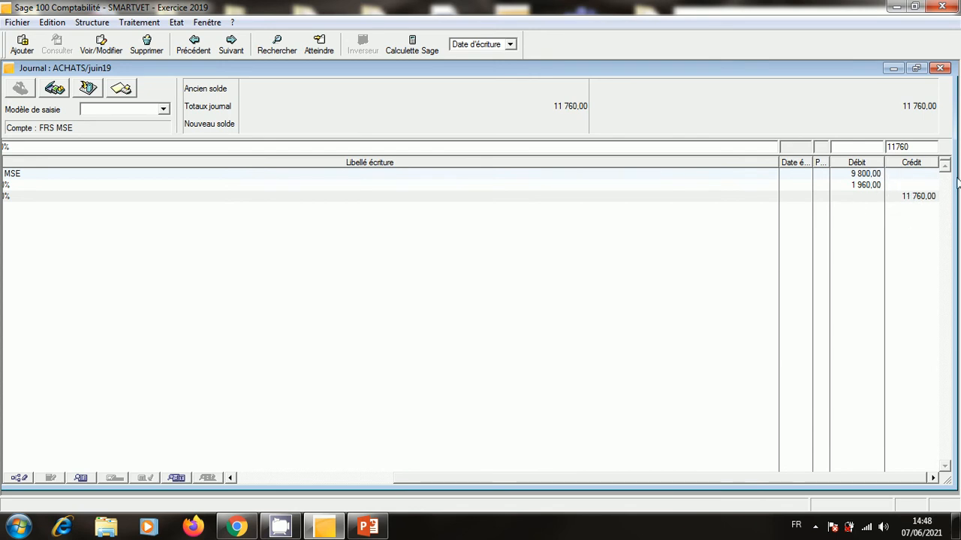
drag(591, 479, 386, 457)
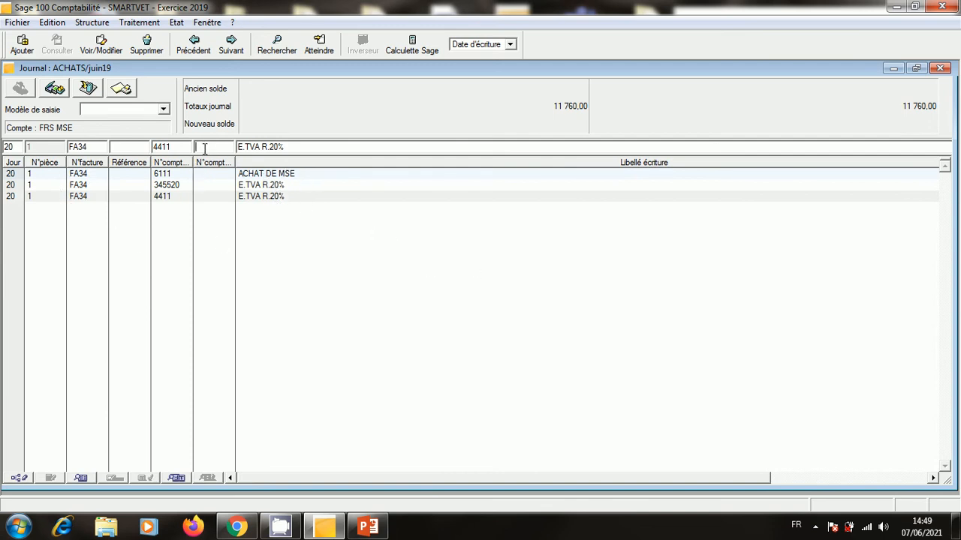
Assign third-party supplier EXTRAHABITS SARL to FA34's 4411 line and validate it.
key(Return)
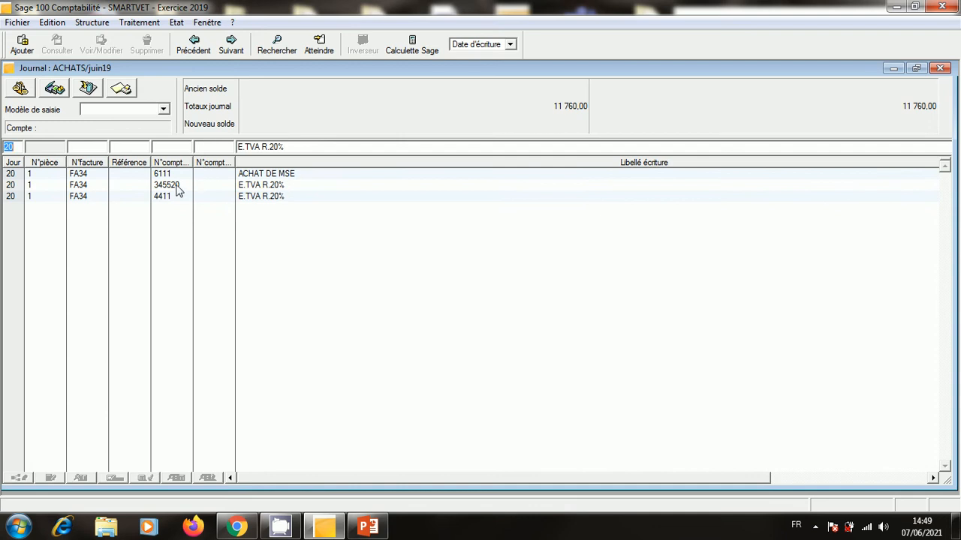
click(204, 196)
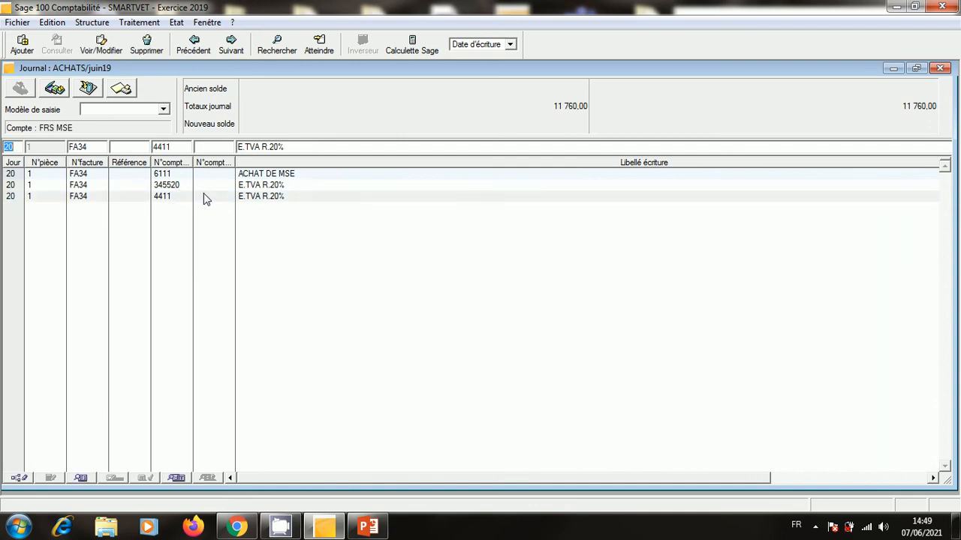
click(178, 147)
click(127, 197)
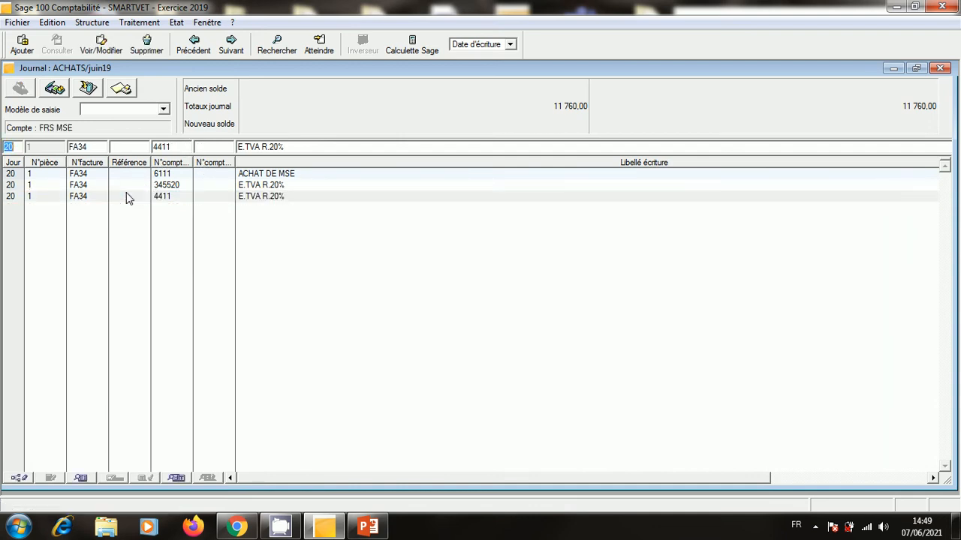
click(220, 145)
click(180, 148)
key(Tab)
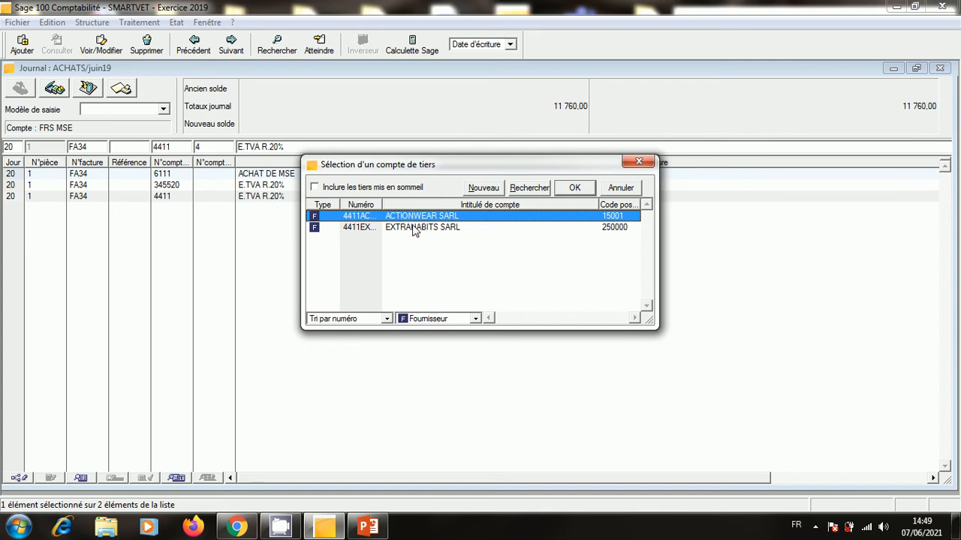
click(415, 232)
double_click(414, 228)
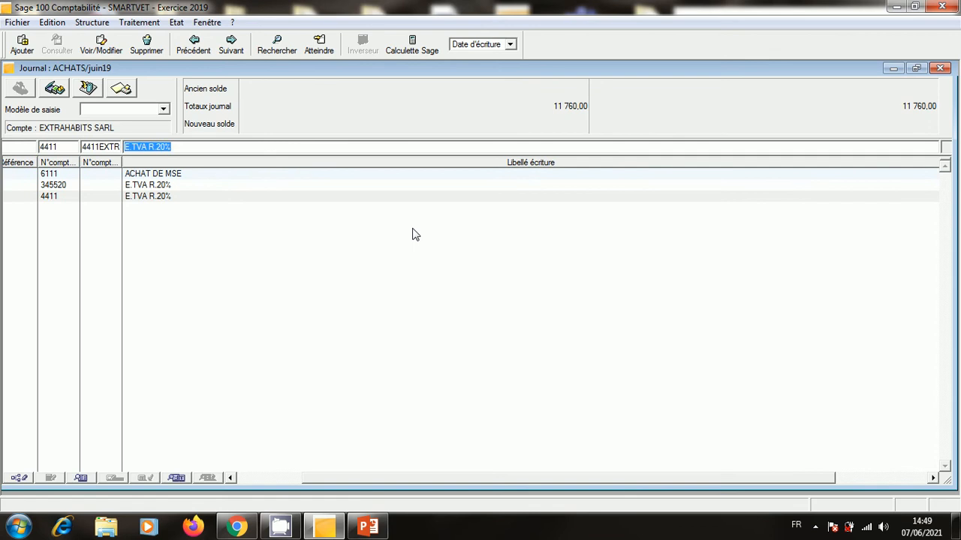
key(Return)
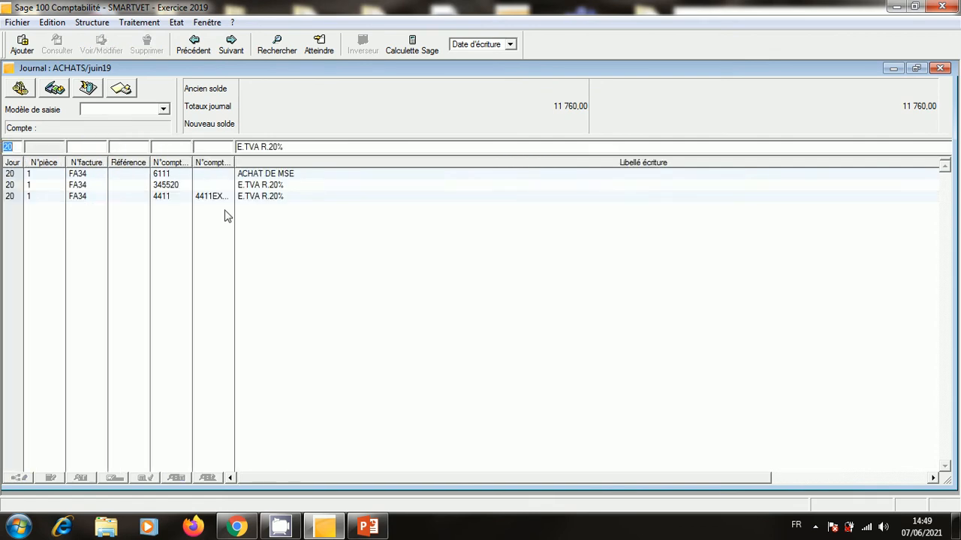
click(224, 199)
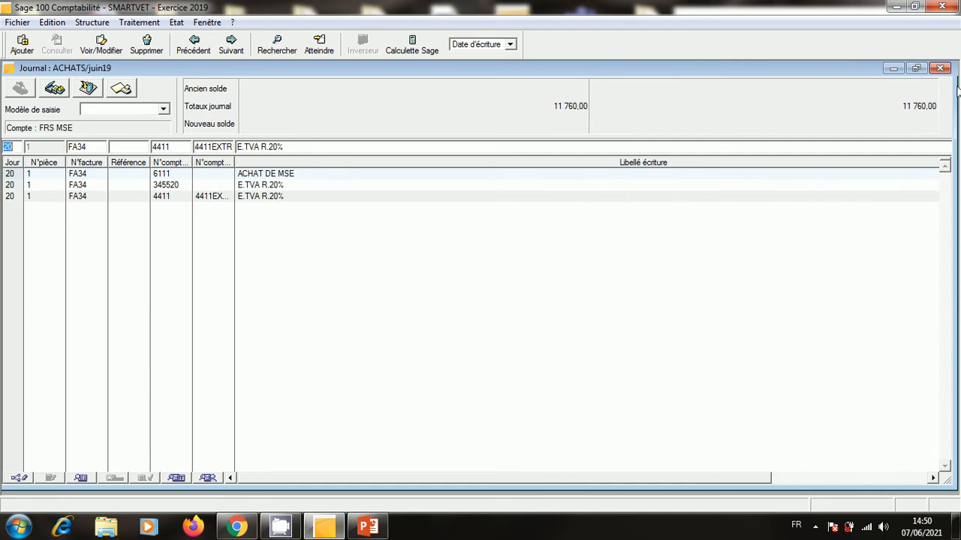
Close the journal windows and add a new entry model under Structure > Modèles de saisie.
click(941, 69)
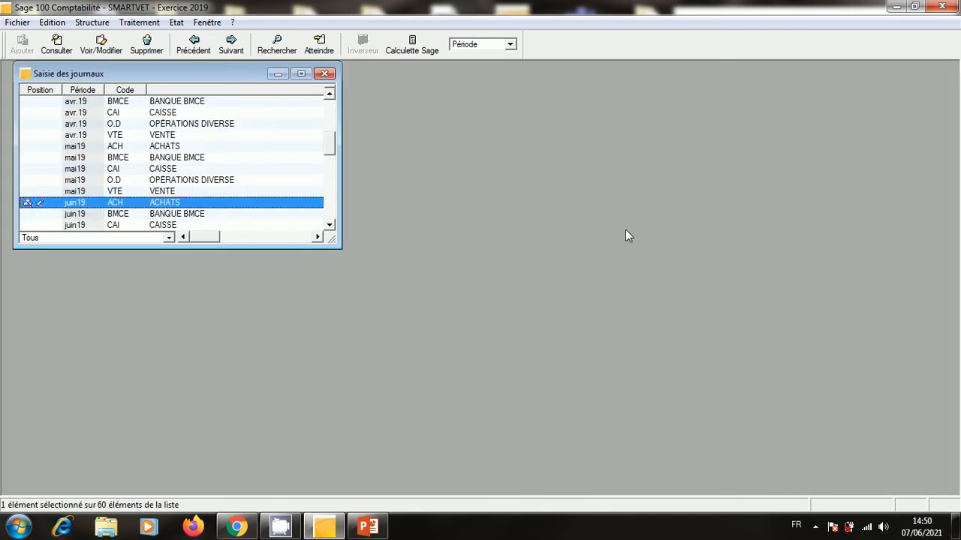
click(323, 75)
click(92, 22)
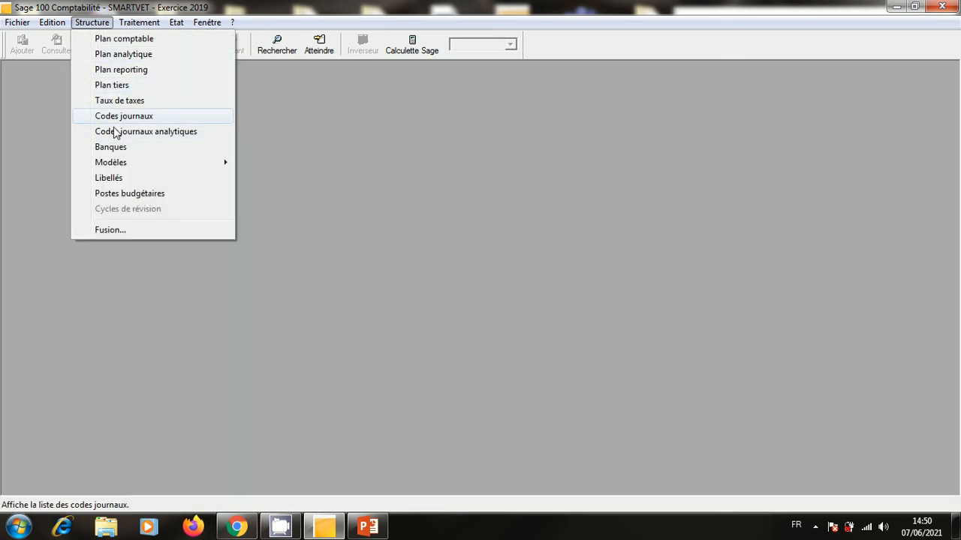
mouse_move(112, 162)
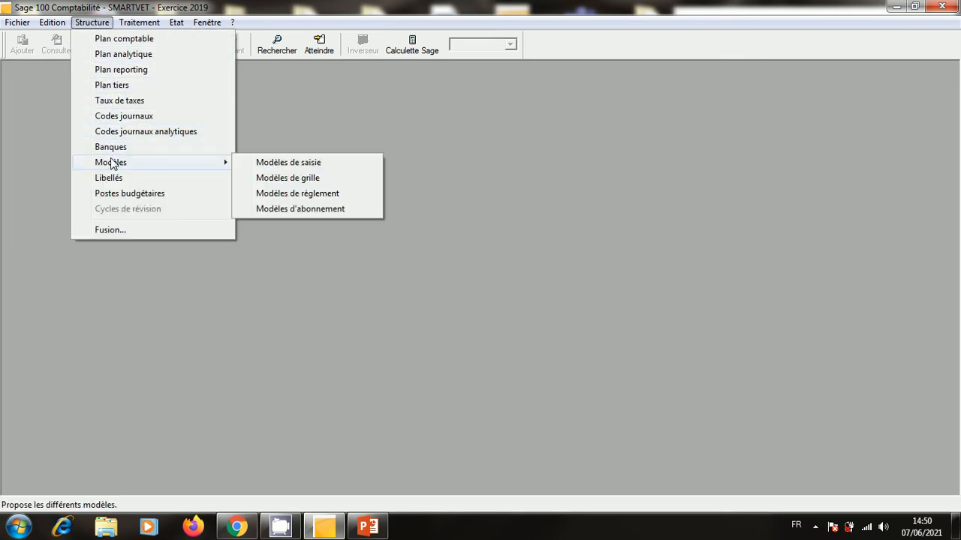
click(296, 161)
right_click(187, 164)
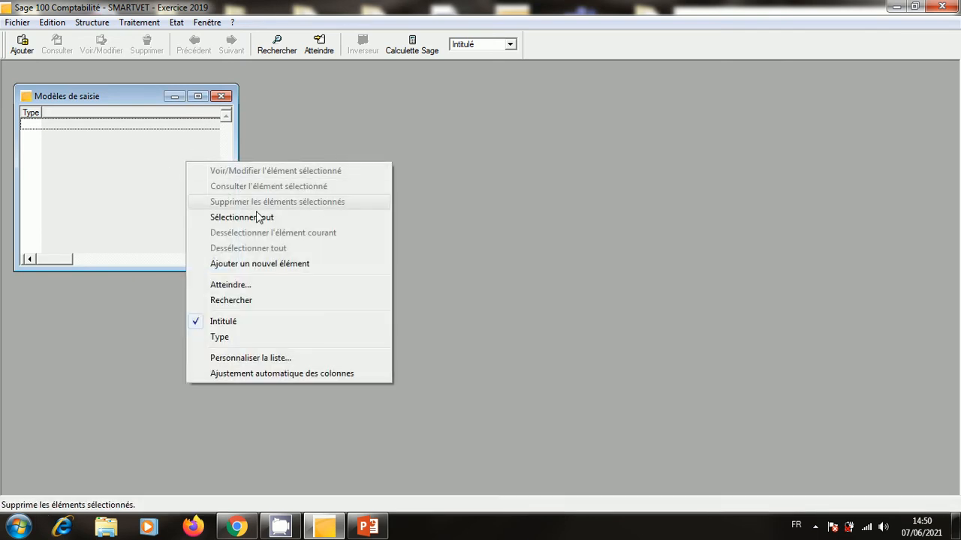
click(267, 263)
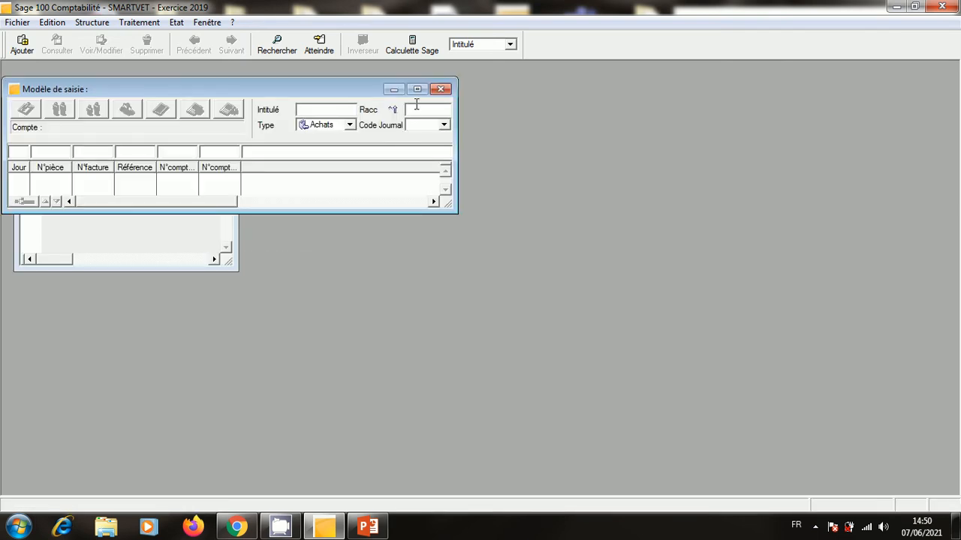
click(417, 90)
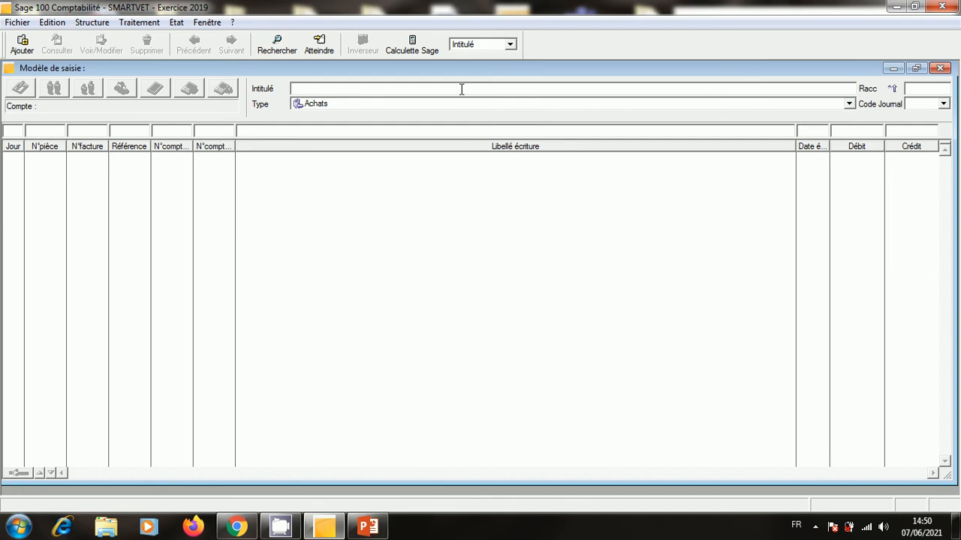
Title the model ACHAT A CREDIT 14% with journal code ACH.
text(ACHAT A 8CRE)
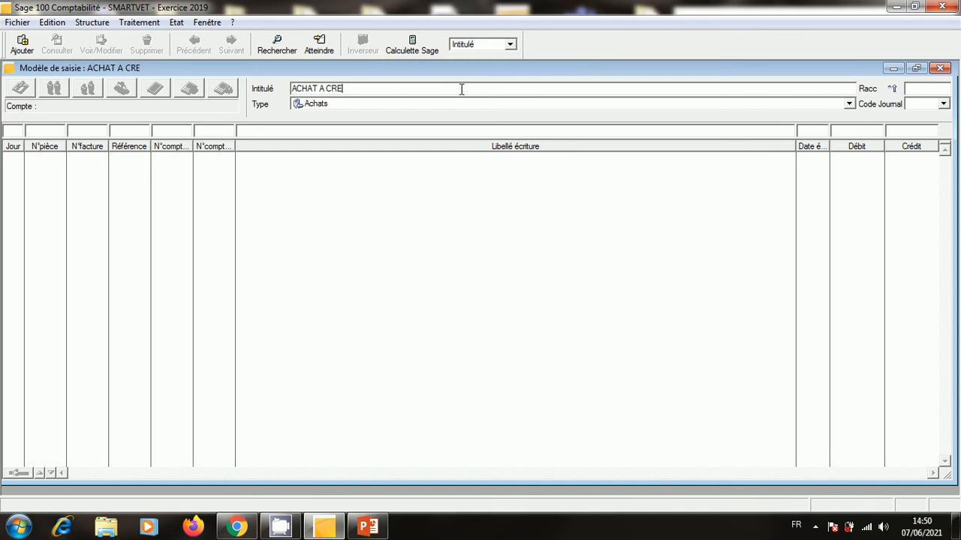
text(DIT 14%)
click(942, 106)
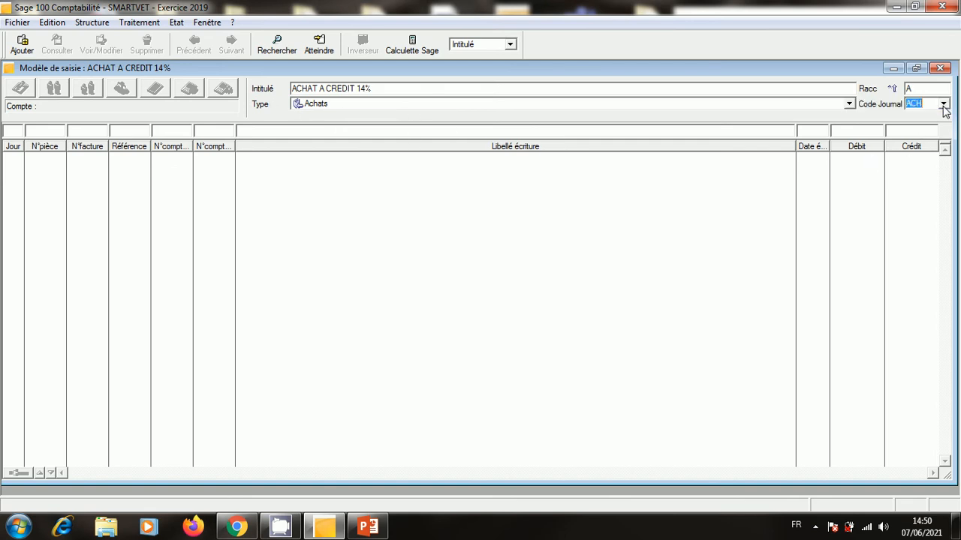
click(18, 132)
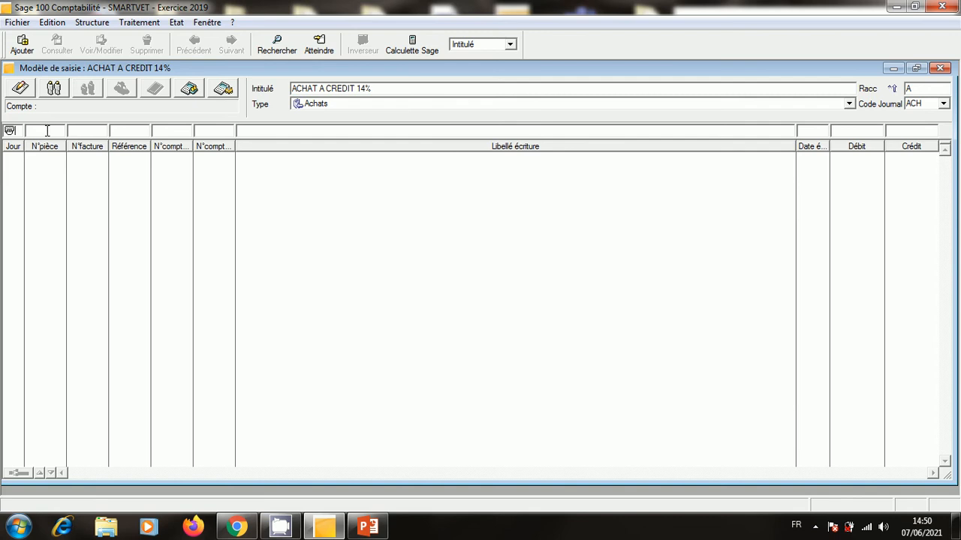
Set the piece number, invoice FN° and reference to be entered at posting time.
click(47, 130)
click(21, 88)
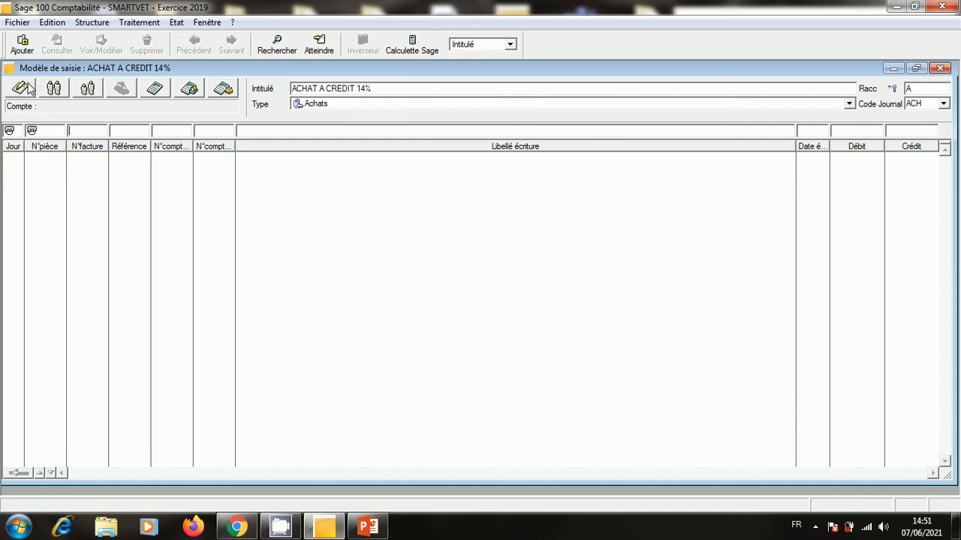
text(F)
text(N1)
click(20, 89)
click(122, 131)
click(27, 90)
Enter account 6111 labelled ACHAT DE MSE and save it as the first model line.
click(161, 133)
text(6111)
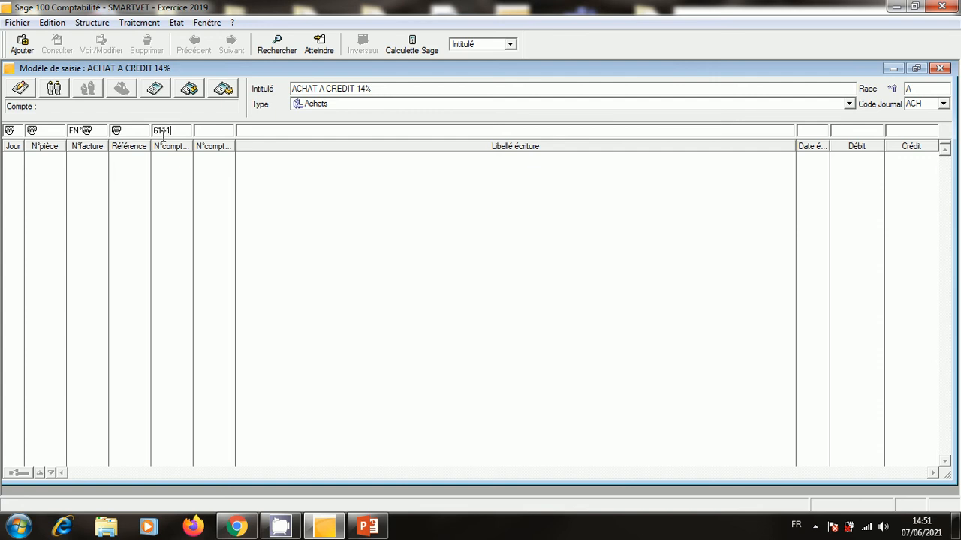
key(Tab)
click(21, 90)
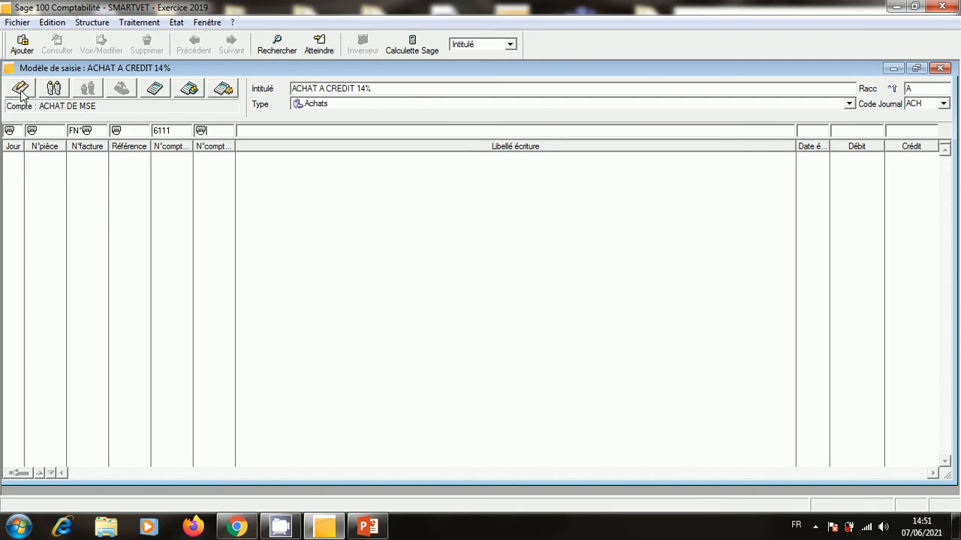
key(Tab)
text(ACHAT DE MSE)
key(Tab)
key(Tab)
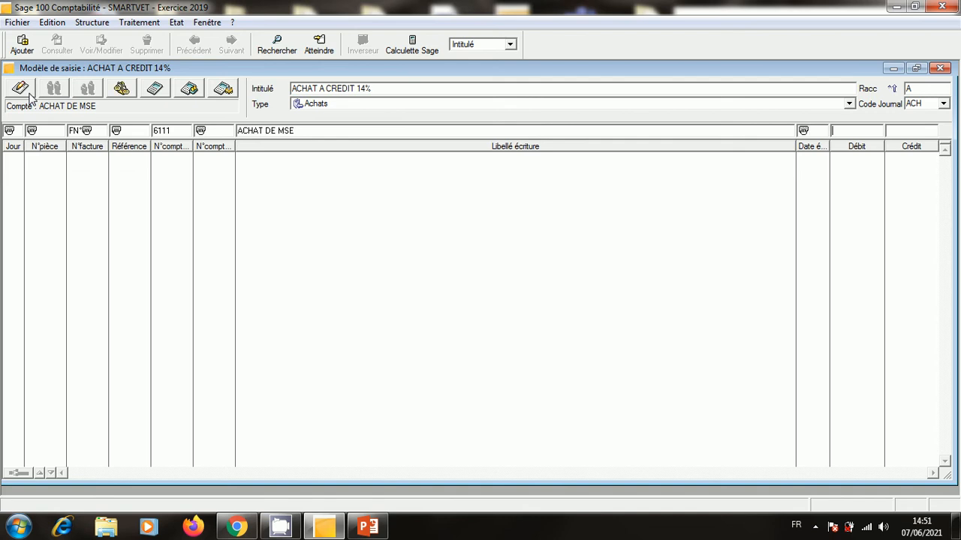
key(Tab)
click(28, 94)
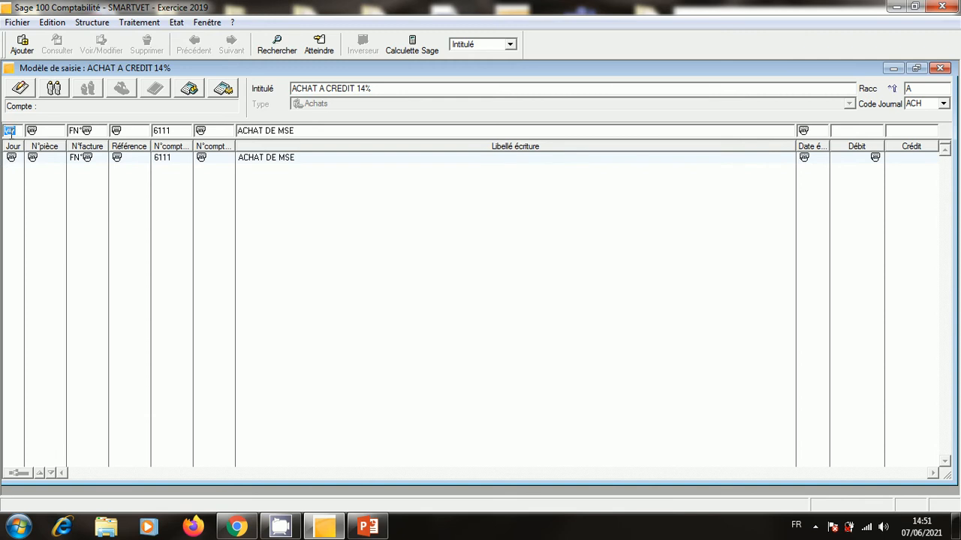
click(55, 94)
Make the new line's piece number, invoice number and reference copy the previous line.
click(36, 129)
click(55, 90)
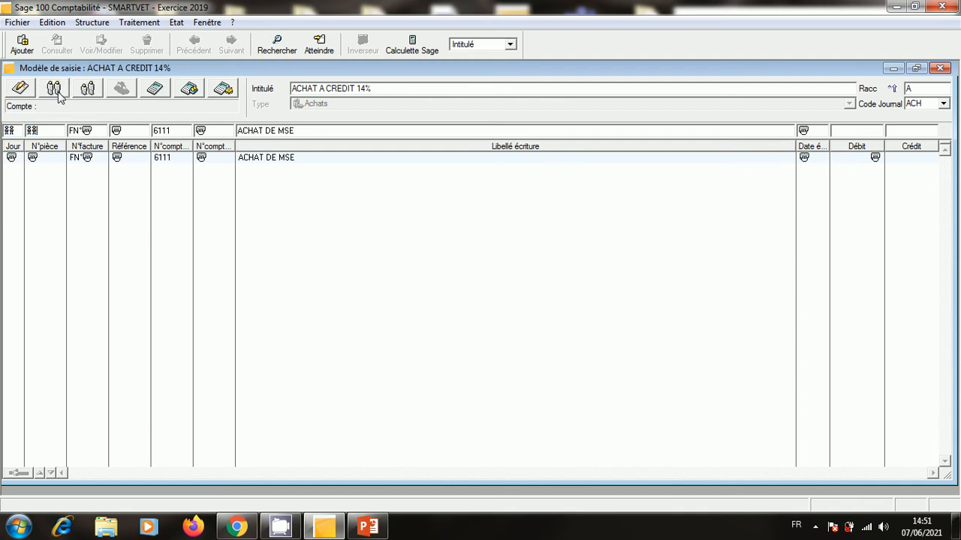
key(Tab)
click(56, 91)
key(Tab)
click(55, 91)
key(Tab)
Add VAT line 345514 E.TVA R.14% with a calculated debit amount.
key(BackSpace)
text(3455)
key(Tab)
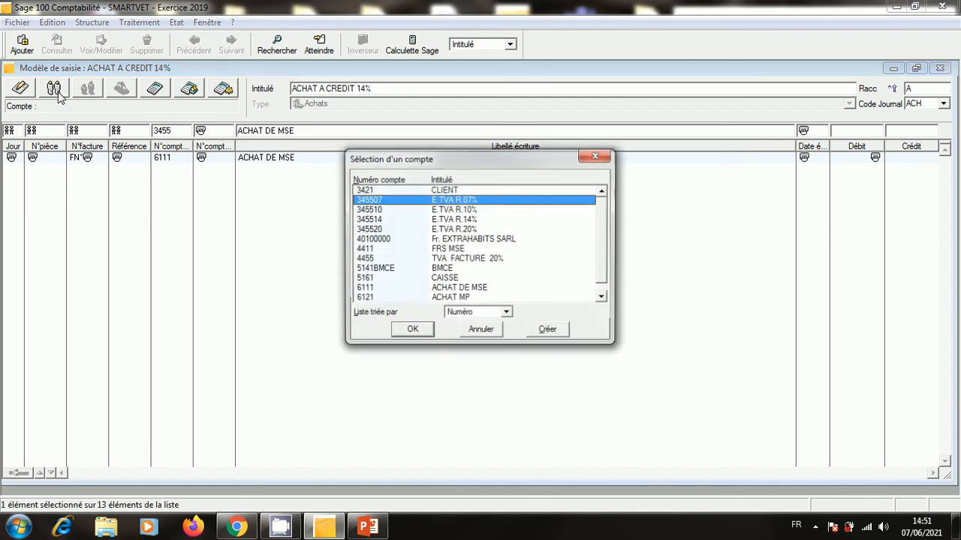
click(451, 219)
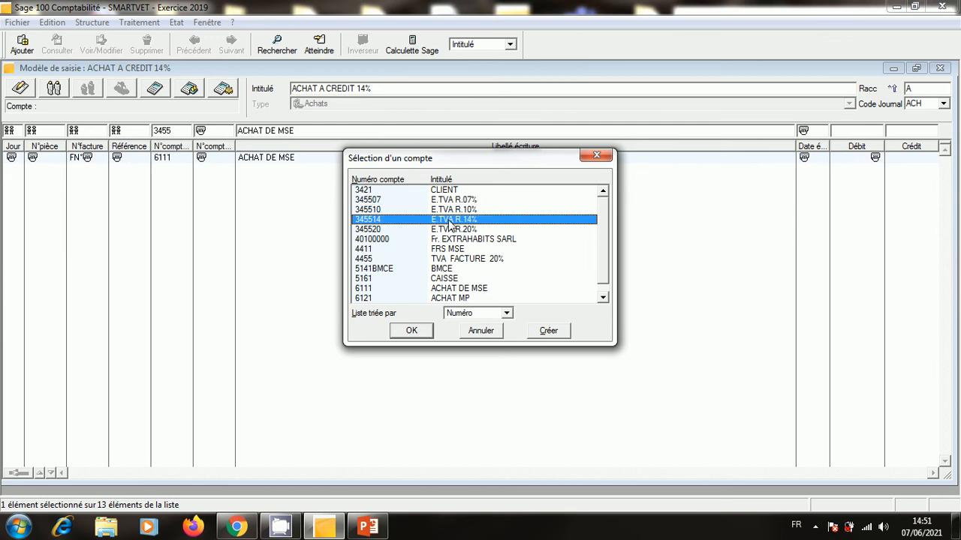
double_click(451, 220)
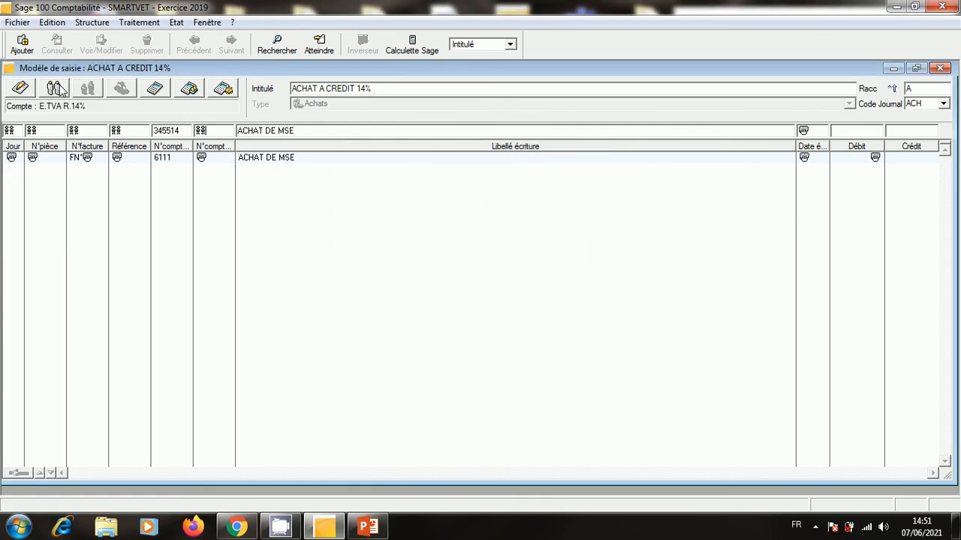
key(Tab)
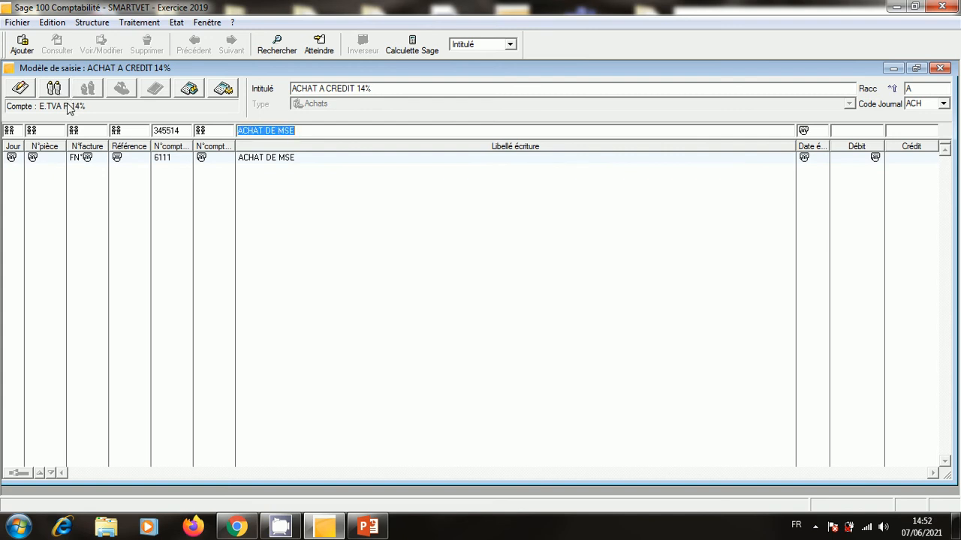
key(ctrl+v)
key(ctrl+v)
key(BackSpace)
key(BackSpace)
key(BackSpace)
key(BackSpace)
key(BackSpace)
key(BackSpace)
key(BackSpace)
key(BackSpace)
key(BackSpace)
key(BackSpace)
key(Tab)
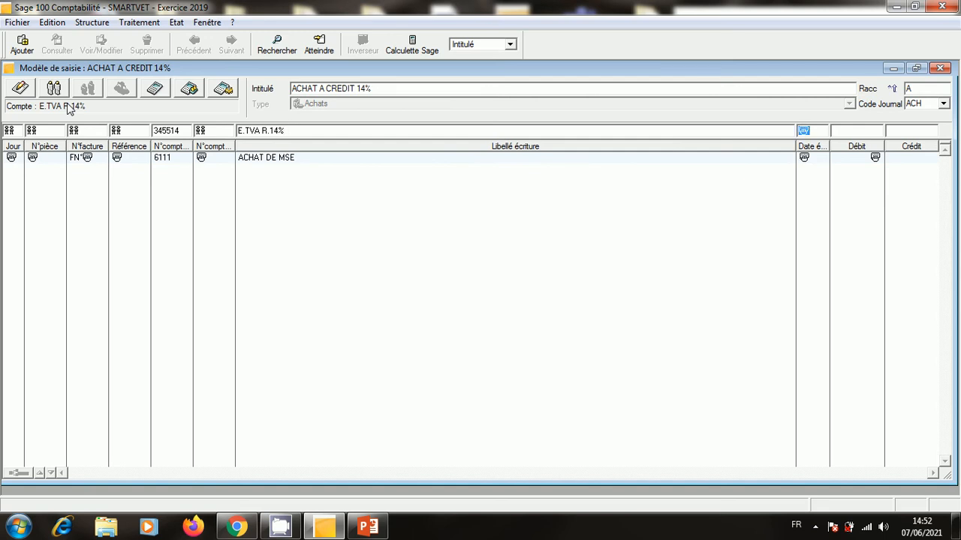
key(Tab)
click(154, 90)
key(Return)
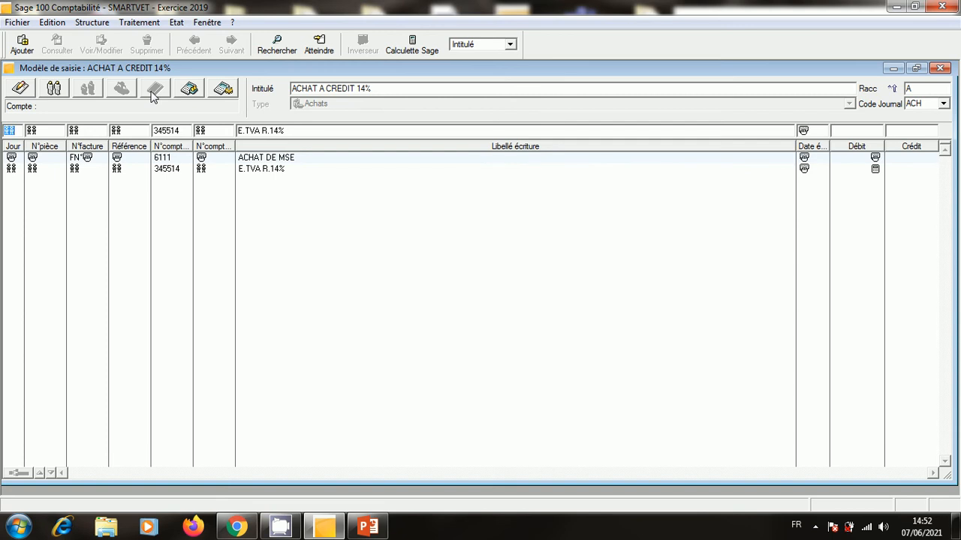
Add supplier line 4411 FRS MSE with a balancing credit, then close the model.
key(Tab)
key(Tab)
key(Tab)
key(Tab)
key(BackSpace)
text(4411)
key(Tab)
click(29, 90)
key(Tab)
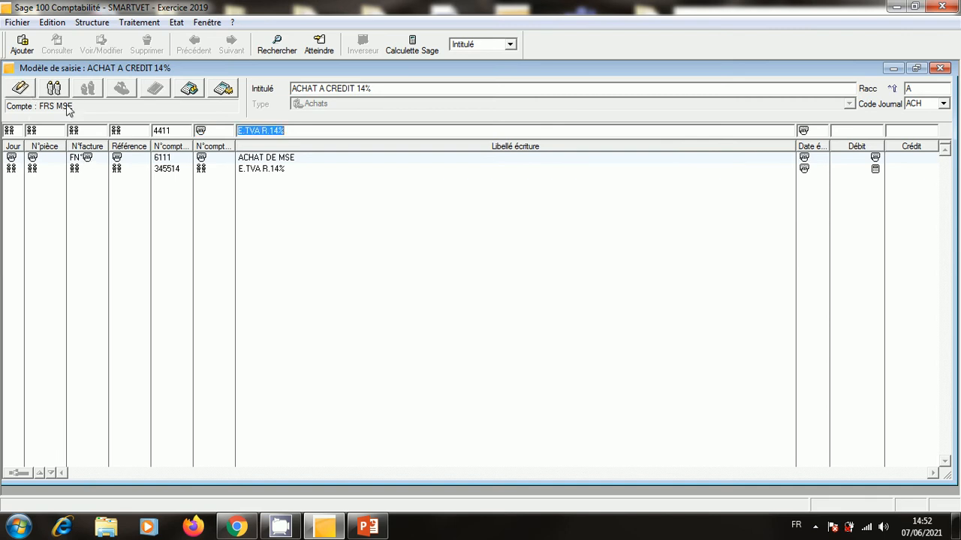
text(FRS MSE)
key(Tab)
key(Tab)
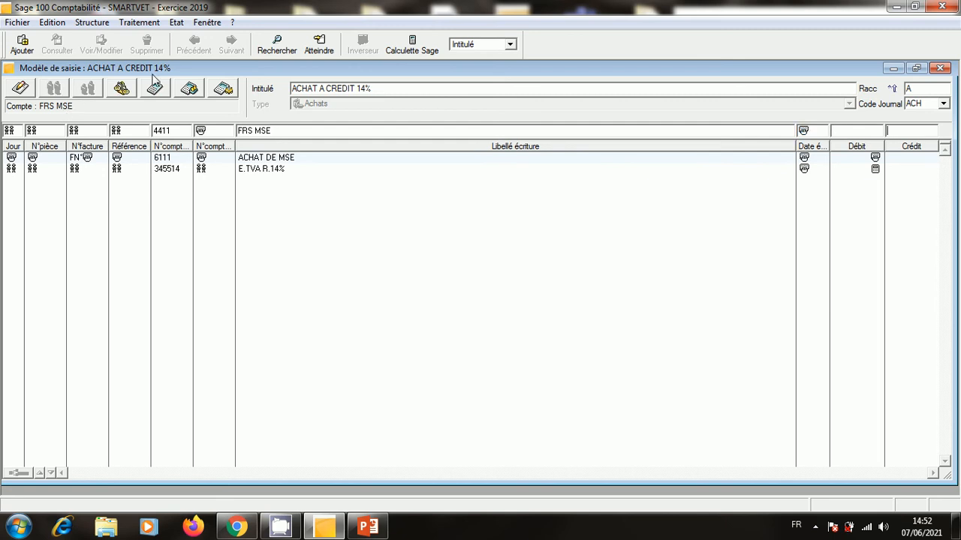
key(Tab)
click(124, 93)
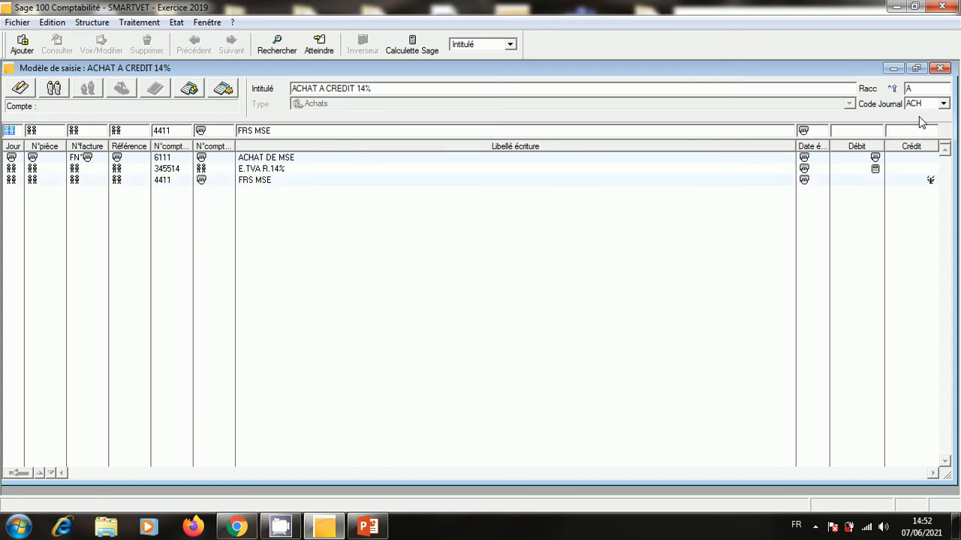
click(944, 70)
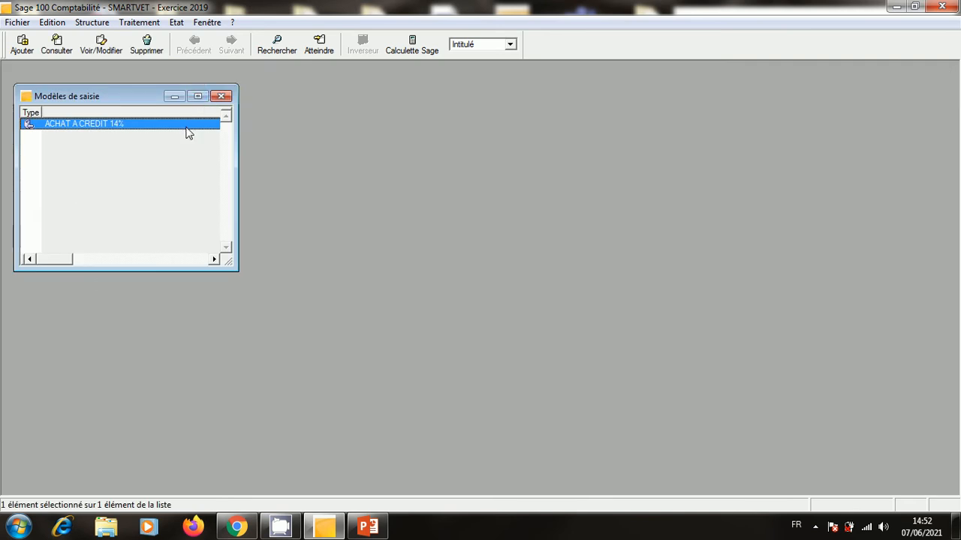
Close the model list and open the ACHATS janv.19 journal for entry.
click(221, 97)
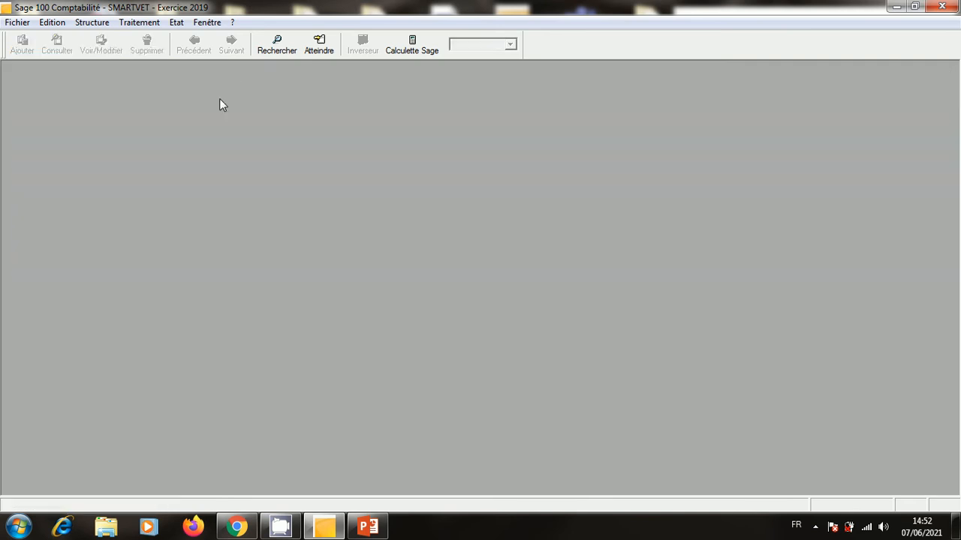
click(139, 22)
click(168, 123)
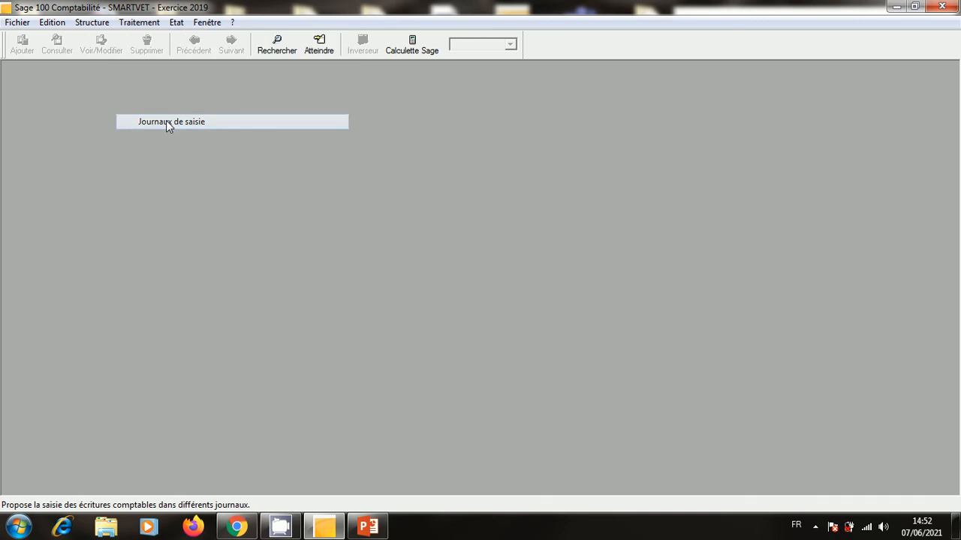
double_click(174, 105)
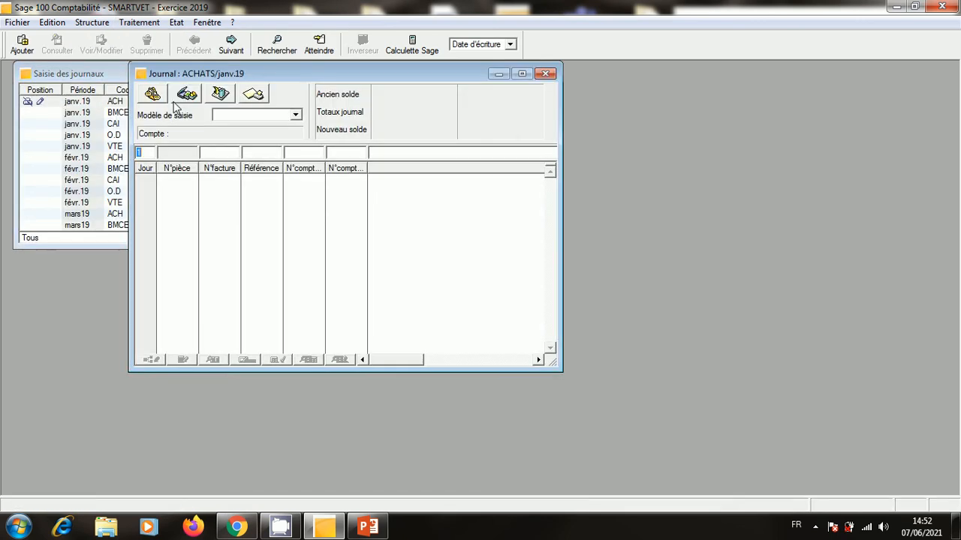
Post an entry from ACHAT A CREDIT 14% with day 10, invoice FN°2 and amount 5000.
key(BackSpace)
text(10)
key(BackSpace)
key(BackSpace)
click(296, 116)
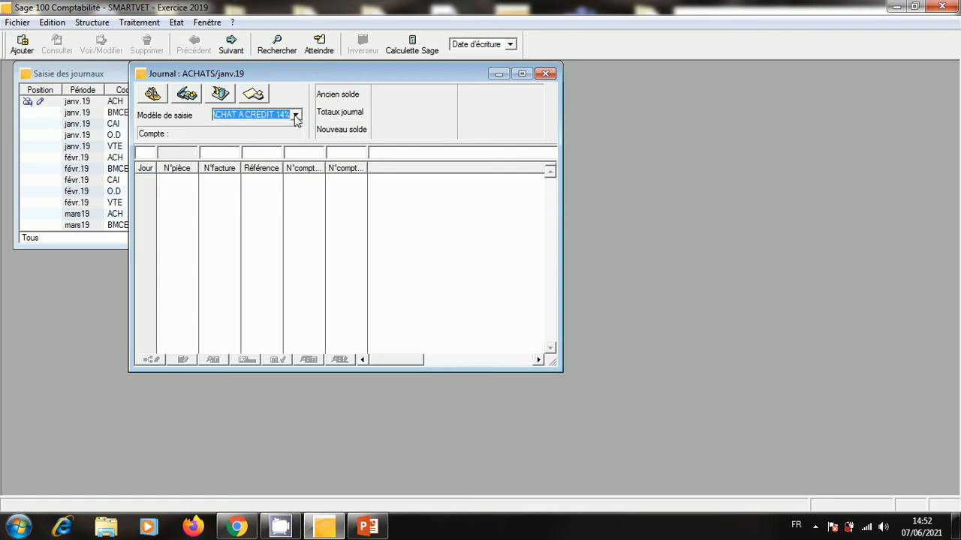
key(Return)
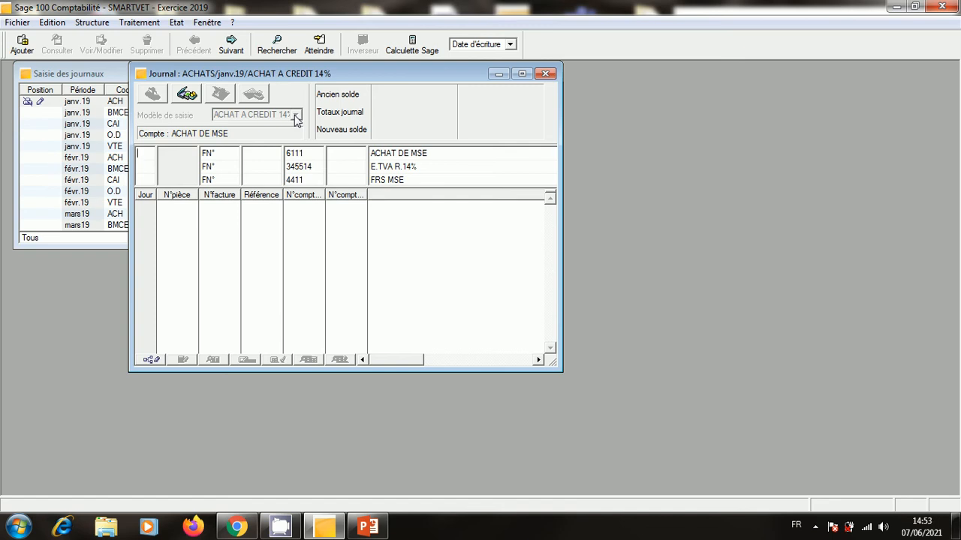
text(10)
key(Tab)
text(2)
key(Tab)
key(Tab)
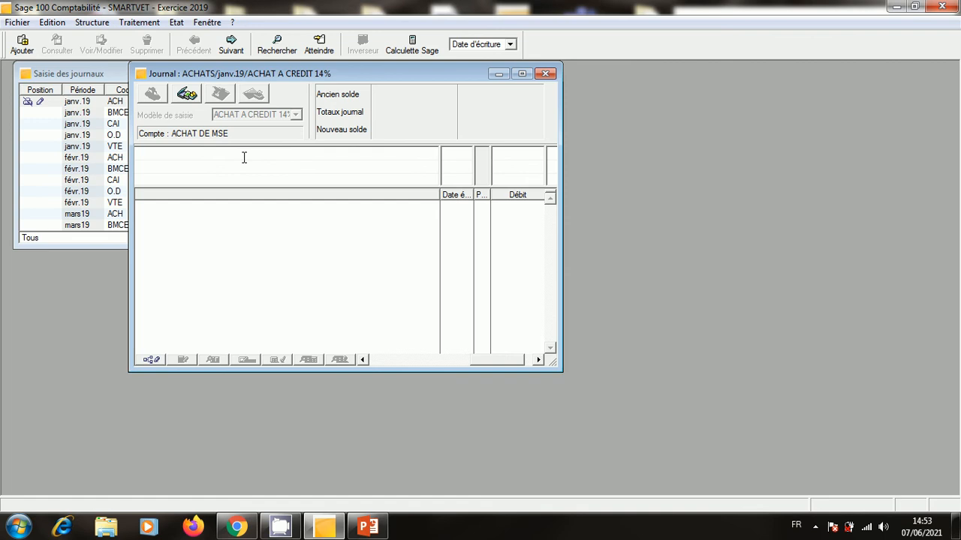
text(5000)
key(Return)
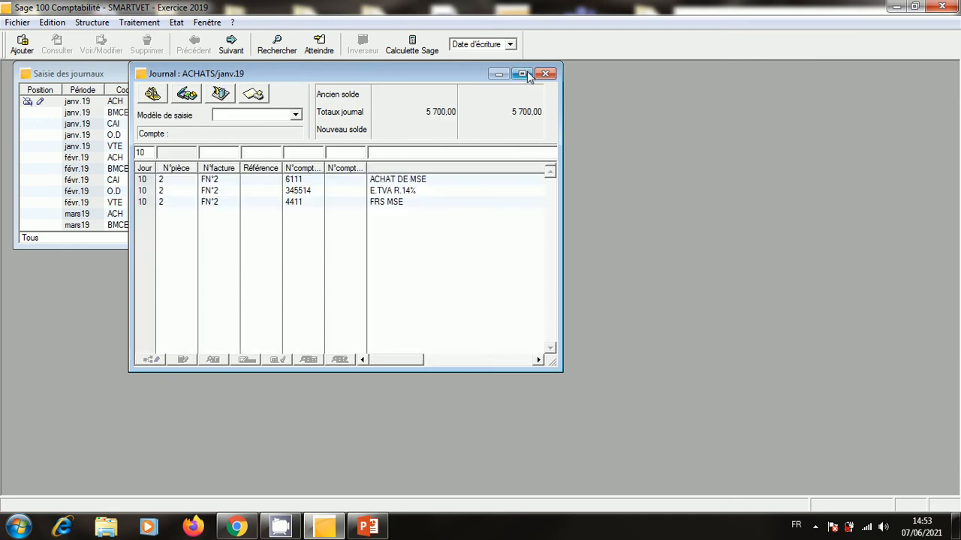
click(522, 73)
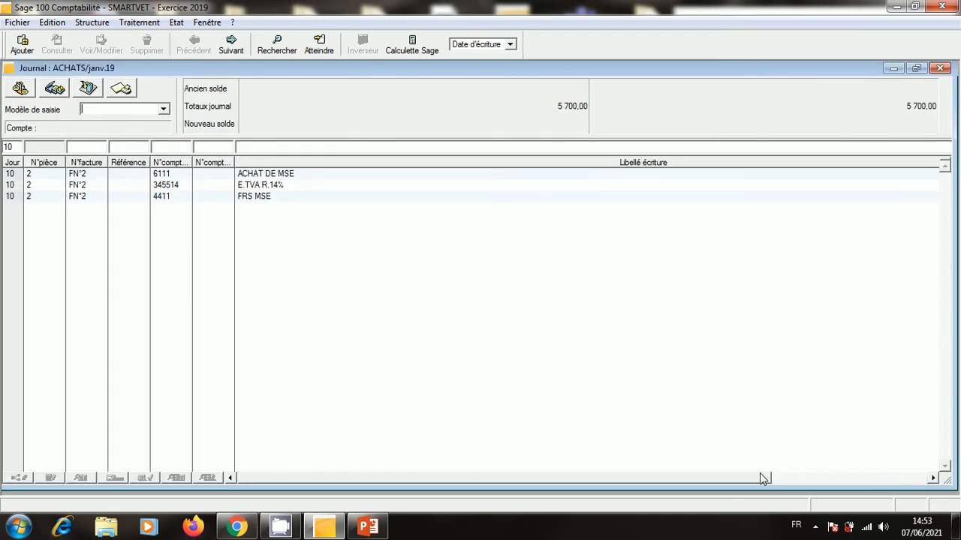
click(781, 478)
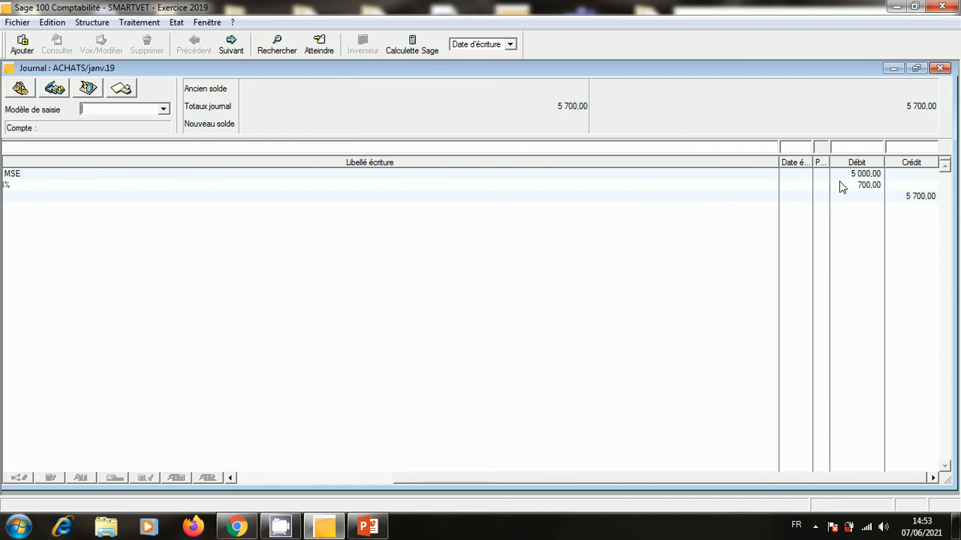
drag(407, 480, 26, 514)
click(21, 525)
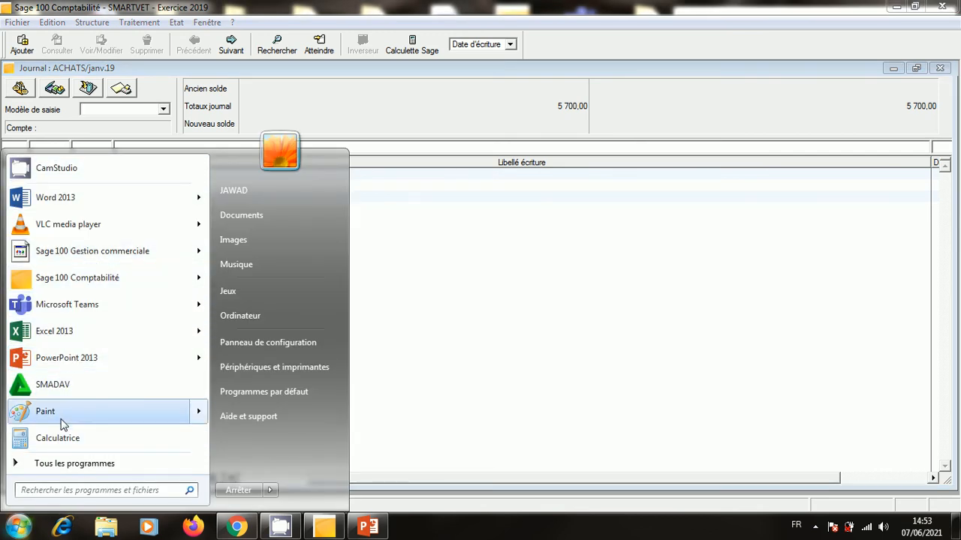
click(59, 439)
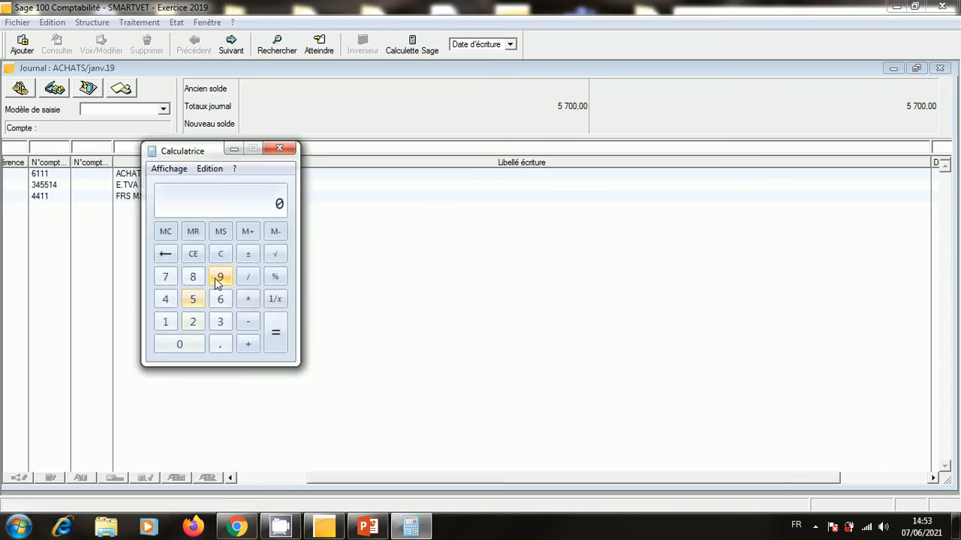
text(5000 )
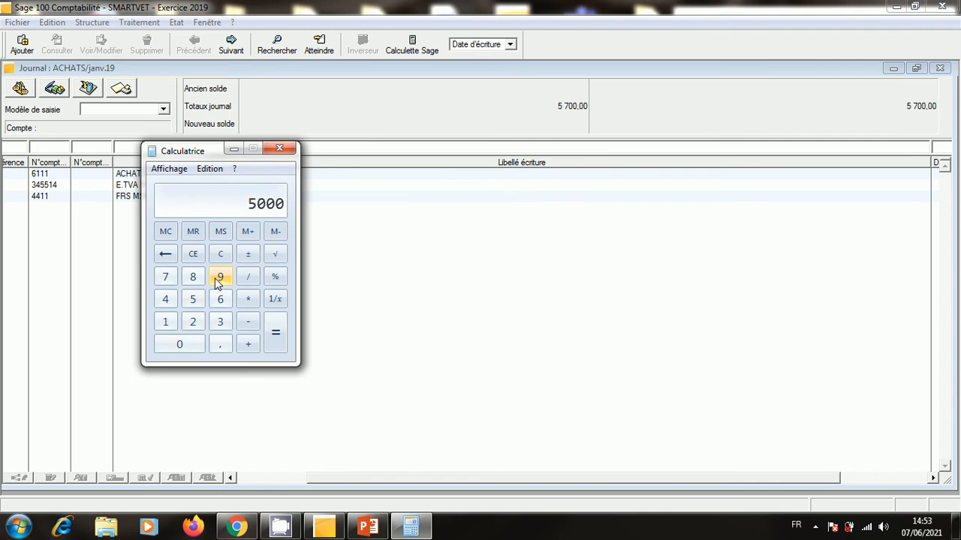
text(* 0,14)
key(Return)
click(276, 150)
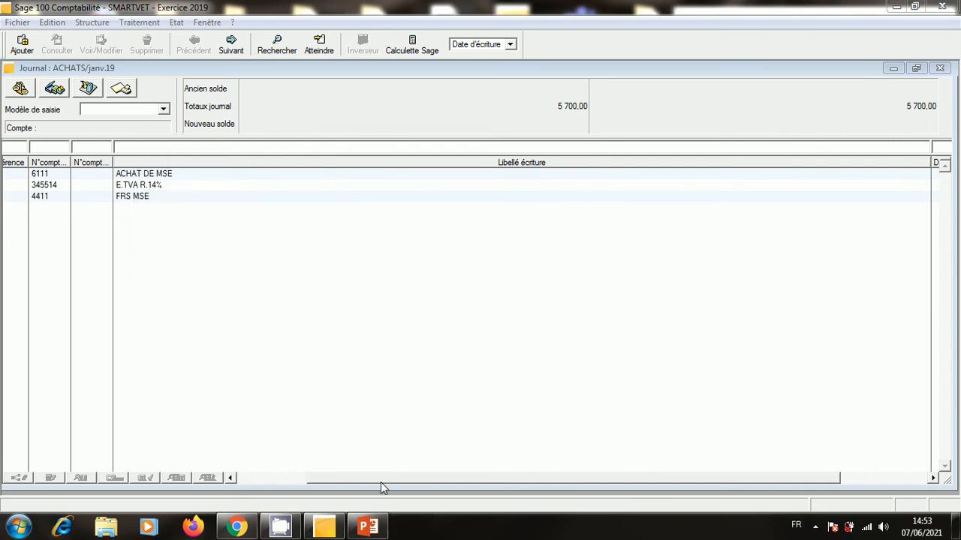
drag(381, 481, 485, 478)
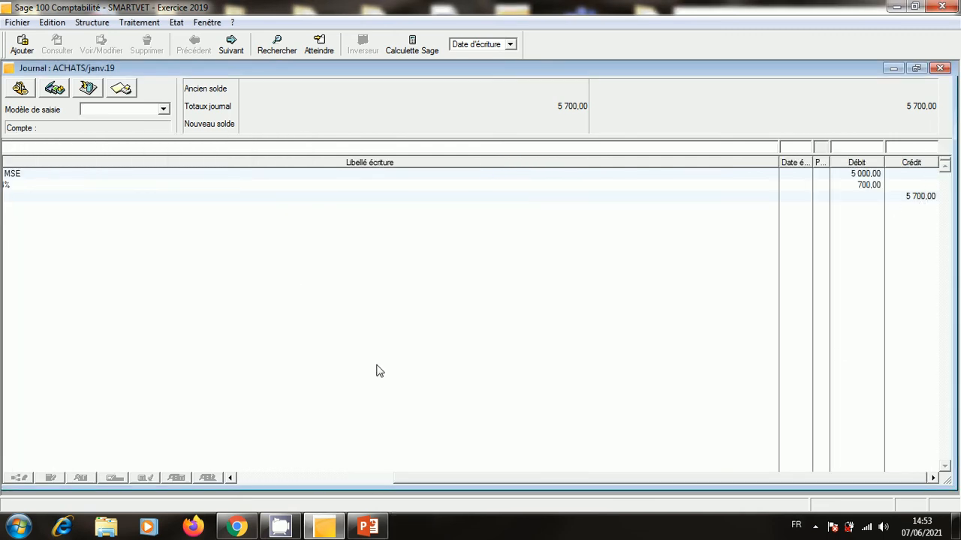
drag(418, 477, 271, 482)
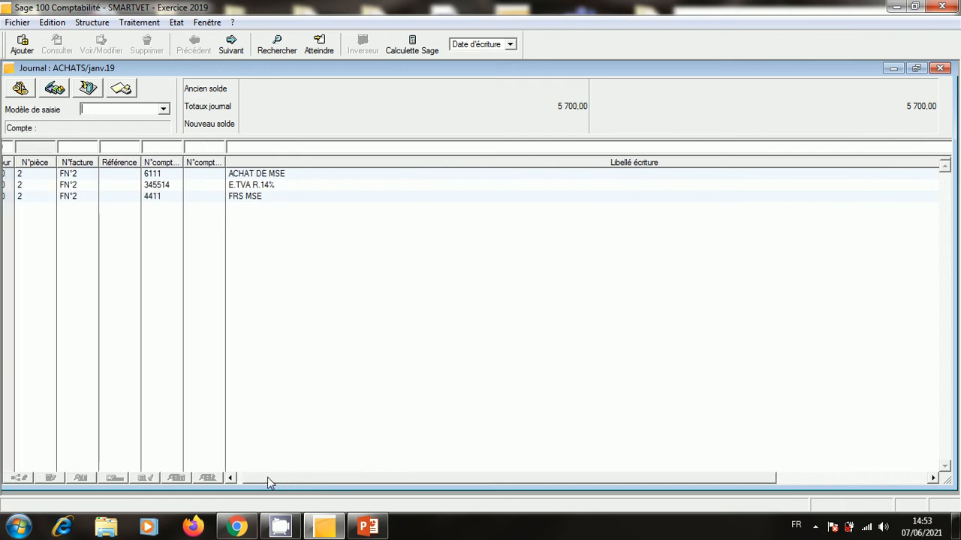
Edit the FRS MSE line and pick third-party account EXTRAHABITS SARL from the supplier list.
click(161, 200)
double_click(160, 200)
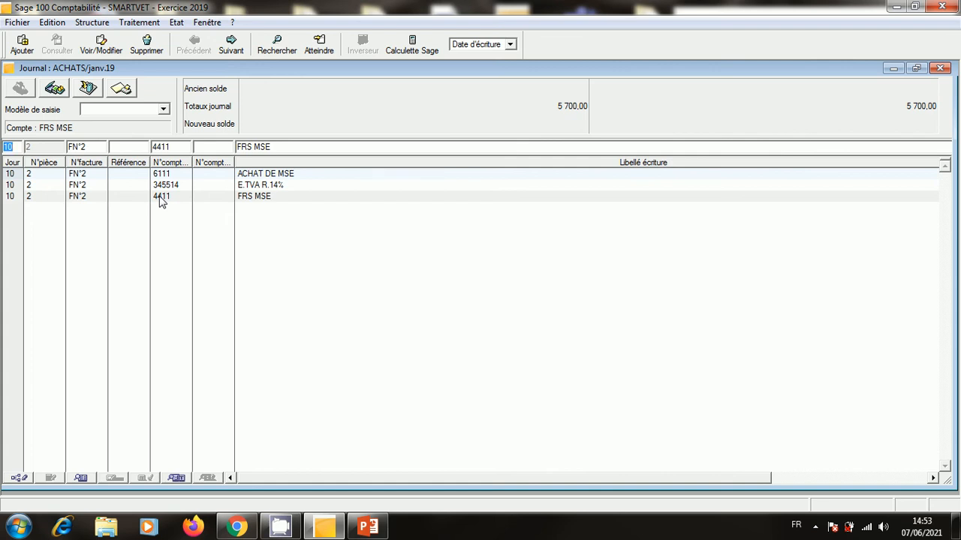
key(Tab)
key(Tab)
key(Tab)
key(Tab)
text(4)
key(Tab)
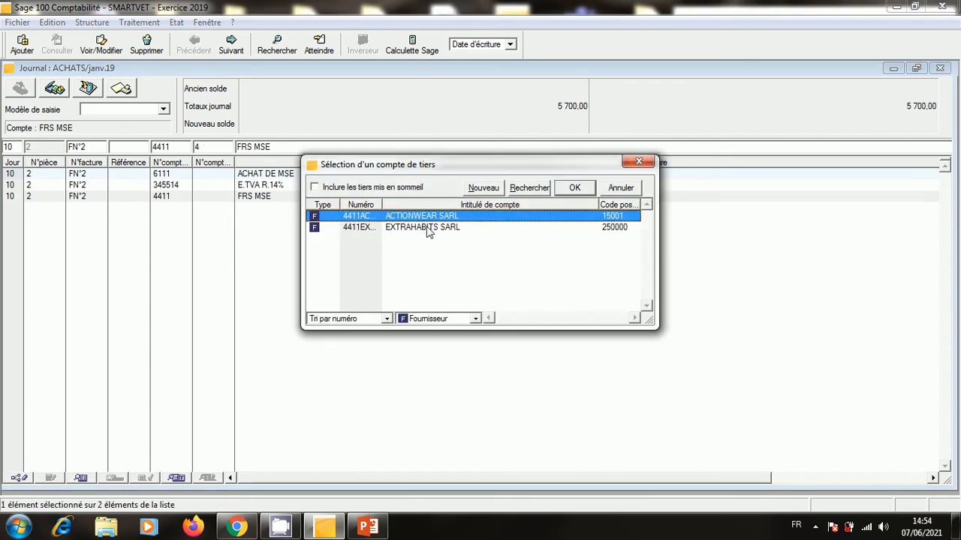
click(427, 228)
double_click(428, 229)
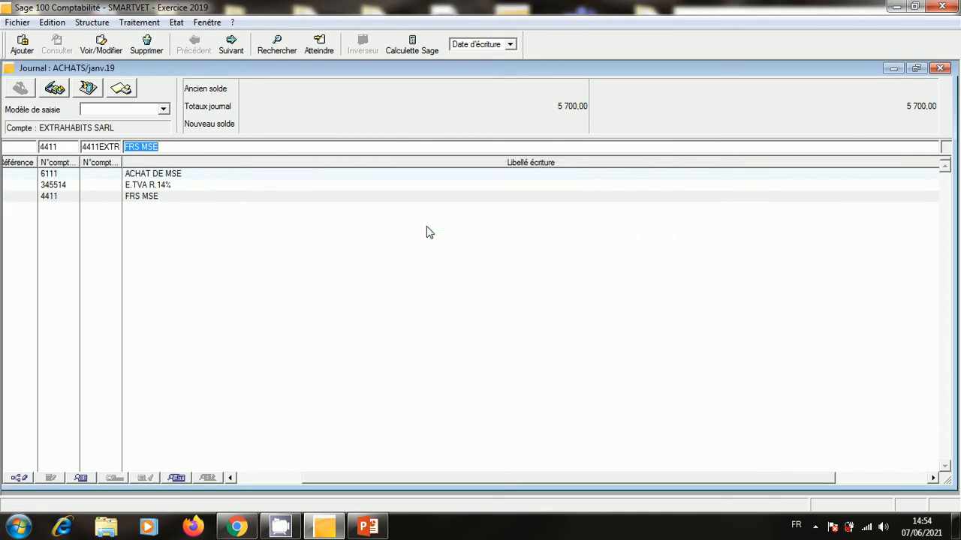
key(Tab)
key(Tab)
key(Tab)
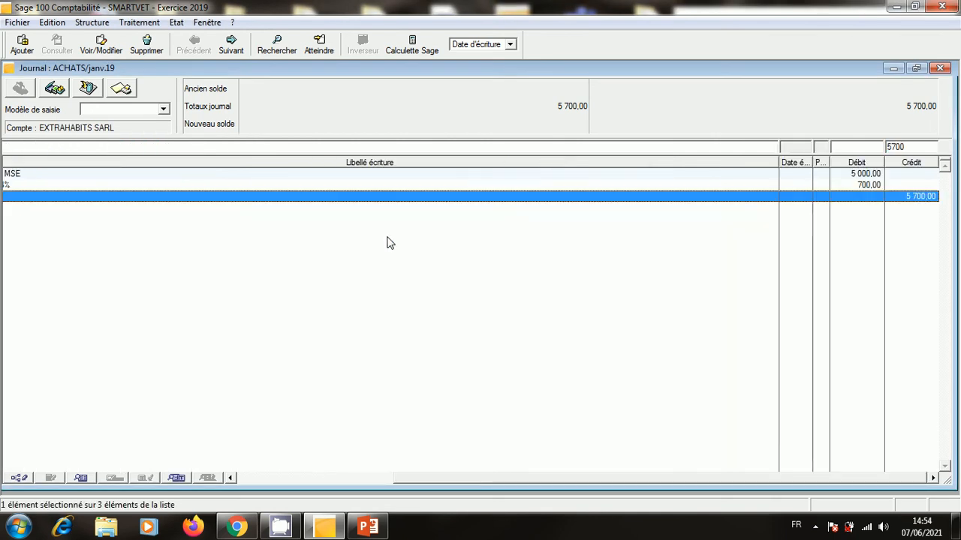
key(Return)
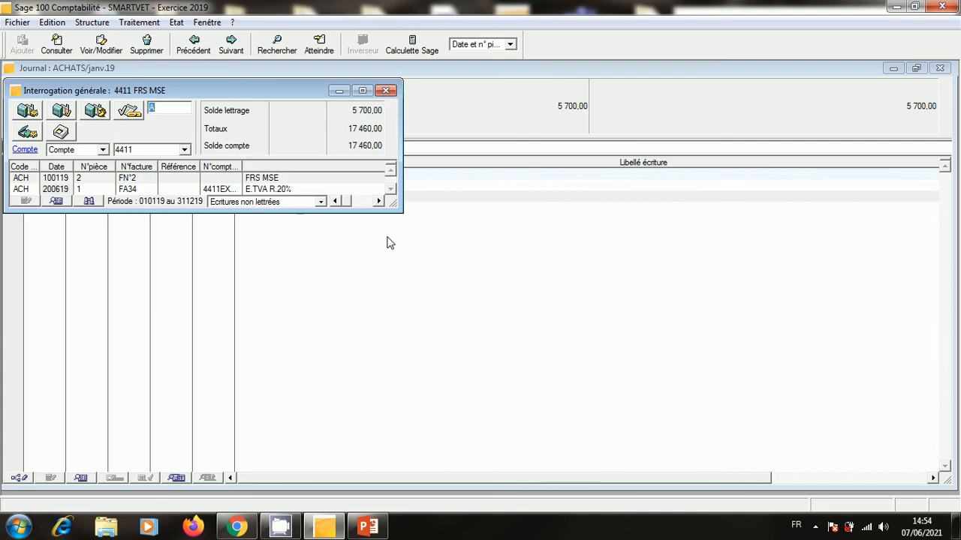
click(386, 91)
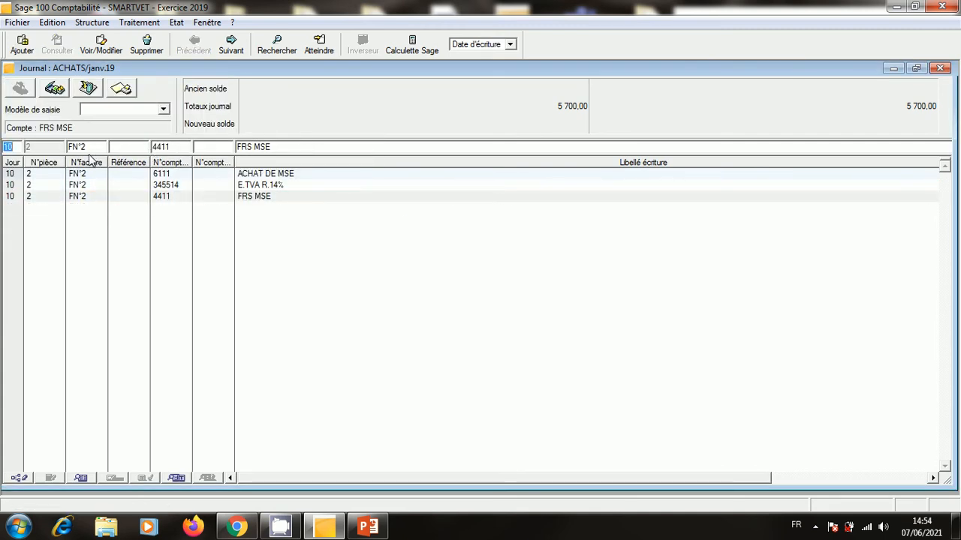
Reassign EXTRAHABITS SARL to the FRS MSE line, save it, and close the journal.
key(Tab)
key(Tab)
key(Tab)
key(Tab)
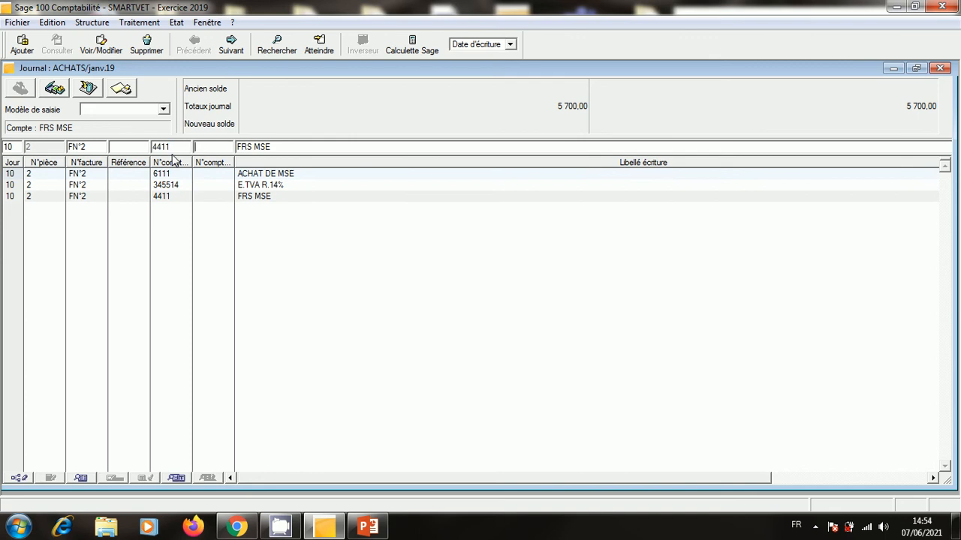
text(4)
key(Tab)
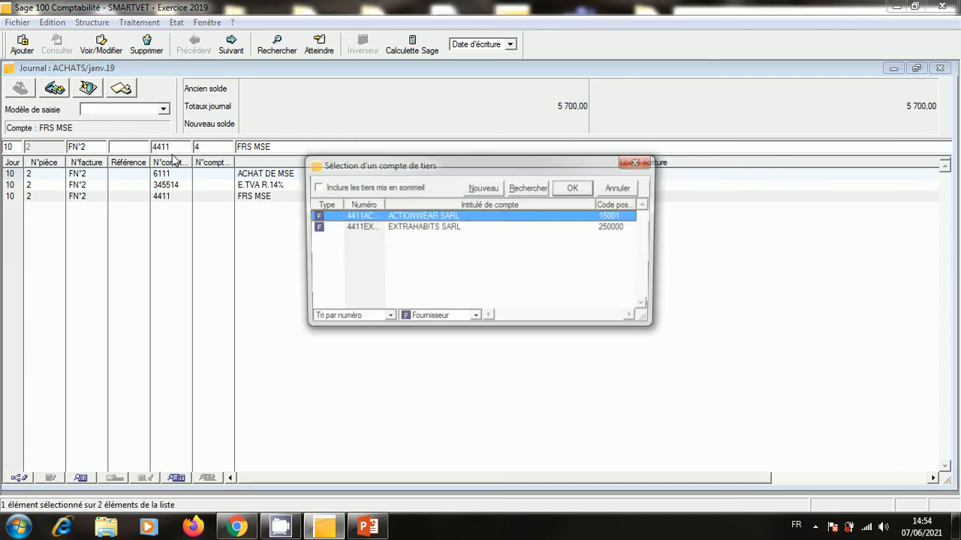
click(383, 228)
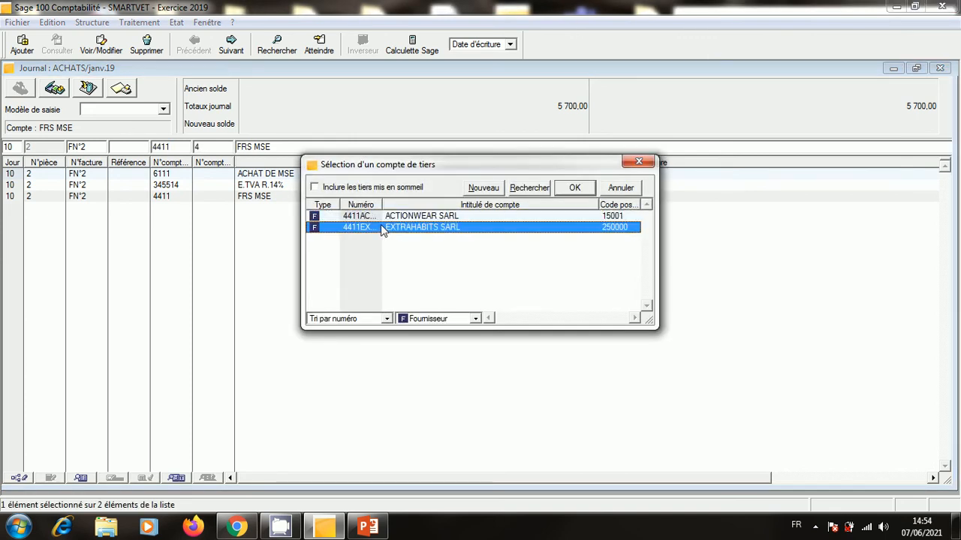
double_click(380, 228)
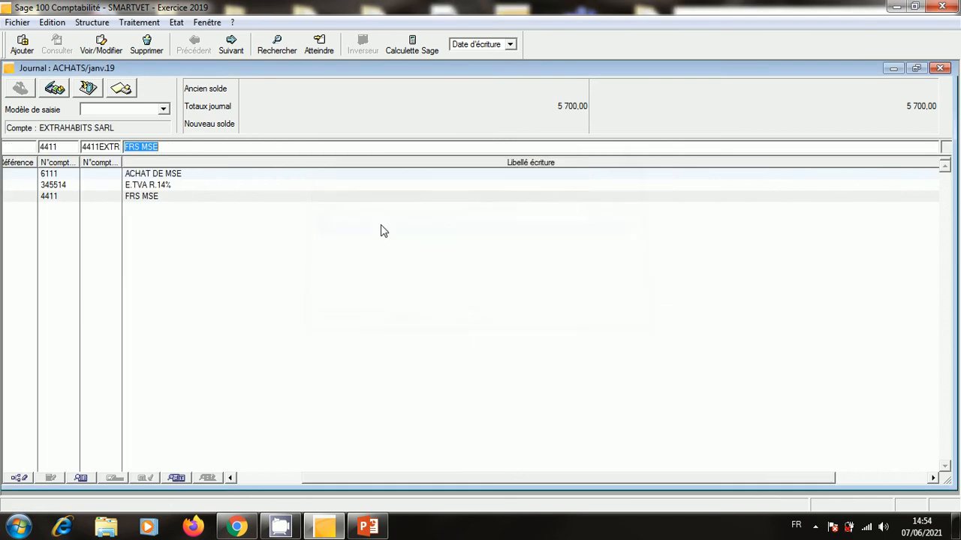
key(Return)
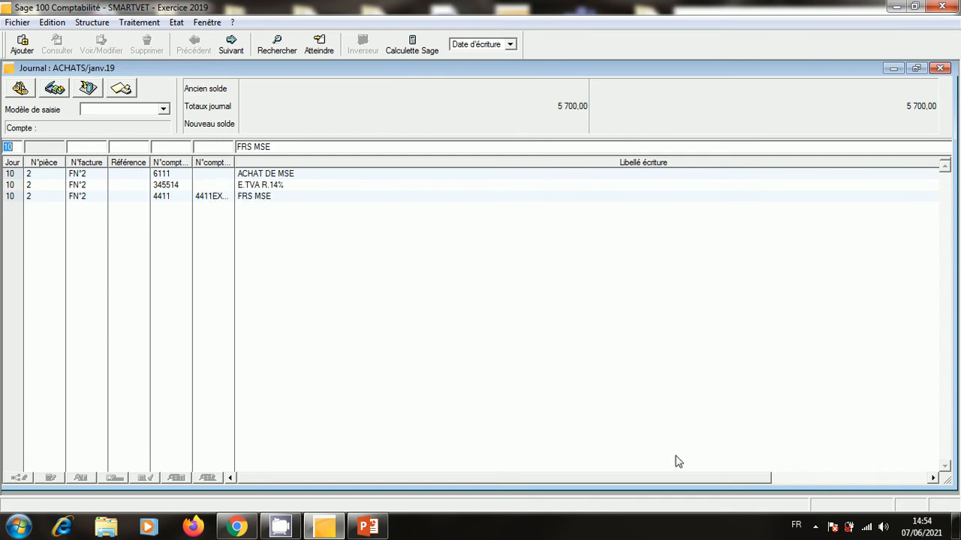
drag(726, 477, 900, 479)
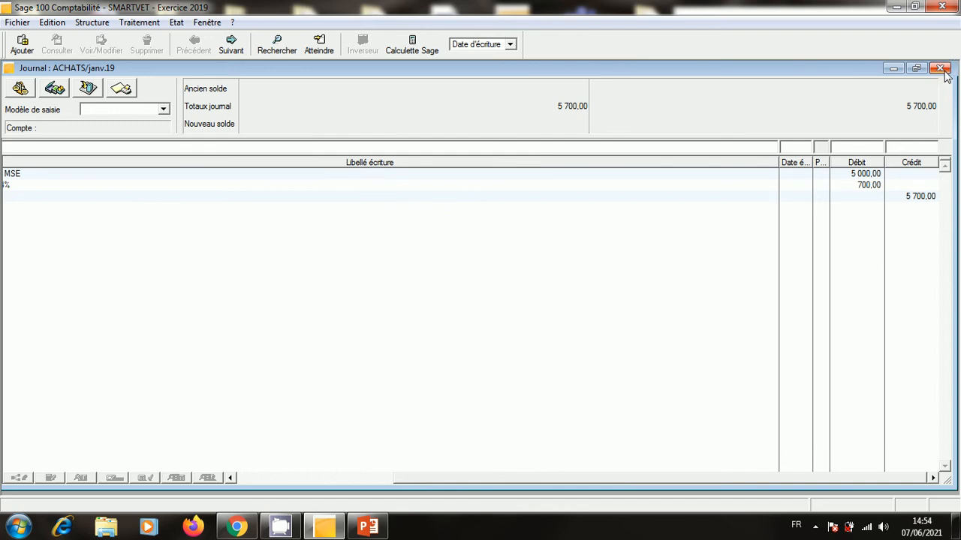
click(941, 69)
Open Modèles de saisie, discard a blank new template, close the list and minimize the journals list.
click(102, 24)
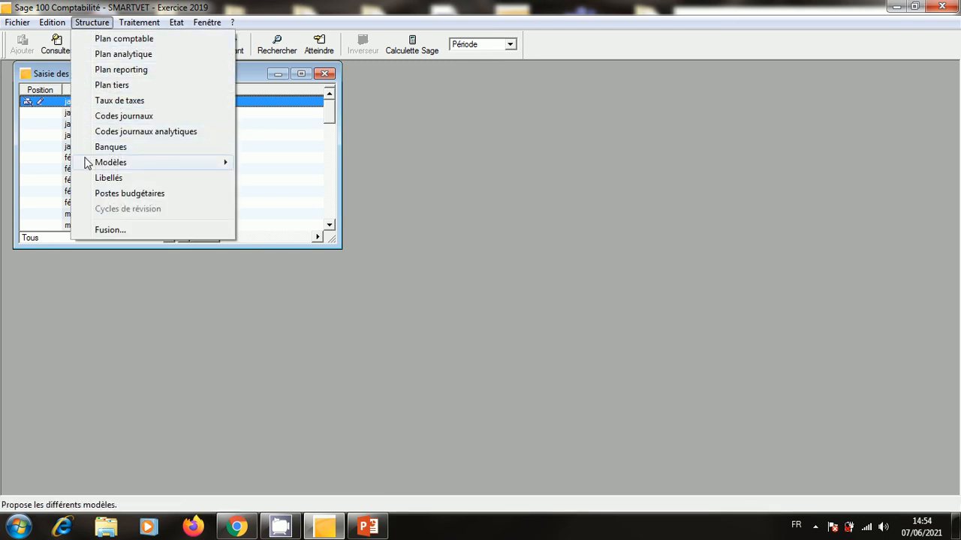
mouse_move(88, 163)
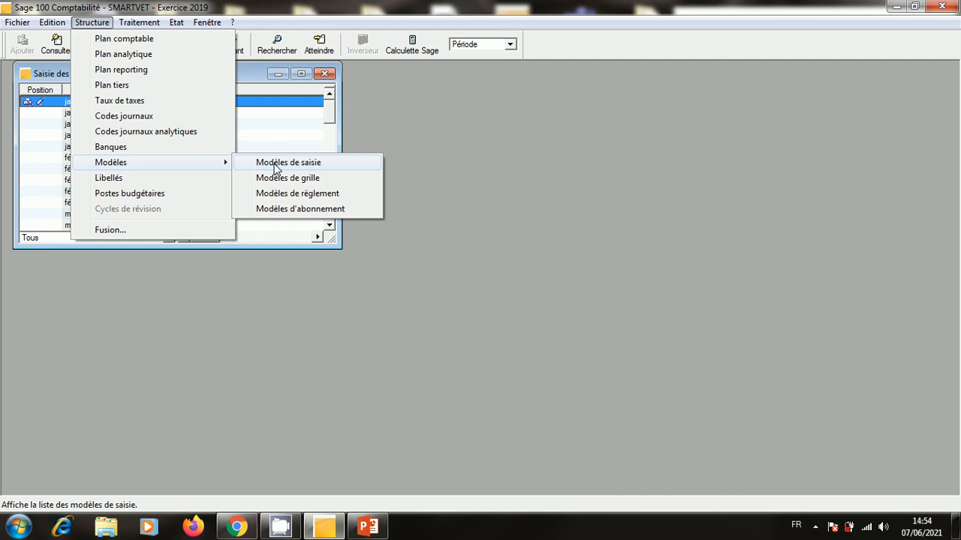
click(275, 168)
right_click(188, 194)
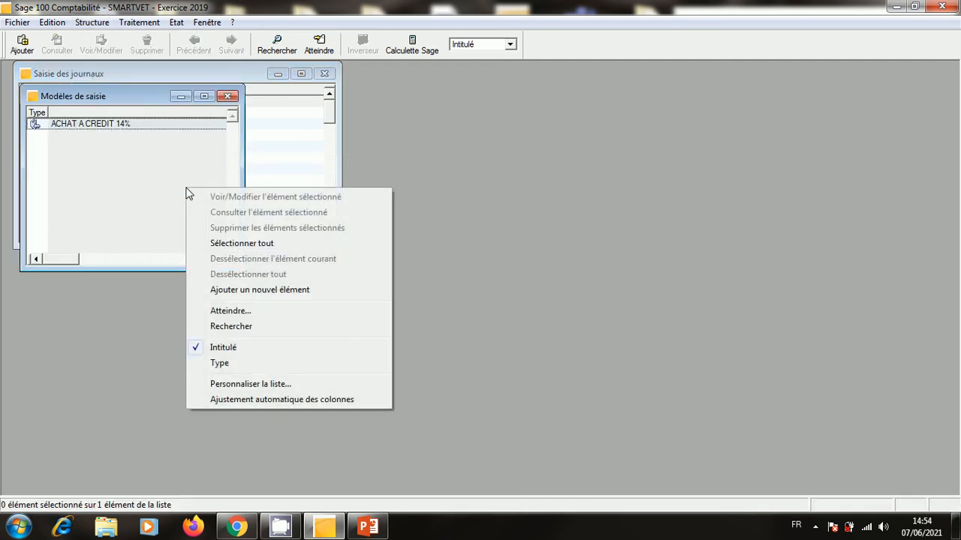
click(245, 290)
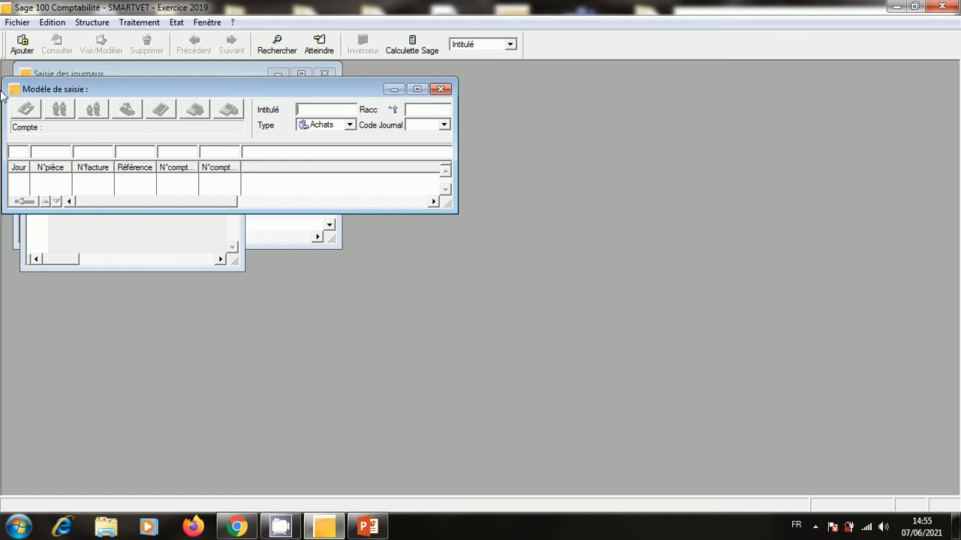
click(440, 89)
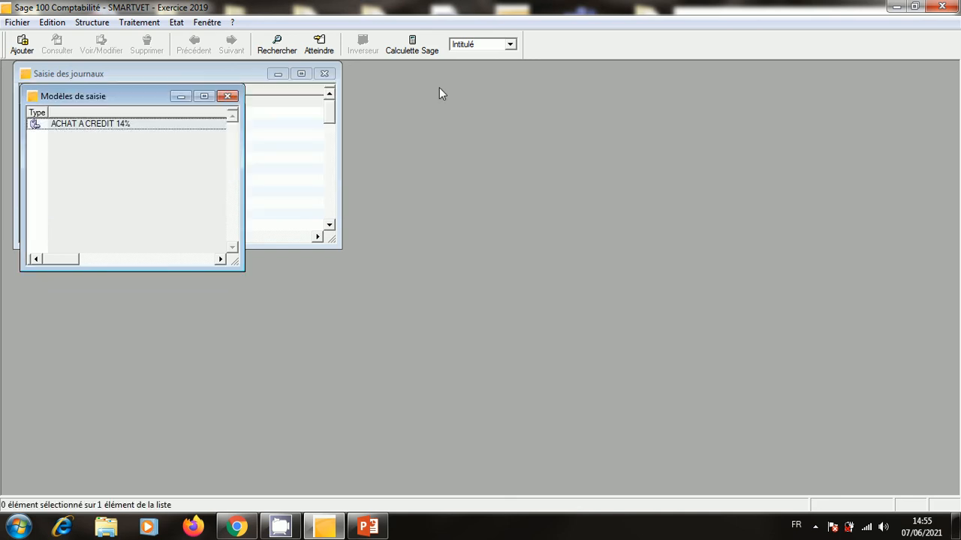
click(228, 96)
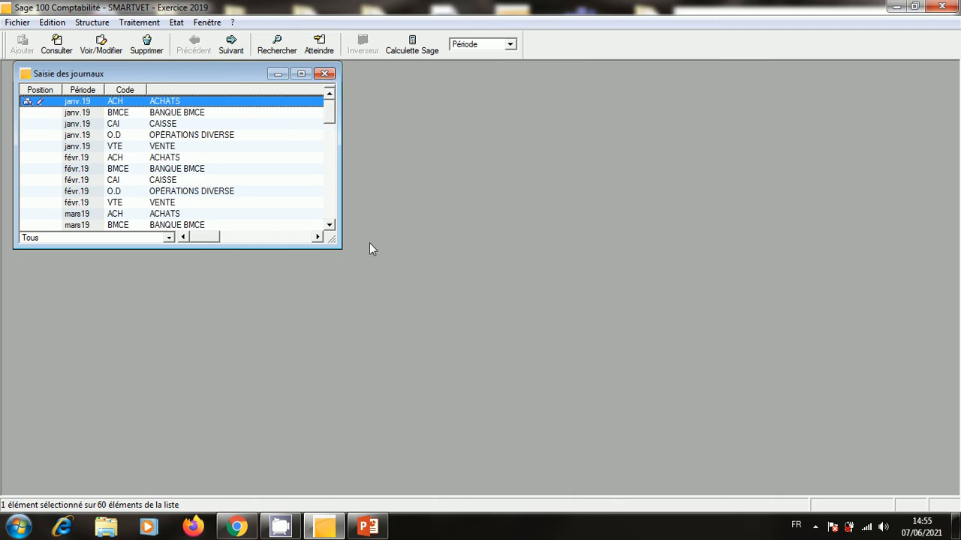
click(278, 73)
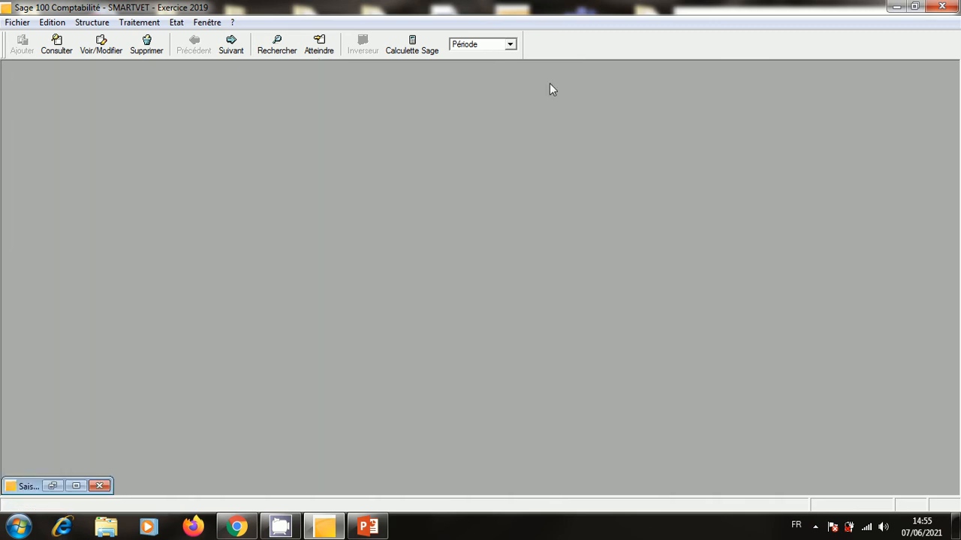
Switch from Sage to the exam presentation and scroll to slide 6.
click(896, 6)
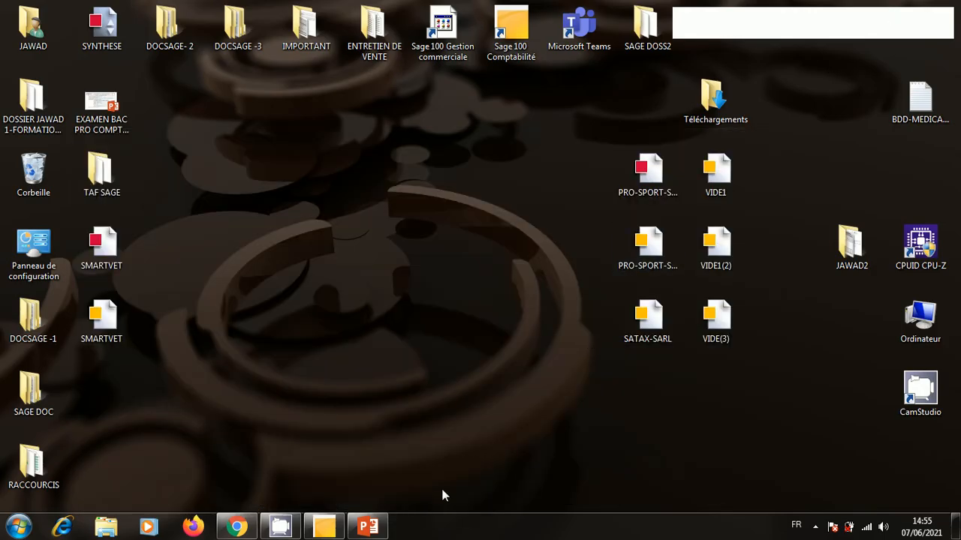
mouse_move(376, 532)
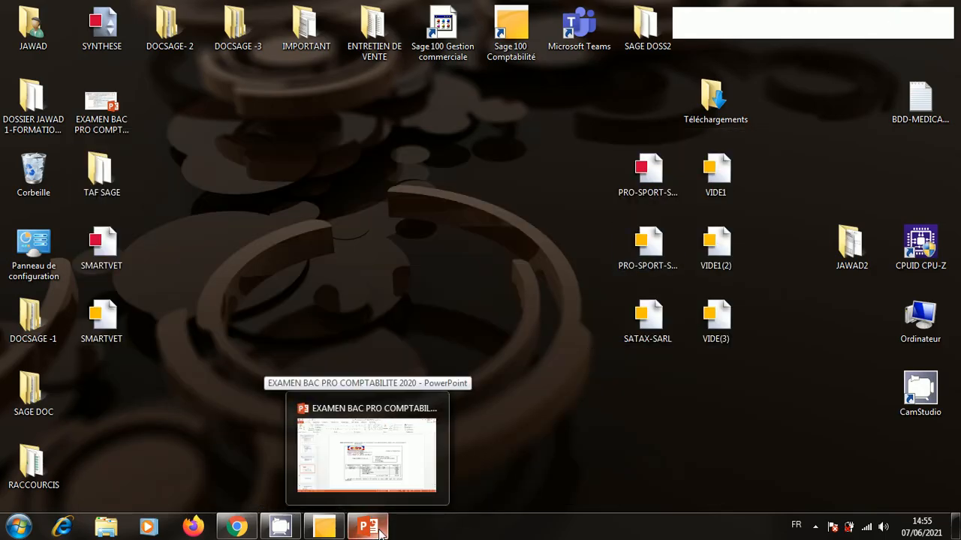
click(377, 529)
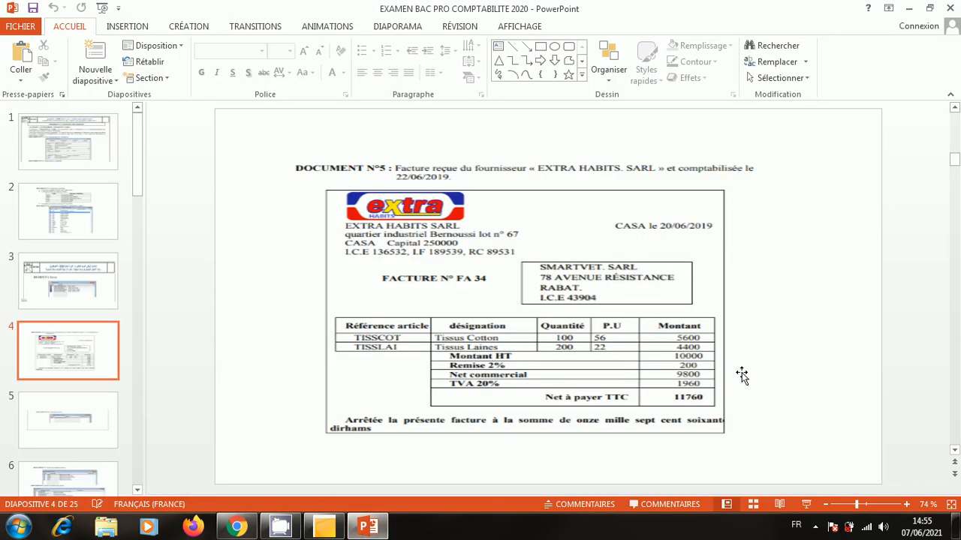
scroll(951, 429, down, 9)
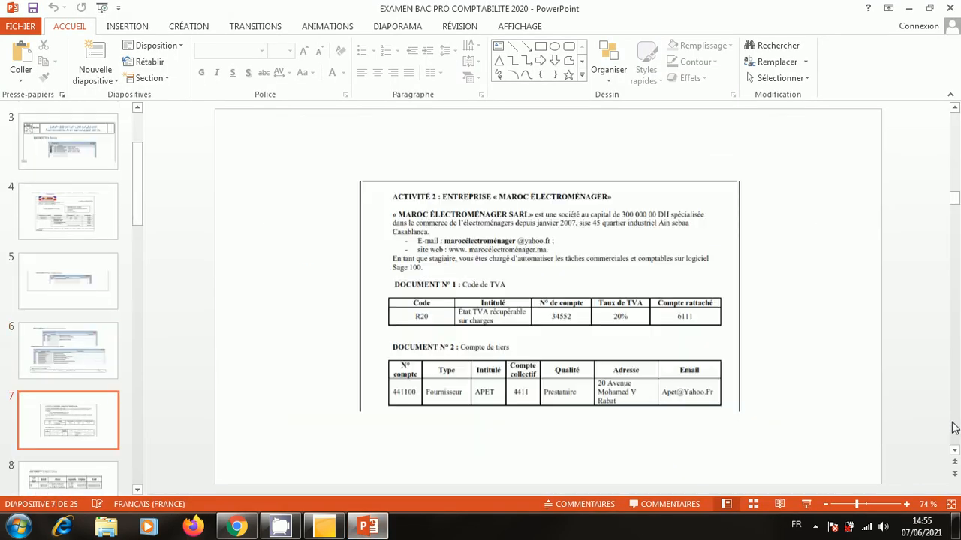
scroll(951, 430, down, 6)
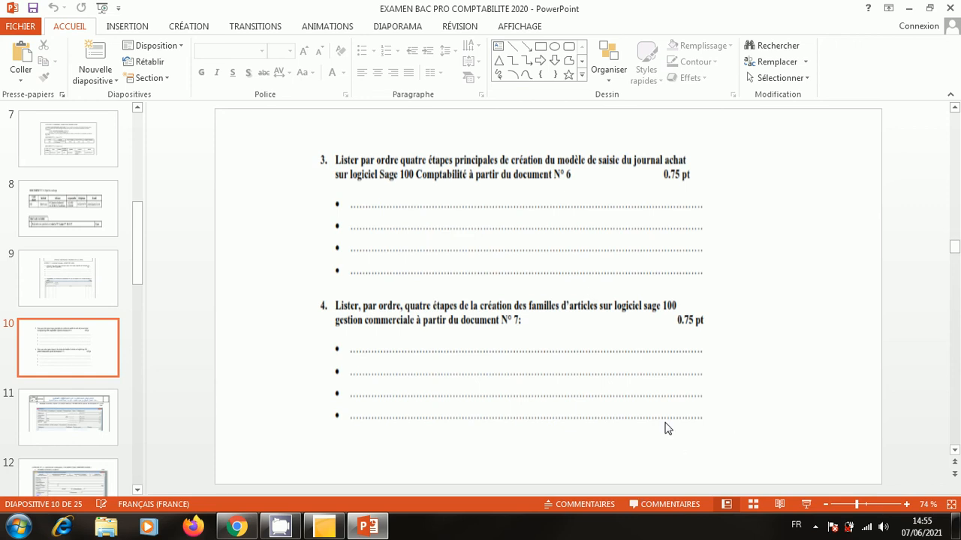
scroll(665, 429, down, 2)
scroll(664, 429, down, 5)
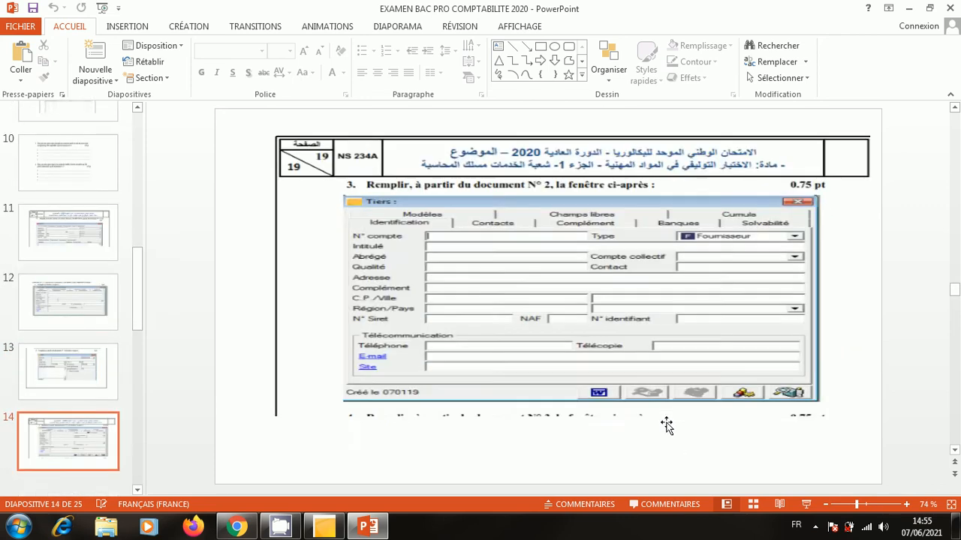
scroll(669, 429, up, 5)
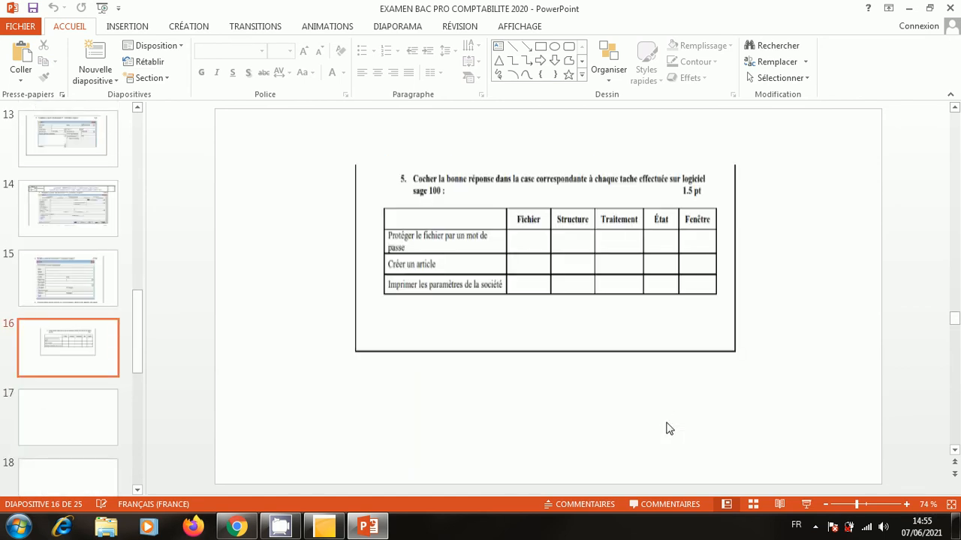
scroll(668, 430, up, 6)
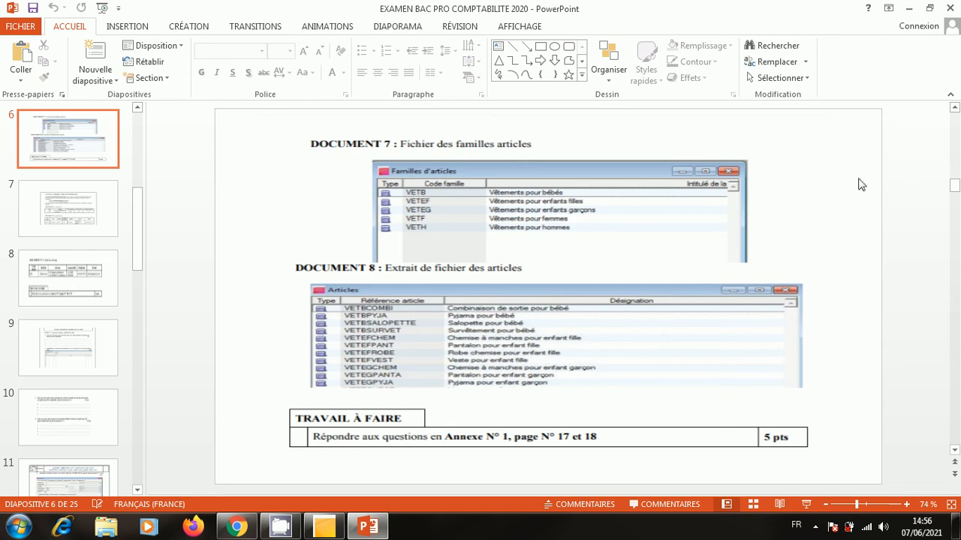
View the article families and articles slide full screen, then minimise PowerPoint.
click(805, 504)
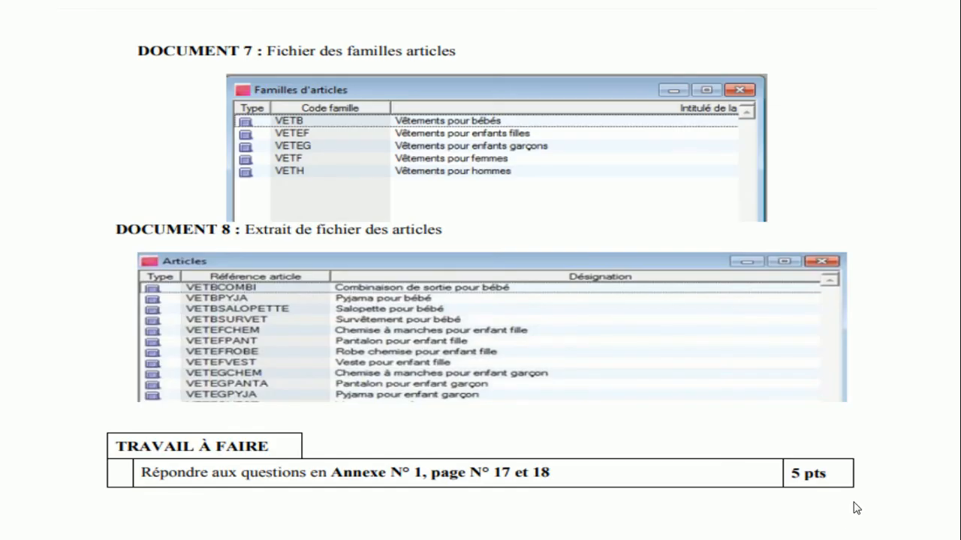
scroll(861, 505, up, 2)
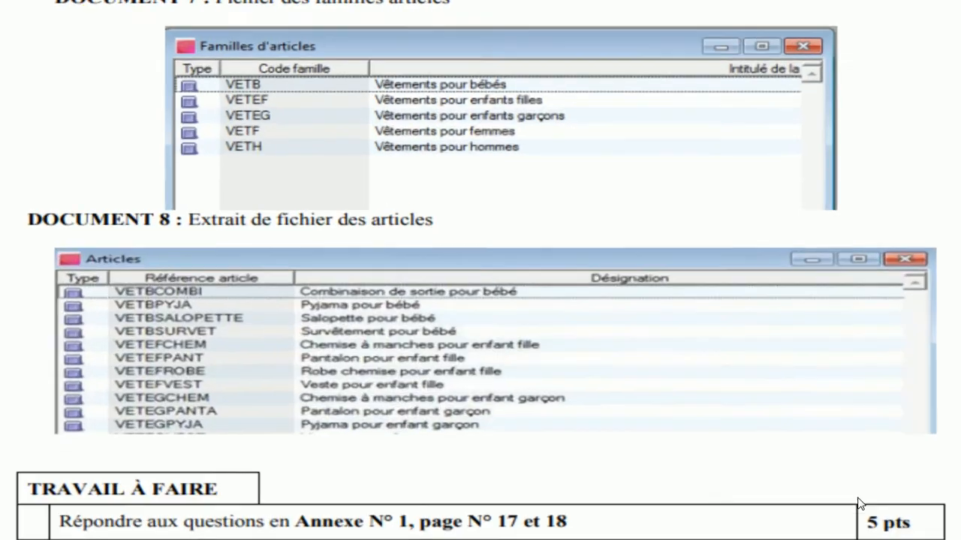
scroll(860, 504, down, 2)
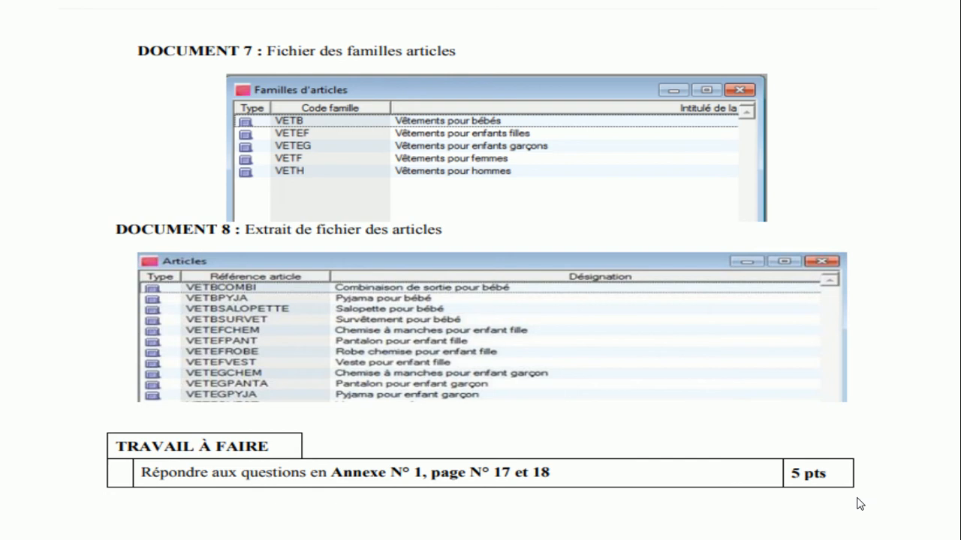
key(Escape)
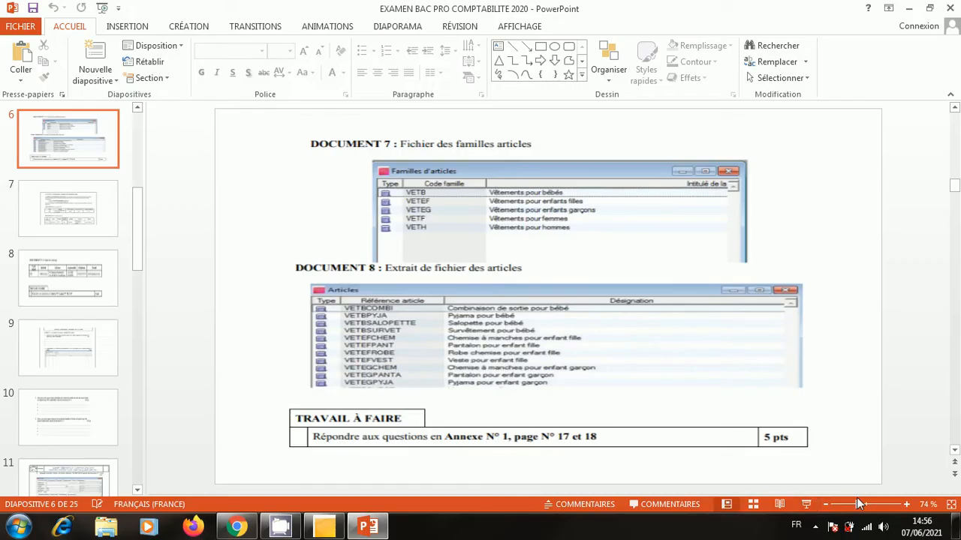
click(908, 10)
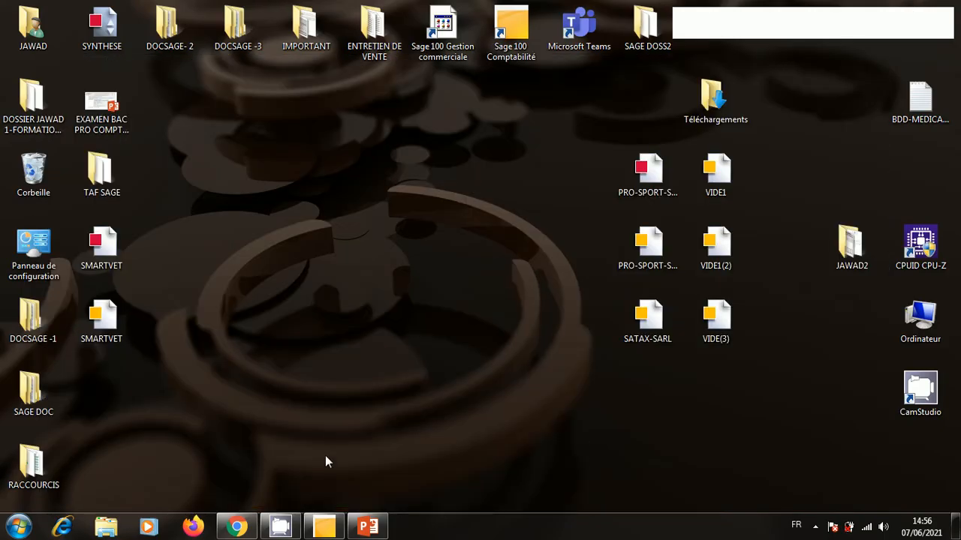
Close the SMARTVET accounting file, quit Comptabilité, and open SMARTVET in Gestion commerciale.
click(324, 526)
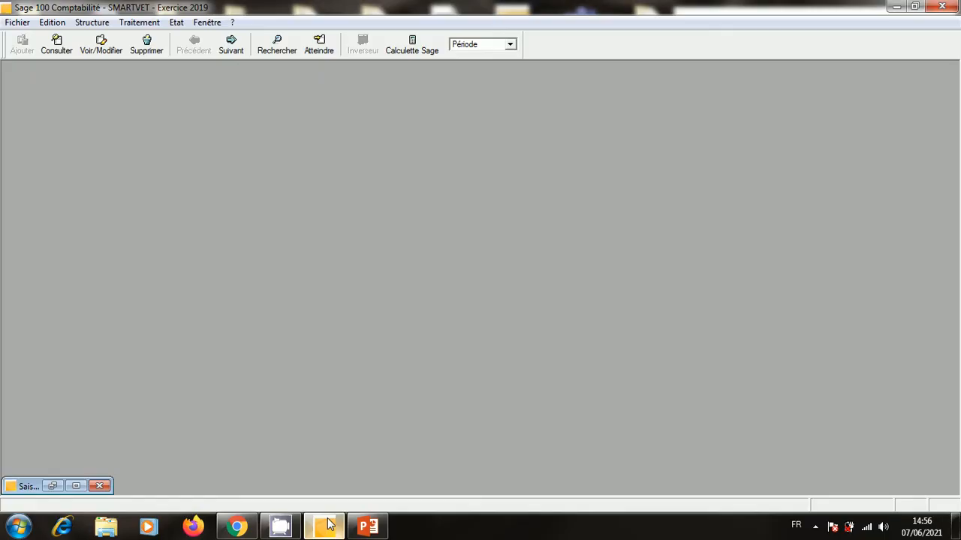
click(18, 25)
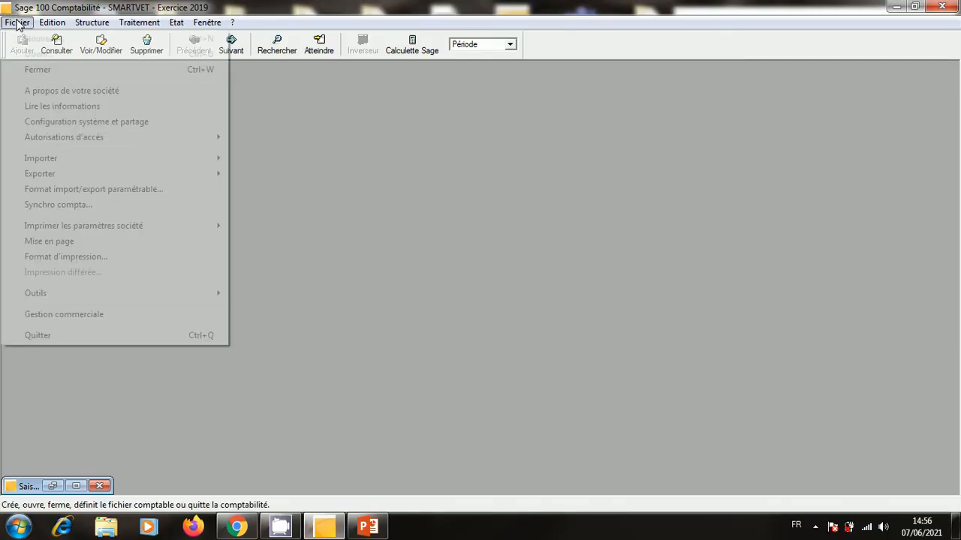
click(40, 71)
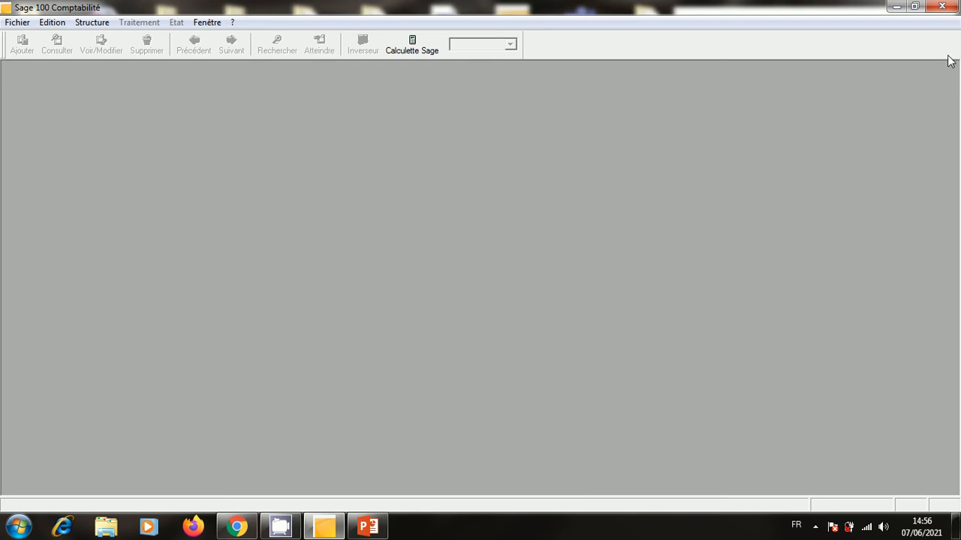
click(942, 7)
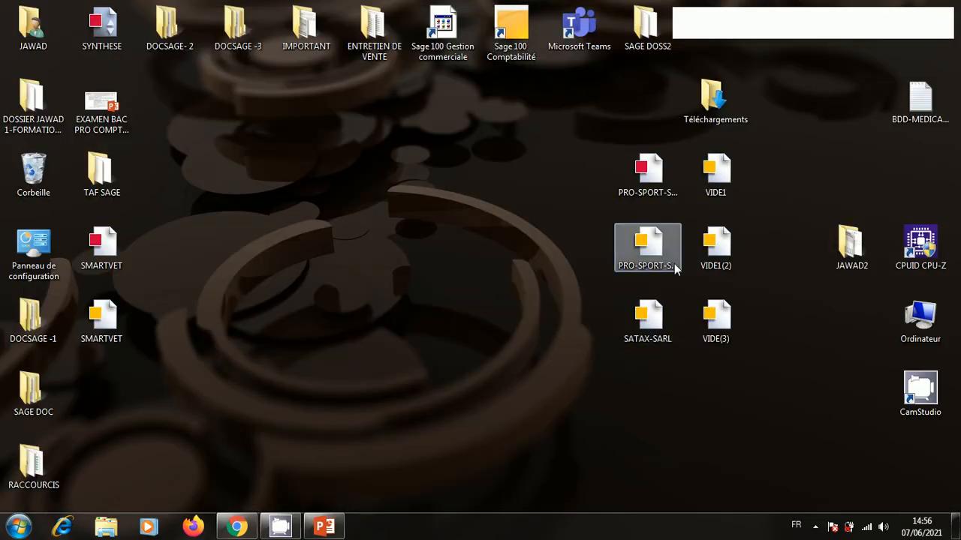
click(110, 247)
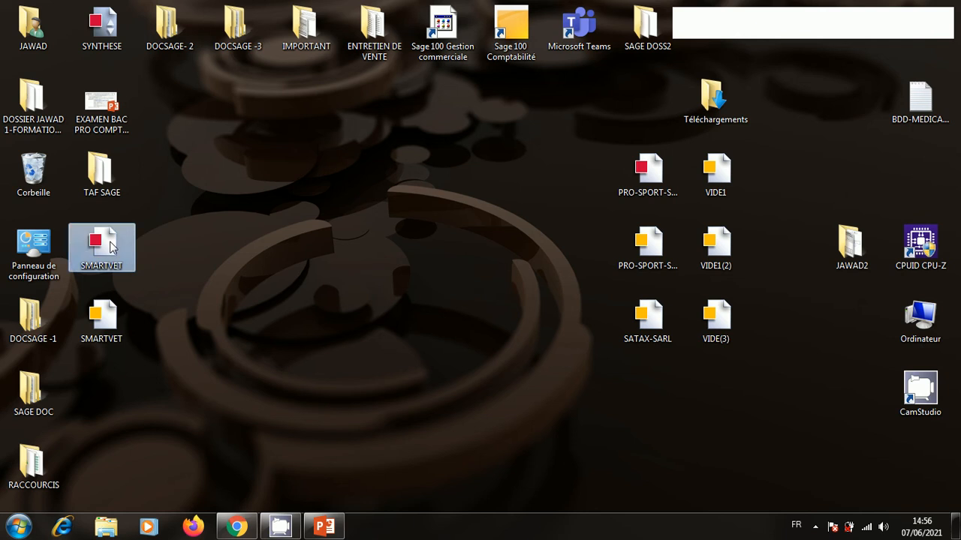
double_click(110, 248)
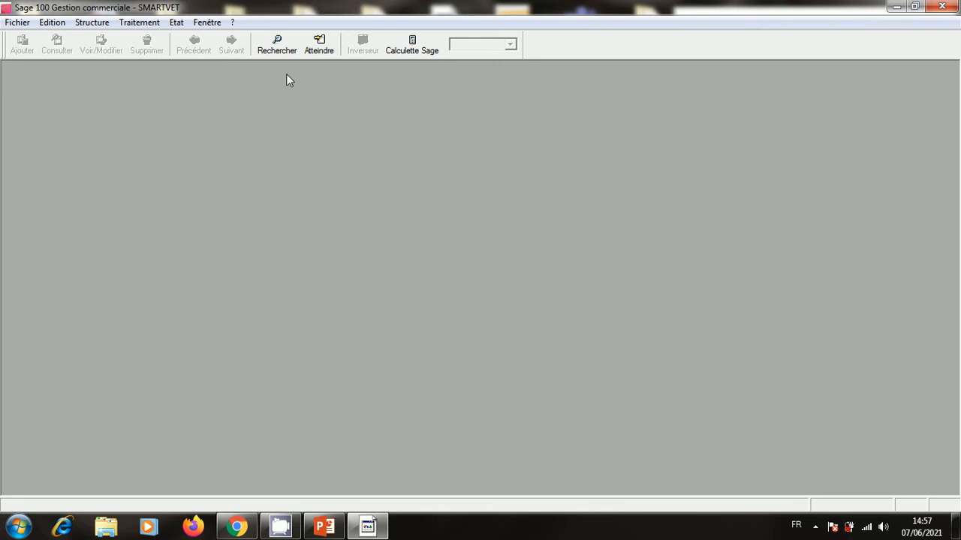
View the SMARTVET details in A propos de votre société, then open Dépôts de stockage.
click(91, 22)
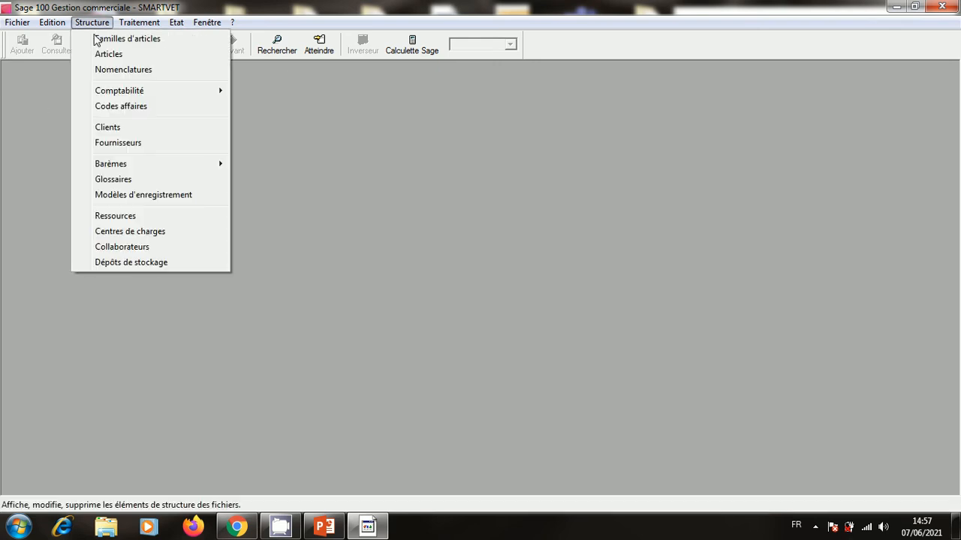
mouse_move(16, 22)
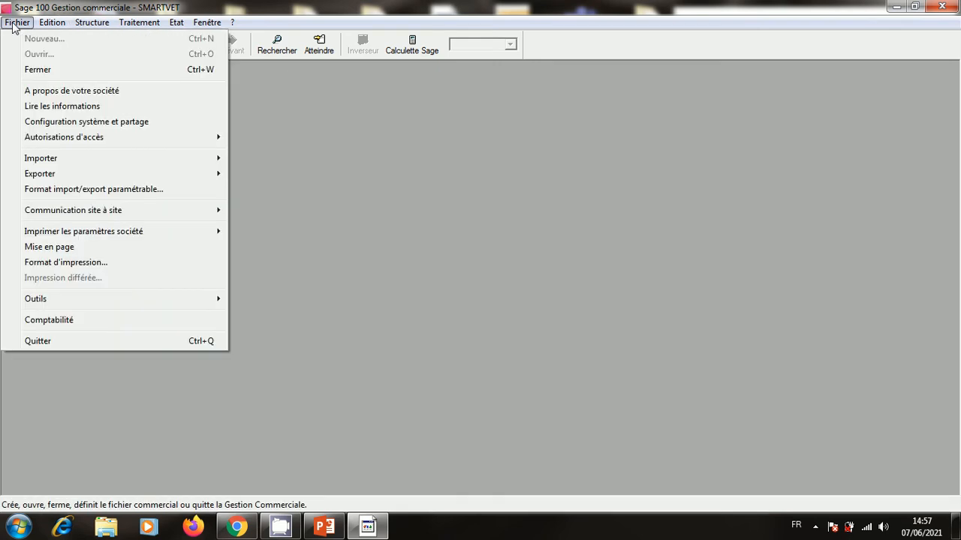
click(63, 91)
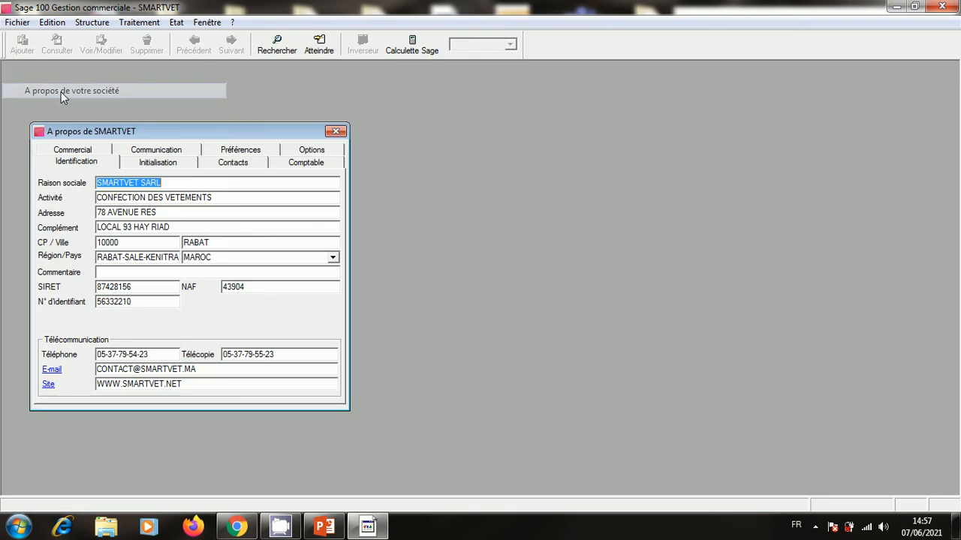
click(336, 132)
click(96, 22)
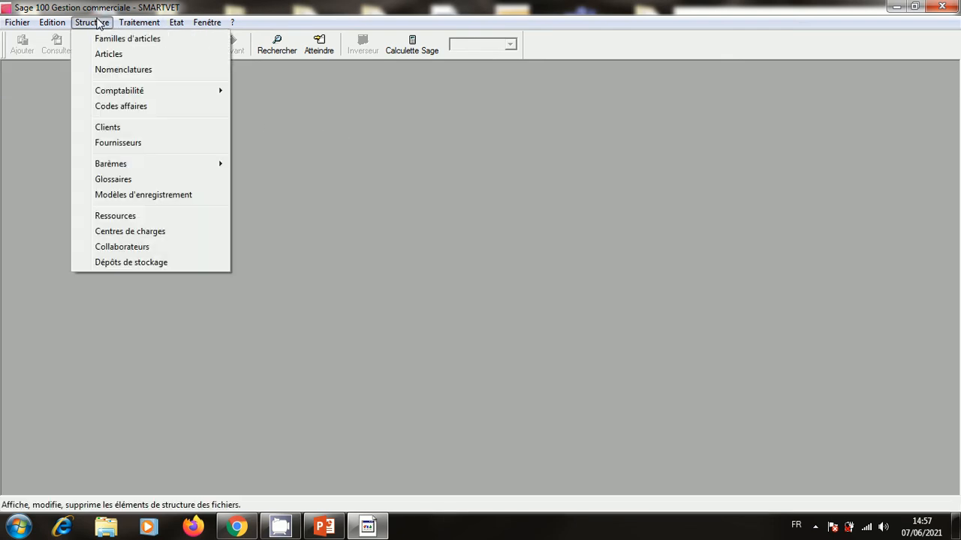
click(124, 262)
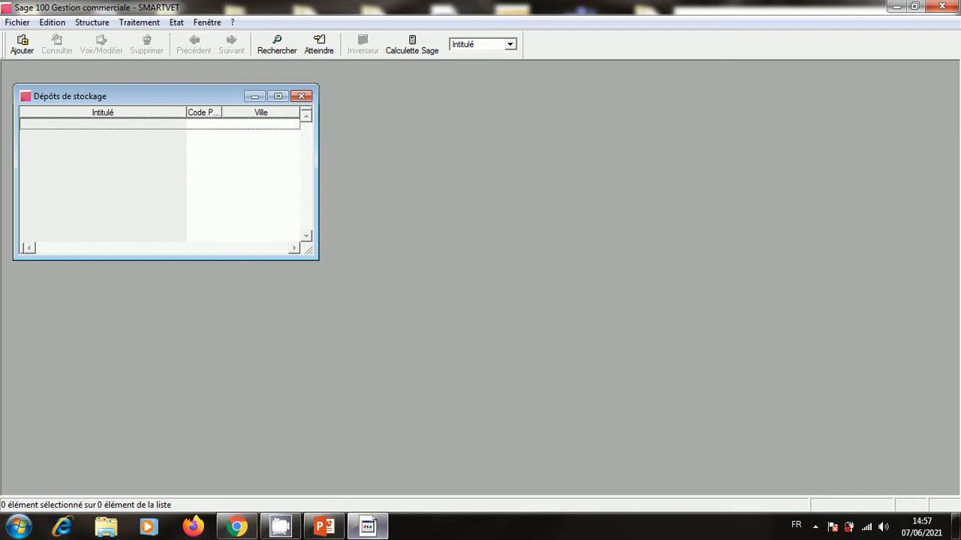
mouse_move(321, 531)
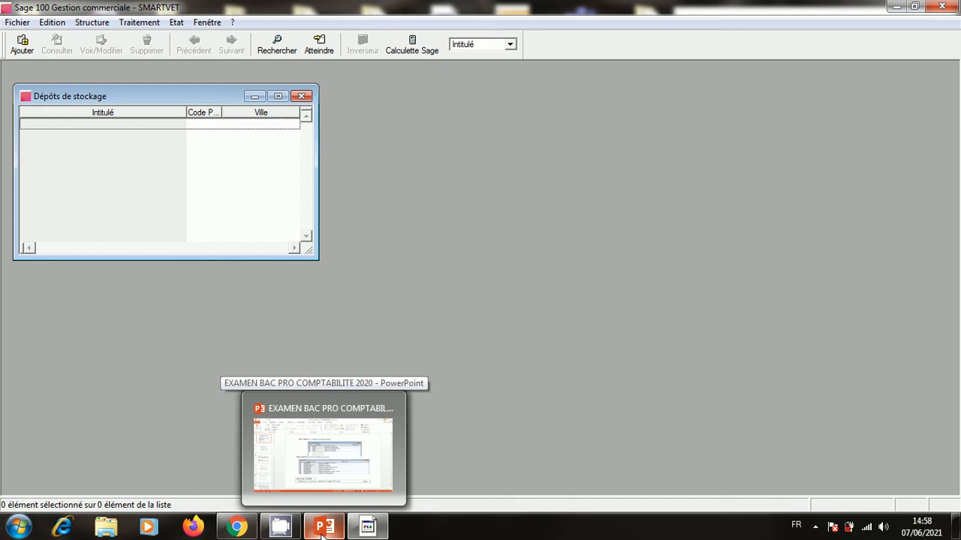
Check the depot RB 'Dépôt casa' details on slide 8, then minimise PowerPoint.
click(322, 531)
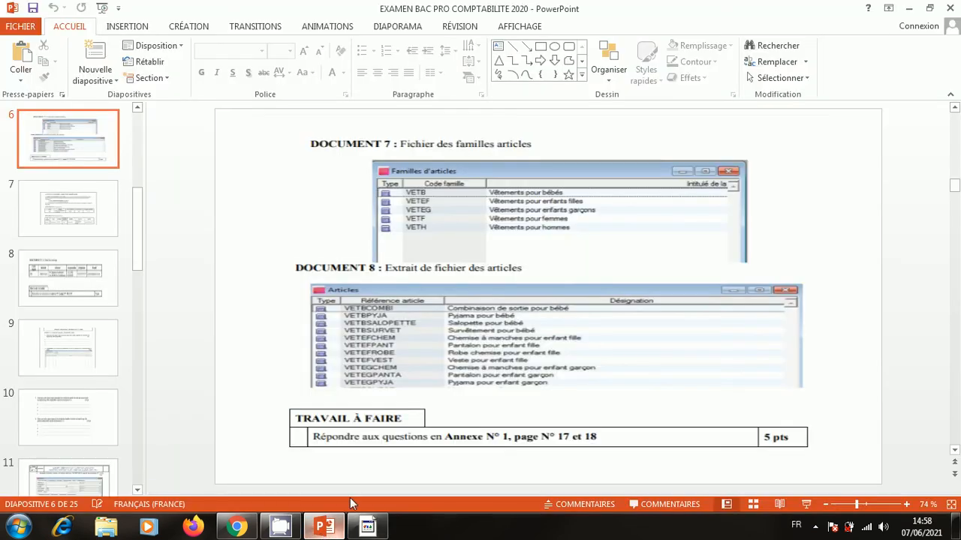
scroll(557, 358, down, 3)
scroll(557, 358, up, 1)
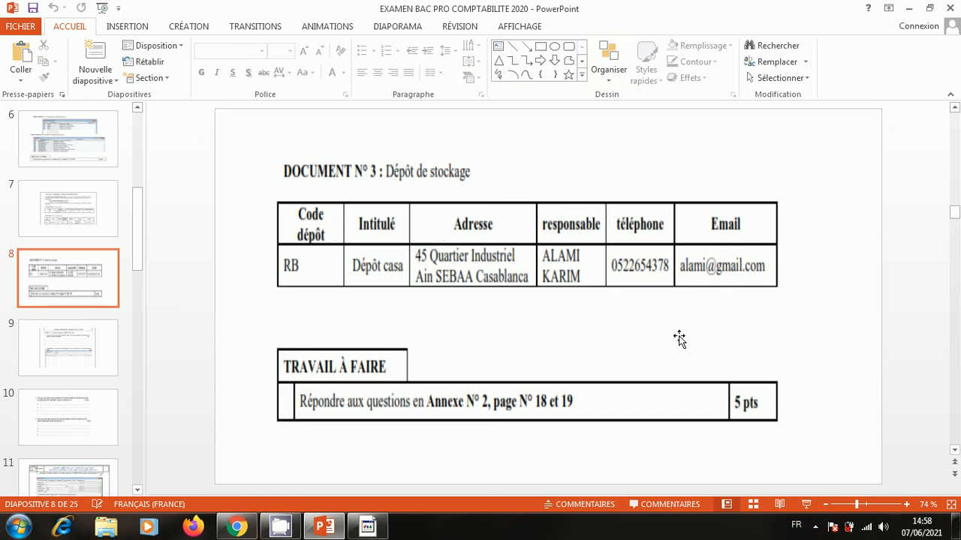
click(910, 9)
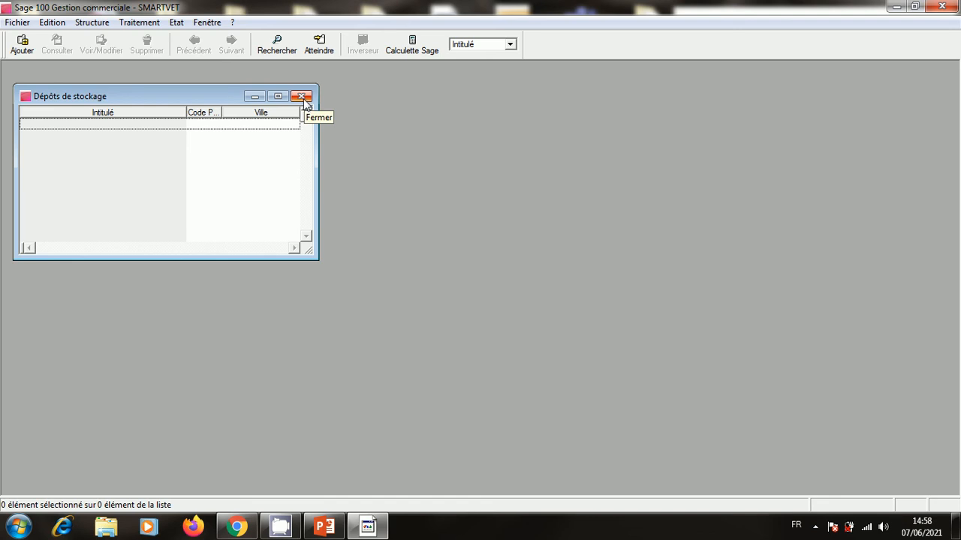
Reopen the Dépôts de stockage list and add a new depot record.
click(304, 102)
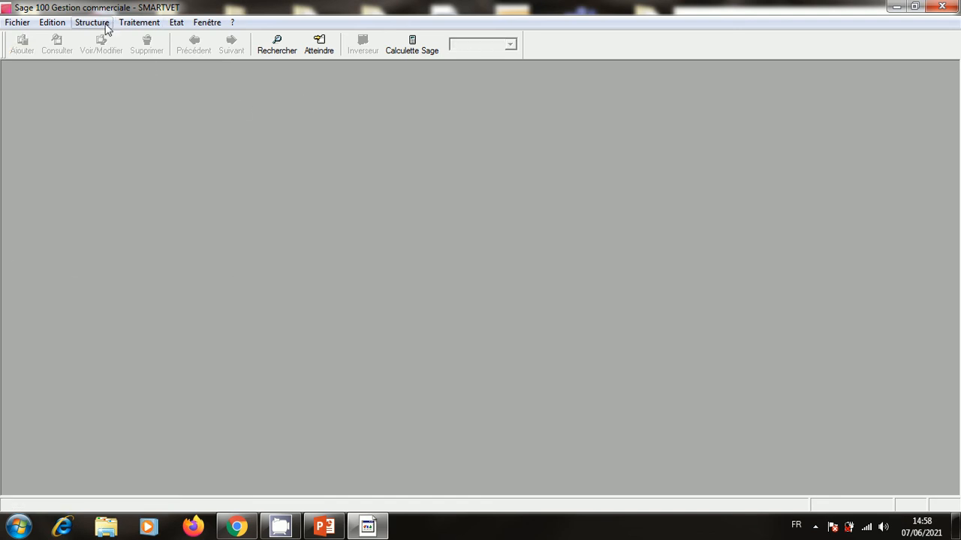
click(103, 23)
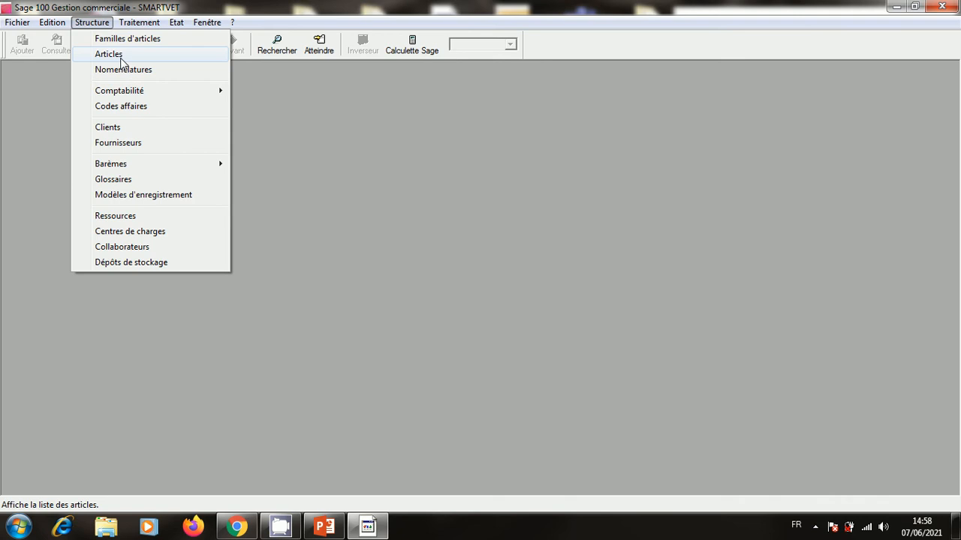
click(105, 262)
right_click(187, 193)
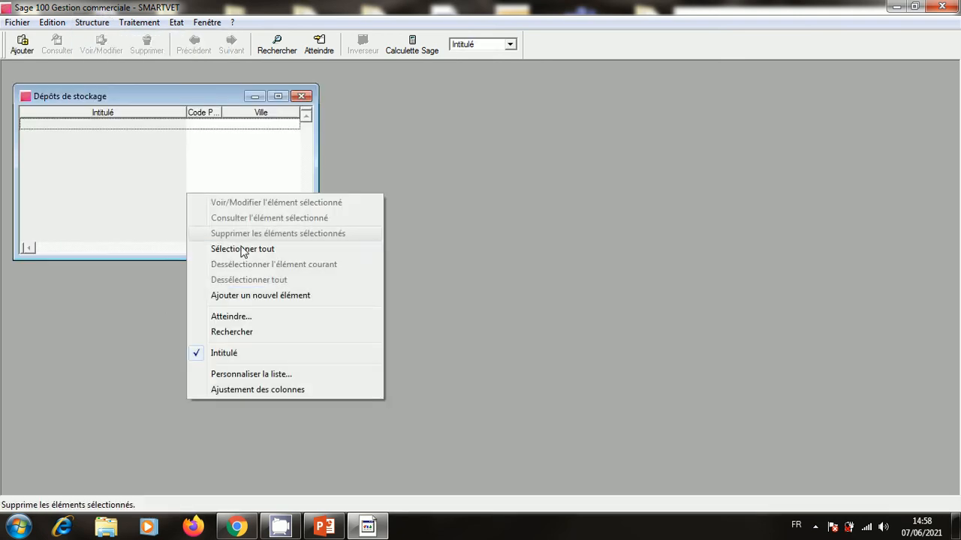
click(267, 305)
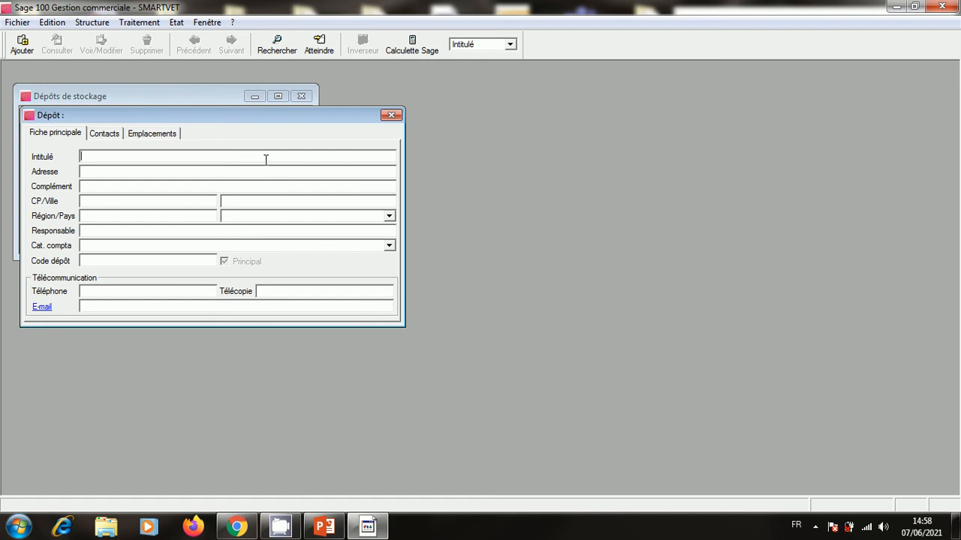
Give the new depot code RB and title DEPOT CASA, and enter its street address and address complement.
click(115, 260)
text(RB)
click(120, 154)
text(DEPOT 8)
key(BackSpace)
text(CASA)
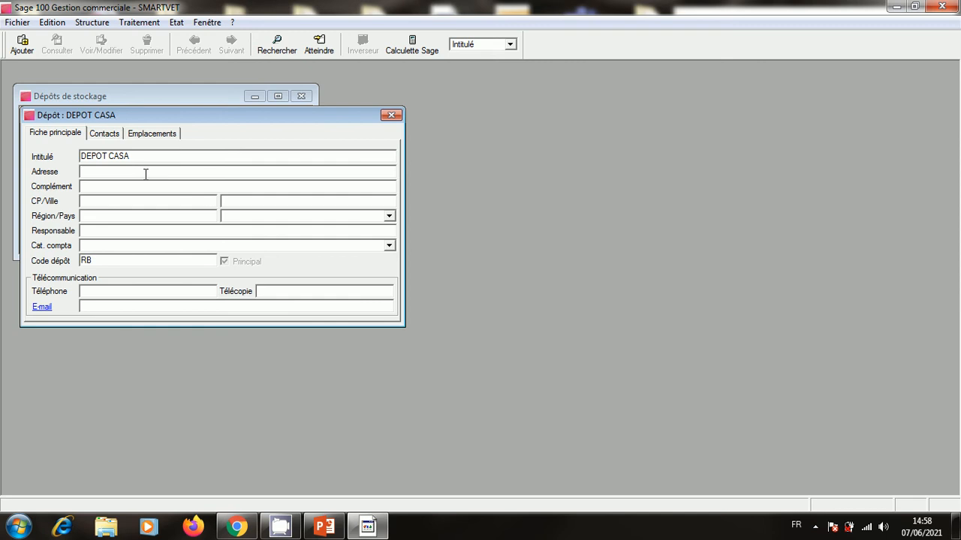
text(45 Q)
text(UARTIER 8)
key(BackSpace)
text(INDUSTRIEL 8)
key(BackSpace)
text(8)
key(BackSpace)
key(BackSpace)
key(BackSpace)
text(AIN 8)
key(BackSpace)
text(SBAA)
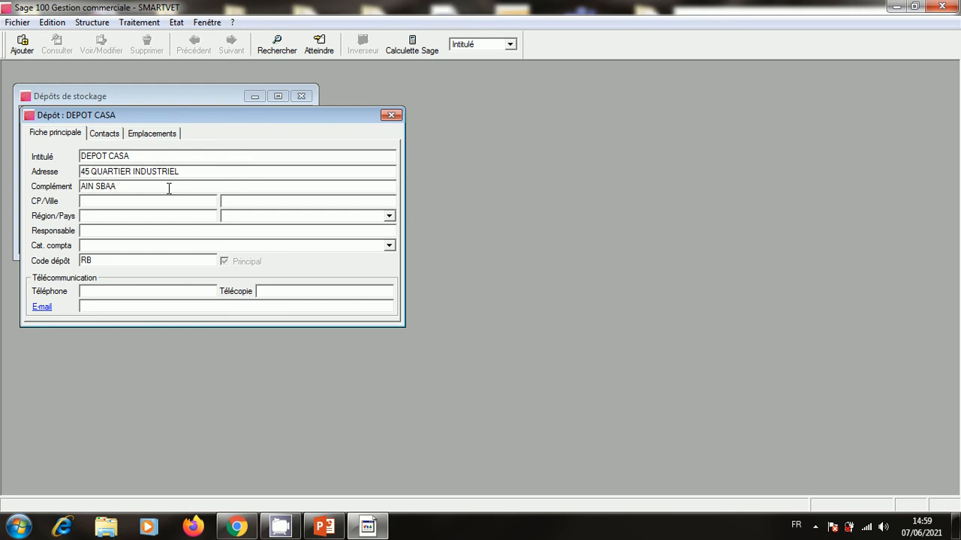
Fill in the depot's postcode, city and region CASABLANCA and its phone number, then save it.
click(128, 206)
text(20)
key(BackSpace)
text(50000)
click(255, 204)
text(CASABLANCA)
click(147, 217)
text(CASA)
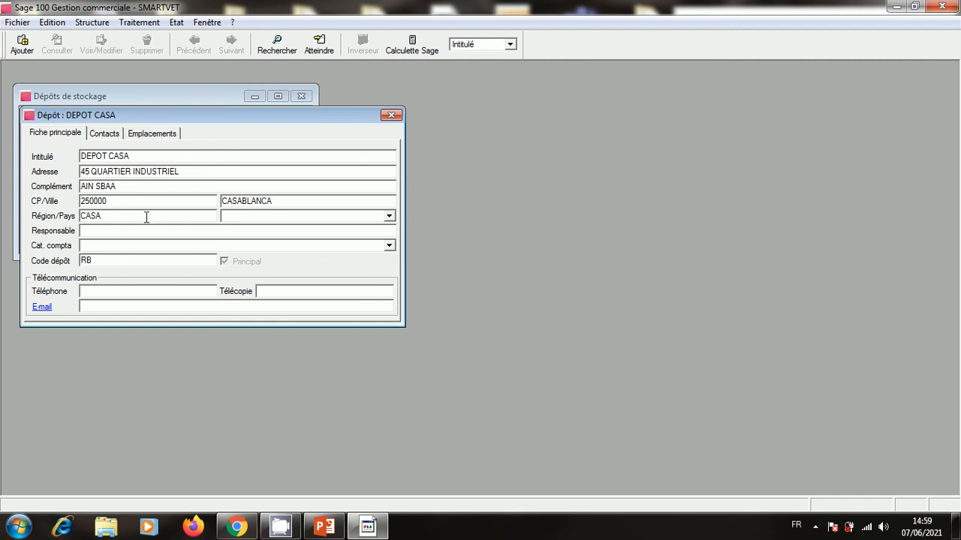
text(BLANCA)
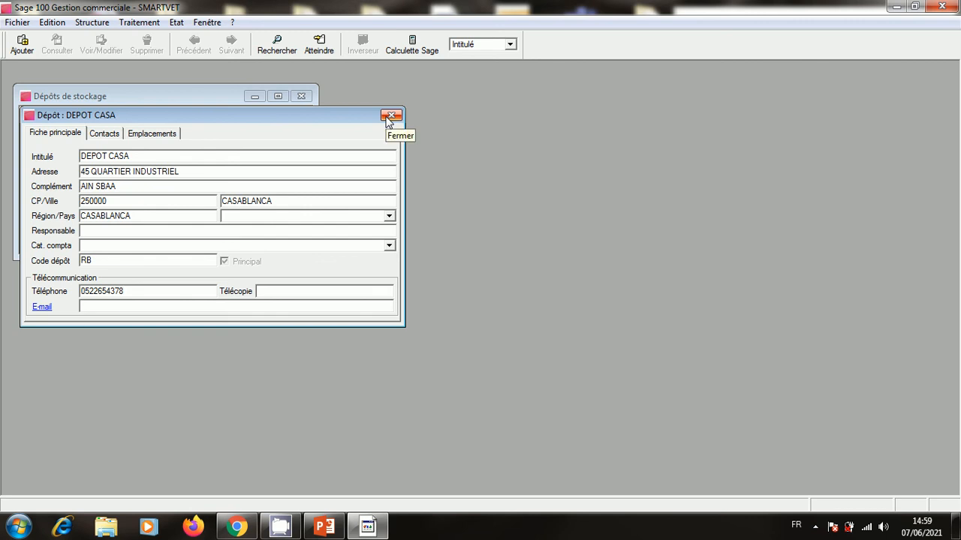
click(387, 117)
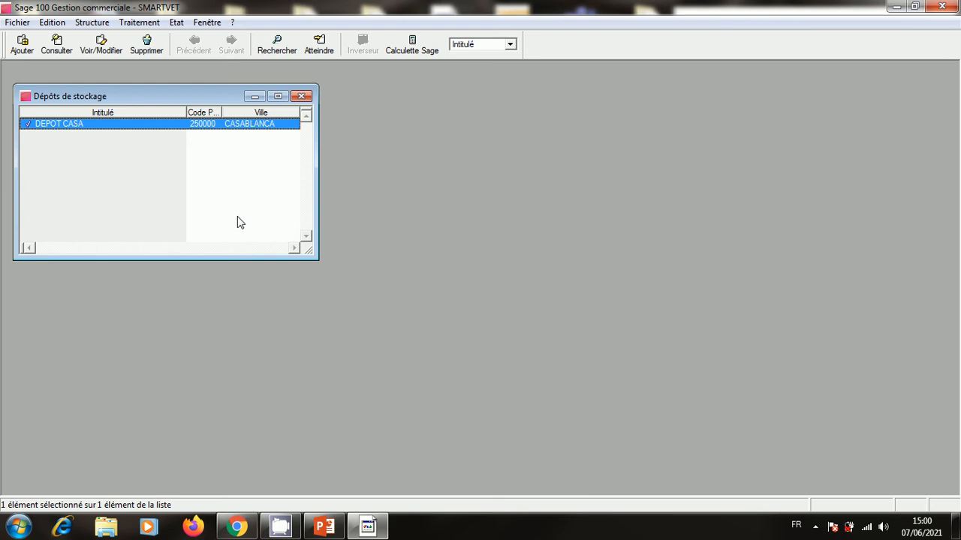
Close the storage depots list and bring the PowerPoint exam presentation to the front.
click(301, 96)
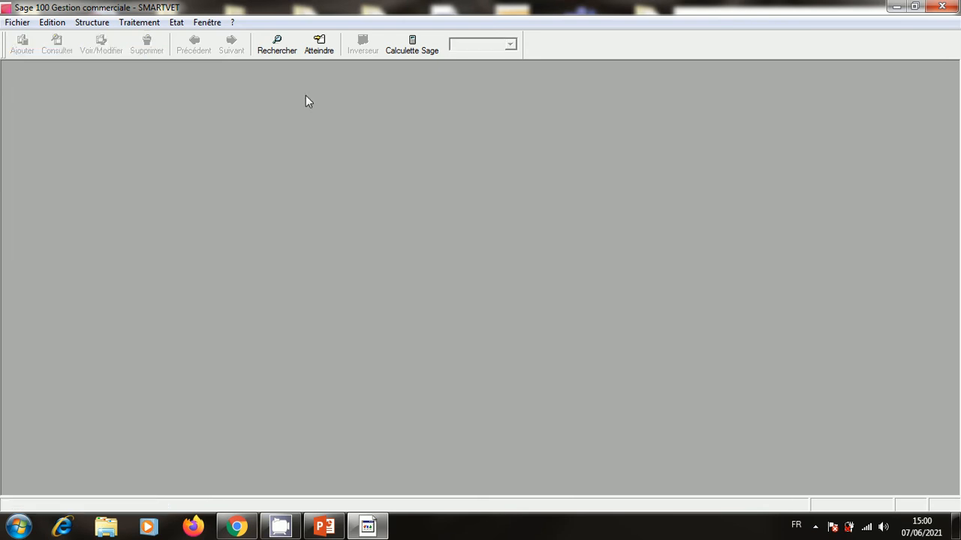
click(106, 28)
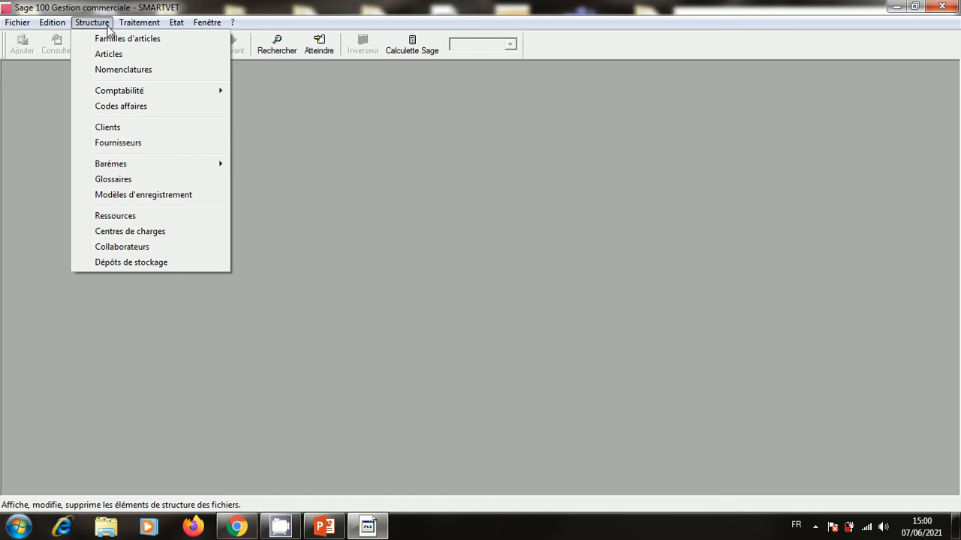
click(324, 528)
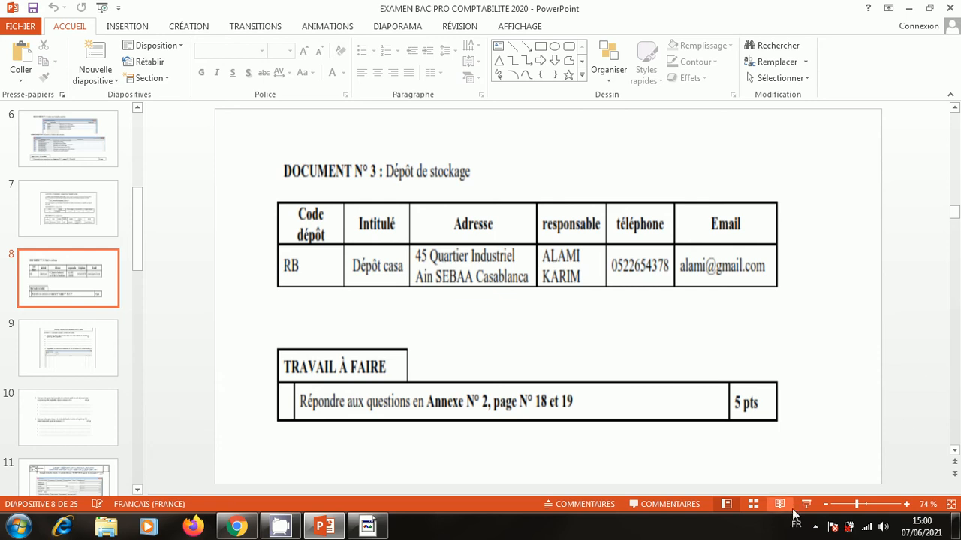
Start the slide show and page through the first exam slides.
click(806, 505)
click(820, 422)
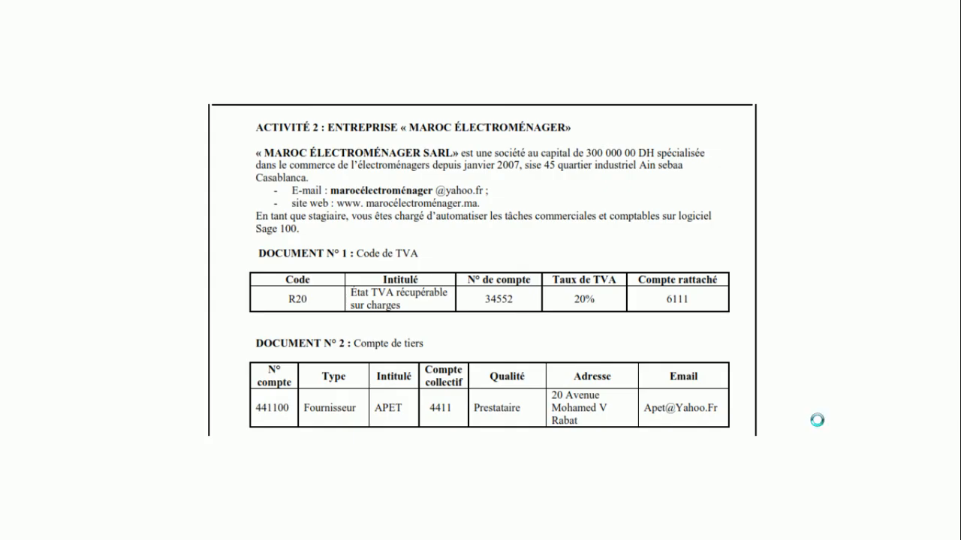
click(817, 420)
click(817, 421)
click(816, 421)
click(817, 421)
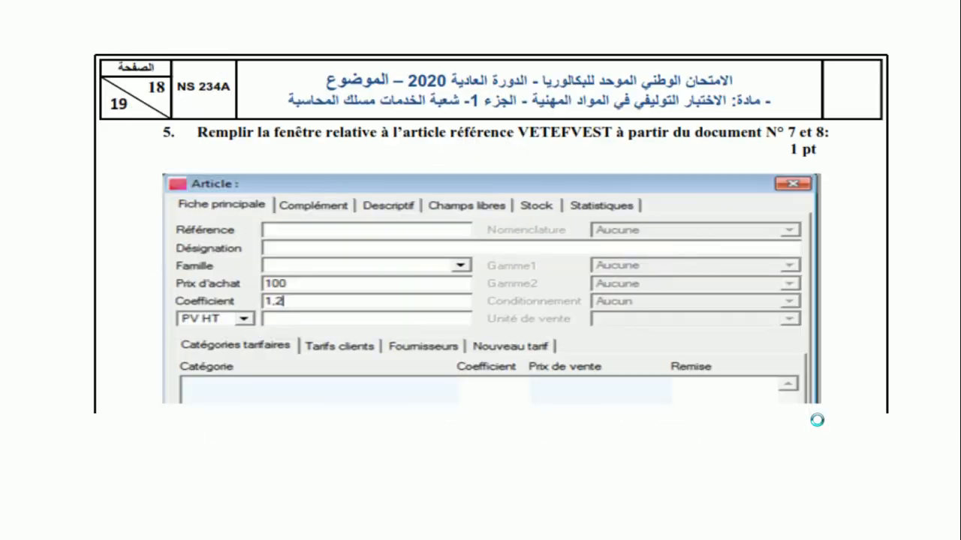
click(816, 420)
click(816, 421)
click(817, 420)
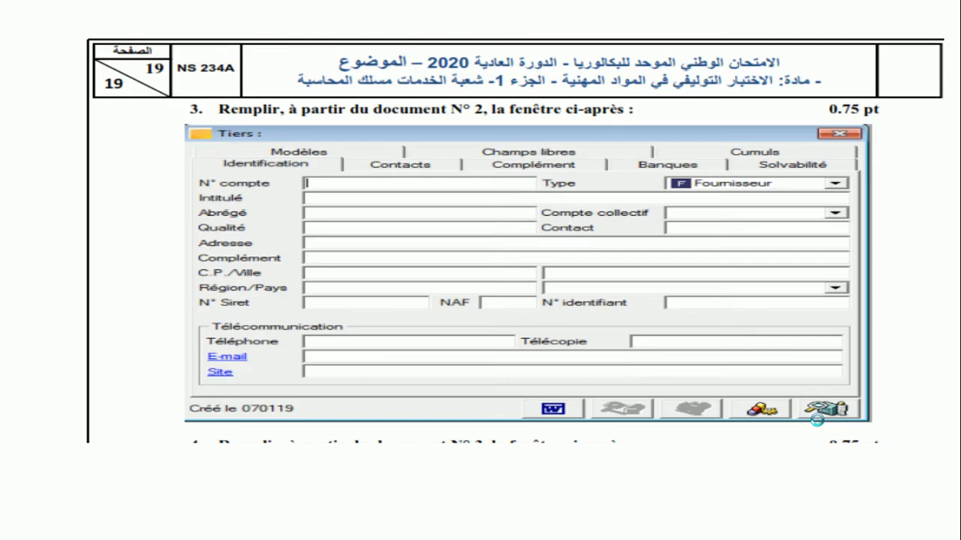
scroll(817, 420, up, 5)
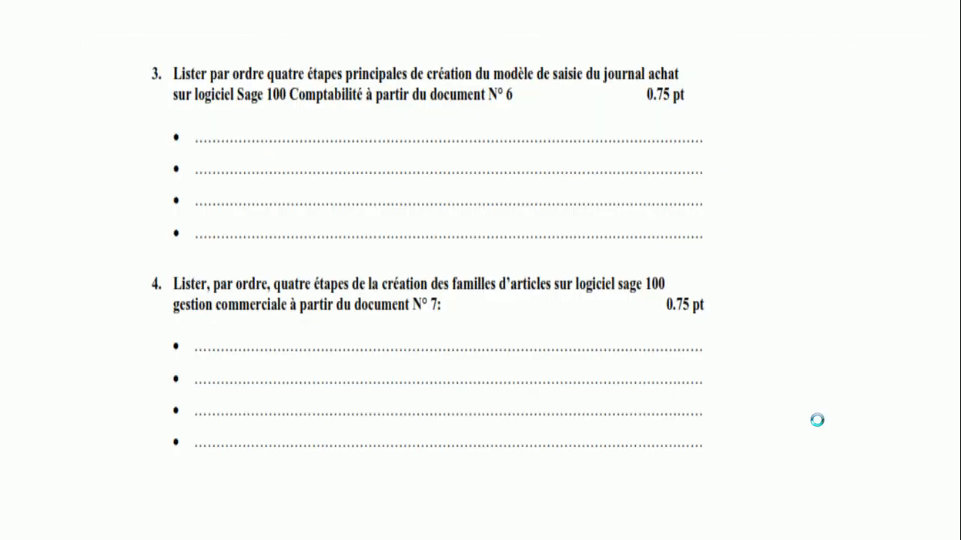
scroll(817, 420, up, 2)
Page from Document 3 to the article families and articles slides, then end the show and close PowerPoint.
click(816, 420)
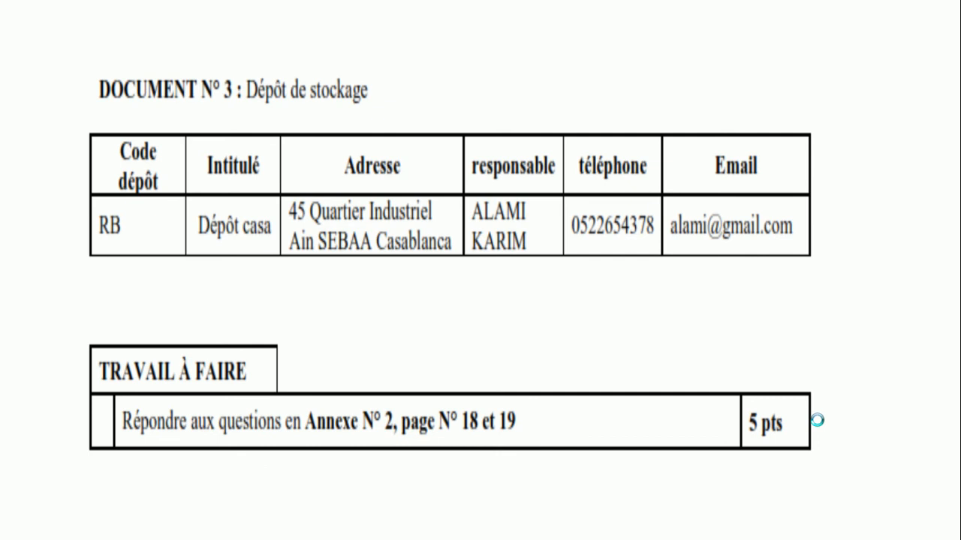
click(817, 420)
click(816, 420)
click(816, 420)
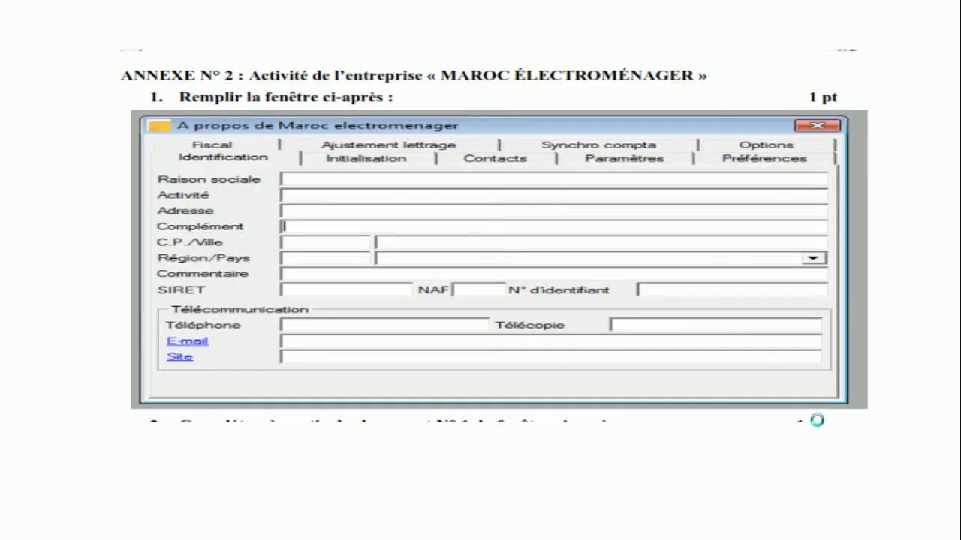
click(817, 420)
click(817, 420)
click(817, 420)
click(817, 420)
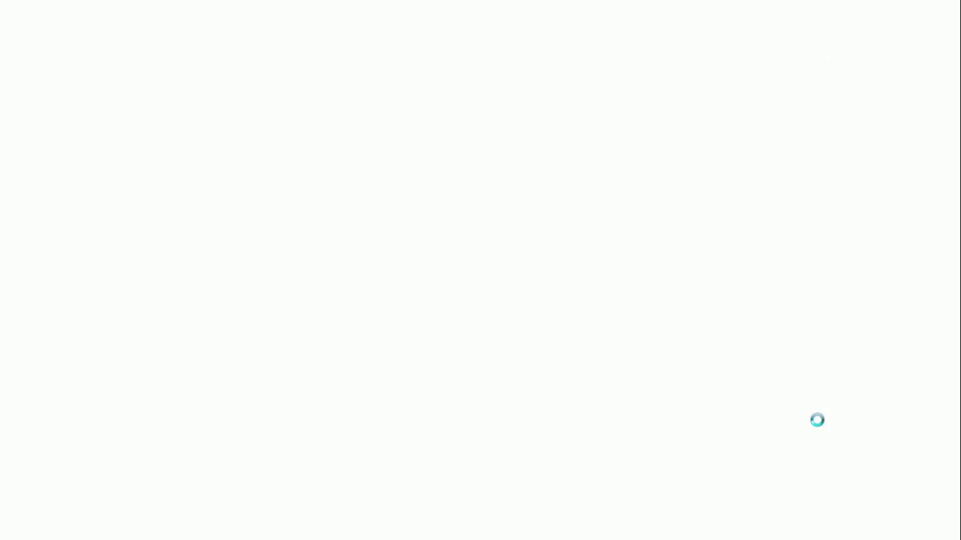
scroll(816, 420, up, 11)
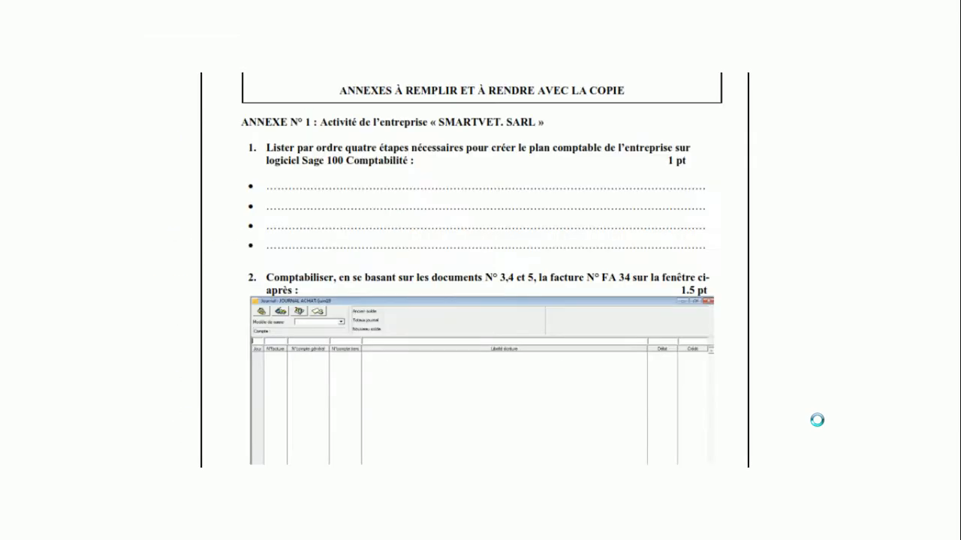
scroll(816, 420, up, 1)
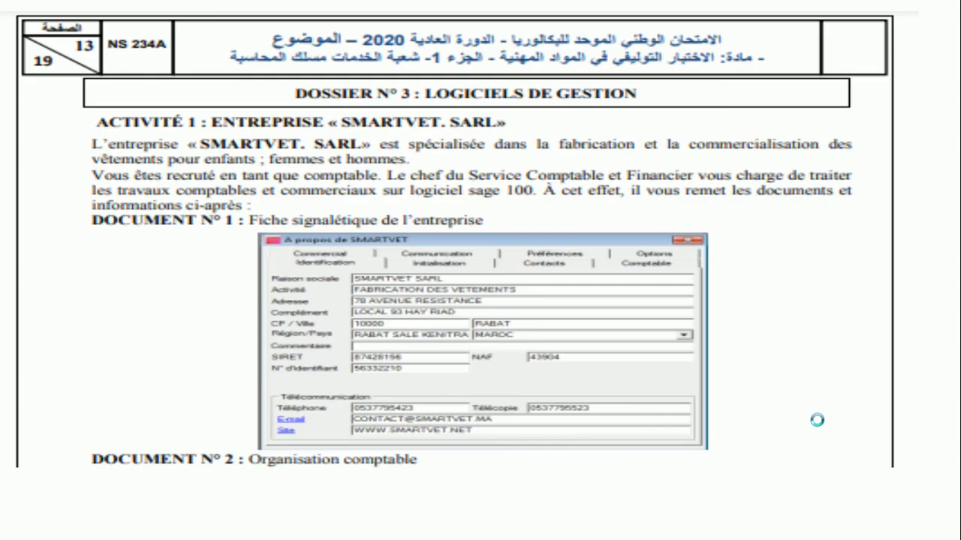
scroll(816, 421, down, 2)
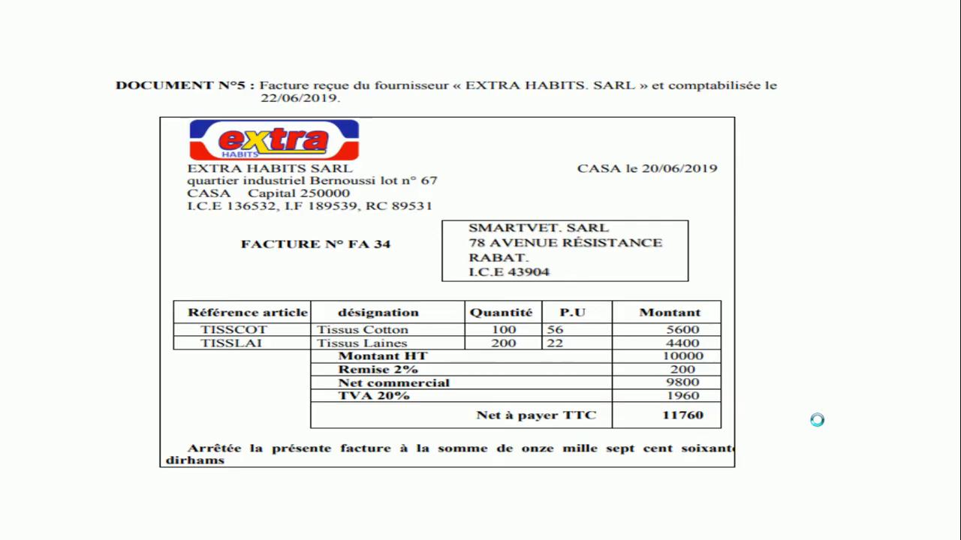
click(816, 420)
click(816, 420)
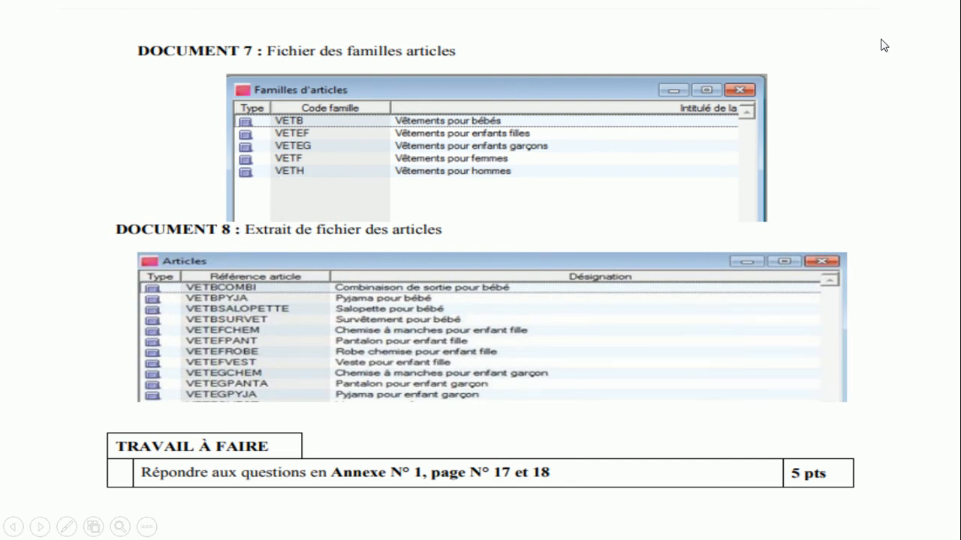
key(Escape)
click(949, 7)
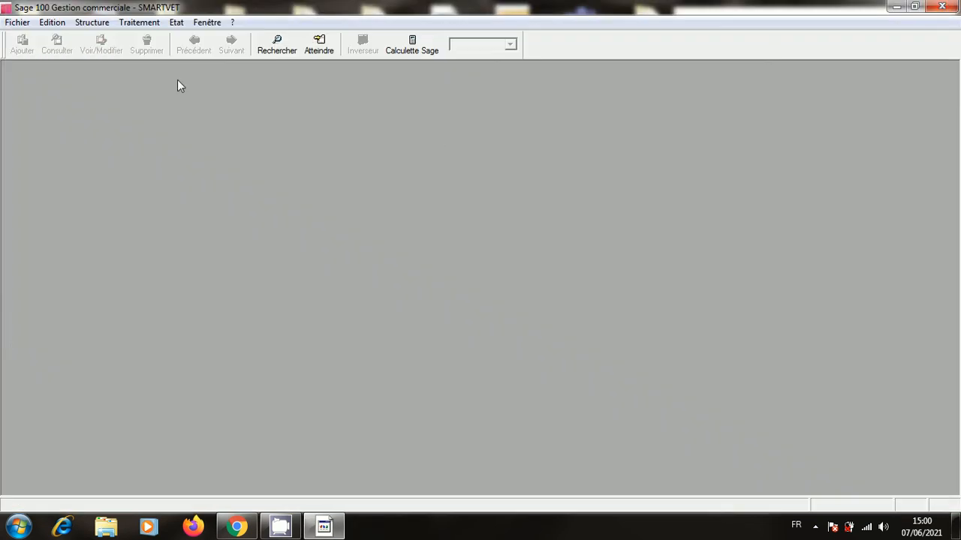
Open Structure > Familles d'articles and add a new blank family from the list's context menu.
click(102, 23)
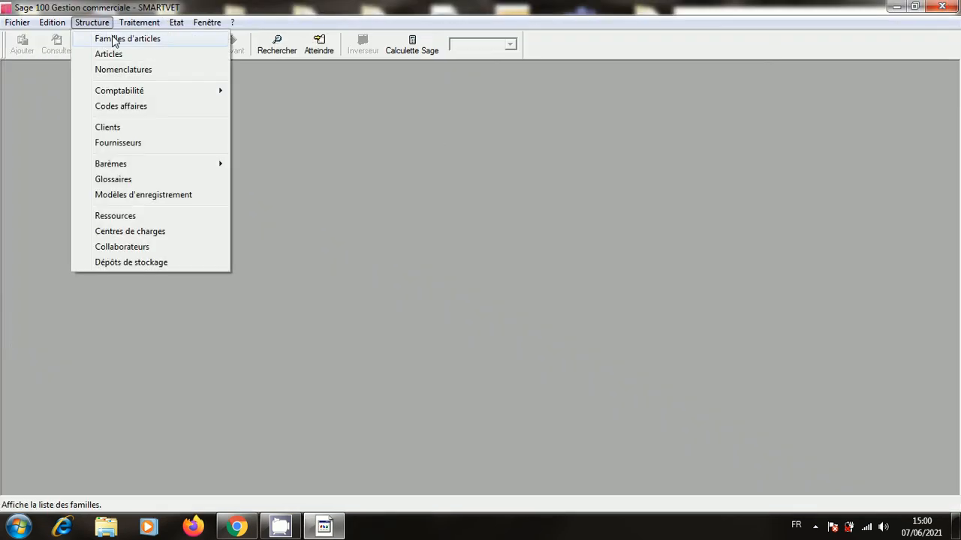
click(111, 36)
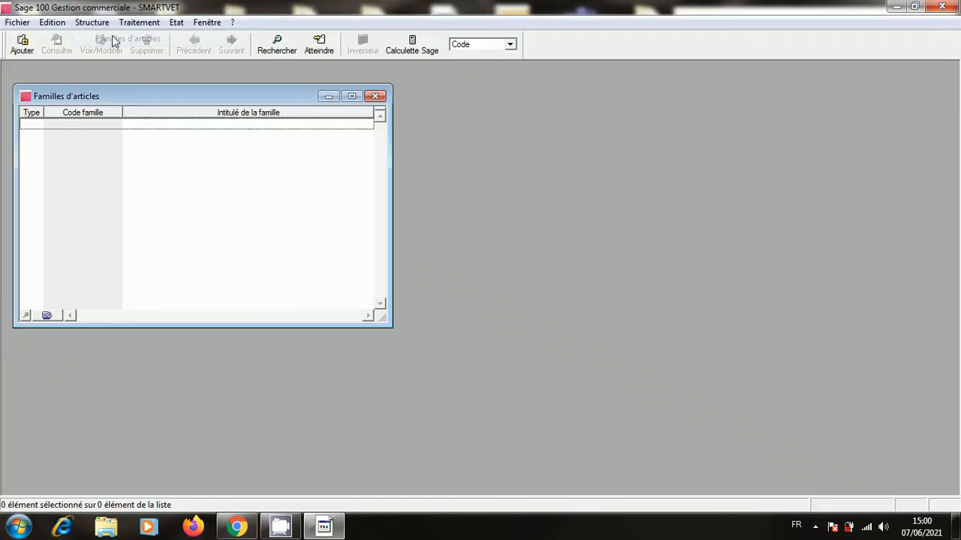
right_click(173, 138)
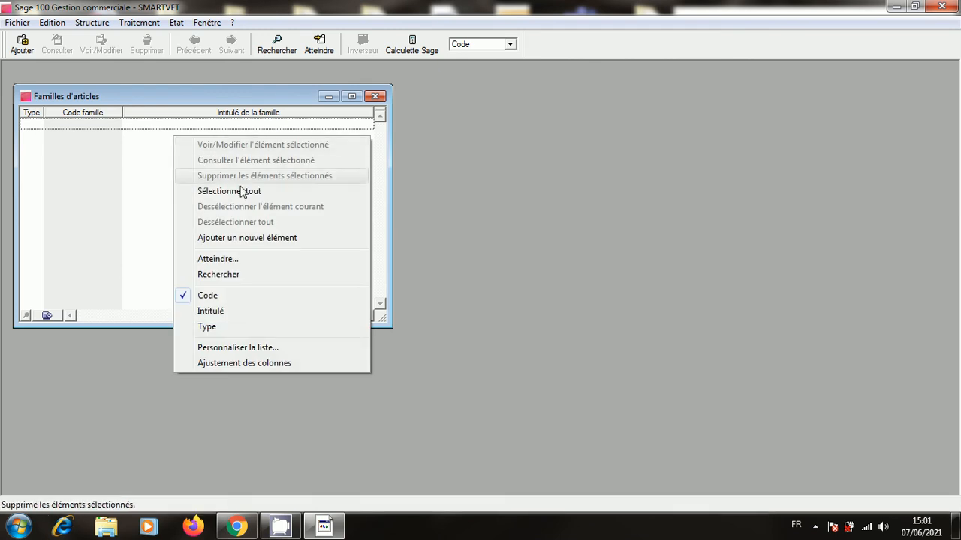
click(255, 238)
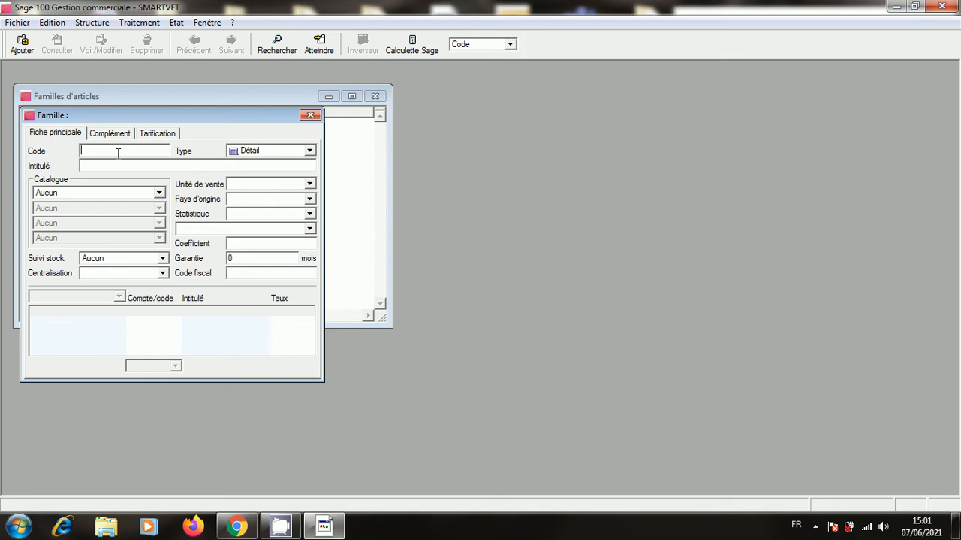
Enter family VETB, 'VETEMENTS DE BEBE', set stock tracking to CMUP and save it.
text(V)
text(ET)
text(B)
text(VETE)
text(MENTS 8)
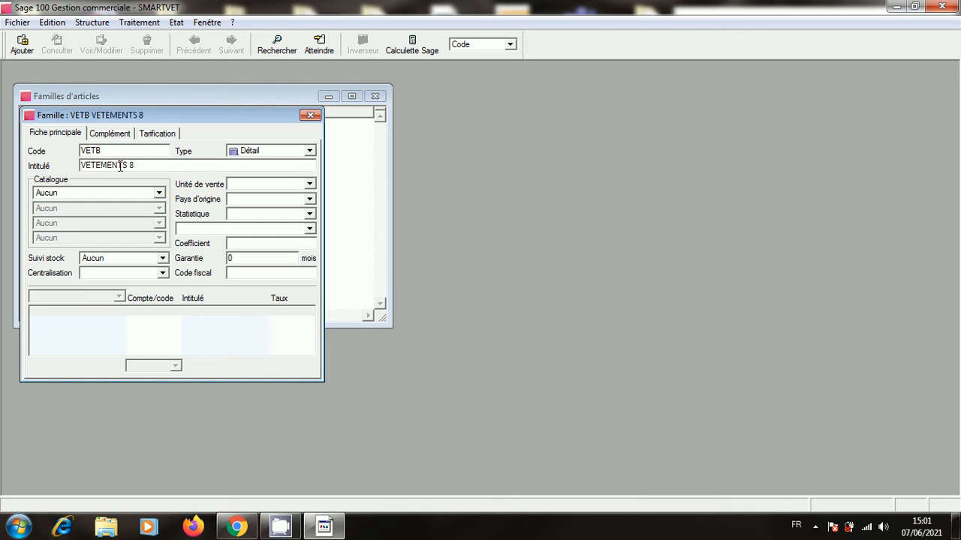
key(BackSpace)
text(DE B)
key(BackSpace)
text(BEBE)
click(162, 258)
click(137, 280)
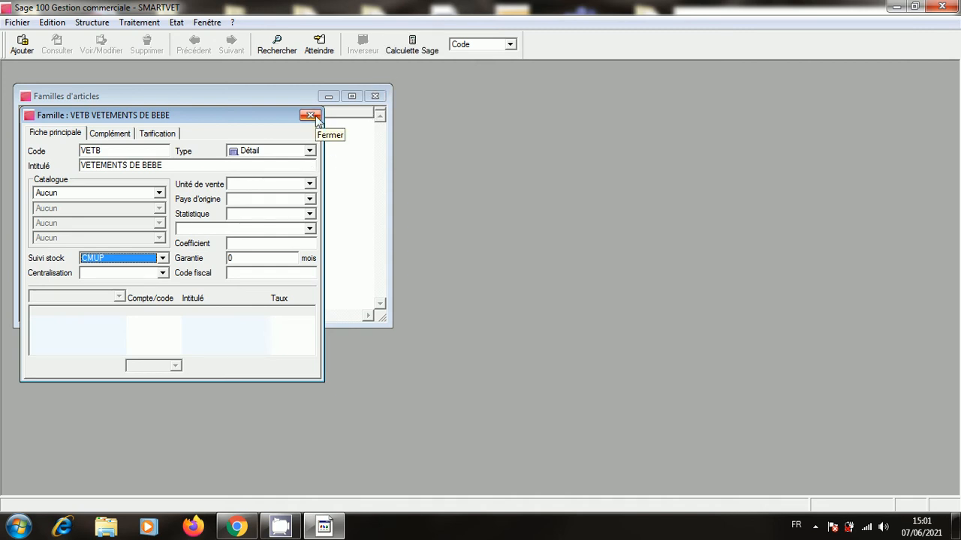
click(315, 116)
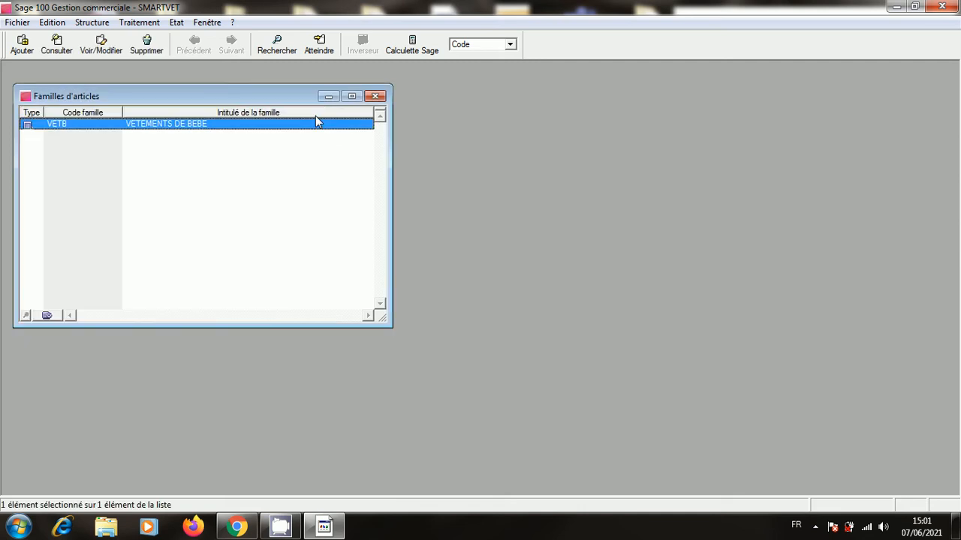
right_click(266, 197)
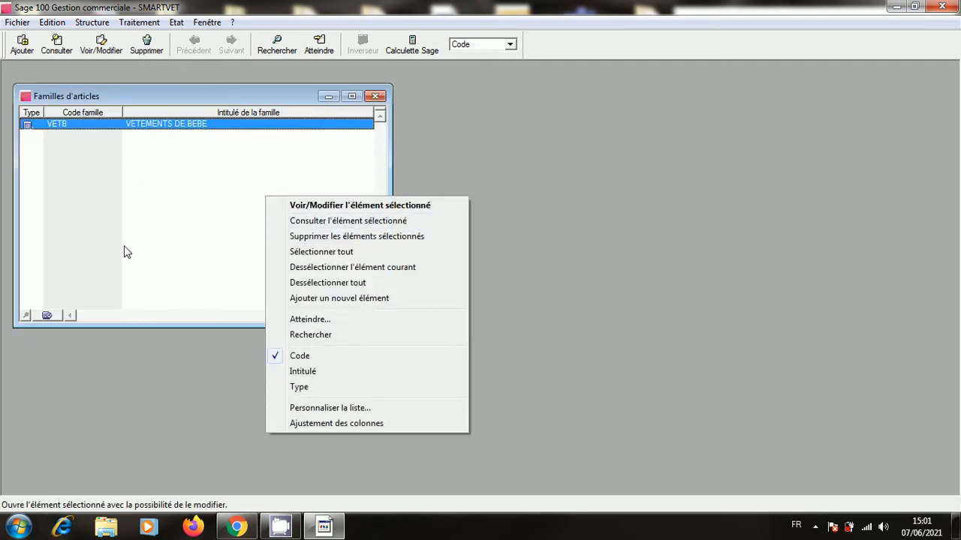
Create family VETEF, 'VETEMENT POUR ENFANT FILLE', with CMUP stock tracking and save it.
click(342, 298)
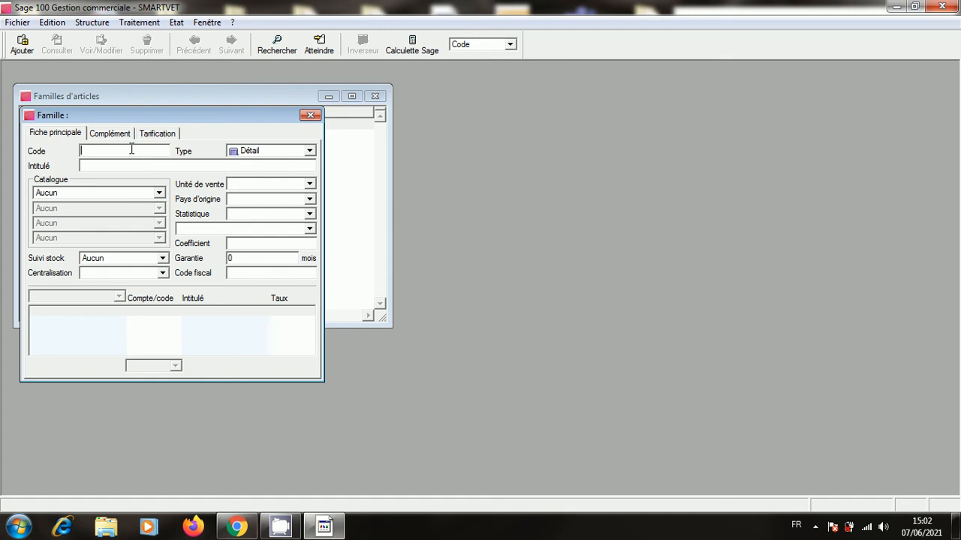
text(VETEF)
click(189, 166)
text(VETE)
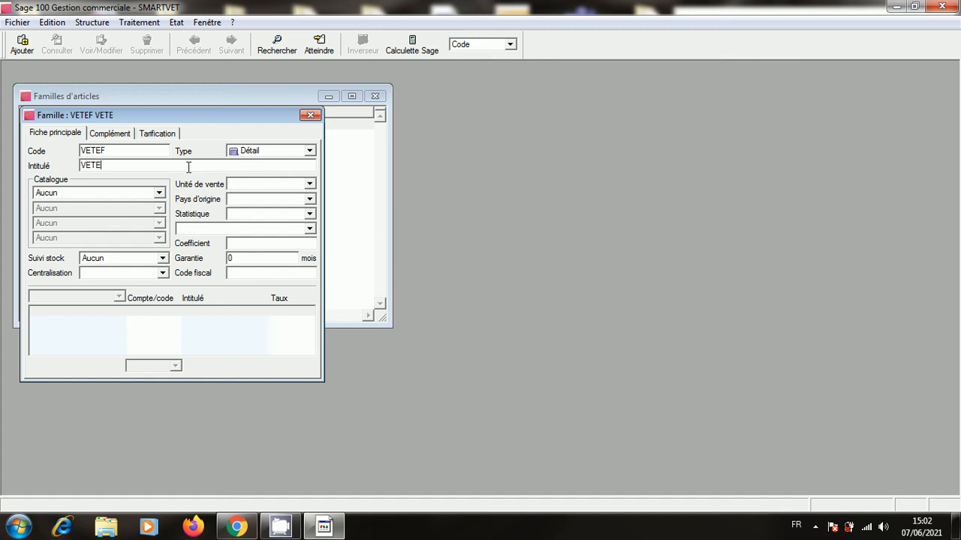
text(MENT B)
key(BackSpace)
text(POUR B)
key(BackSpace)
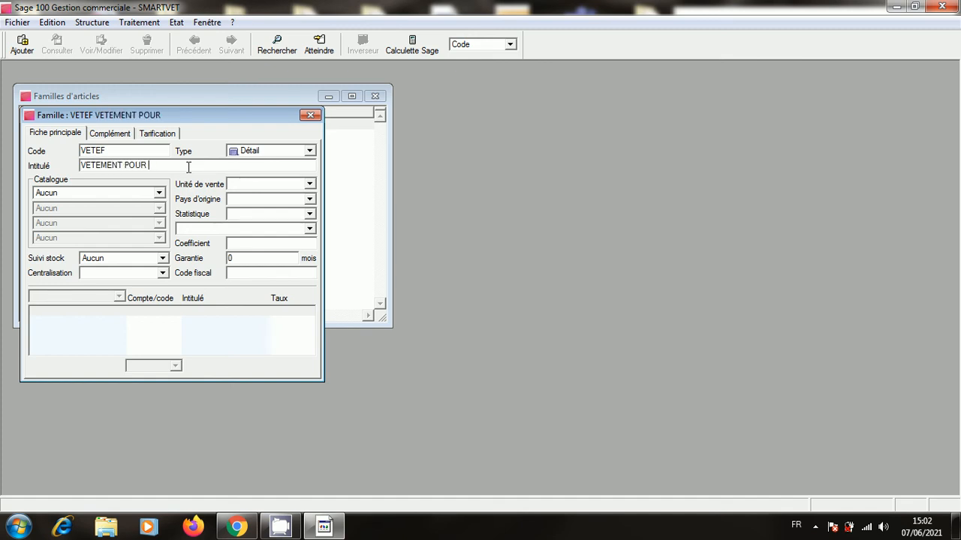
text(ENFANT FILLE)
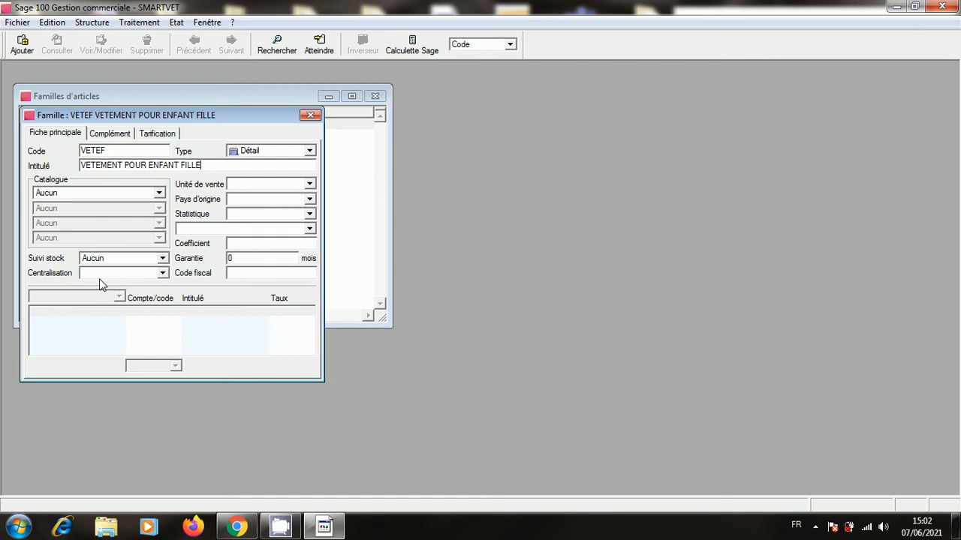
click(162, 258)
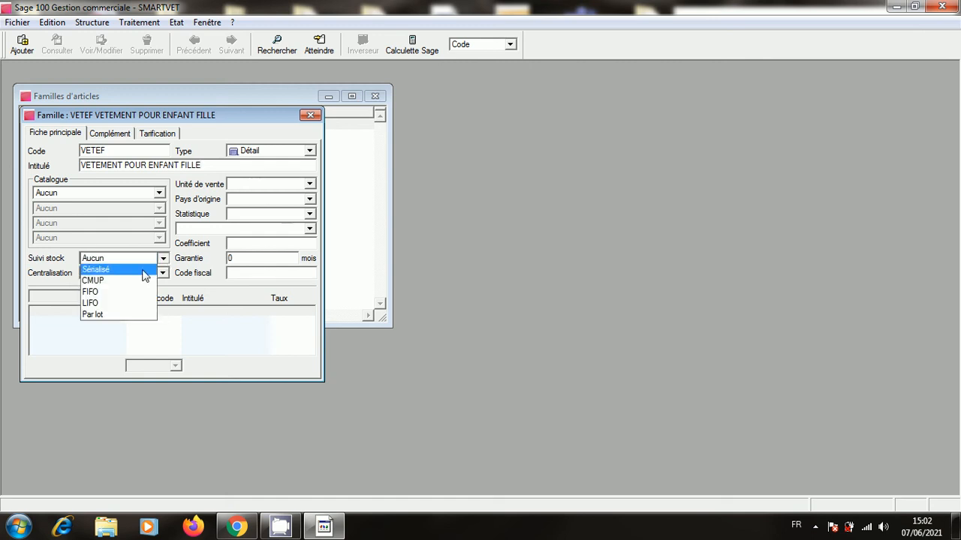
click(140, 283)
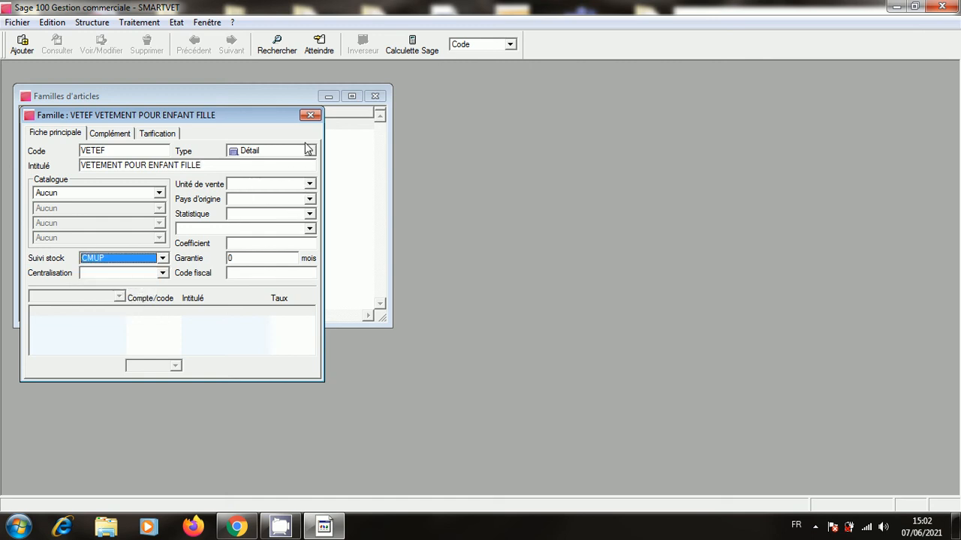
click(311, 117)
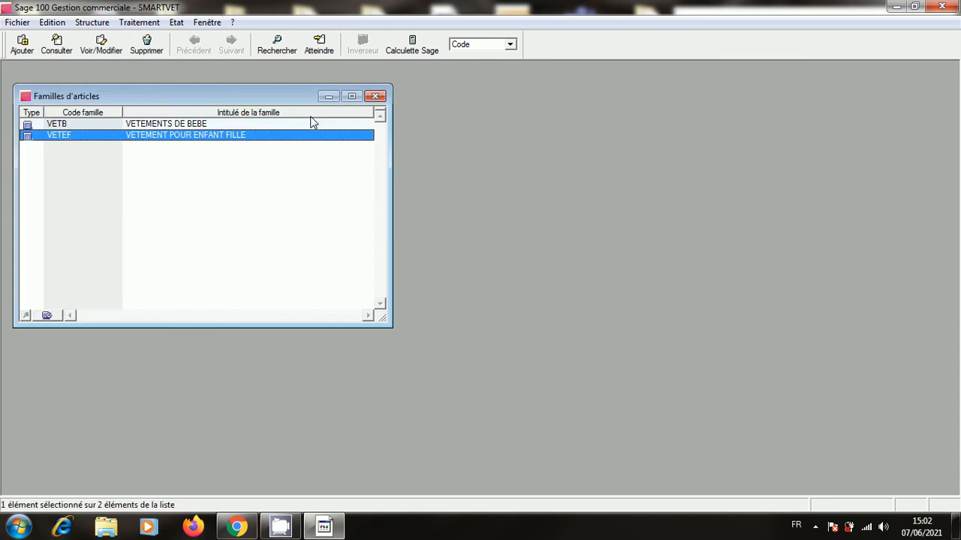
Start a new family with code VETEG and label 'VETEMENT POUR ENFANT GARCON'.
right_click(251, 223)
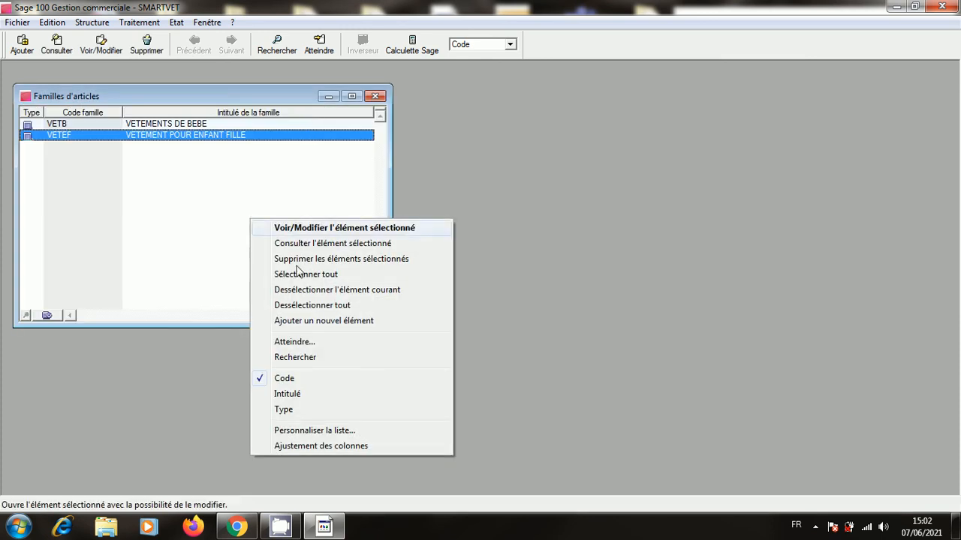
click(321, 320)
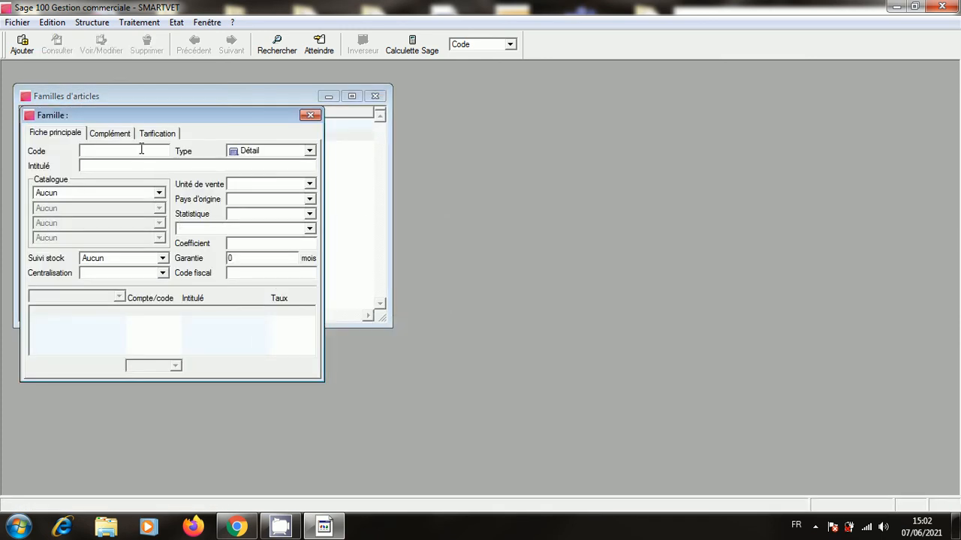
text(VETE)
text(G)
text(VETE)
text(MENT B)
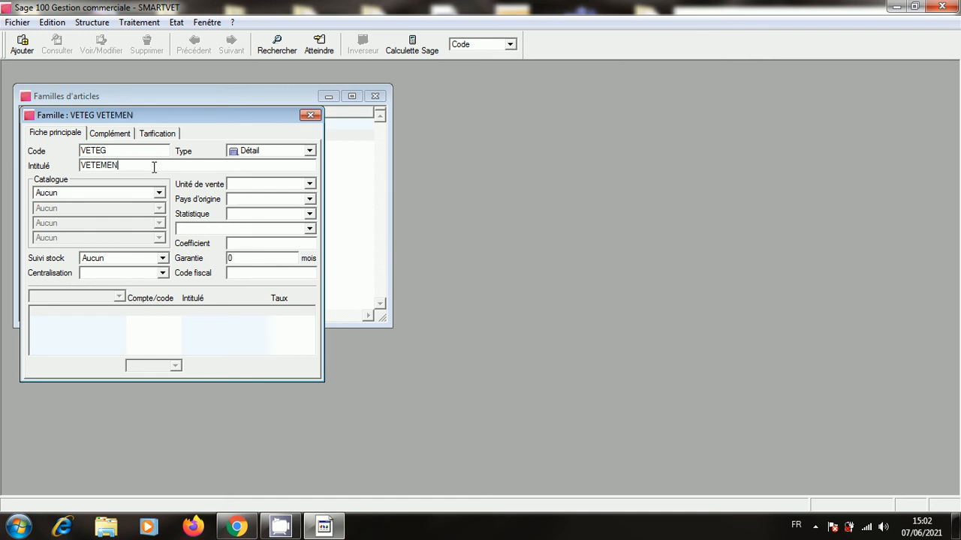
key(BackSpace)
text(POUR 8)
key(BackSpace)
text(ENFANT 8)
key(BackSpace)
text(GARCON)
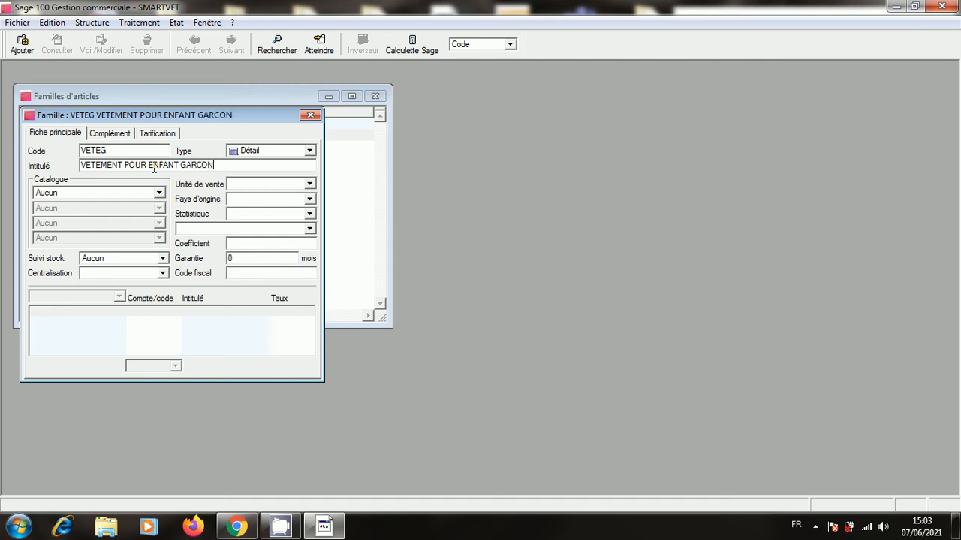
Set VETEG stock tracking to CMUP, copy its label for reuse, and save the family.
click(162, 258)
click(144, 280)
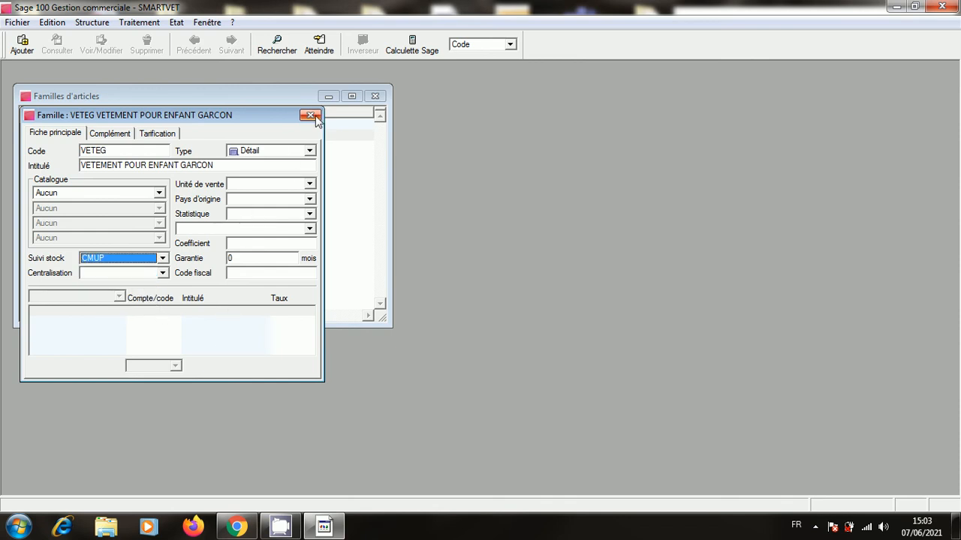
drag(215, 165, 65, 166)
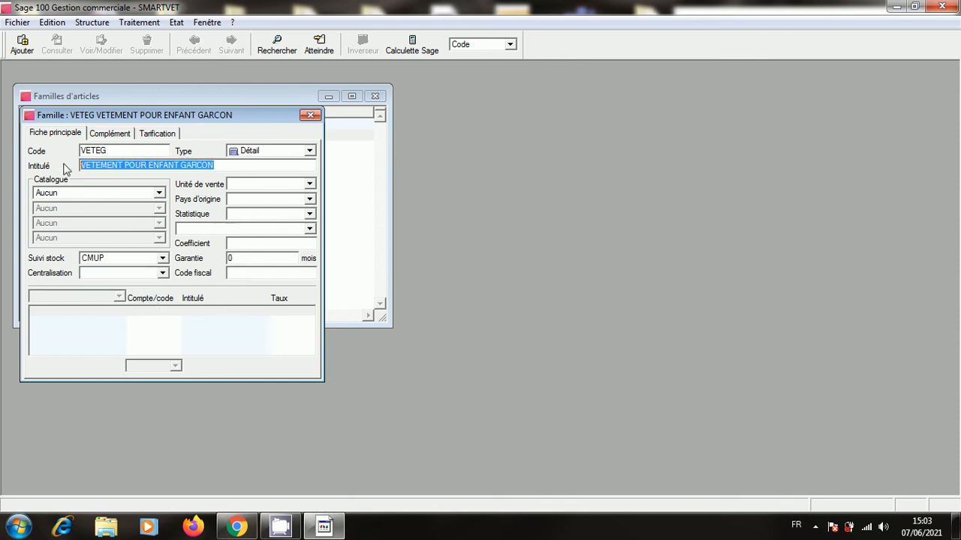
right_click(122, 169)
click(180, 212)
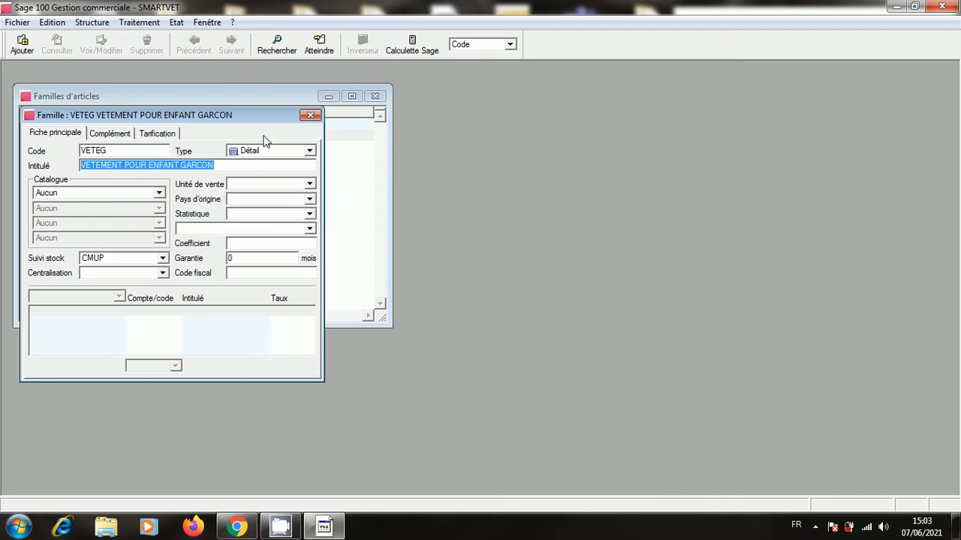
click(311, 117)
right_click(242, 207)
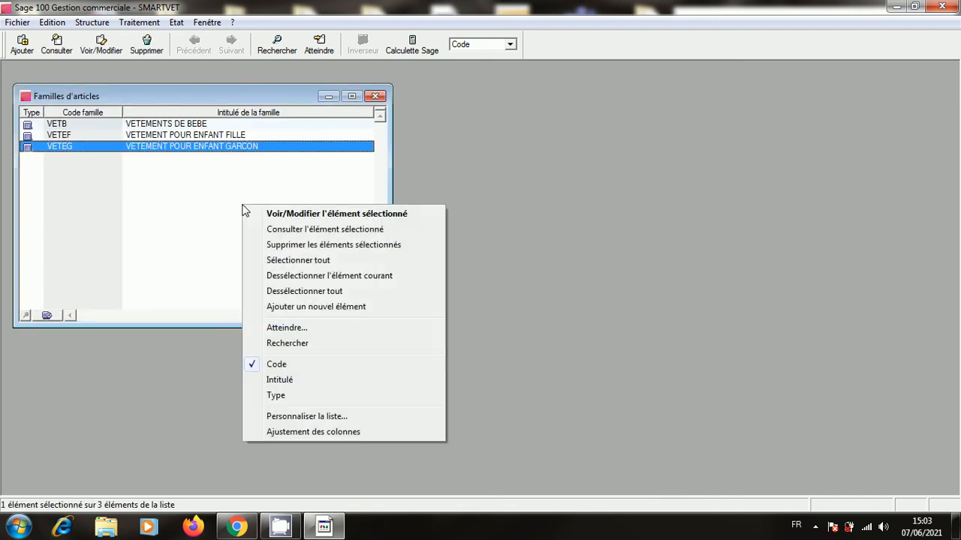
Create family VETF by pasting and editing the label to 'VETEMENT POUR FEMMES', with CMUP tracking.
click(345, 307)
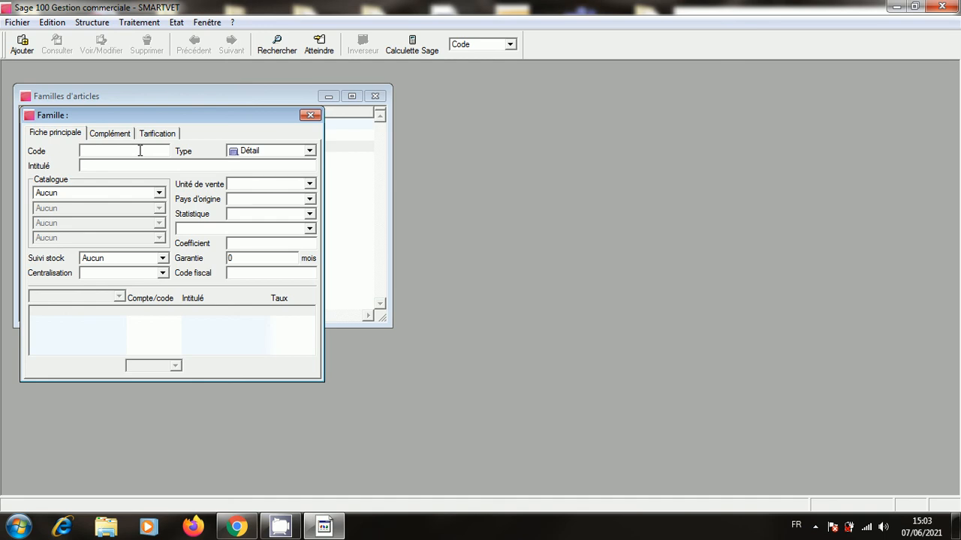
text(VETF)
right_click(142, 165)
click(178, 222)
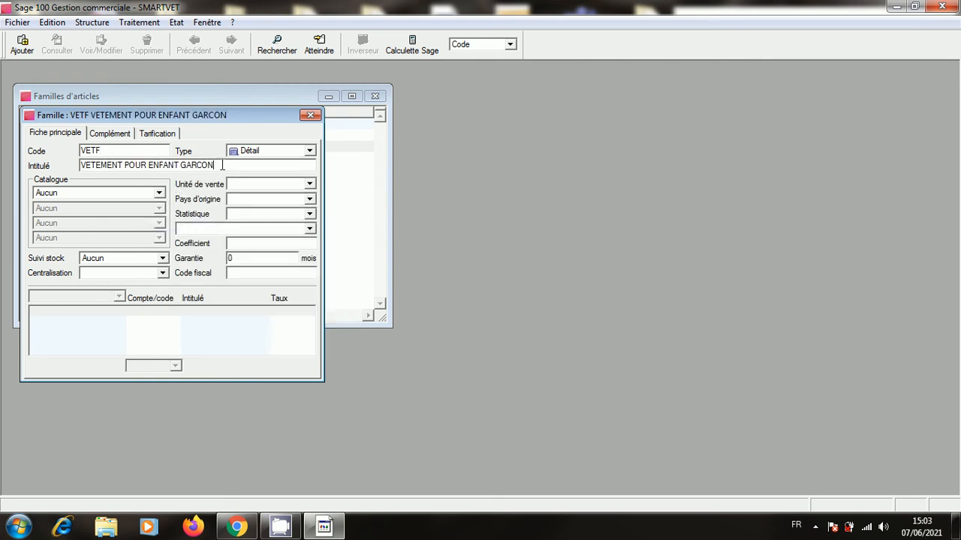
key(BackSpace)
key(BackSpace)
key(BackSpace)
key(BackSpace)
key(BackSpace)
key(BackSpace)
key(BackSpace)
key(BackSpace)
key(BackSpace)
key(BackSpace)
key(BackSpace)
key(BackSpace)
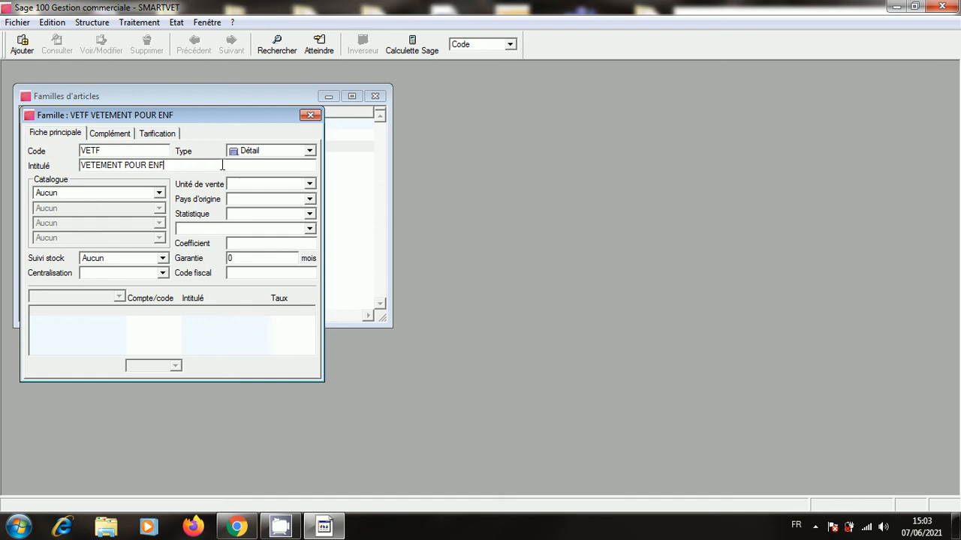
text(FEMMES)
click(162, 258)
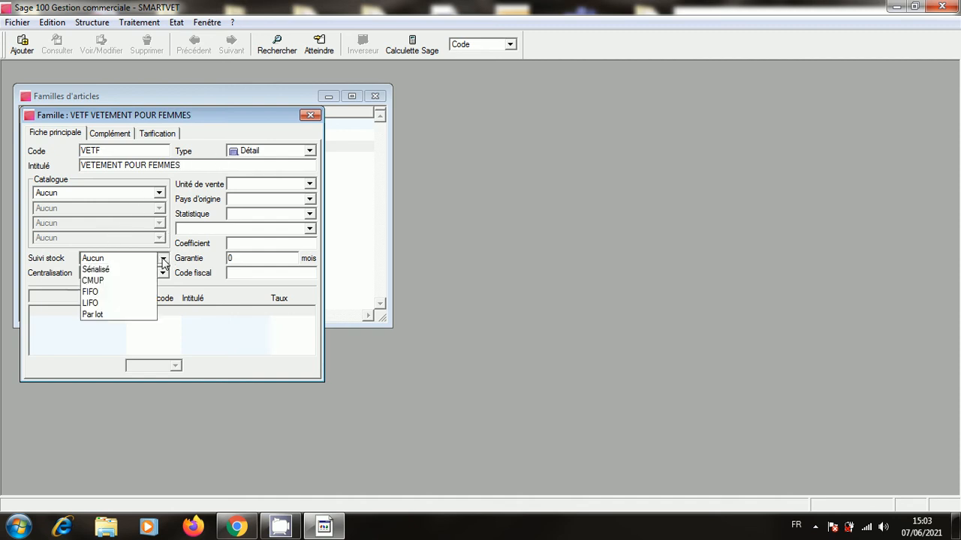
click(148, 286)
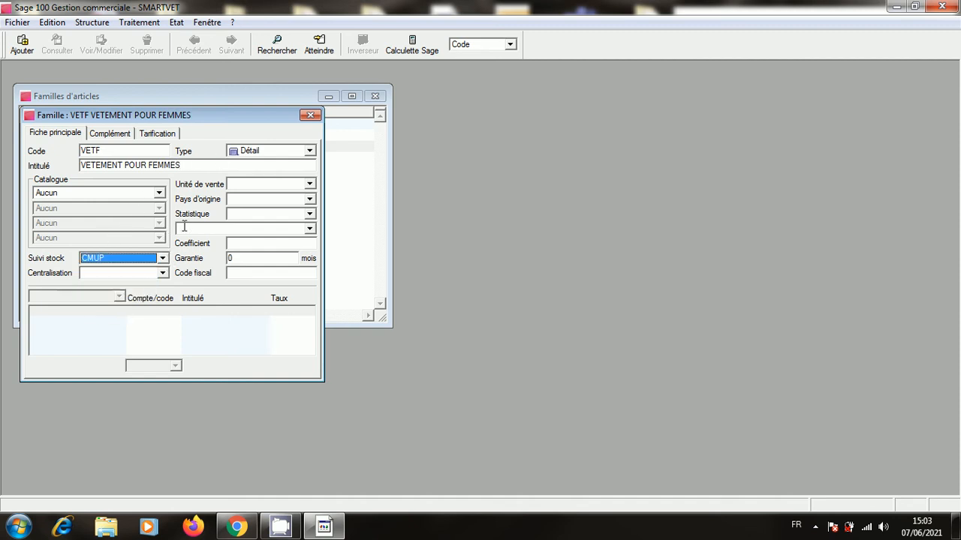
click(311, 115)
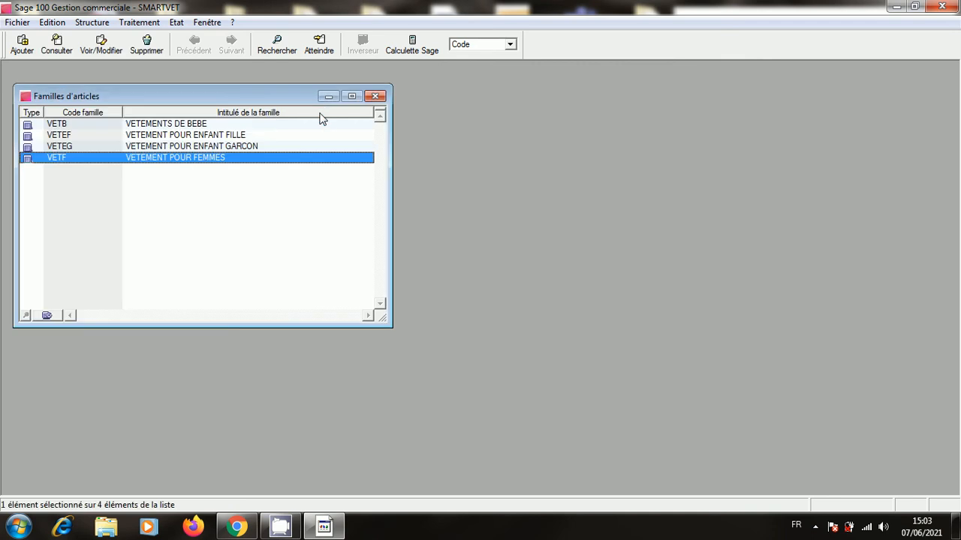
right_click(267, 247)
Create family VETH, 'VETEMENT HOMME', with CMUP stock tracking and save it.
click(338, 348)
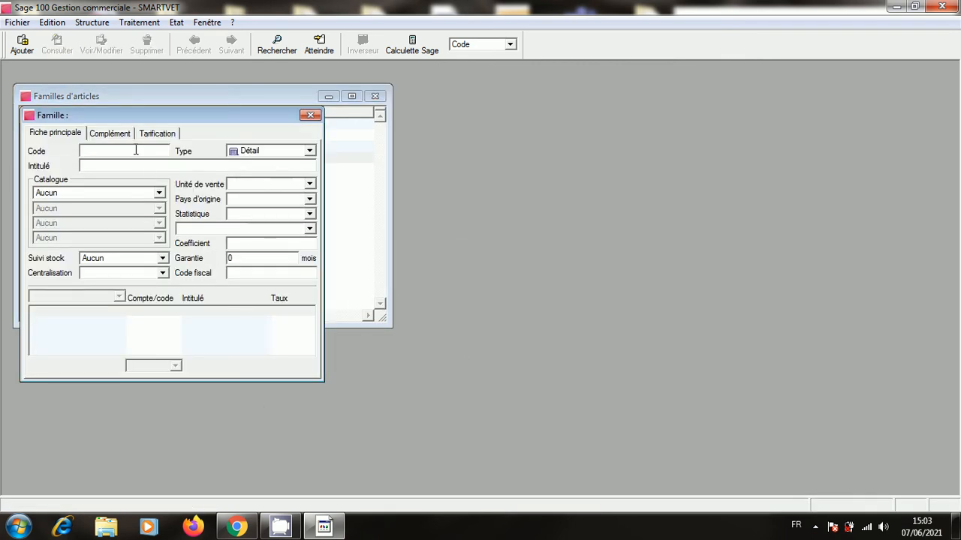
text(VETH)
click(149, 165)
text(VETELE)
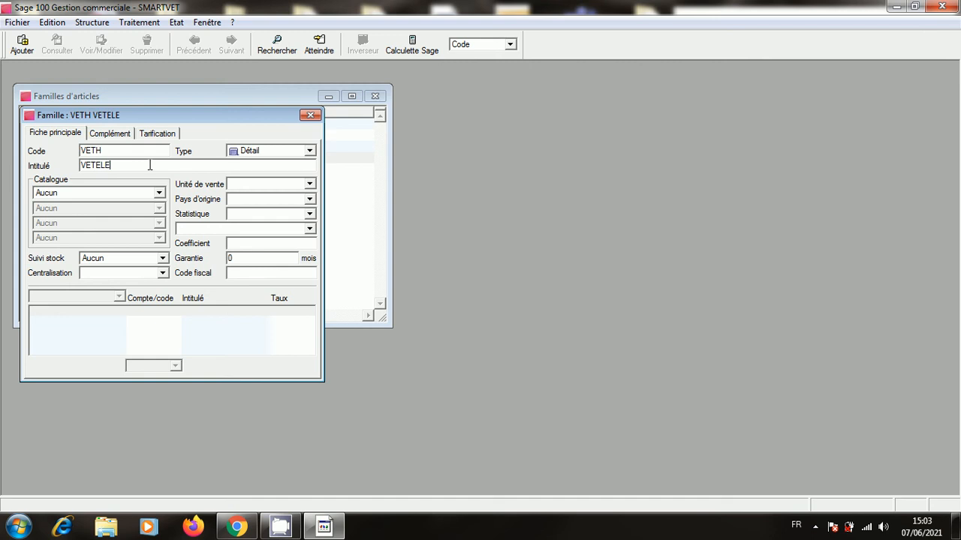
key(BackSpace)
key(BackSpace)
text(MENT 8)
key(BackSpace)
text(HOMME)
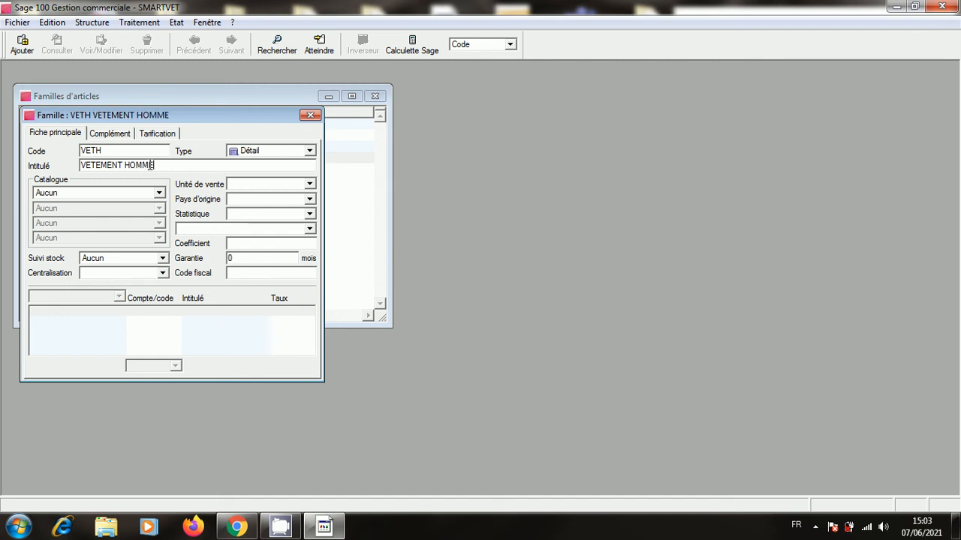
click(163, 258)
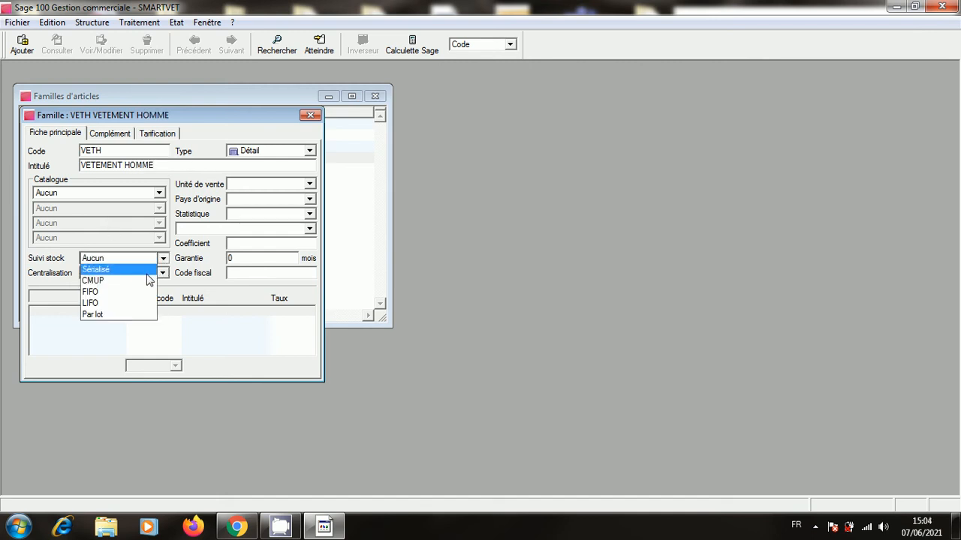
click(147, 280)
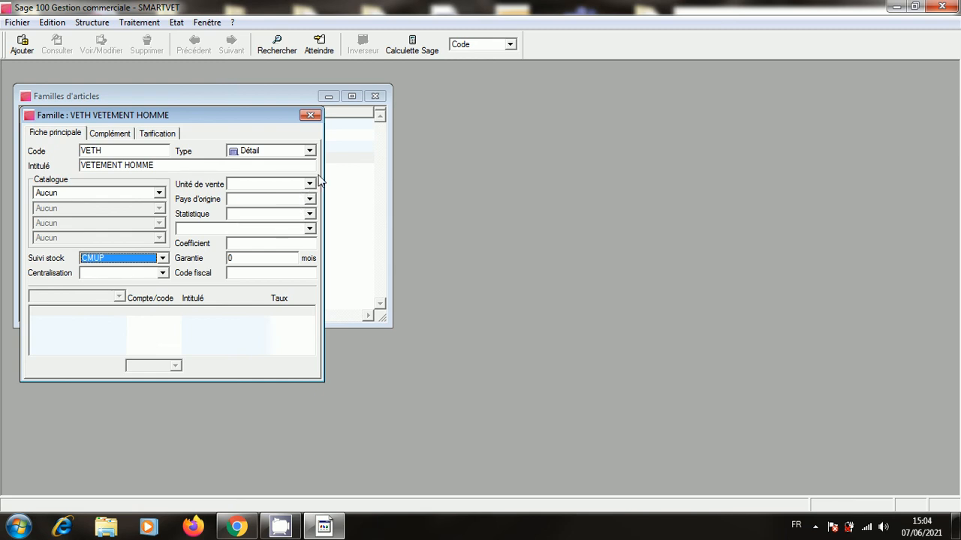
click(310, 115)
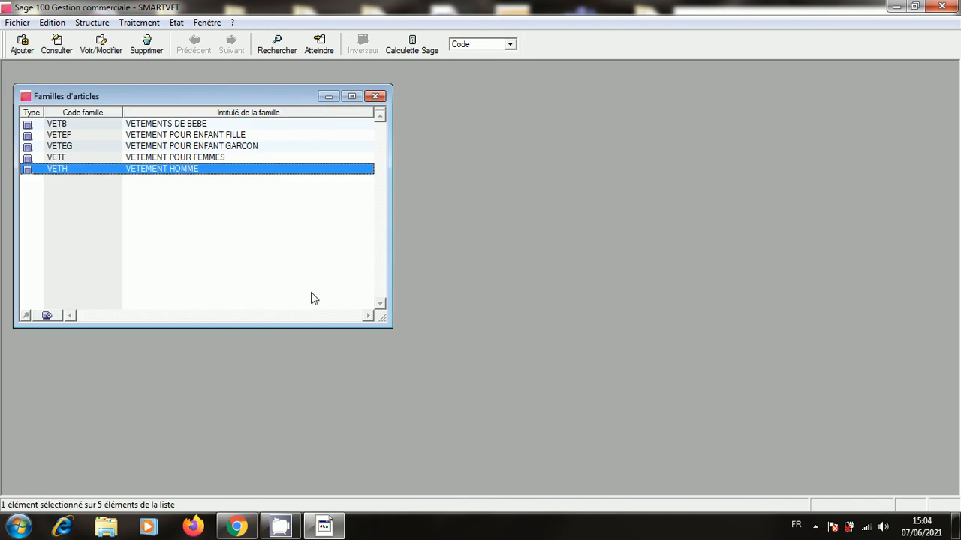
Close the families list and open the company's Vente accounting categories under Options.
click(376, 96)
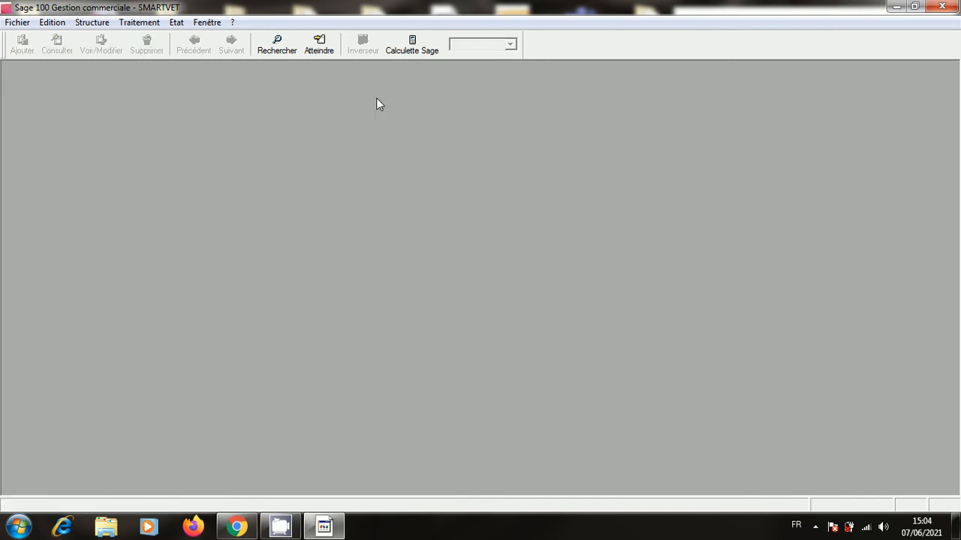
click(17, 22)
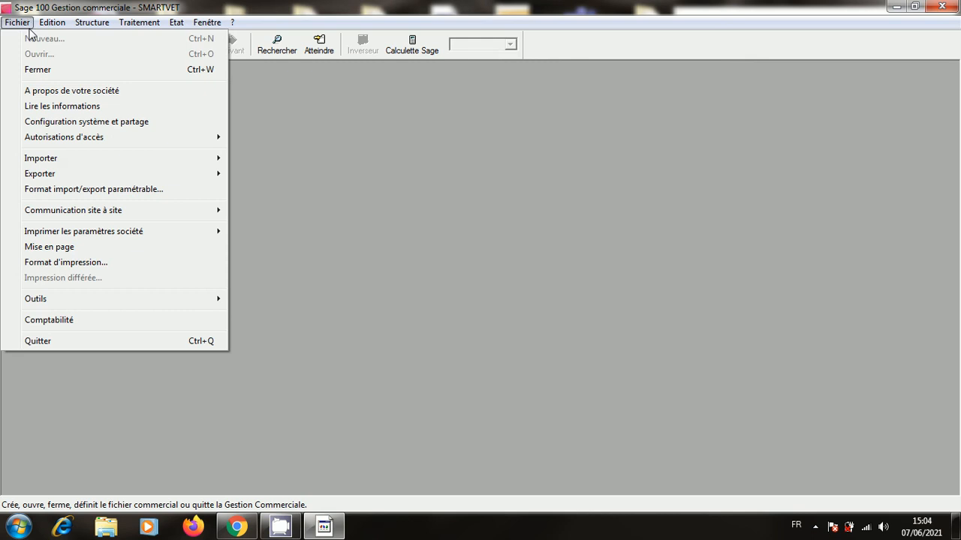
click(42, 97)
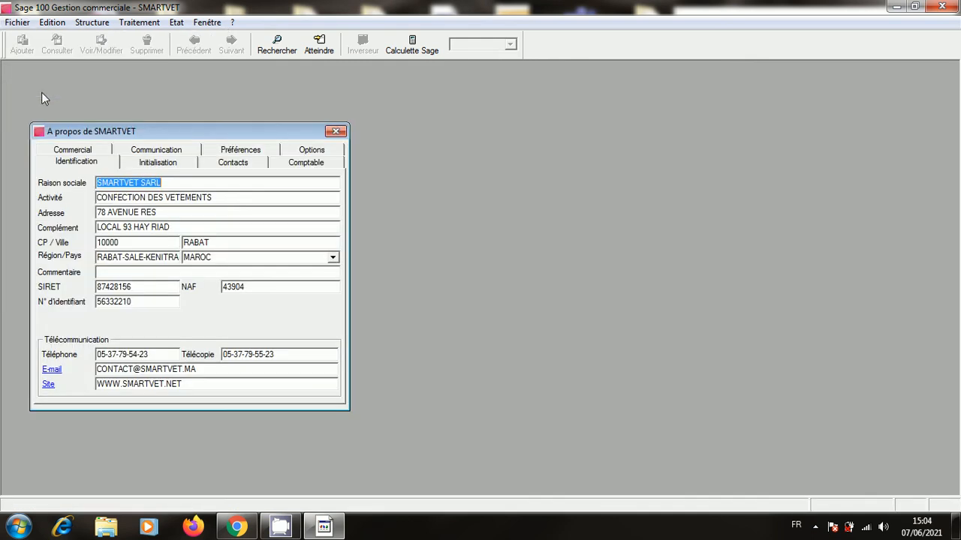
click(313, 152)
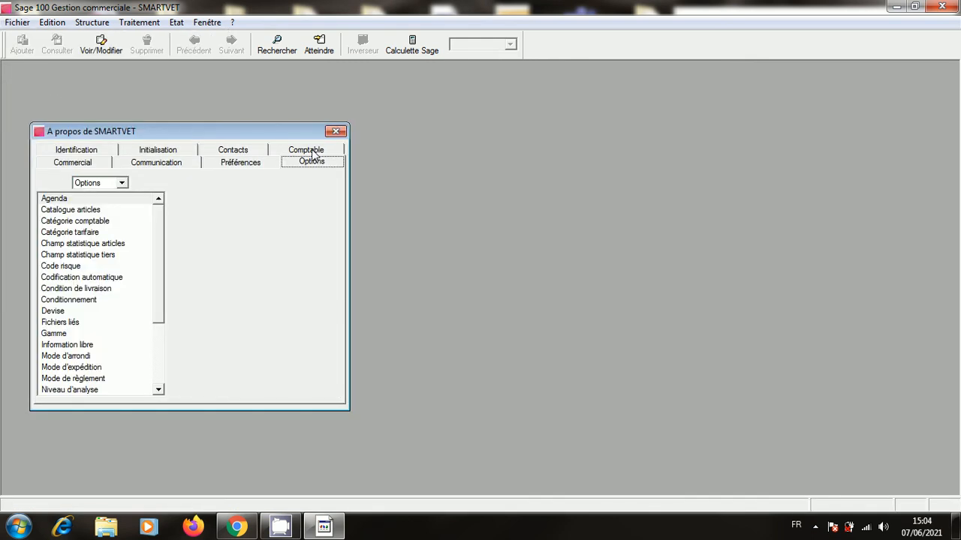
double_click(88, 219)
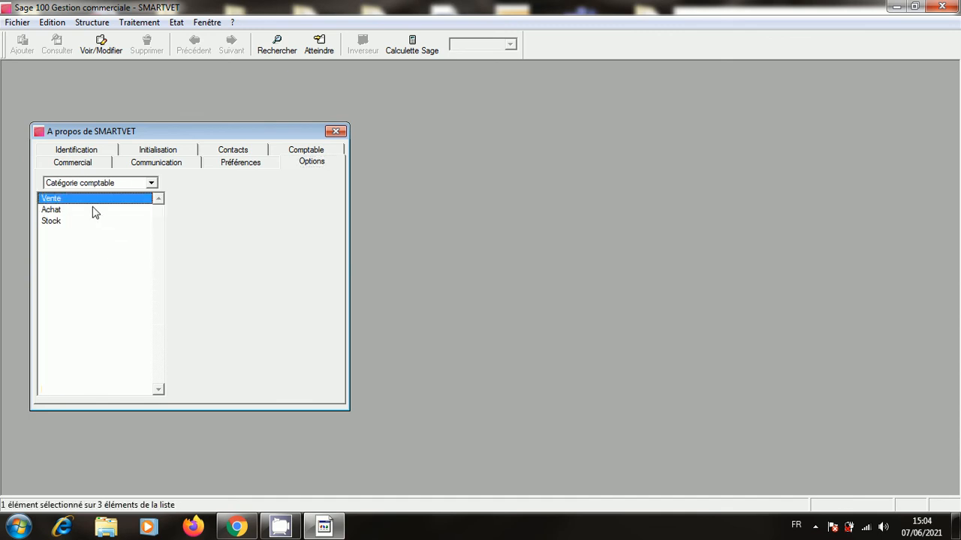
double_click(93, 201)
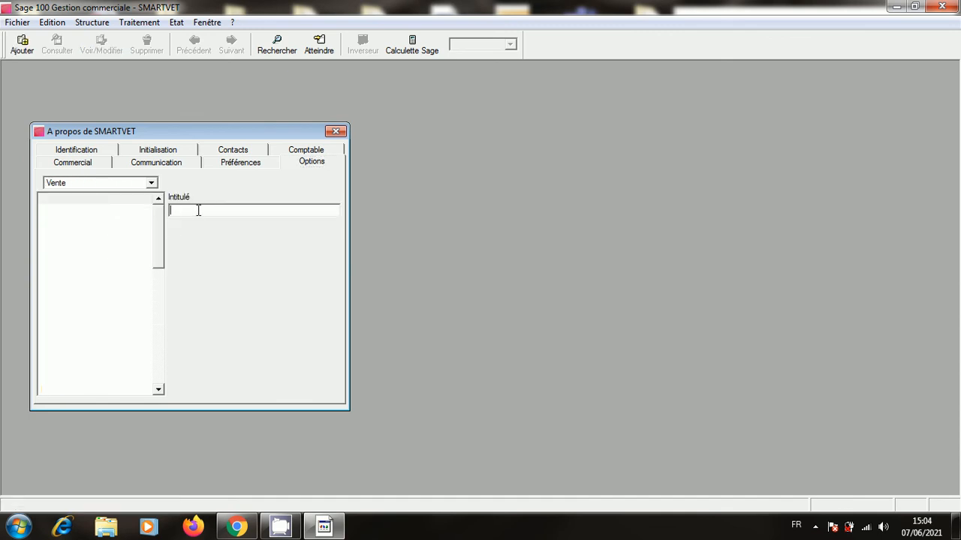
Add the sales accounting categories VENTE HT and VENTE TTC.
text(VENTE 3)
key(Return)
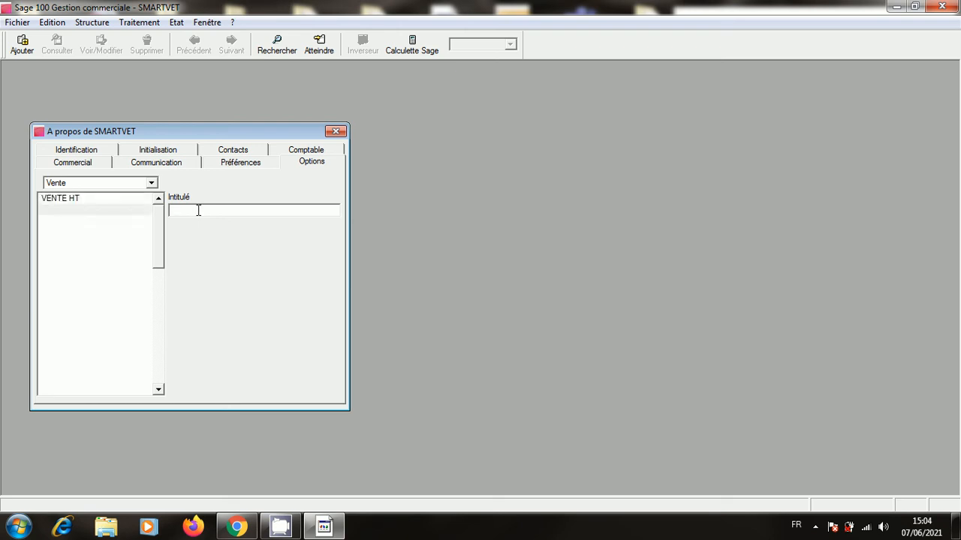
text(VENTE TTC)
key(Return)
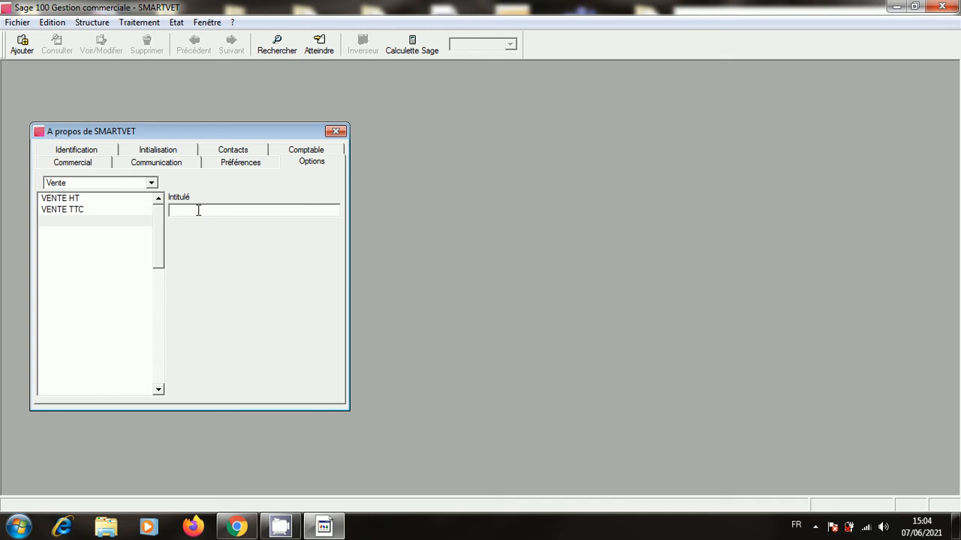
click(150, 183)
Add purchase accounting categories ACHAT HT and ACHAT TTC.
click(135, 194)
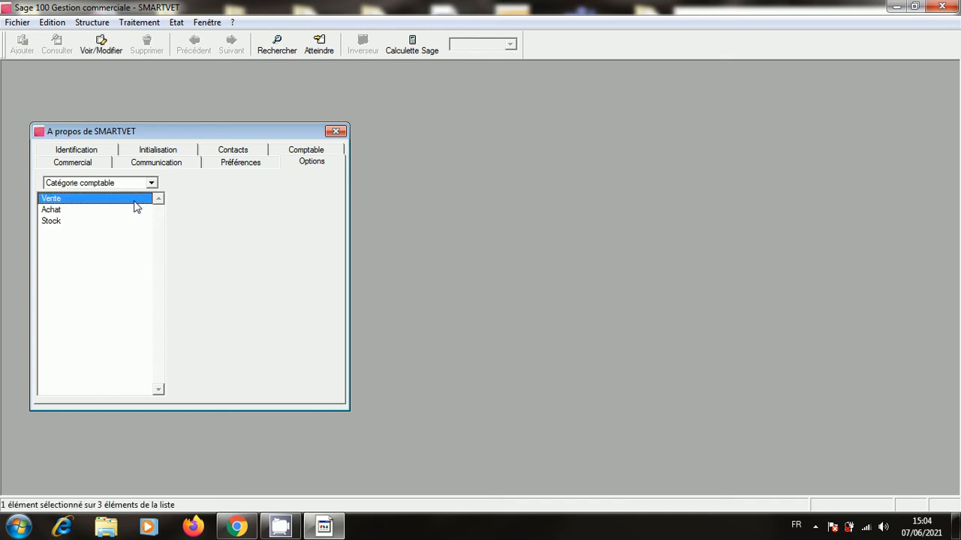
double_click(126, 211)
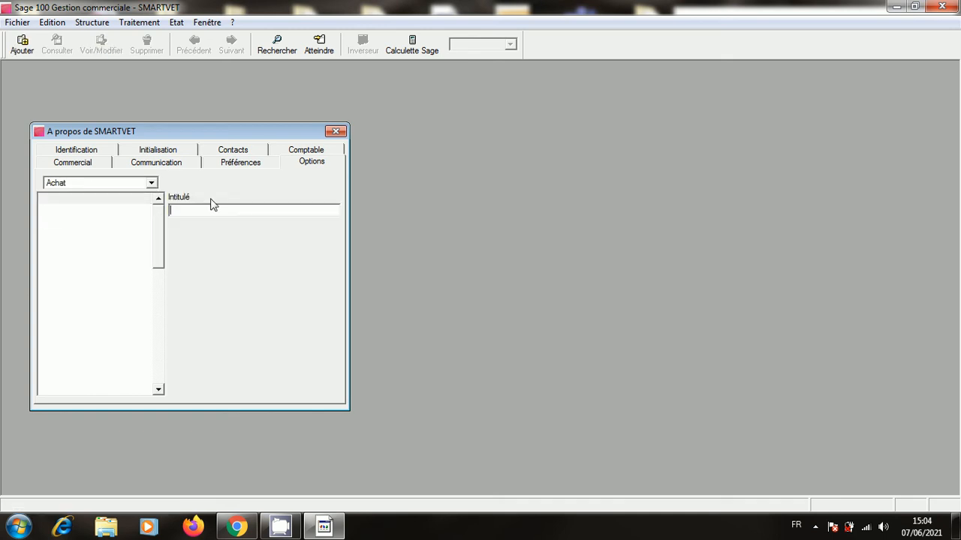
text(ACHAT HT)
key(Return)
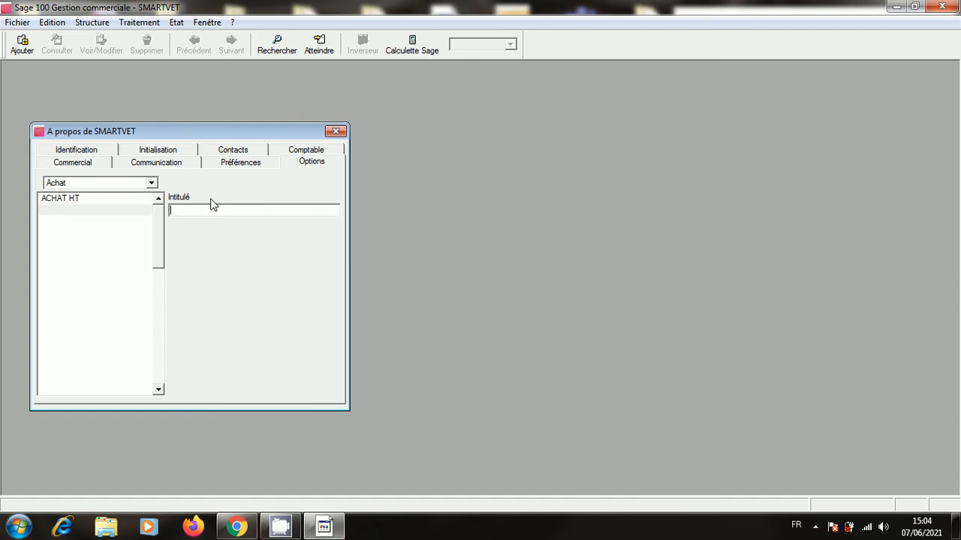
text(ACHAT TTC)
key(Return)
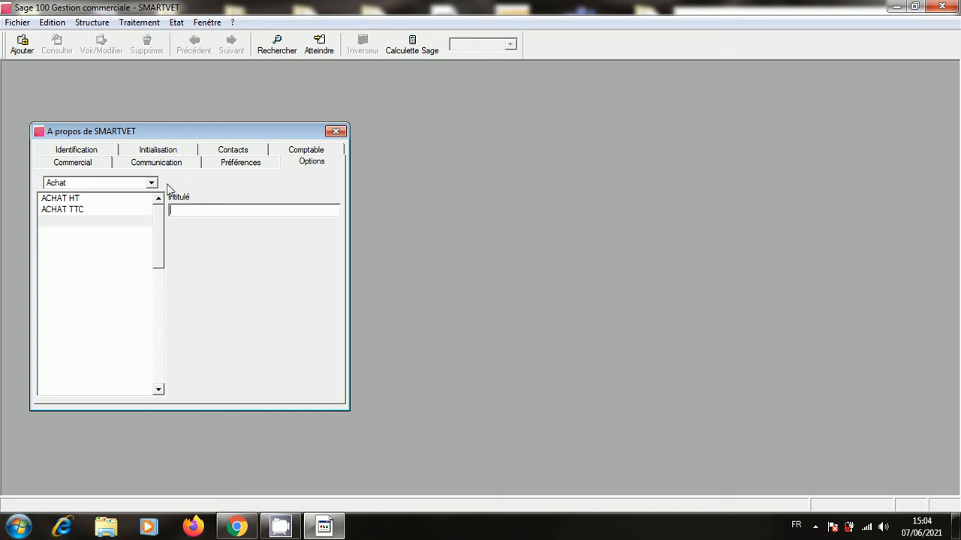
Add stock categories STOCK CASA and STOCK KHEMISSET, then close the company settings.
click(151, 182)
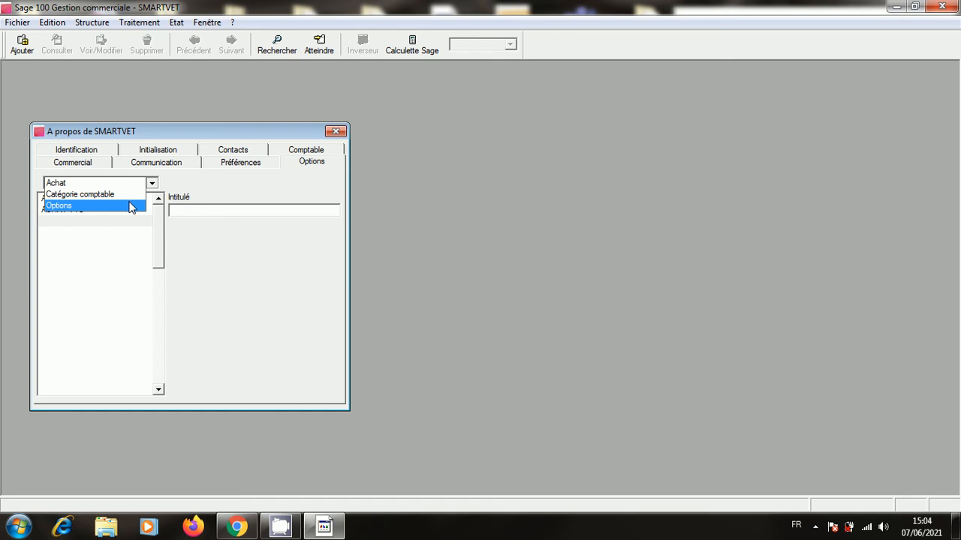
click(123, 194)
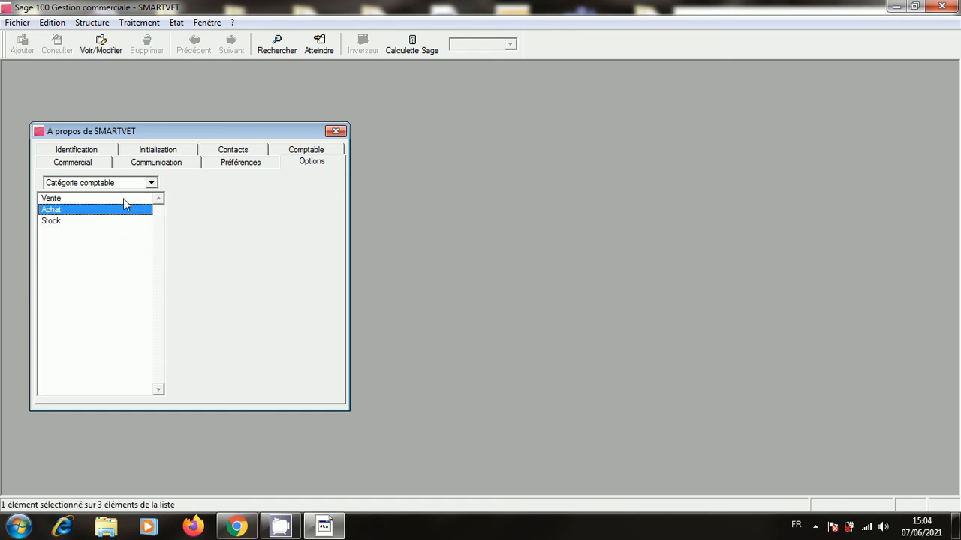
click(96, 221)
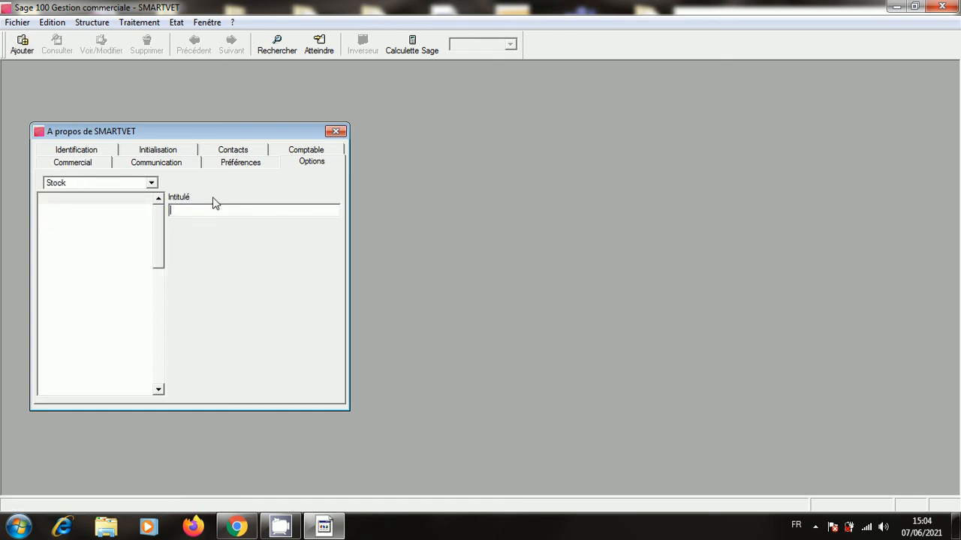
text(STOCK KHEMISSET)
key(Return)
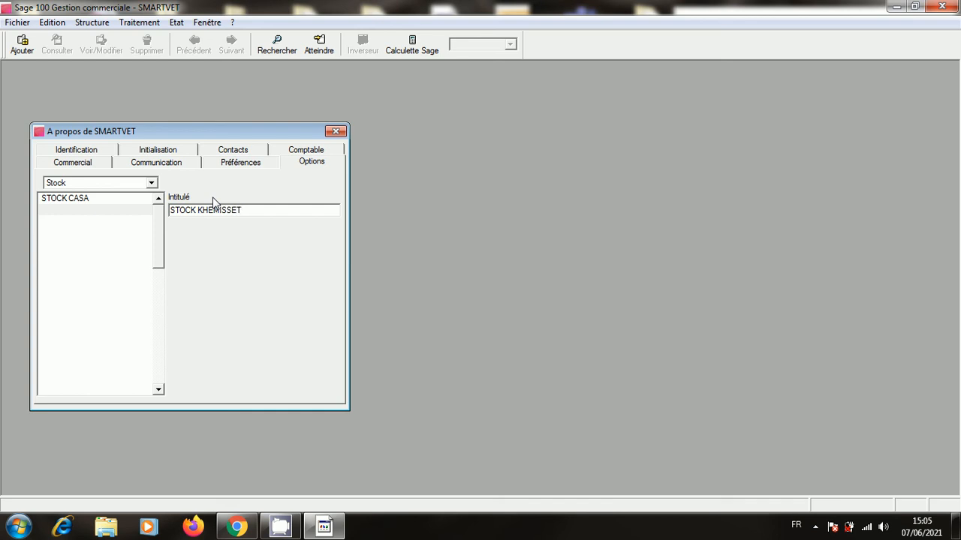
key(Return)
click(335, 131)
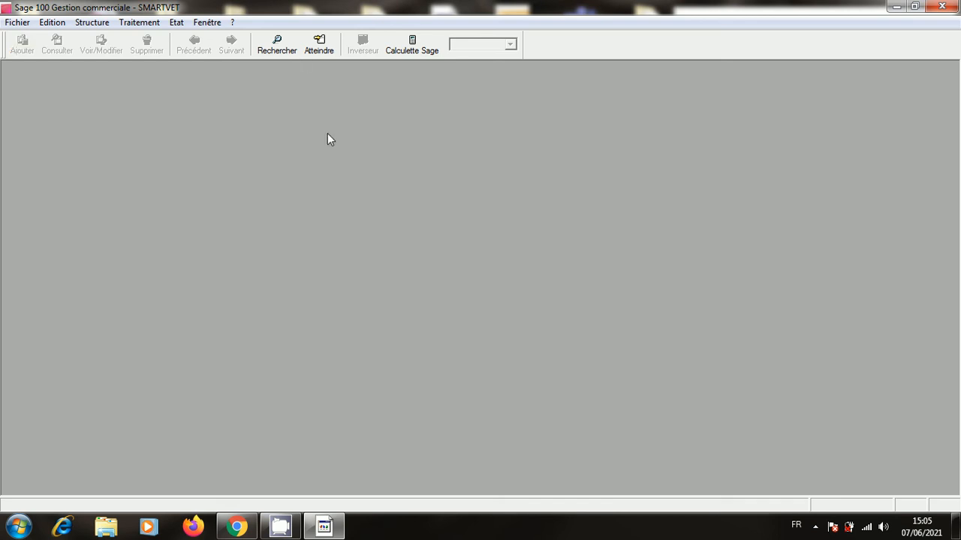
Open the Articles list and start a new article record.
click(103, 22)
click(107, 38)
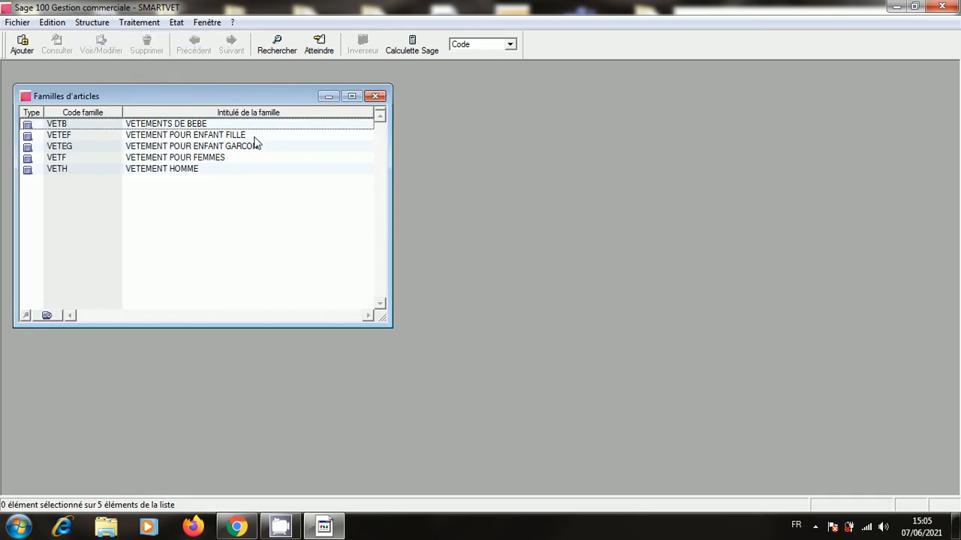
click(377, 96)
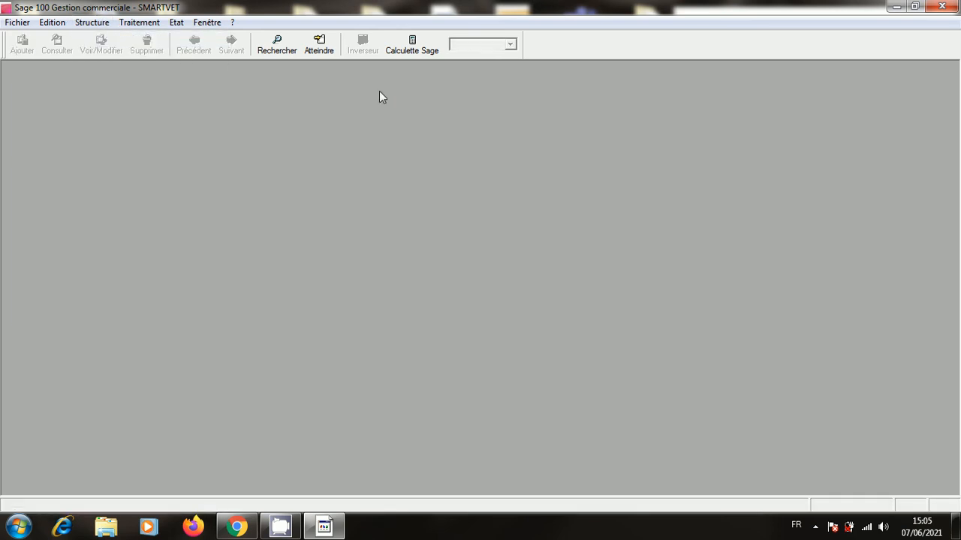
click(101, 21)
click(116, 52)
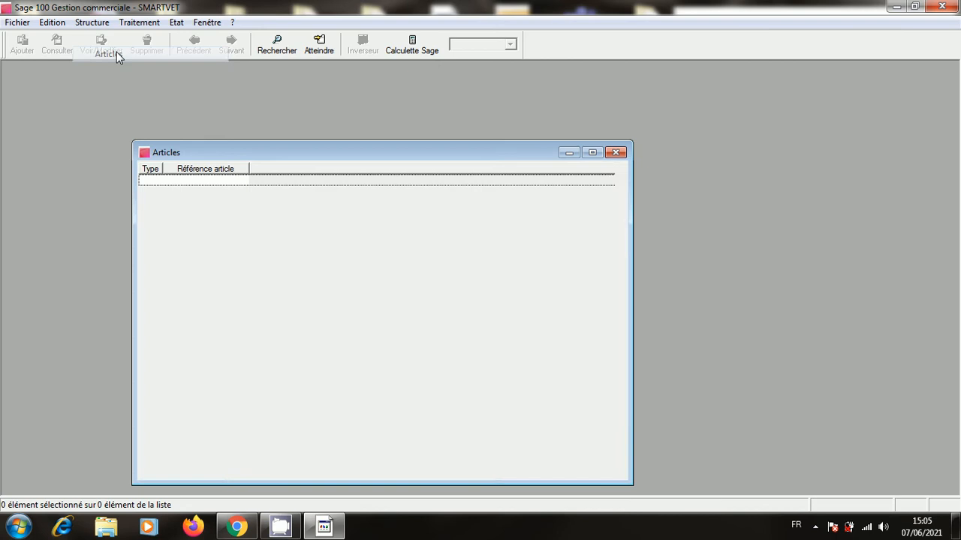
right_click(295, 251)
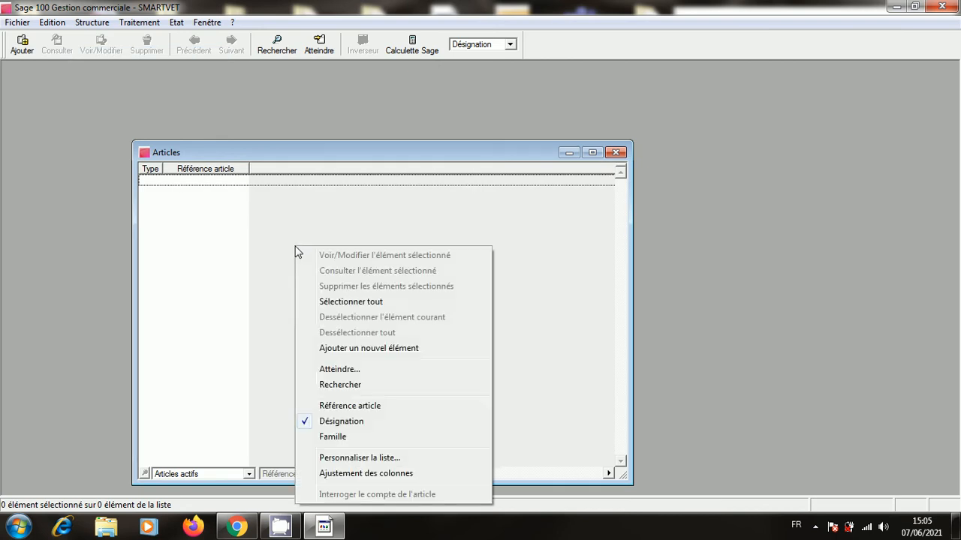
click(400, 350)
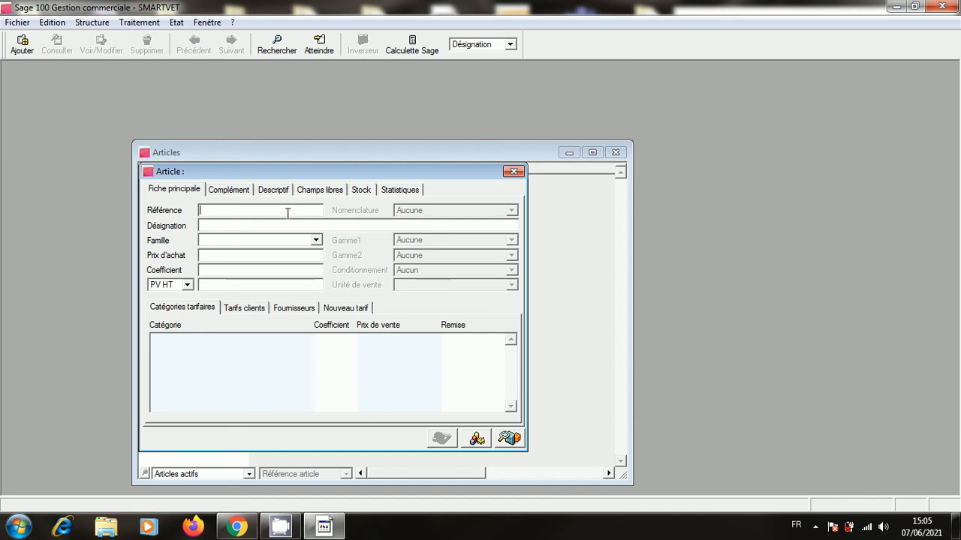
Enter reference VETBCOMBI, designation COMBINAISON DE SORTIE POUR BEBE, family VETB, and save.
text(VETBCOMBI)
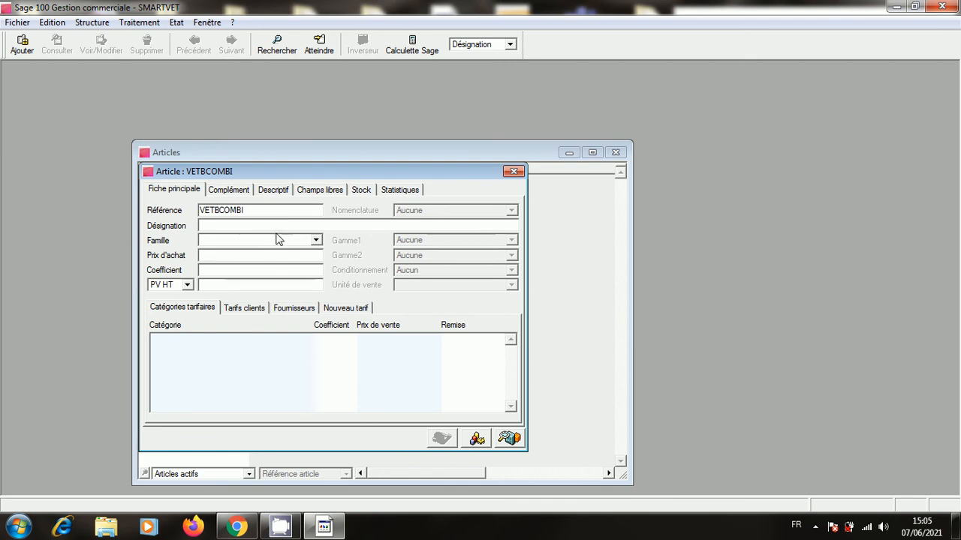
click(249, 225)
text(COM)
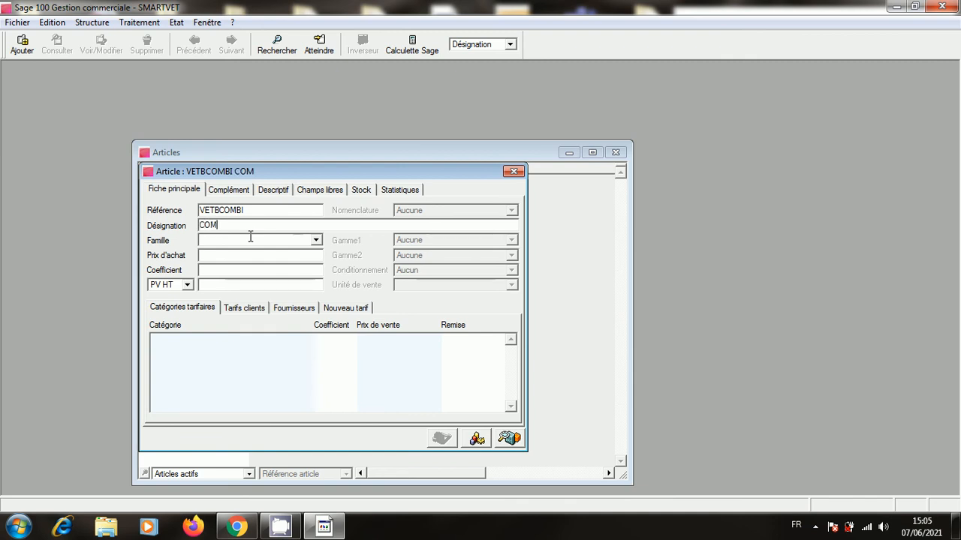
text(BINAISON B)
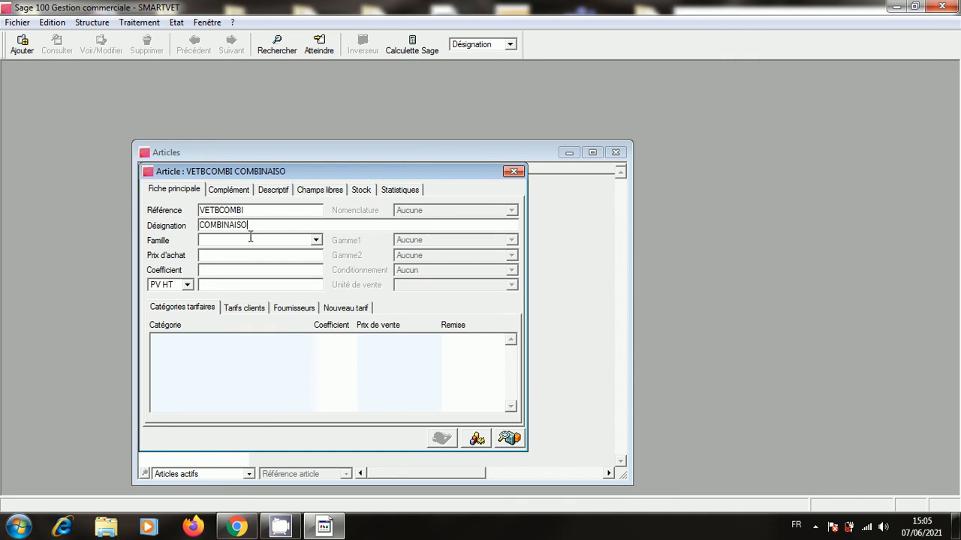
key(BackSpace)
text(DE B)
key(BackSpace)
text(SORTIE)
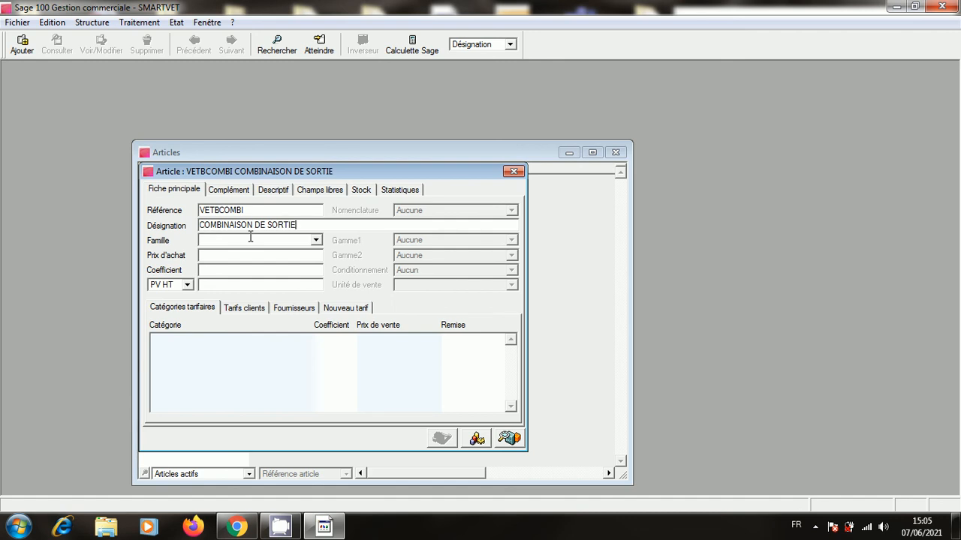
text( 8)
key(BackSpace)
text(°POUR B)
key(BackSpace)
text(BEBE)
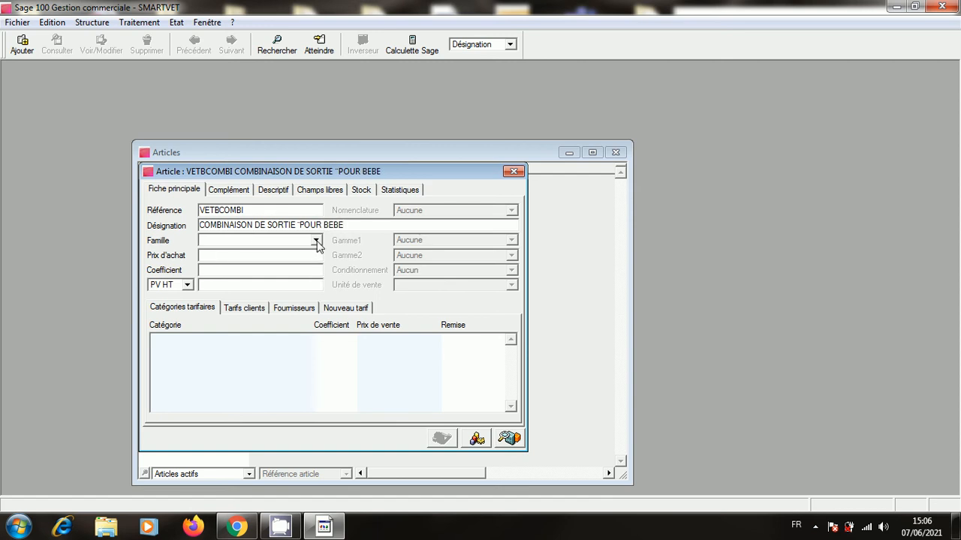
click(316, 240)
click(513, 173)
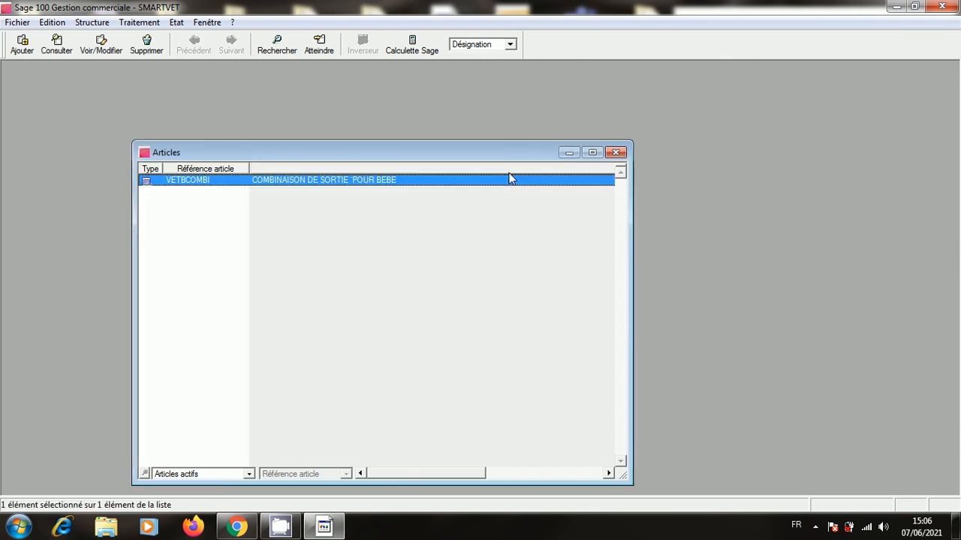
Check the VETBCOMBI record, discard a blank new article, and close the Articles list.
double_click(414, 182)
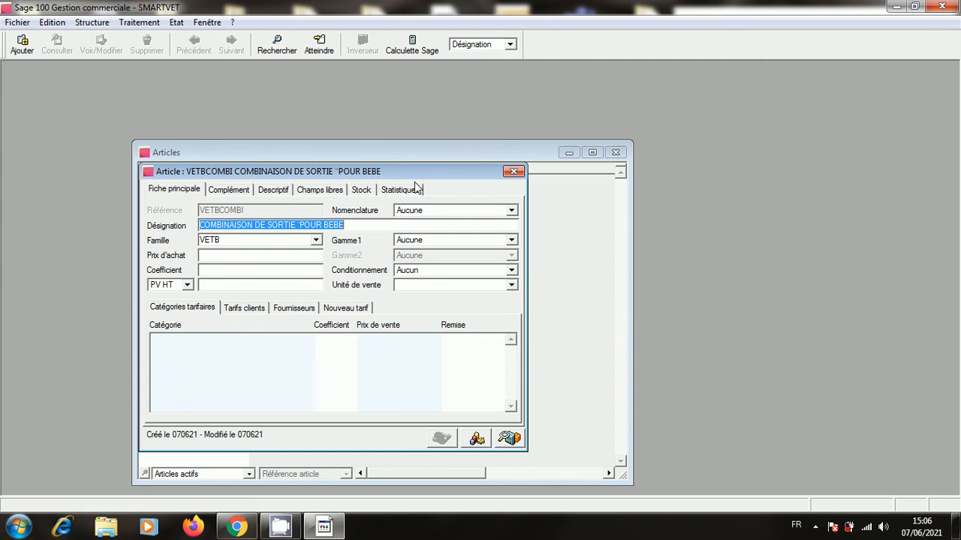
click(513, 172)
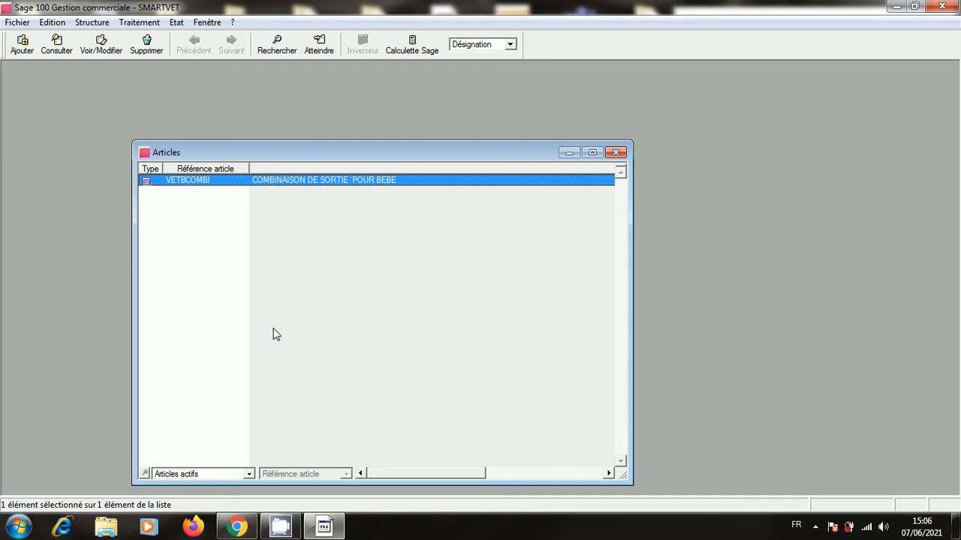
right_click(319, 184)
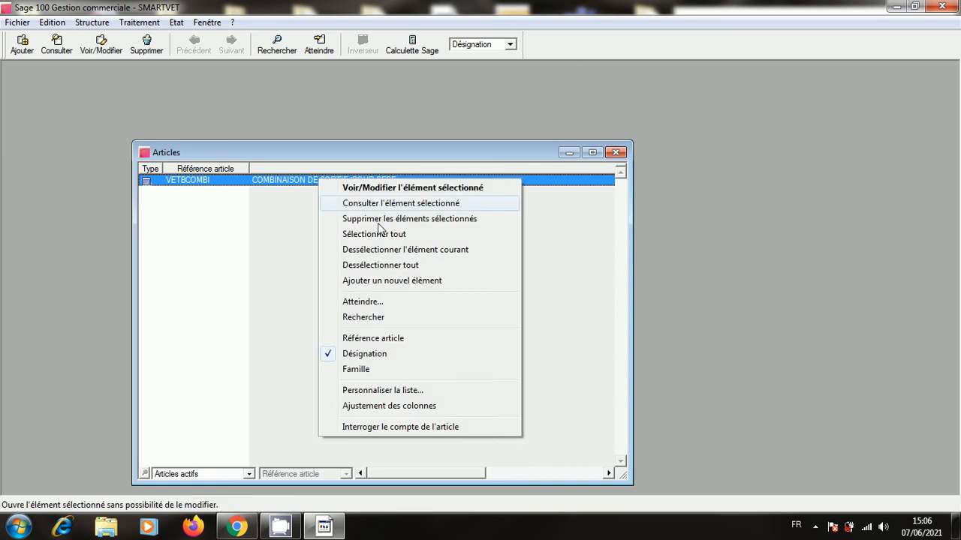
click(415, 281)
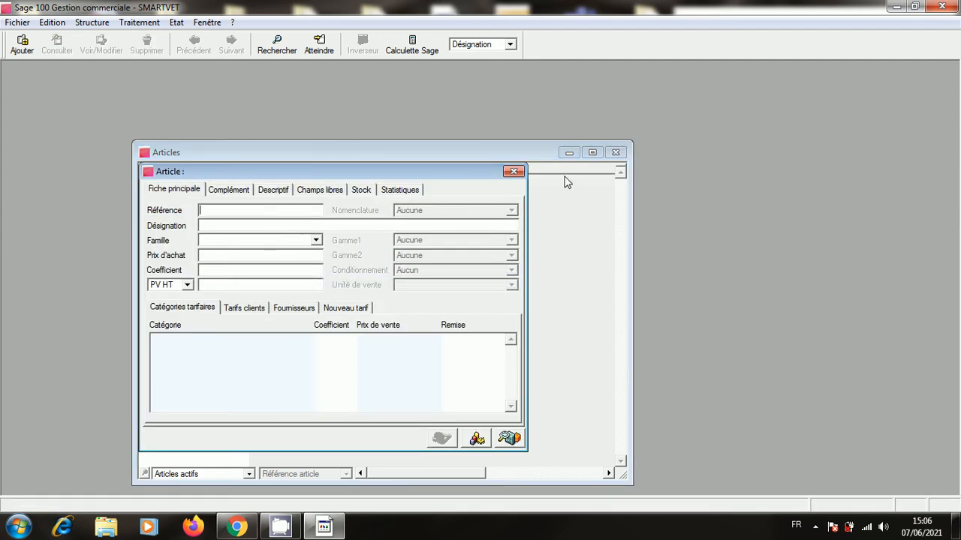
click(513, 171)
click(615, 152)
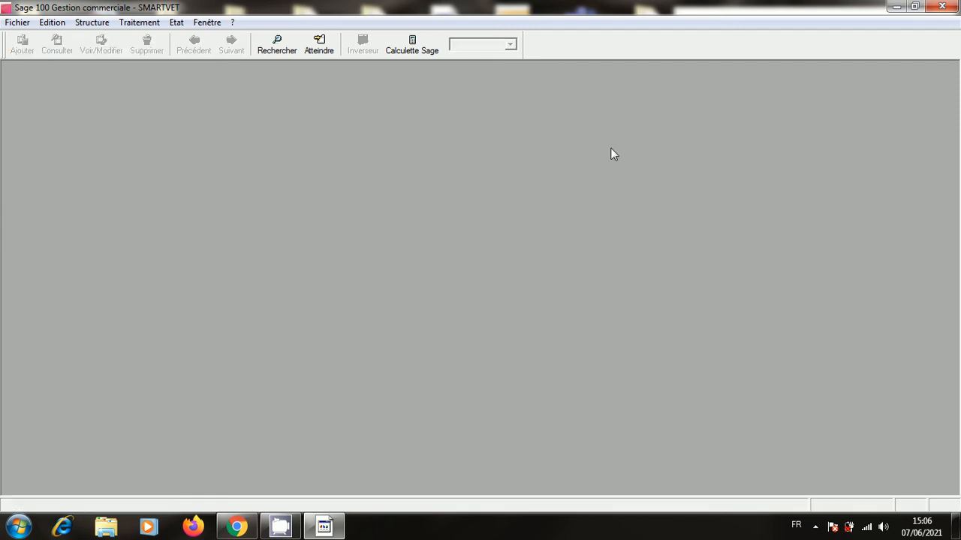
Review the VETB record in the article families list.
click(97, 22)
click(132, 39)
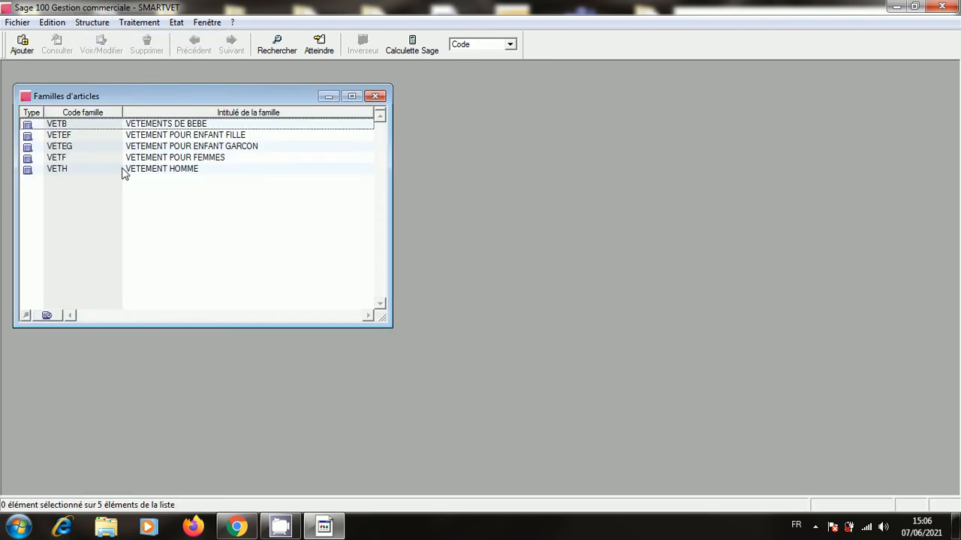
double_click(193, 124)
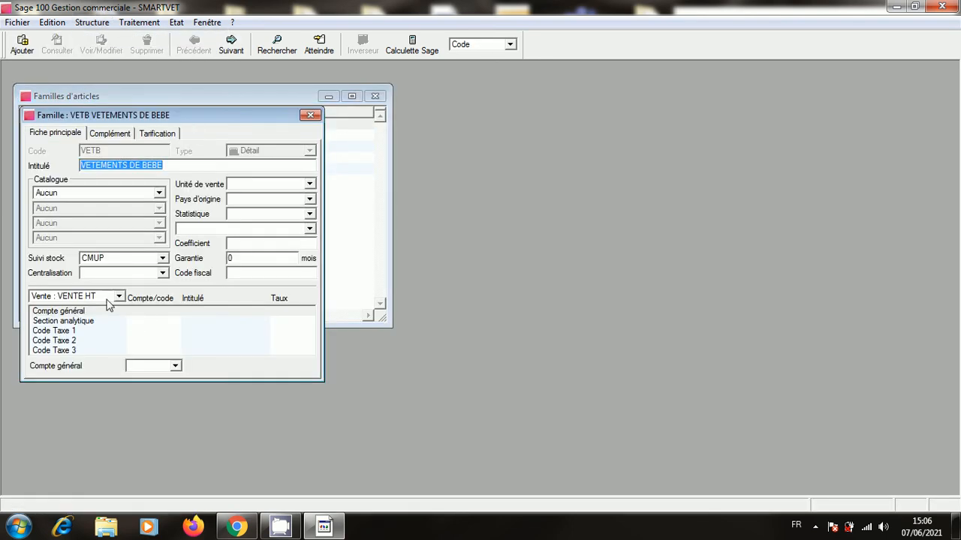
click(311, 114)
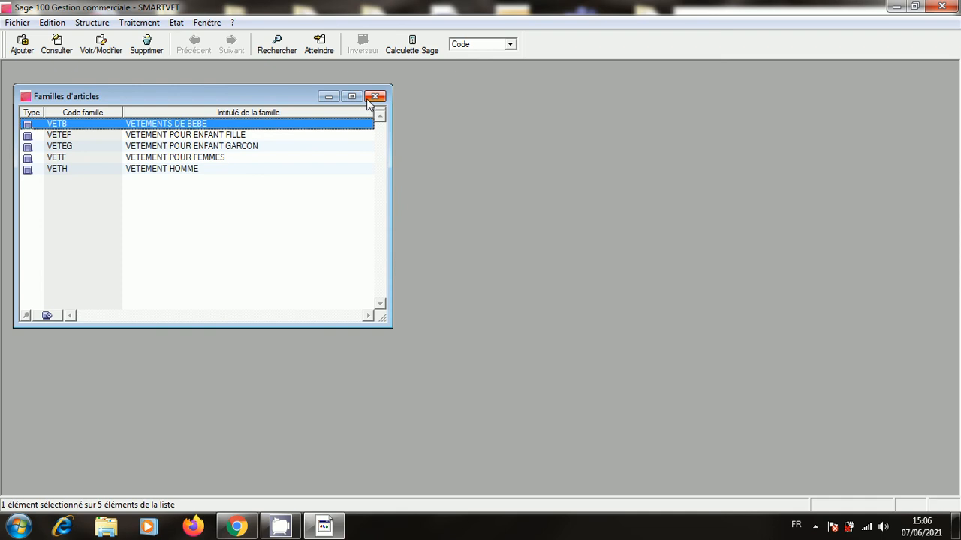
click(376, 96)
Reopen the Articles list and start a new blank article record.
click(91, 22)
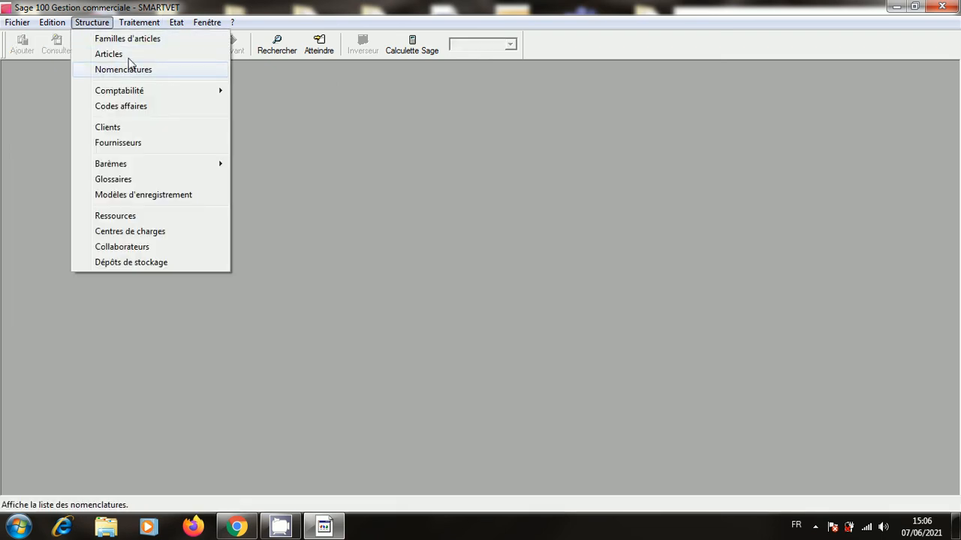
click(129, 54)
right_click(282, 233)
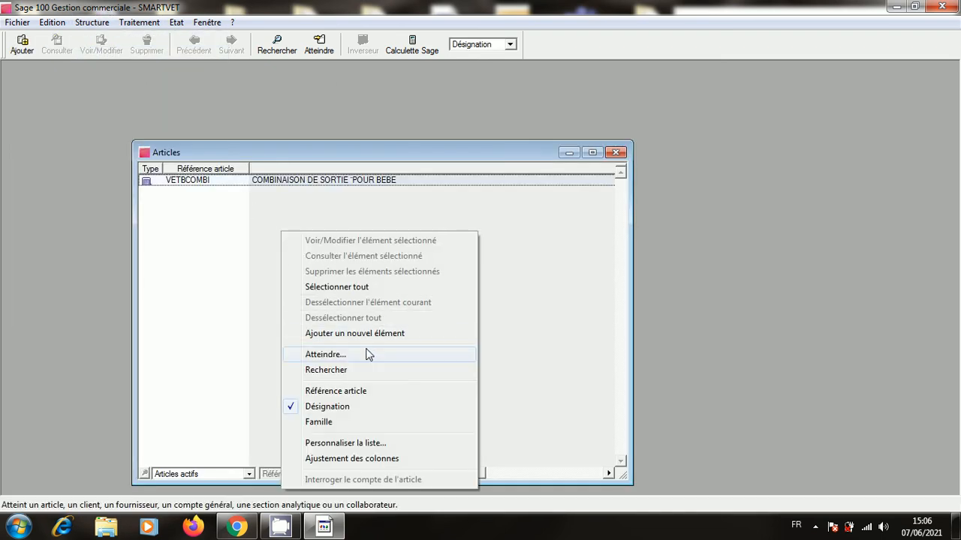
click(368, 335)
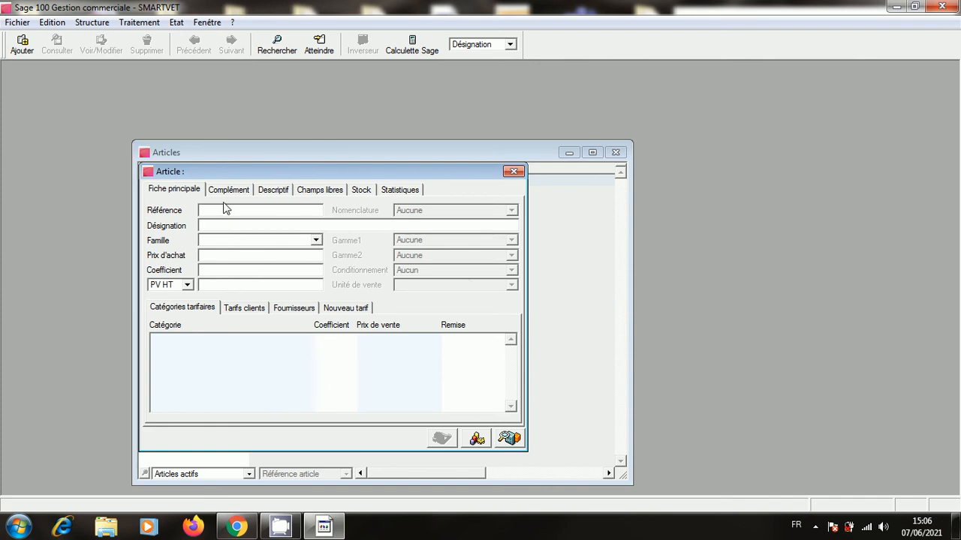
Enter reference VETBPPYJA, designation PYJAMAPOUR BEBE, family VETB, and save the article.
text(VETBP)
text(PYJA)
click(235, 226)
text(PYJAMA)
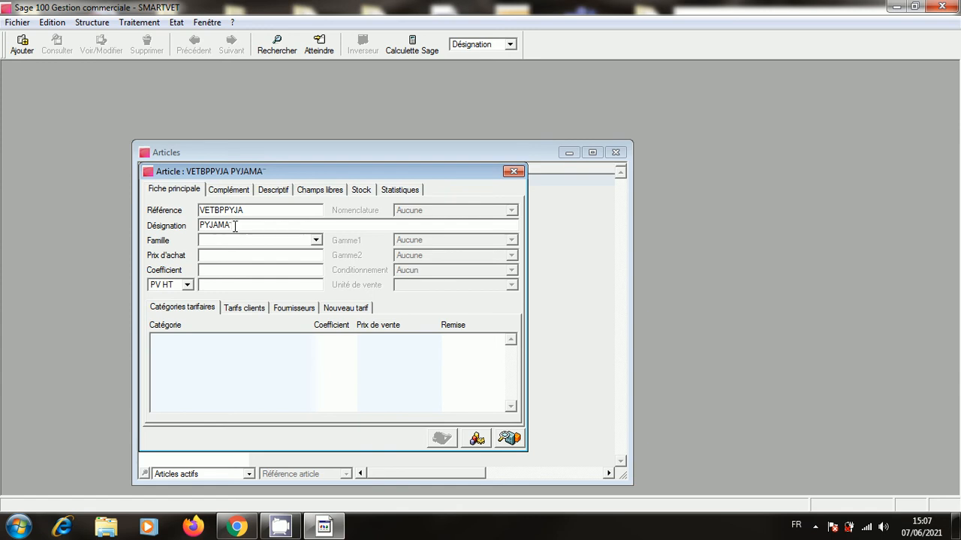
text(POUR 8)
key(BackSpace)
key(BackSpace)
text(BEBE)
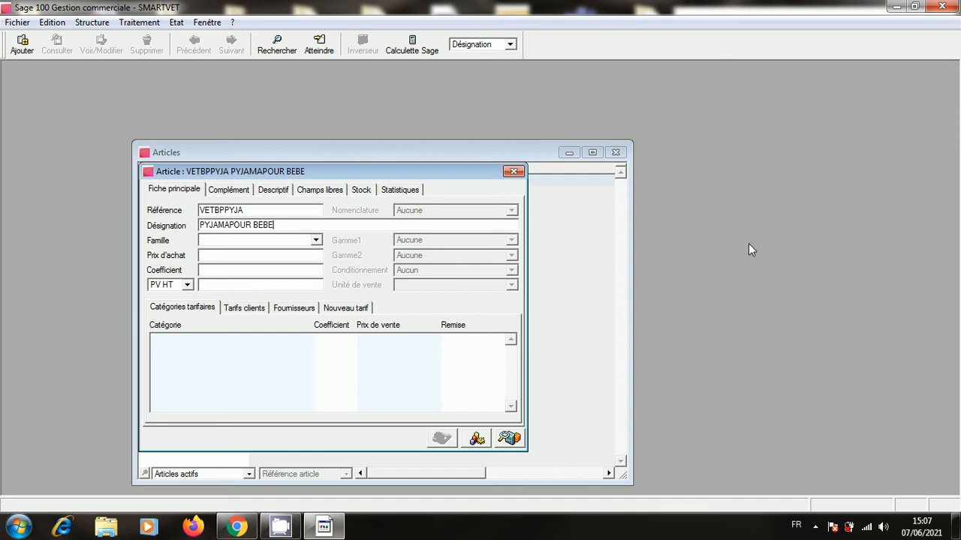
click(316, 240)
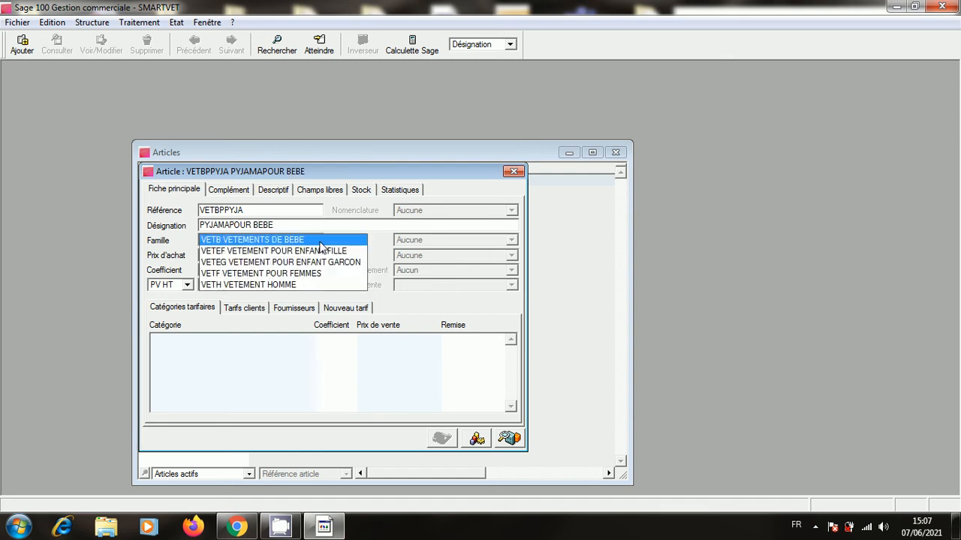
click(319, 242)
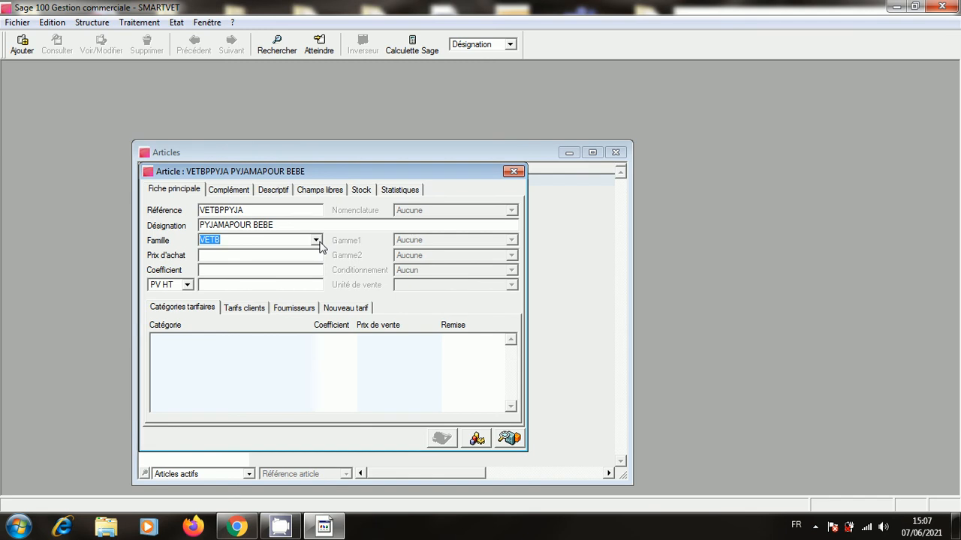
click(515, 171)
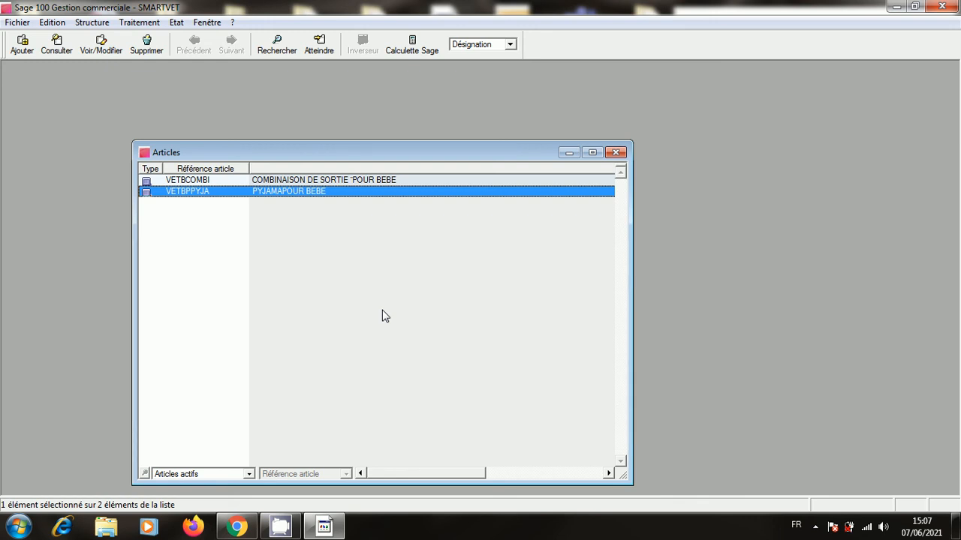
Start a new article with reference VETEFVEST and designation VETEMENT POUR ENFANT FILLE.
right_click(315, 253)
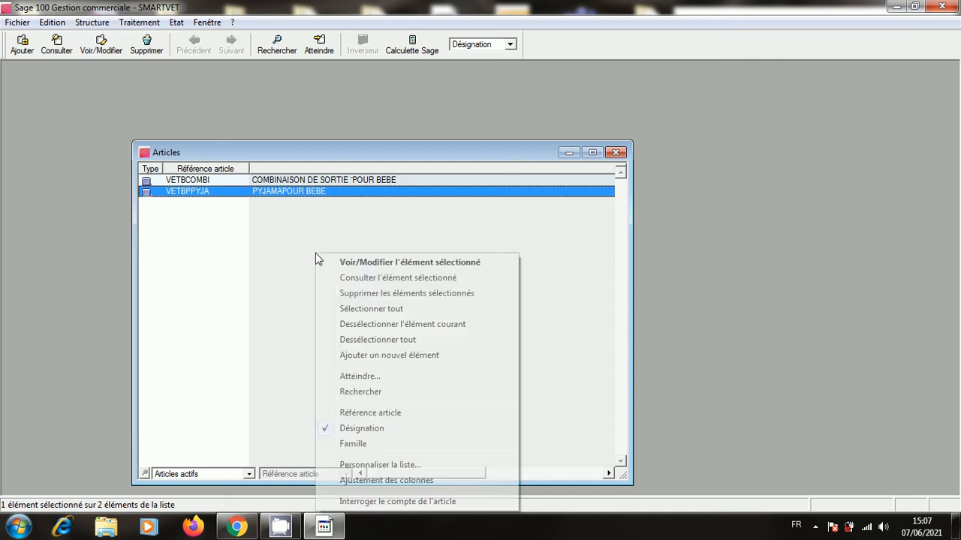
click(403, 356)
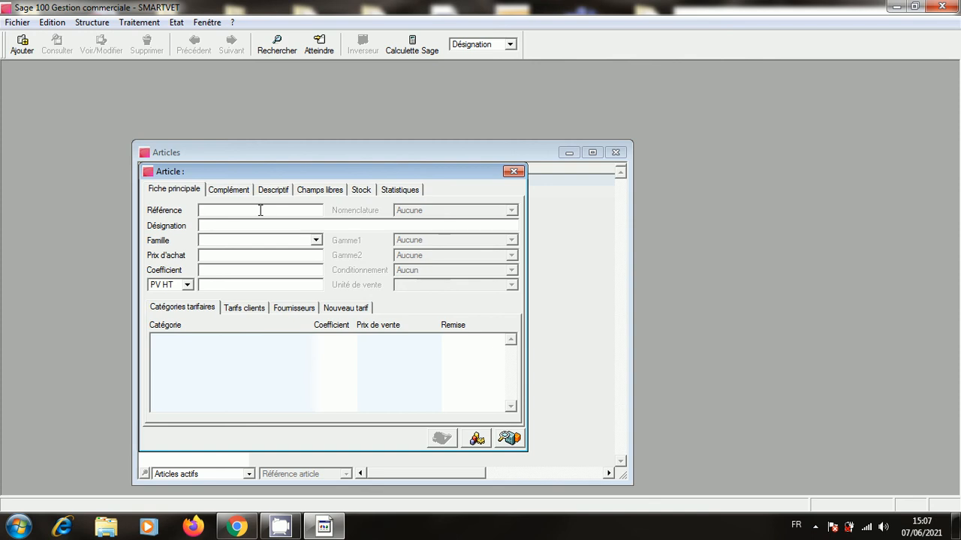
text(VET)
text(EFVEST)
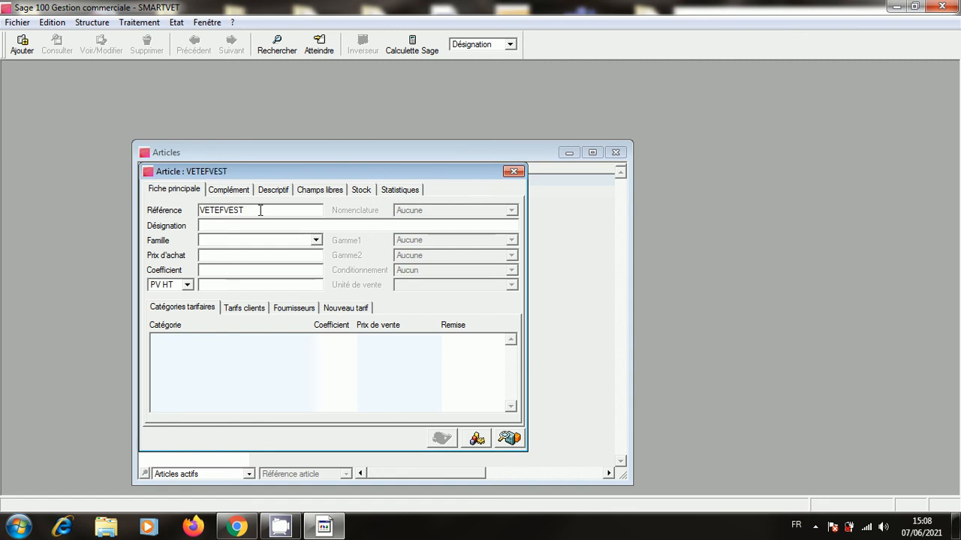
click(275, 226)
text(VETE)
key(BackSpace)
key(BackSpace)
key(BackSpace)
key(BackSpace)
text(VETEMENT POUR ENFANT GARCON)
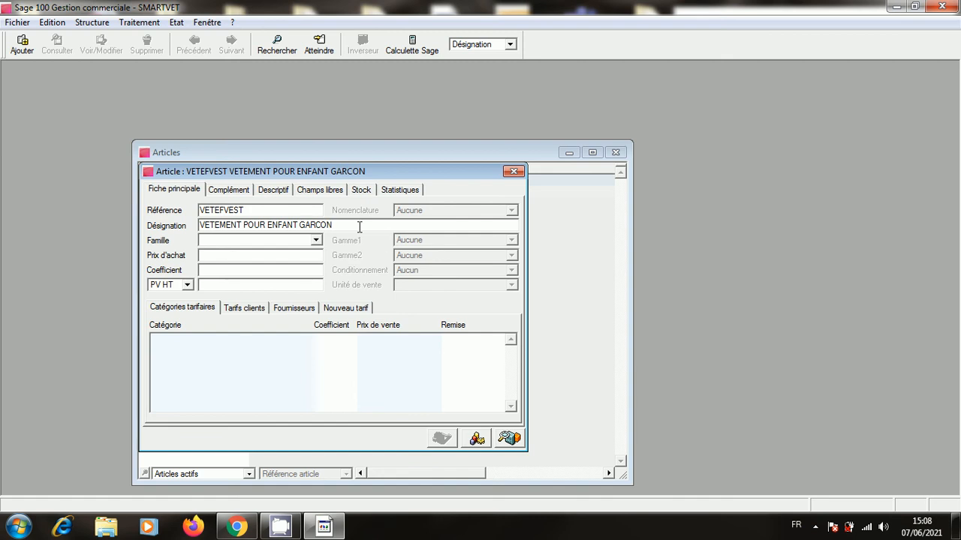
key(BackSpace)
key(BackSpace)
key(BackSpace)
key(BackSpace)
key(BackSpace)
key(BackSpace)
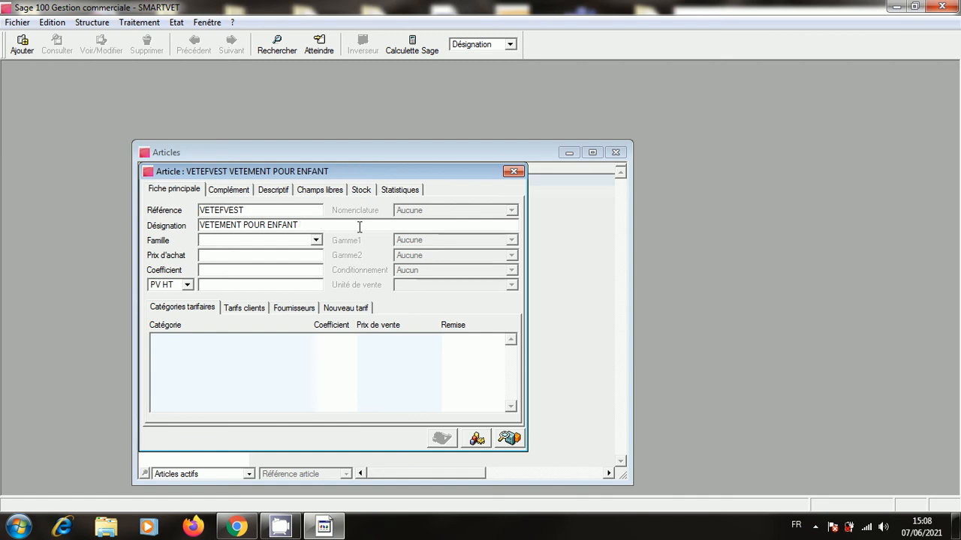
text(FILLE)
Assign family VETEF, correct the reference to VETEF-VEST, and save the article.
double_click(320, 241)
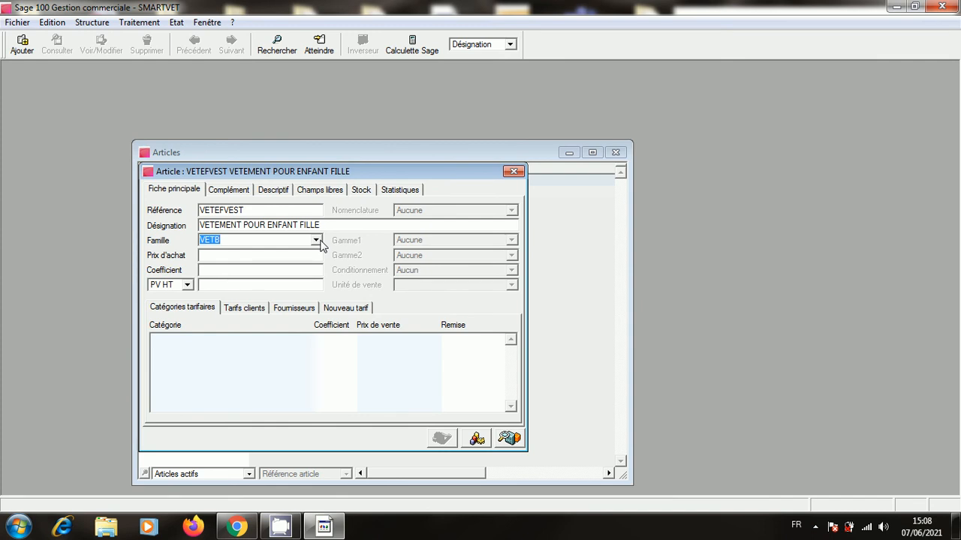
click(317, 241)
click(308, 240)
click(309, 239)
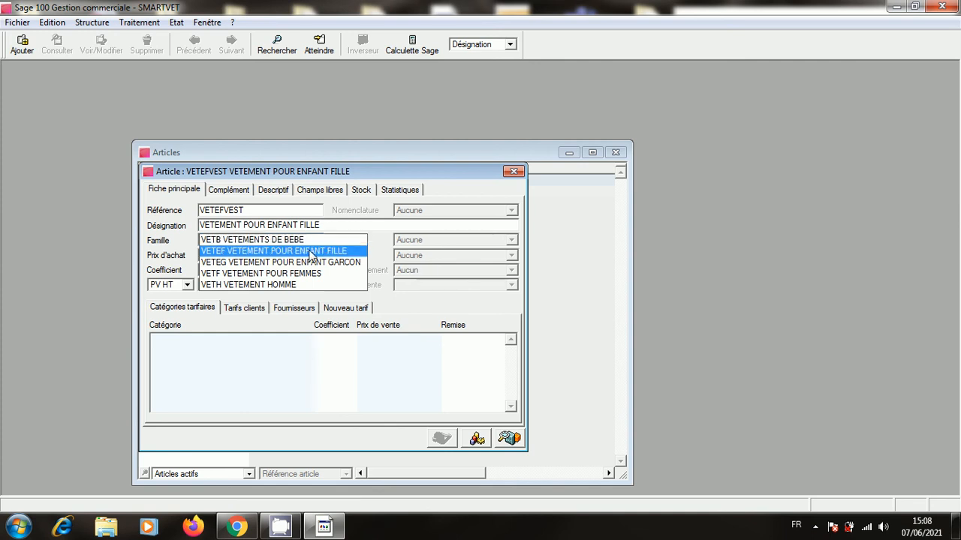
click(316, 251)
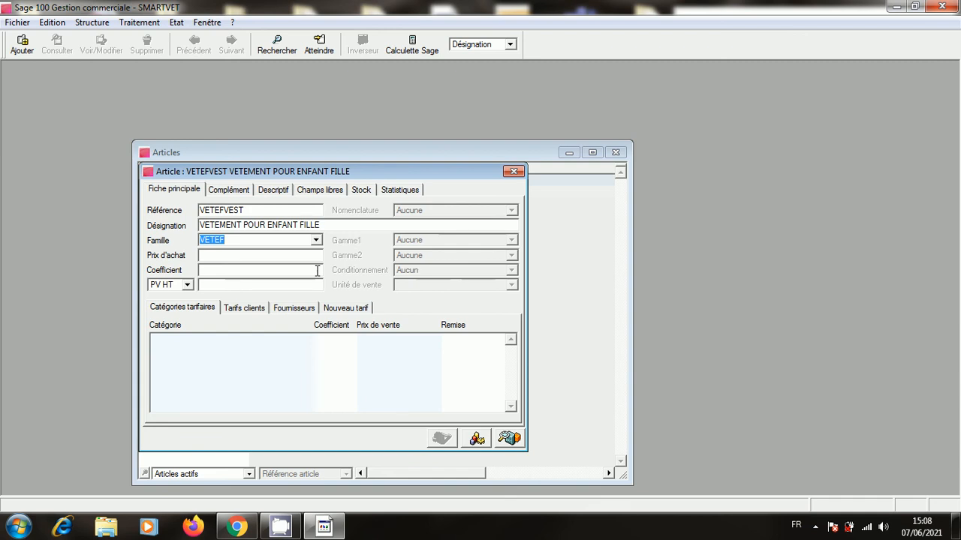
click(227, 211)
text(-)
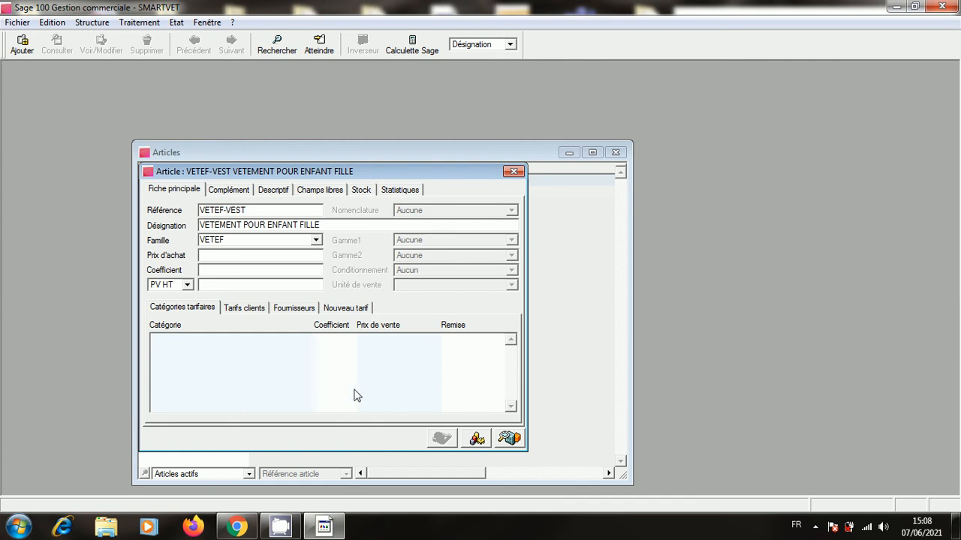
click(513, 172)
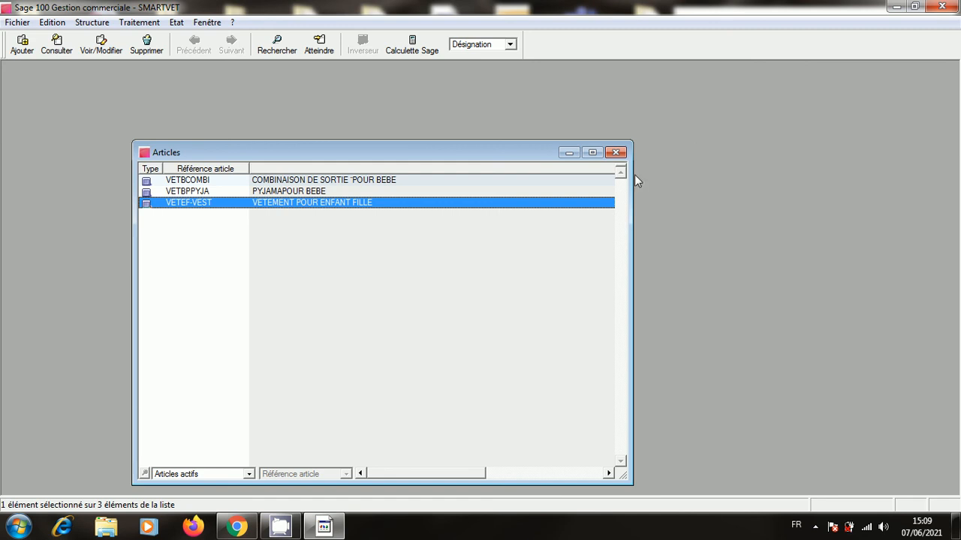
Close the Articles list, leaving the three articles saved and the workspace empty.
click(615, 153)
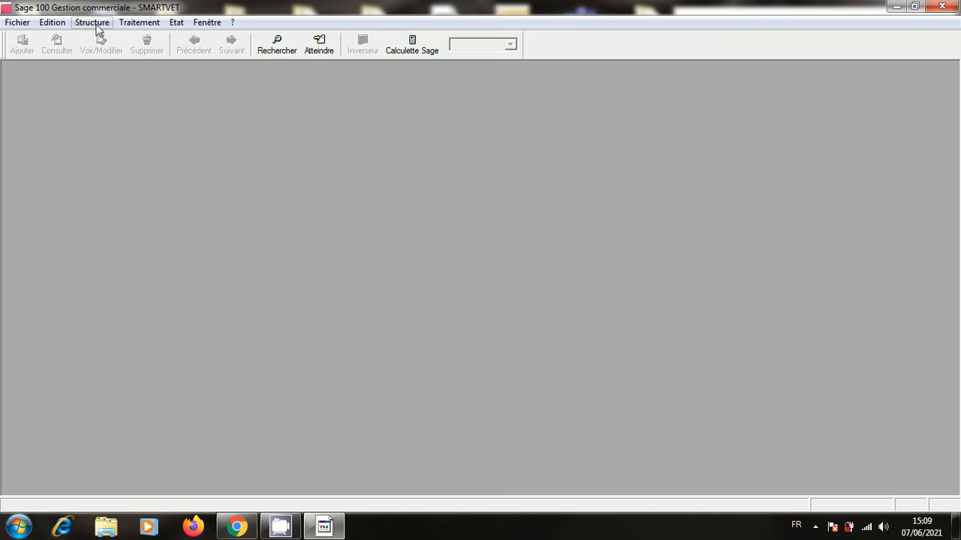
click(97, 29)
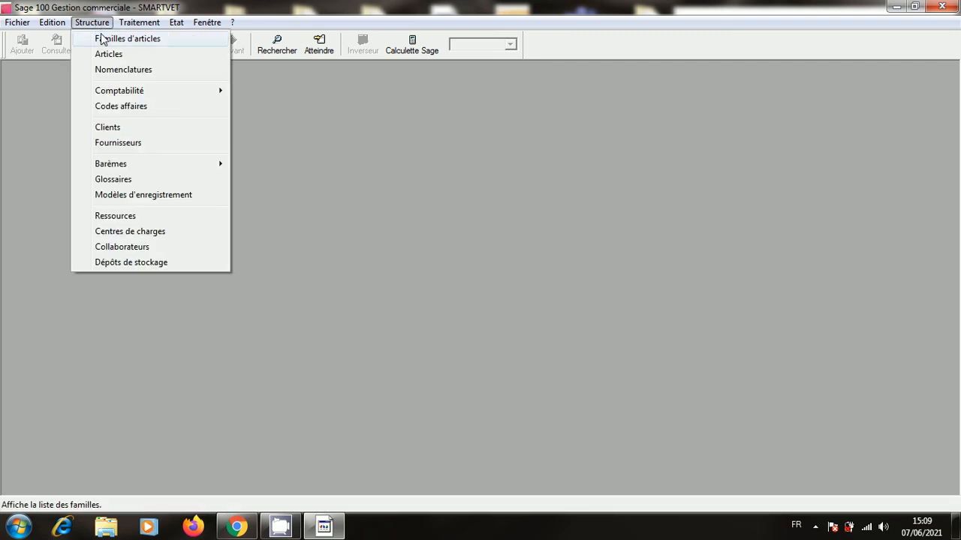
click(102, 39)
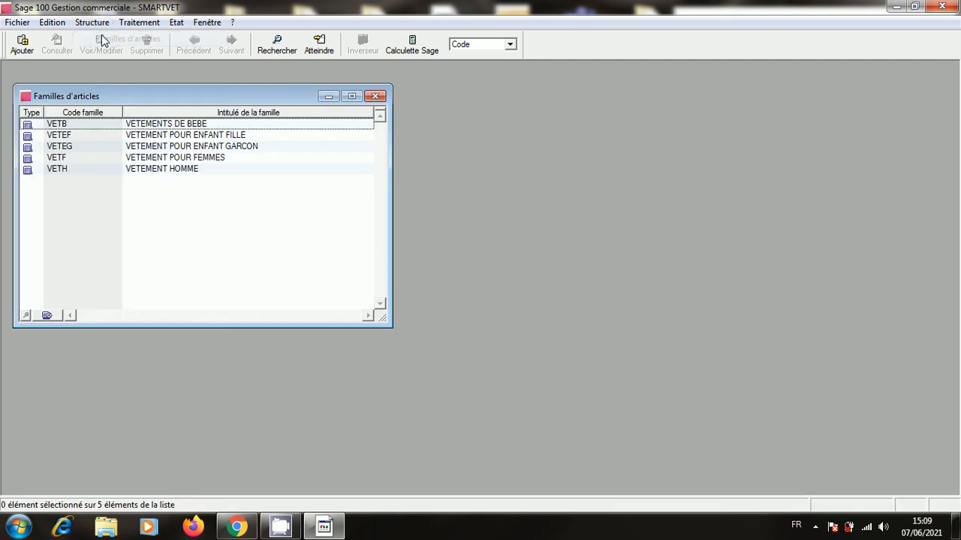
right_click(191, 212)
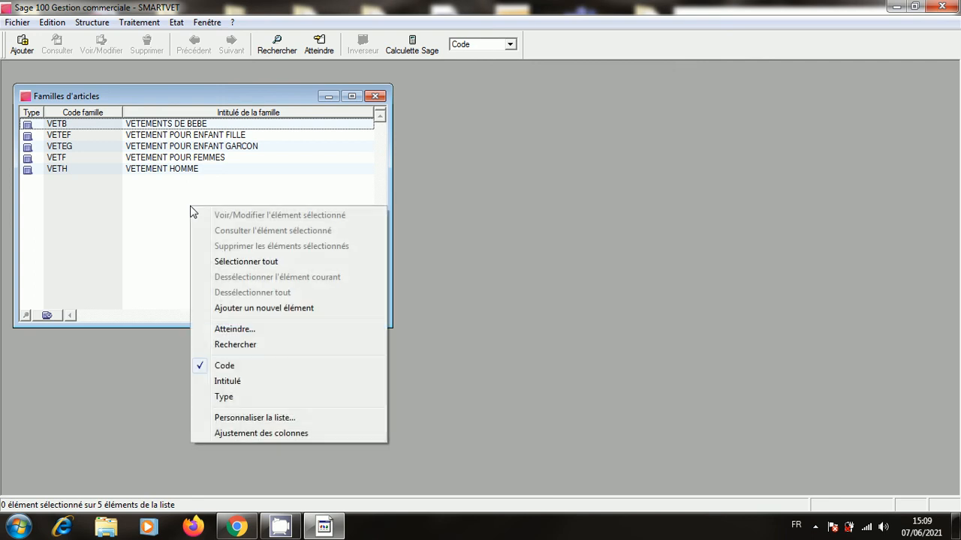
click(287, 309)
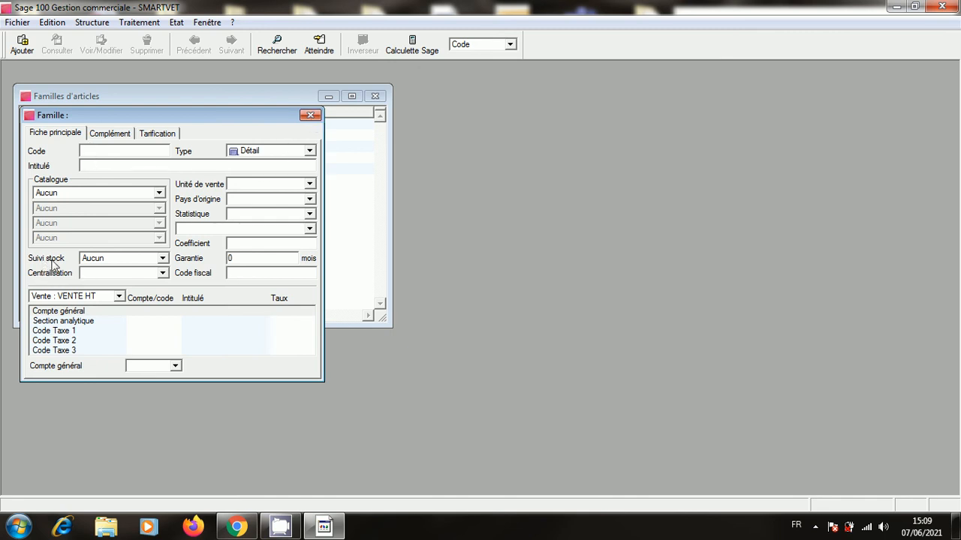
click(162, 259)
click(143, 279)
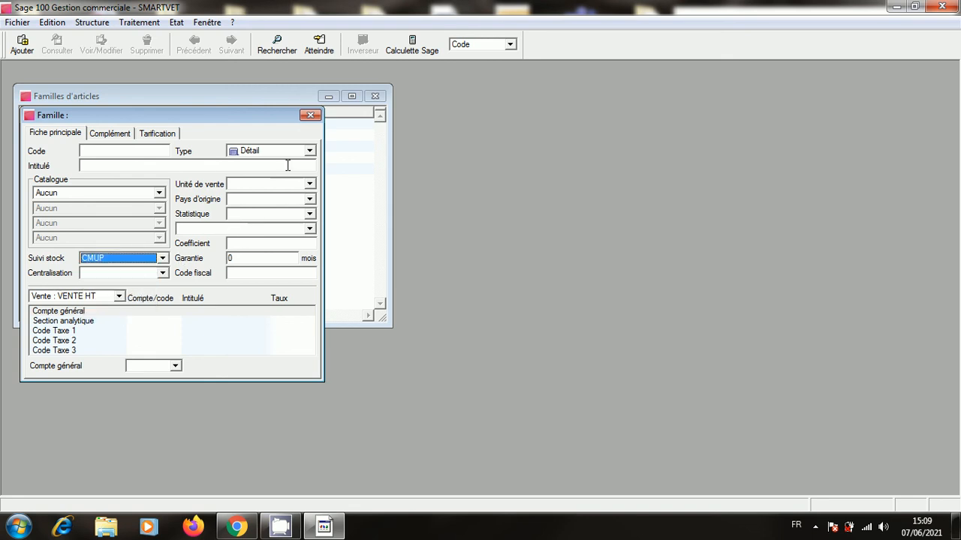
click(310, 115)
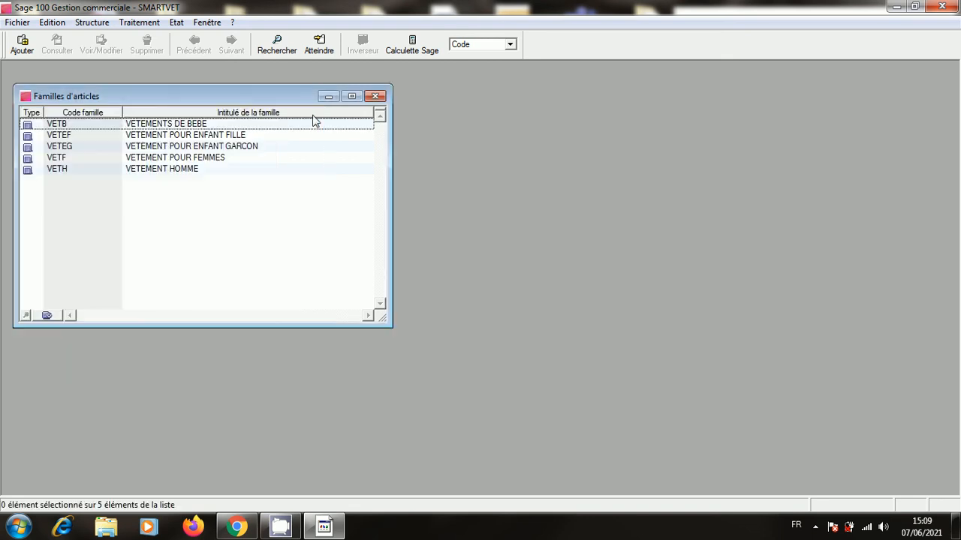
double_click(237, 137)
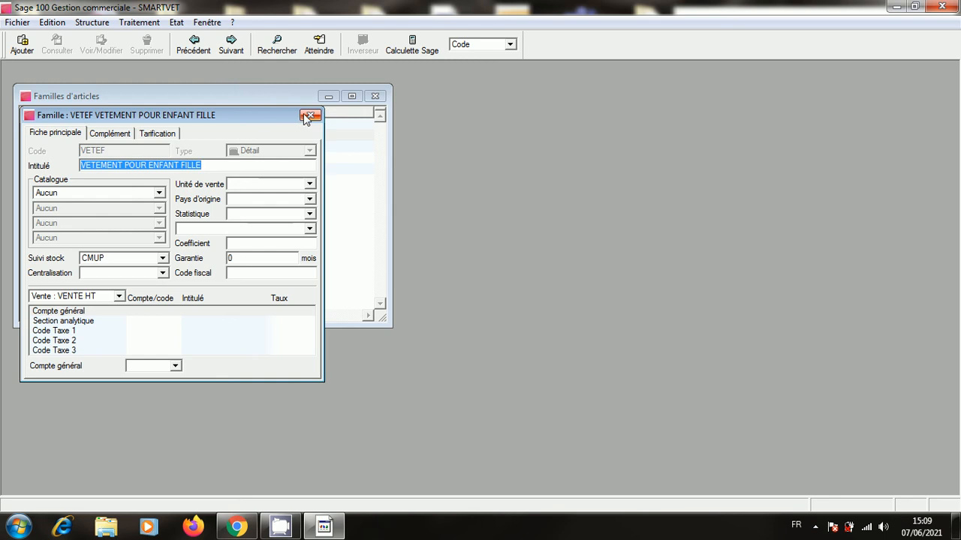
click(309, 116)
double_click(255, 147)
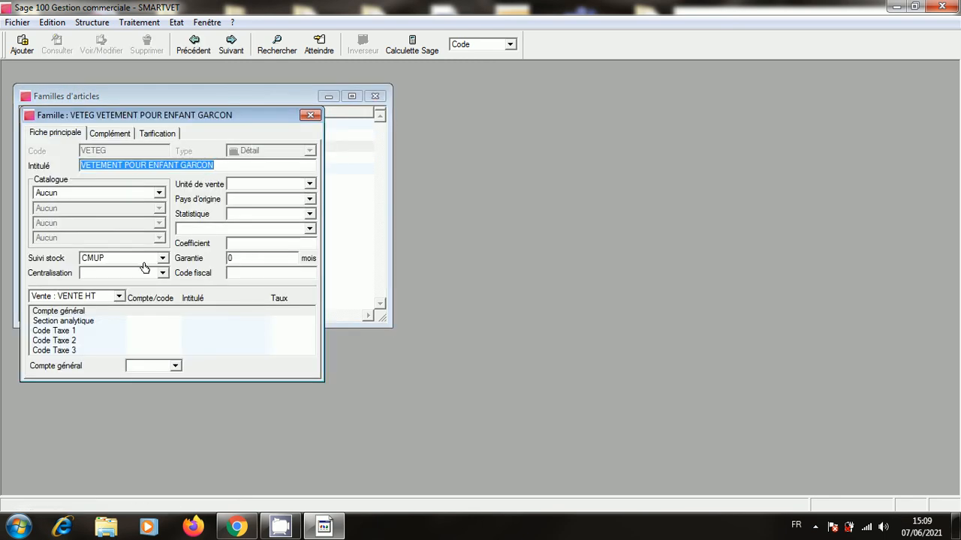
click(311, 115)
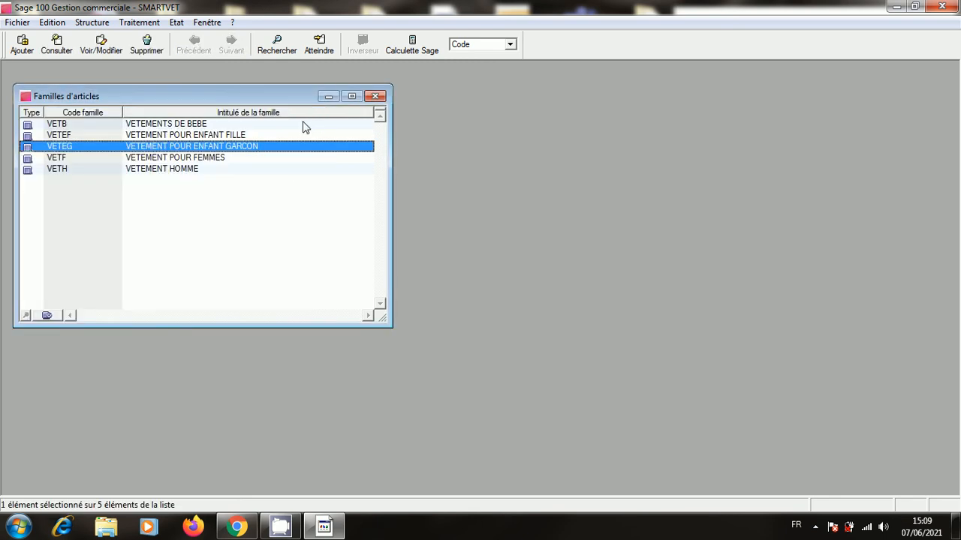
double_click(259, 158)
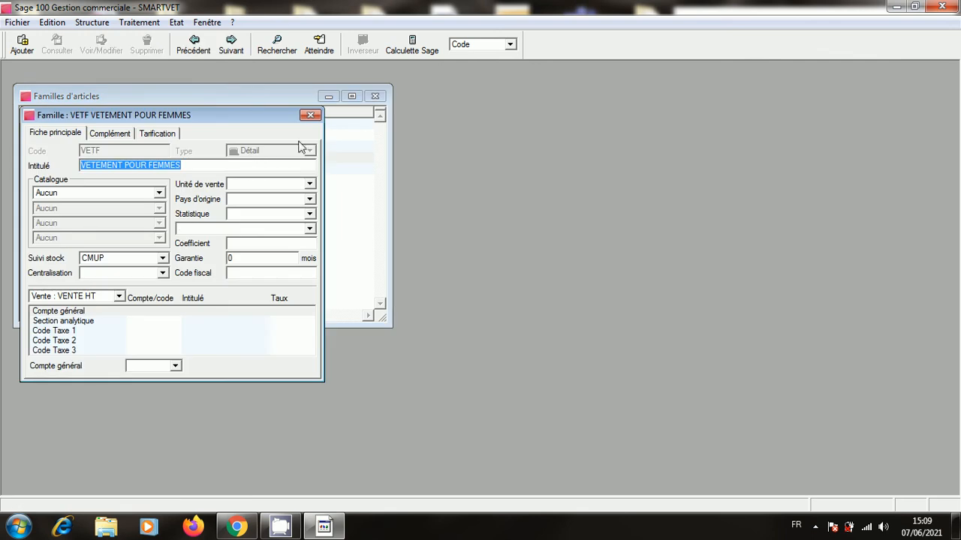
click(310, 114)
double_click(241, 173)
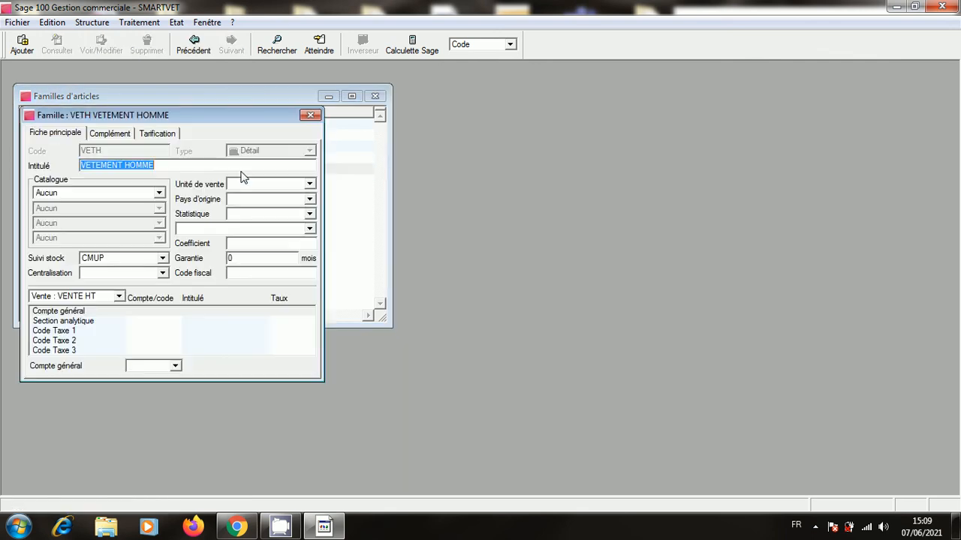
click(311, 116)
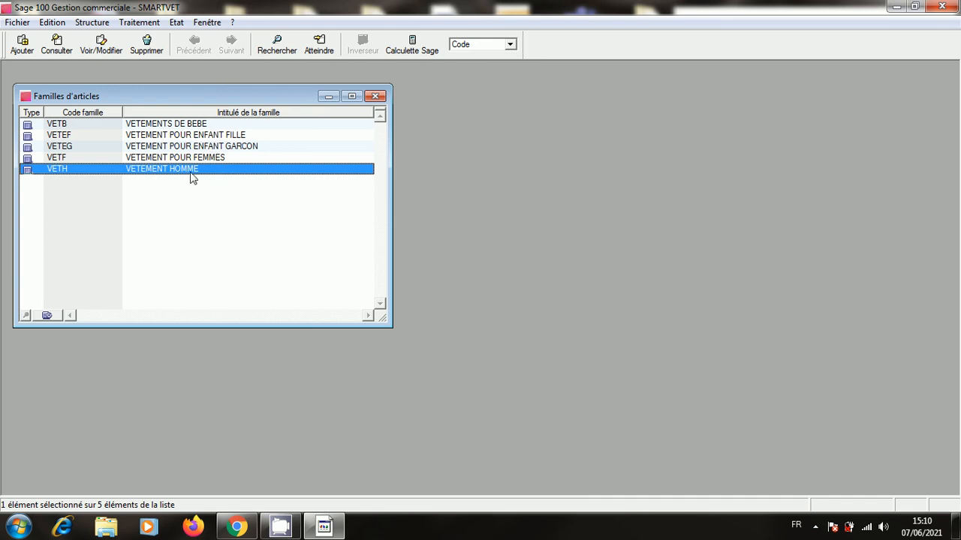
Close the families list and open the VETEF-VEST article record from the Articles list.
click(375, 96)
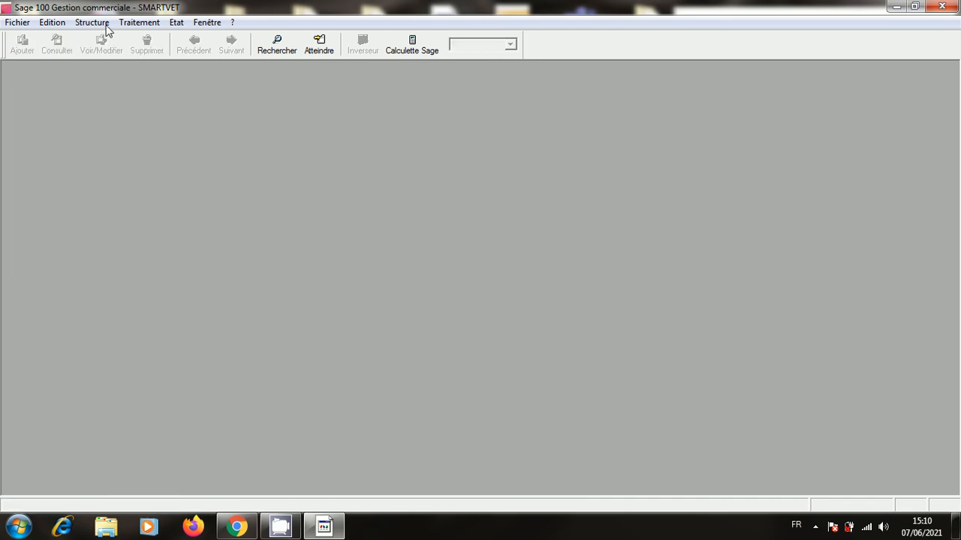
click(105, 25)
click(128, 53)
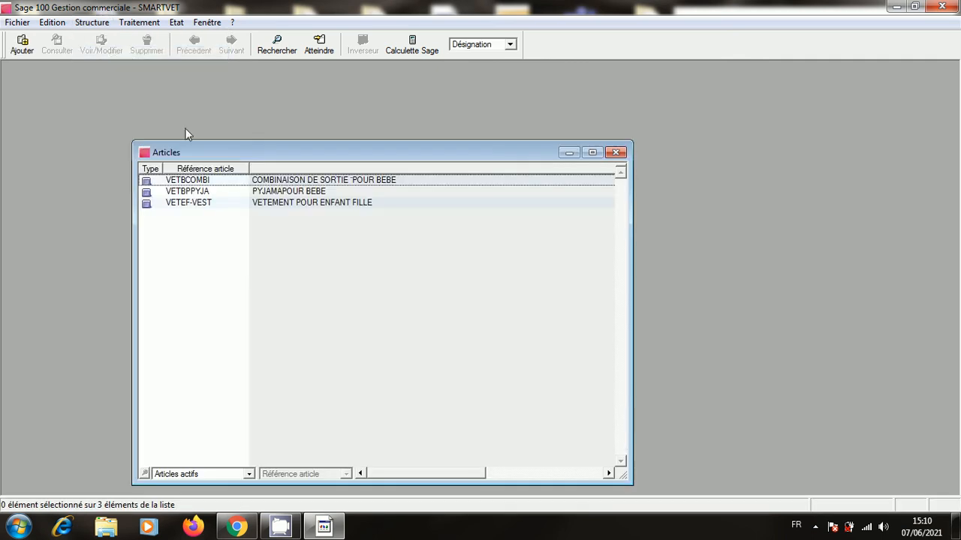
double_click(285, 207)
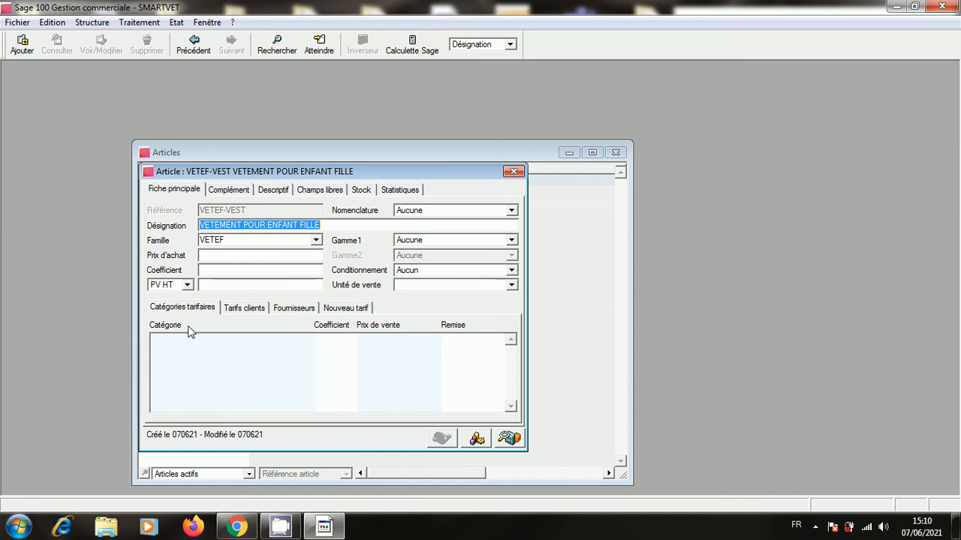
Enter purchase price 100 and coefficient 1,2, then reopen VETEF-VEST to confirm PV HT 120.
click(221, 256)
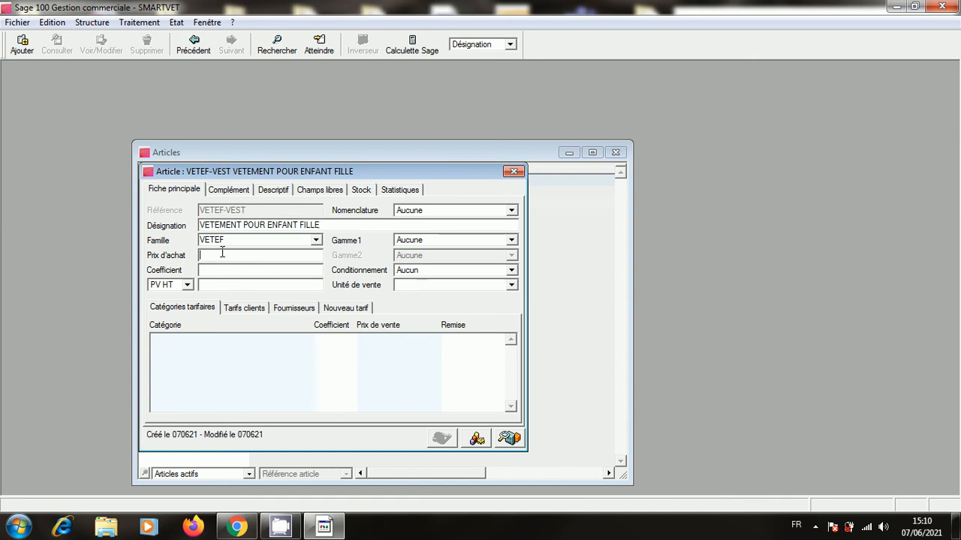
text(100)
click(273, 271)
text(1,2)
click(513, 171)
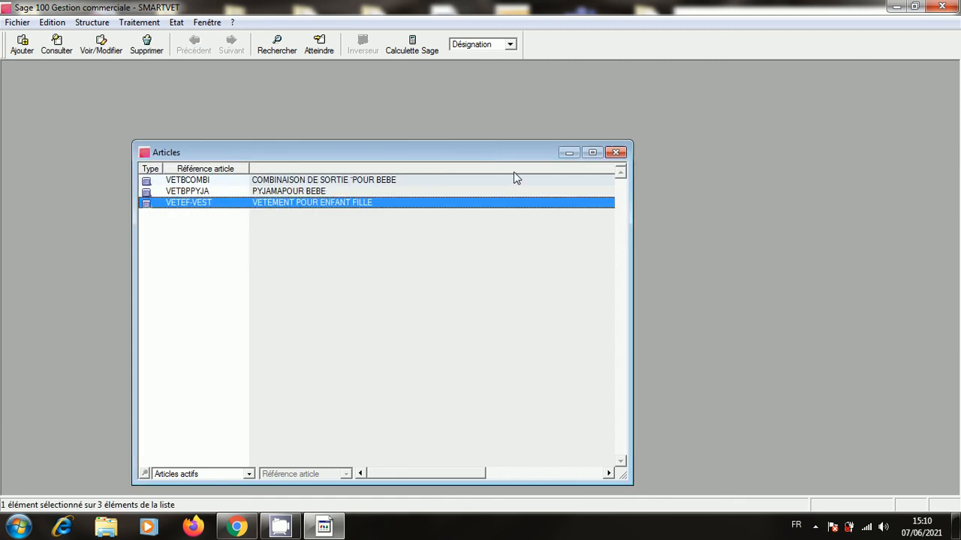
double_click(304, 205)
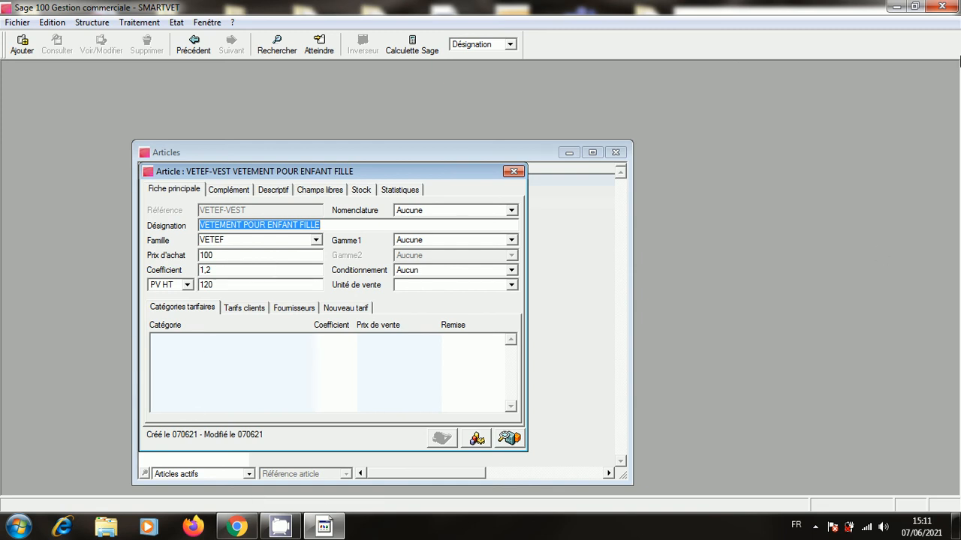
click(899, 11)
Read slide 11 of EXAMEN BAC PRO COMPTABILITE 2020 about VETEFVEST, then return to Sage.
double_click(101, 105)
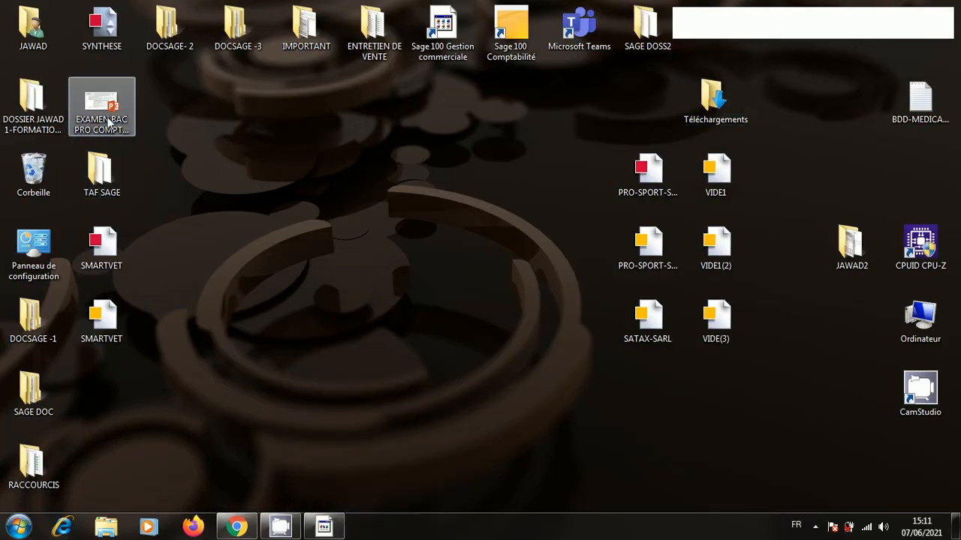
scroll(708, 412, down, 10)
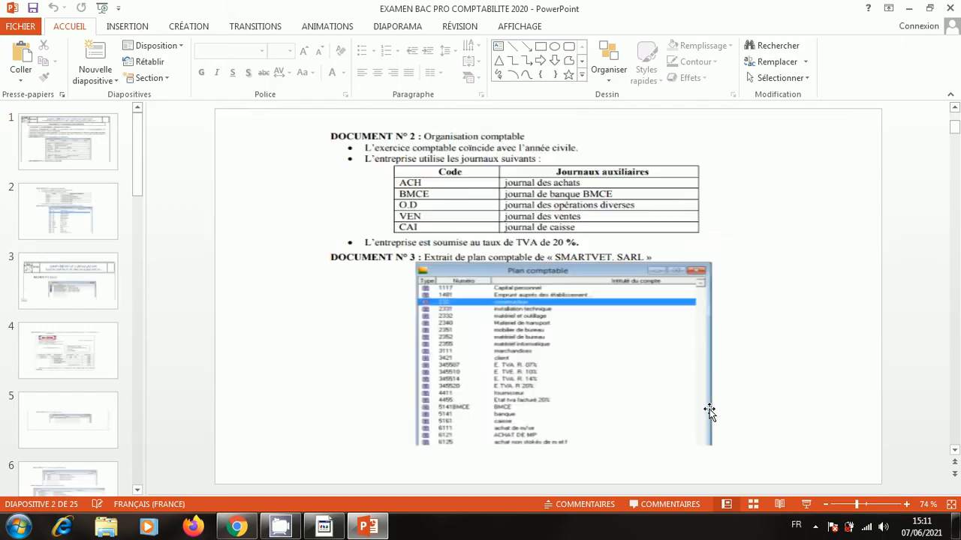
scroll(713, 410, down, 3)
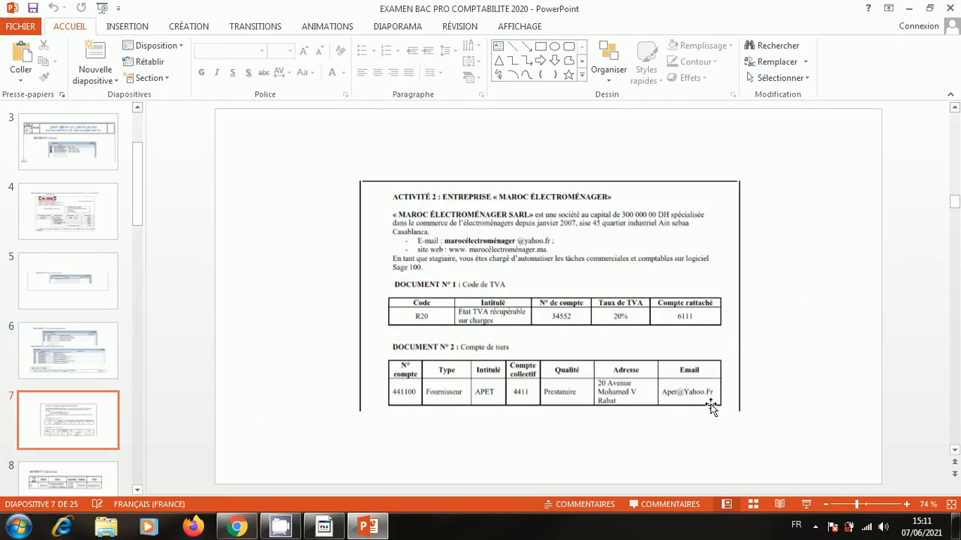
scroll(711, 407, down, 2)
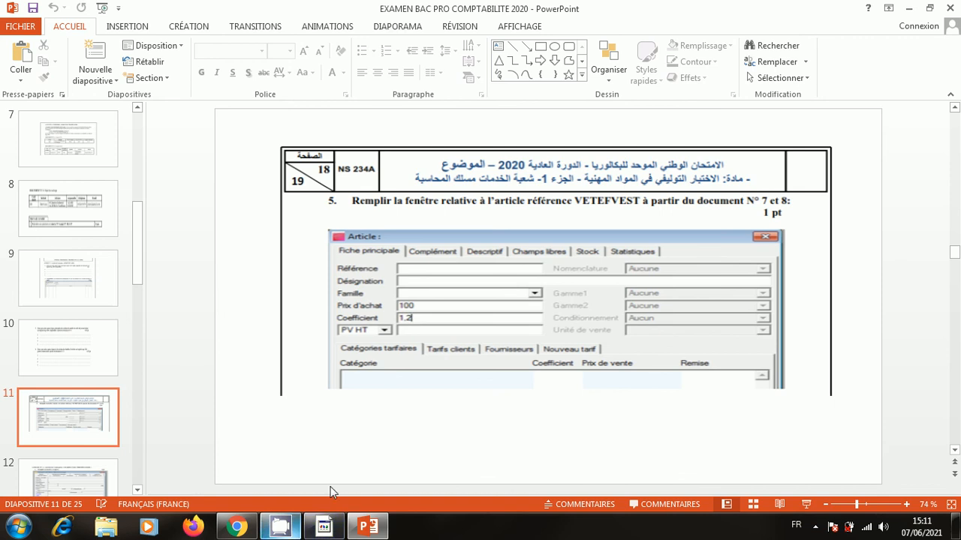
click(909, 9)
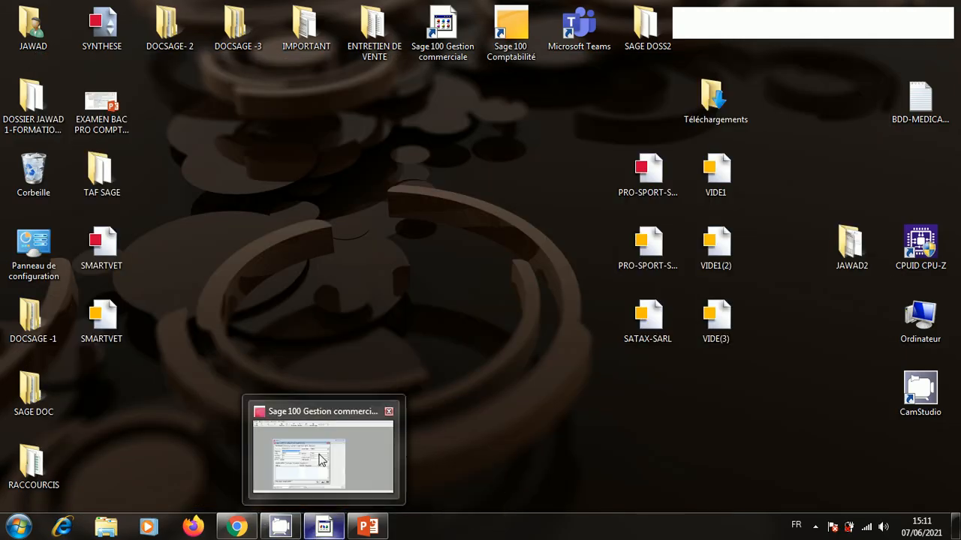
click(322, 456)
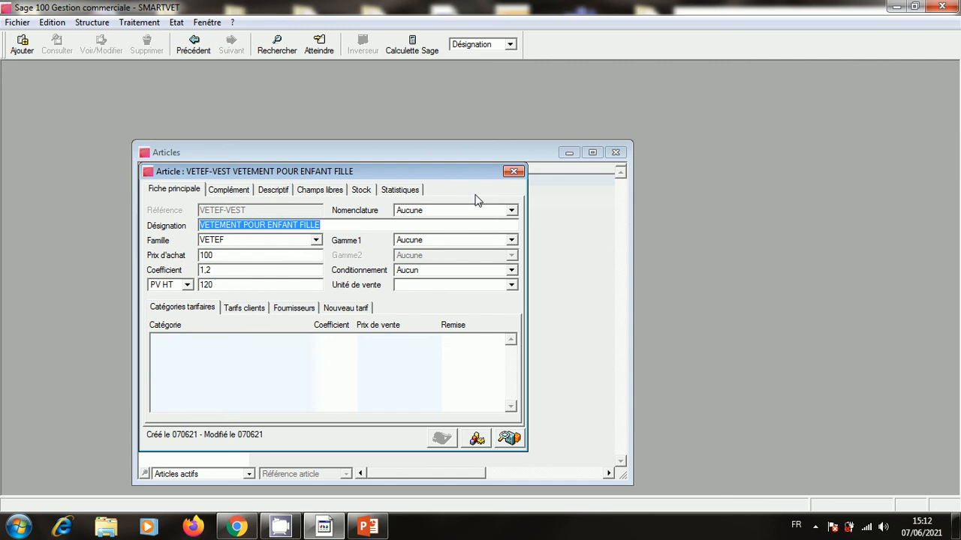
Close the VETEF-VEST article record and minimise the Articles list.
click(513, 172)
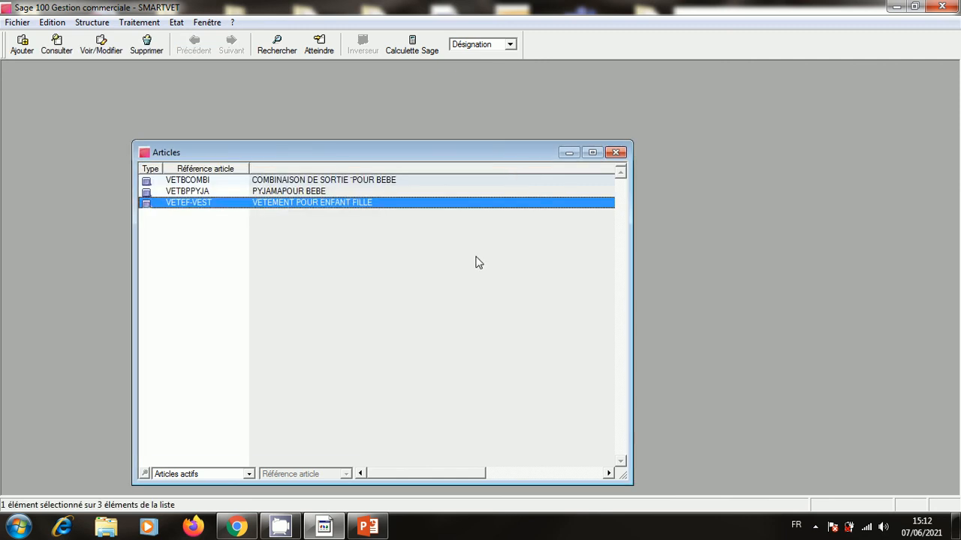
click(569, 153)
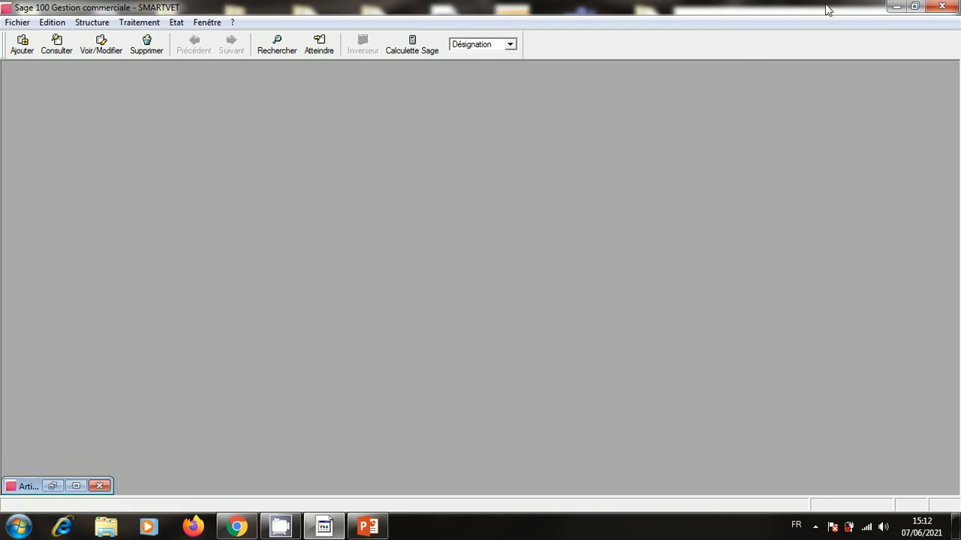
Show slide 12, ANNEXE N° 2 on MAROC ÉLECTROMÉNAGER, full screen, then exit the slide show.
click(895, 6)
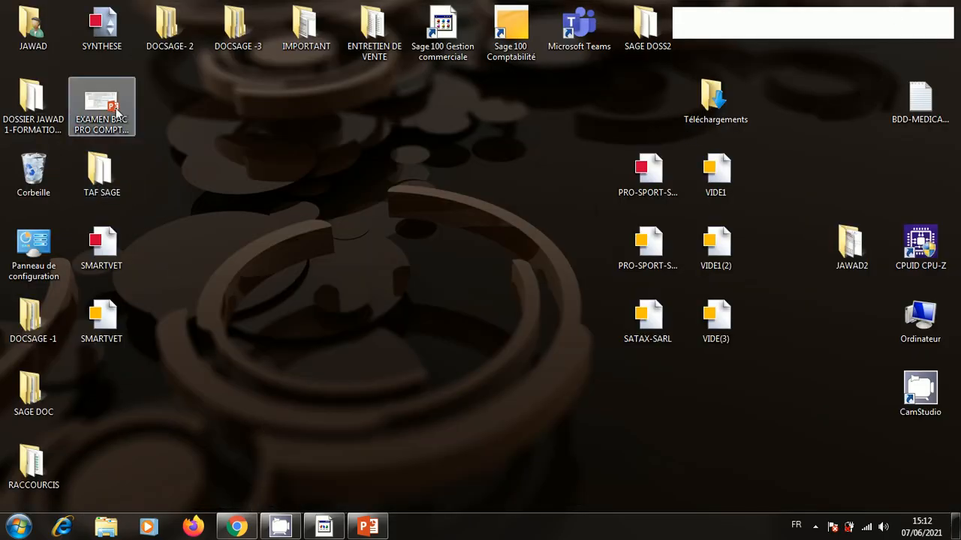
click(367, 527)
scroll(752, 281, down, 1)
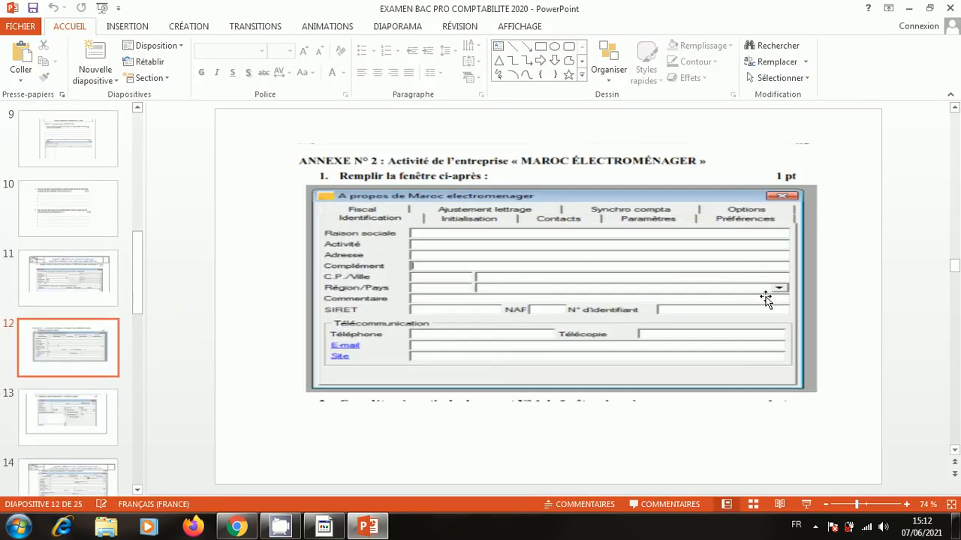
click(805, 505)
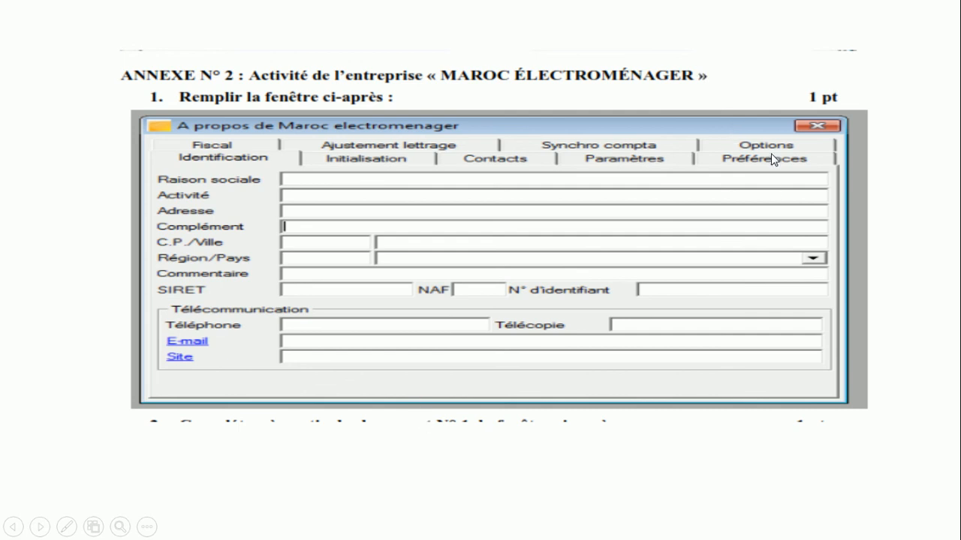
key(Escape)
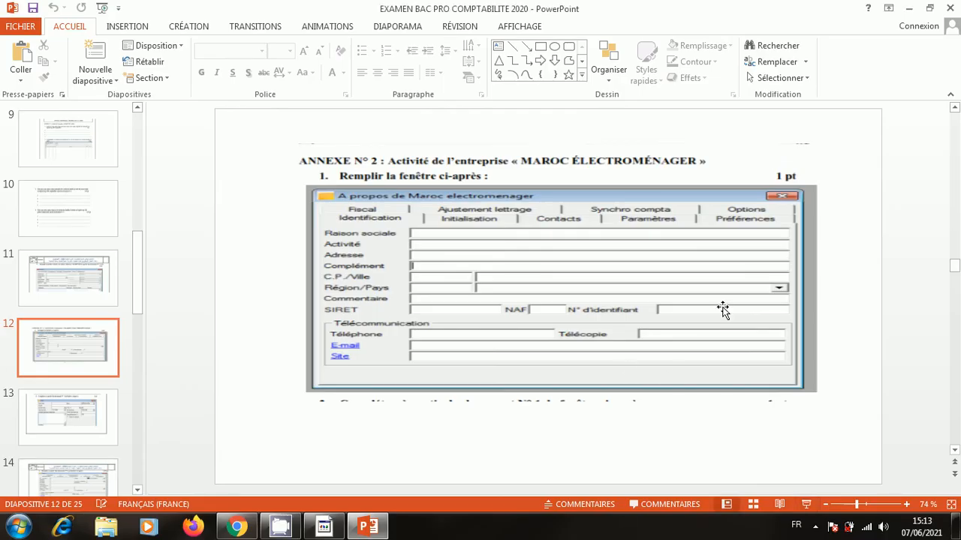
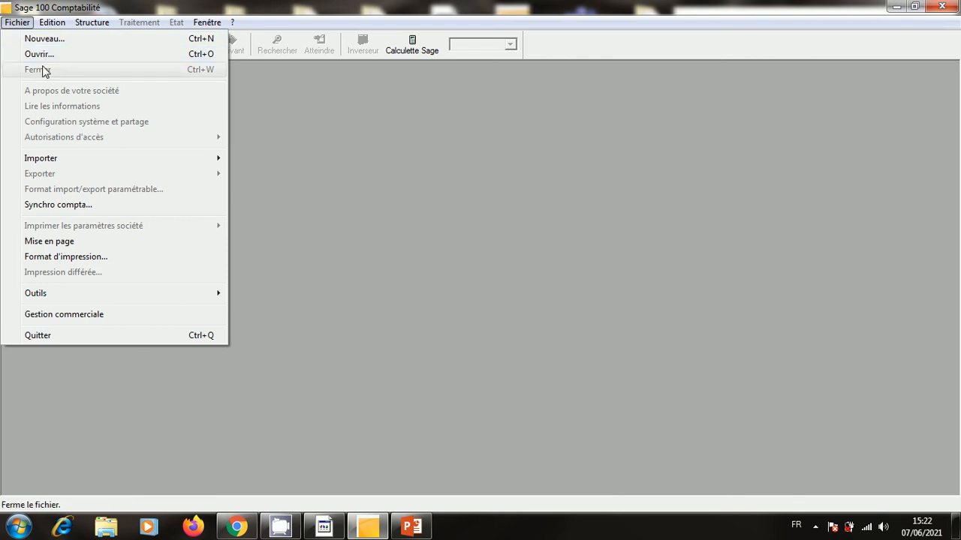
Try opening SMARTVET in Sage 100 Comptabilité and dismiss the file-in-use error.
click(43, 69)
click(28, 24)
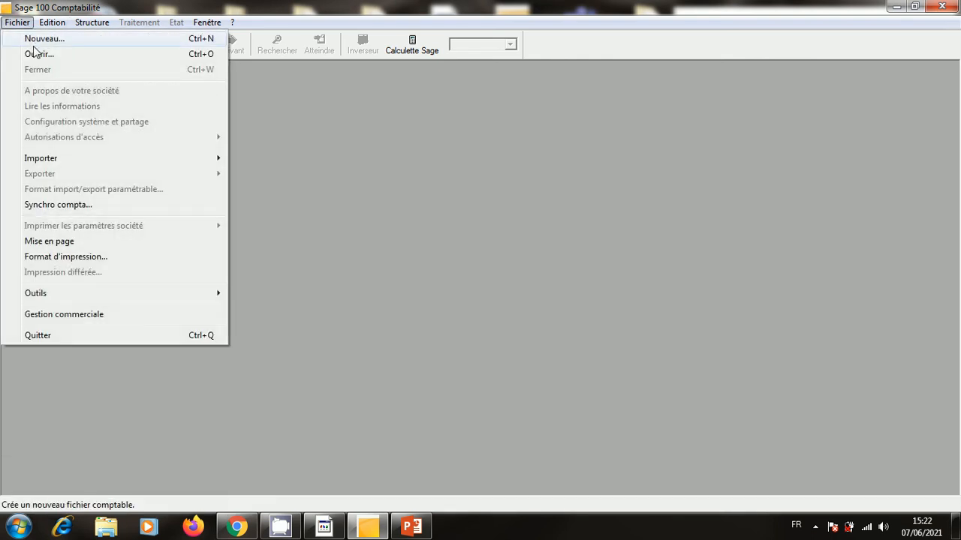
click(35, 56)
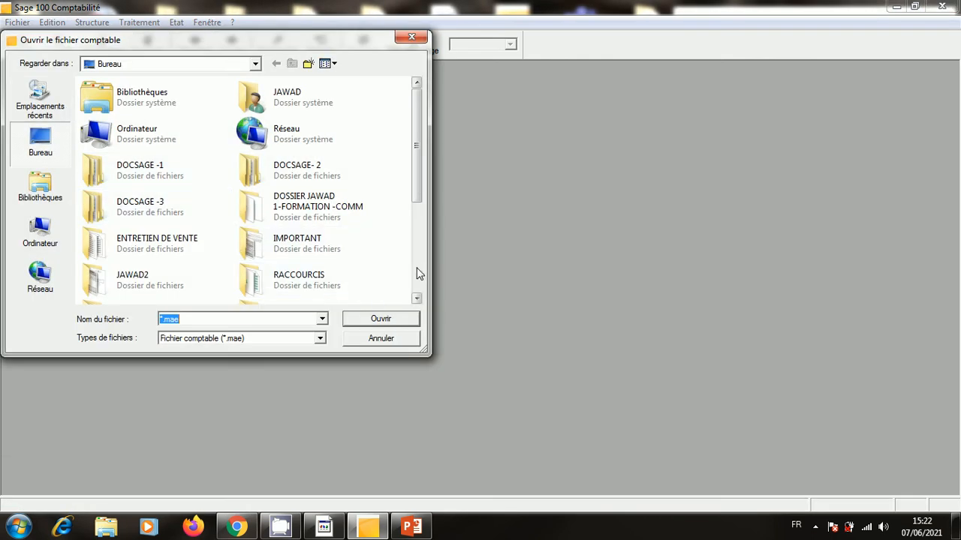
click(417, 275)
double_click(168, 254)
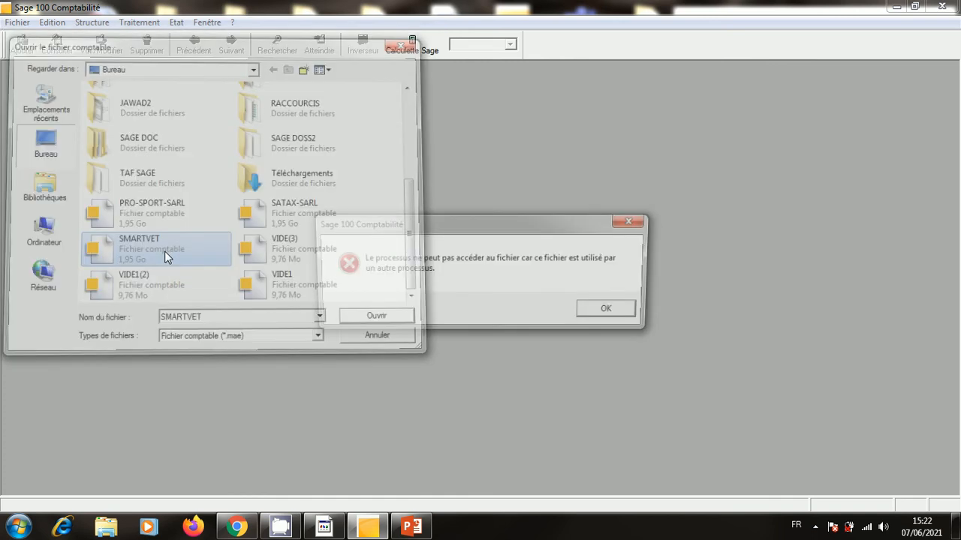
click(633, 315)
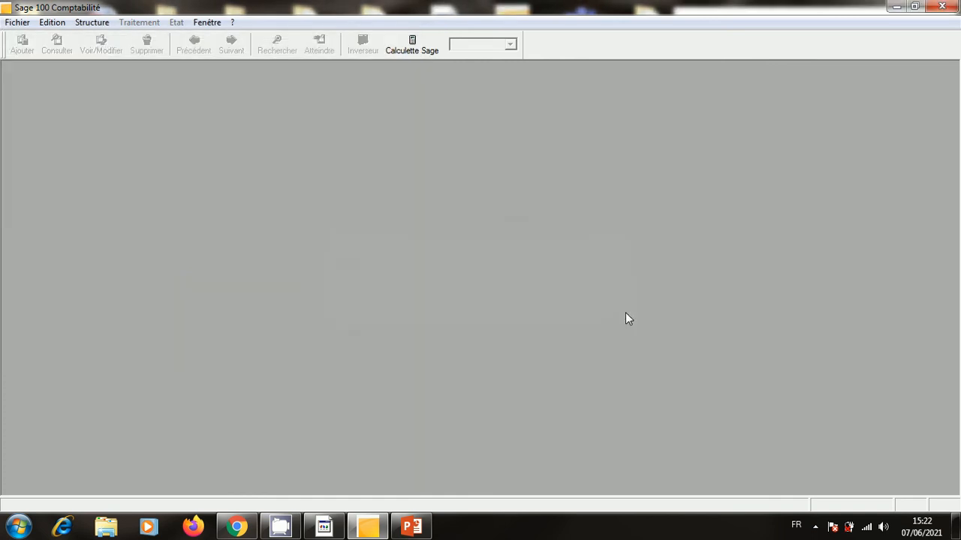
Close the SMARTVET file in Gestion commerciale, then close Gestion commerciale.
click(361, 522)
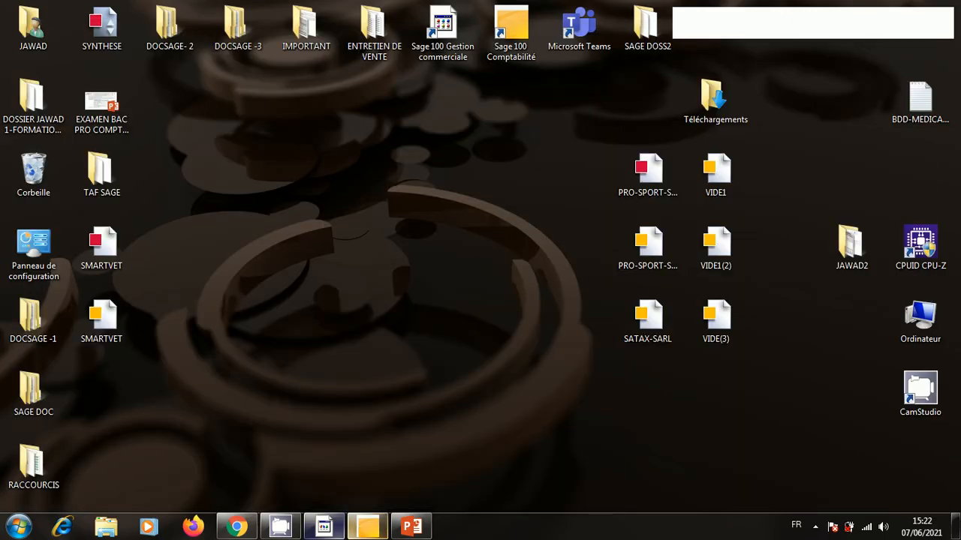
click(323, 527)
click(17, 22)
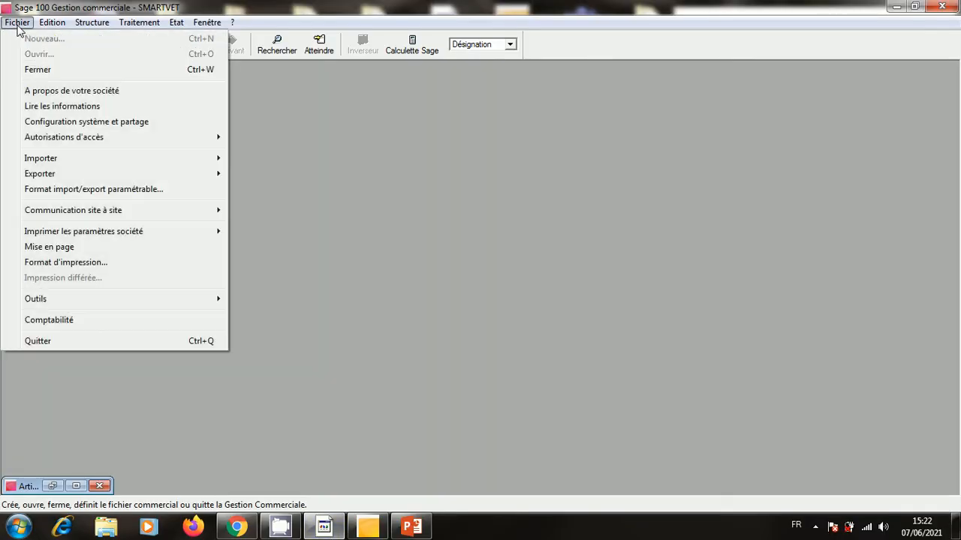
click(45, 70)
click(947, 6)
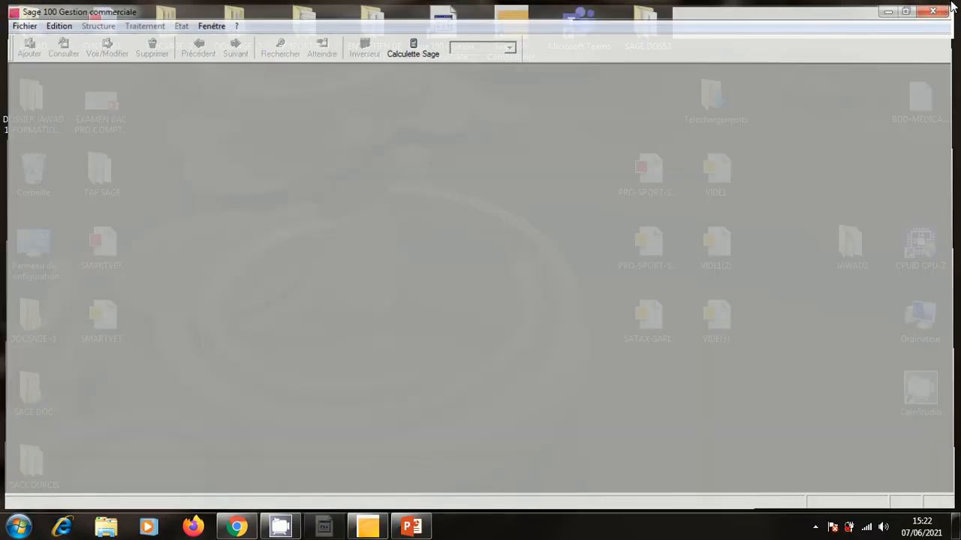
Reopen the SMARTVET accounting file, Exercice 2019, in Sage 100 Comptabilité.
click(323, 527)
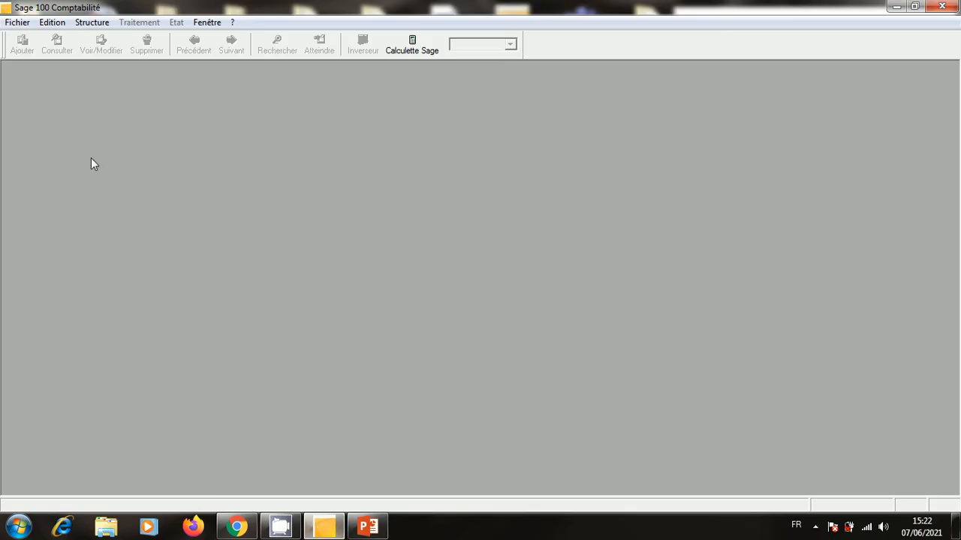
click(17, 22)
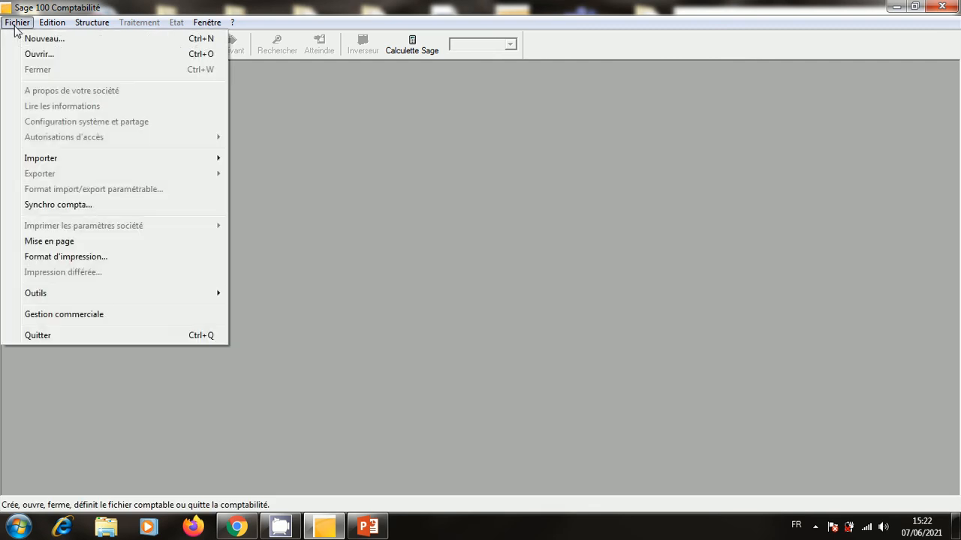
click(41, 55)
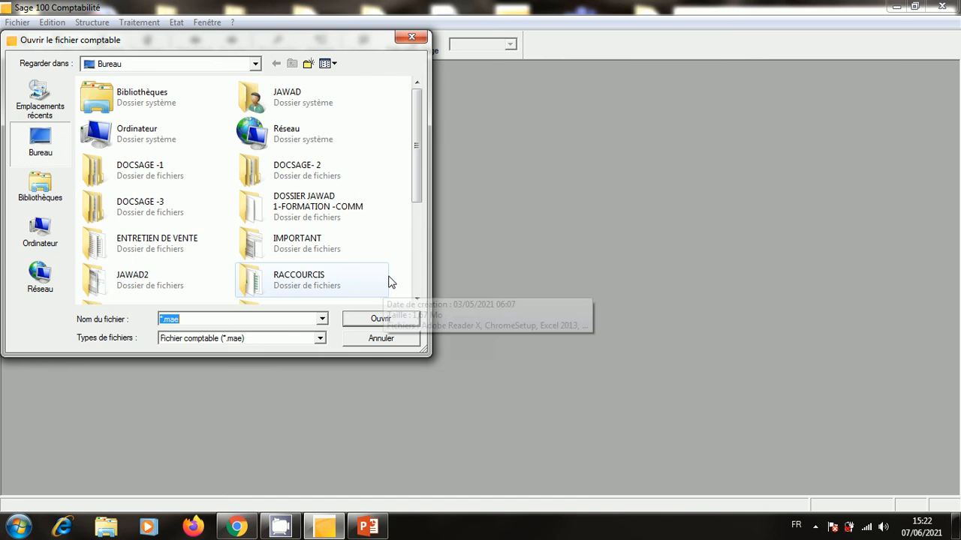
scroll(415, 279, down, 2)
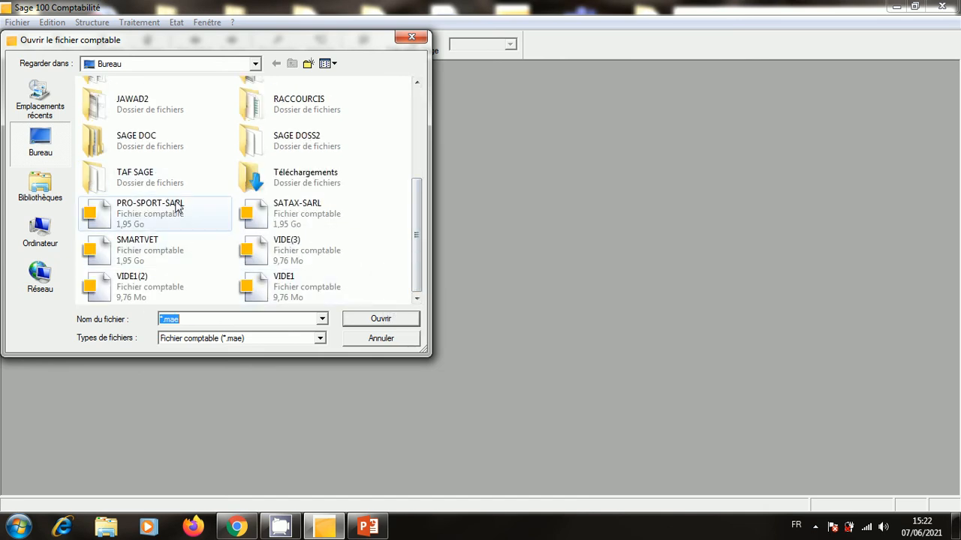
double_click(171, 259)
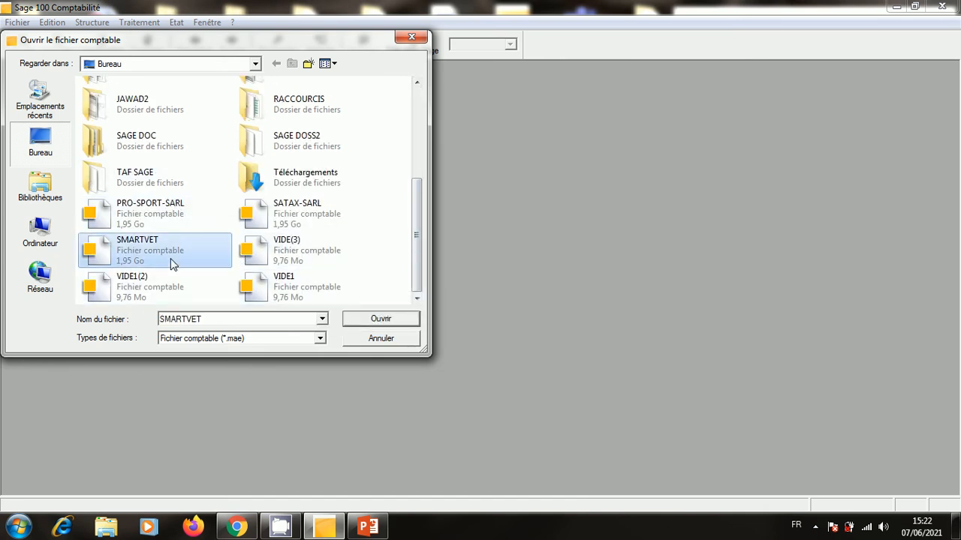
click(17, 22)
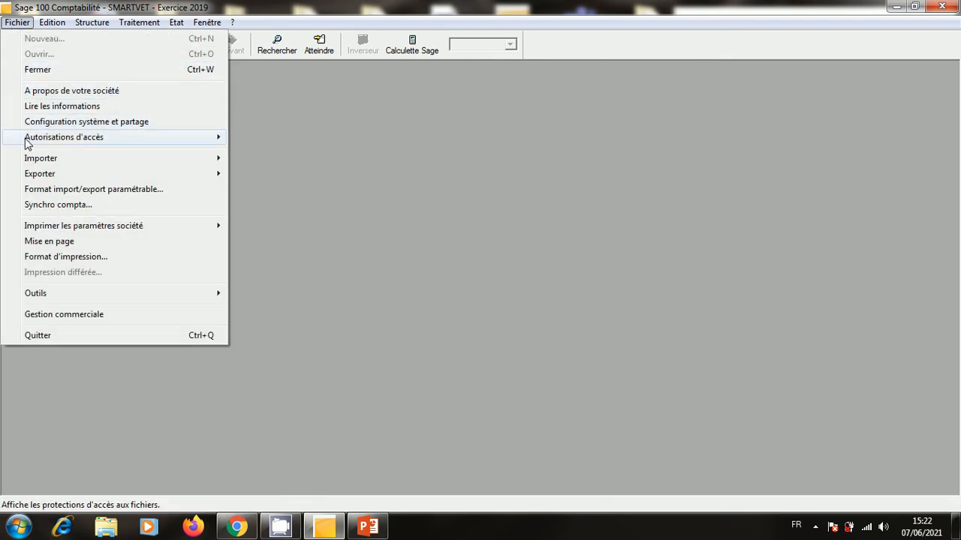
mouse_move(27, 139)
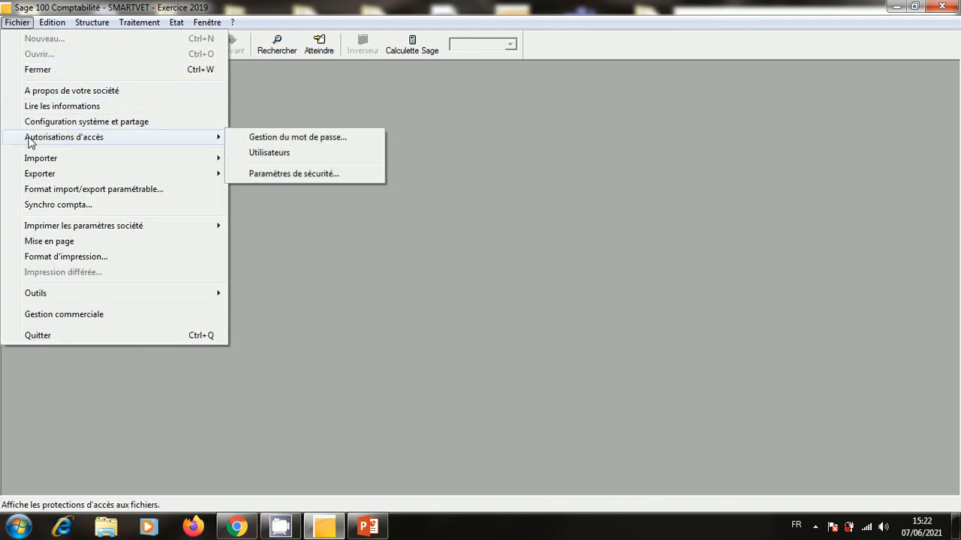
click(268, 140)
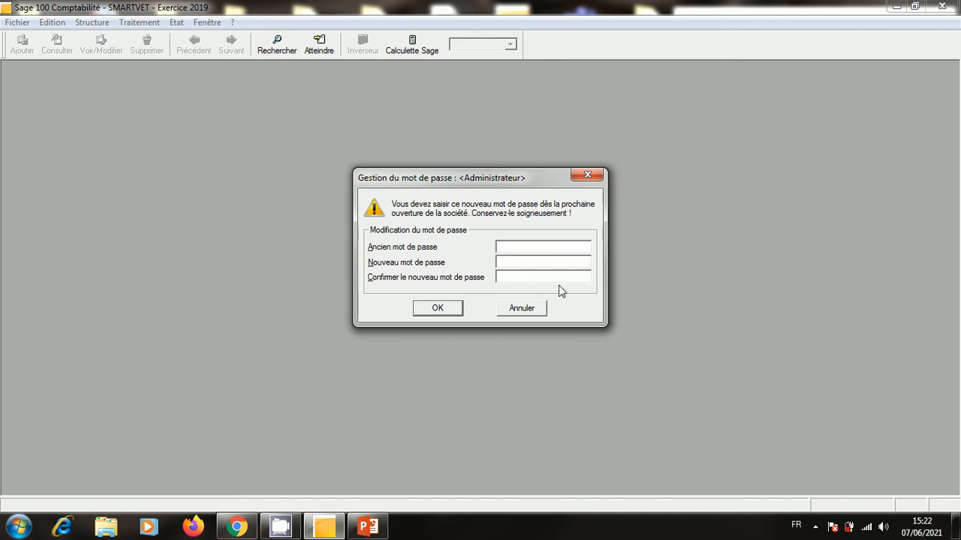
click(587, 175)
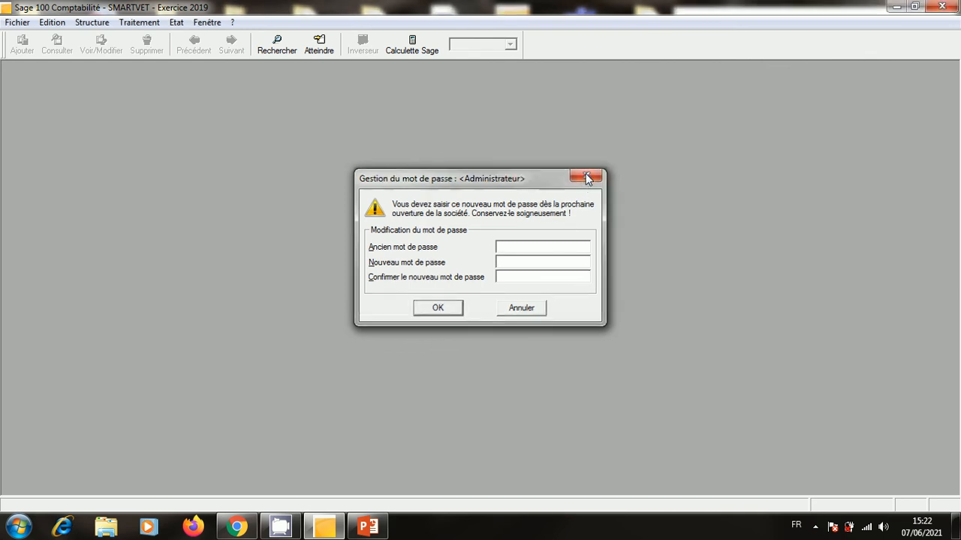
click(18, 23)
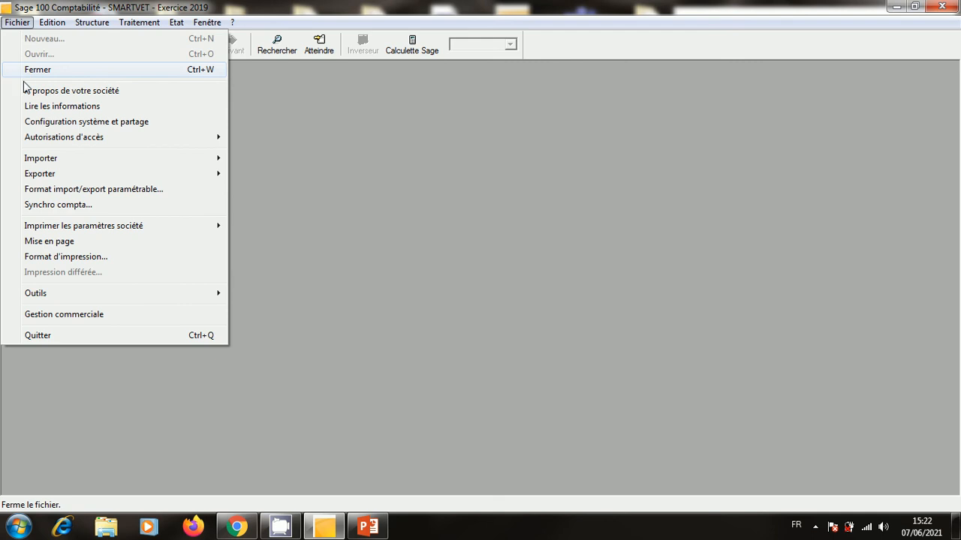
mouse_move(35, 139)
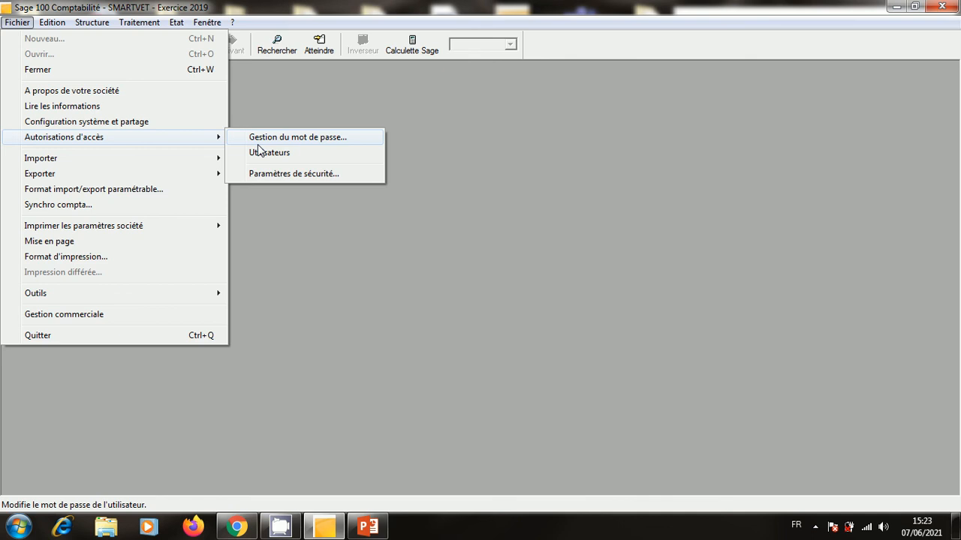
click(425, 159)
click(91, 22)
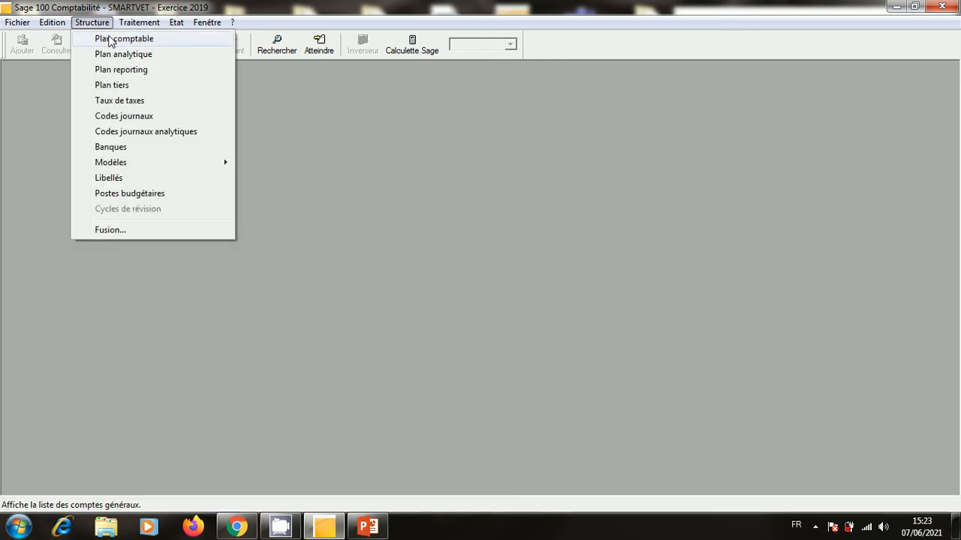
Restart Comptabilité from the desktop SMARTVET icon, then close the file and the program.
click(956, 9)
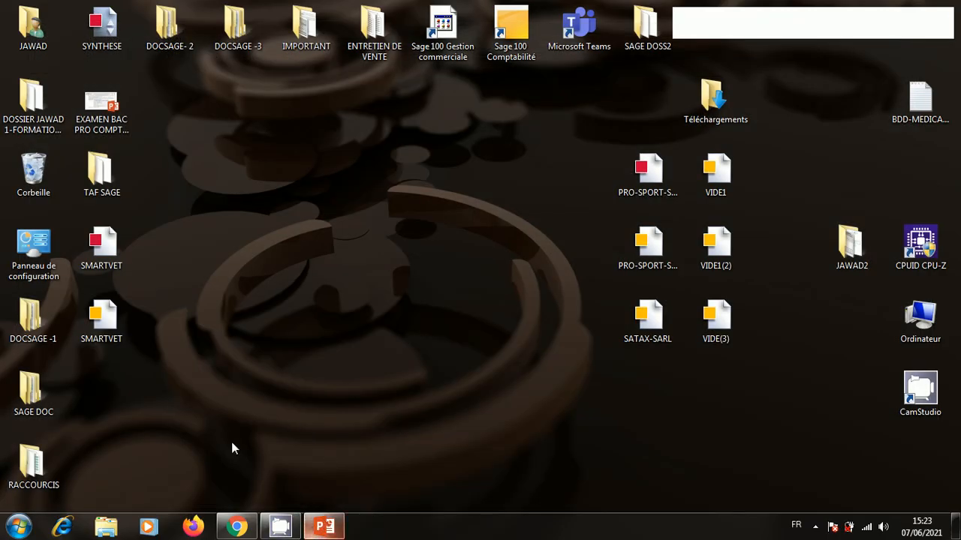
double_click(102, 319)
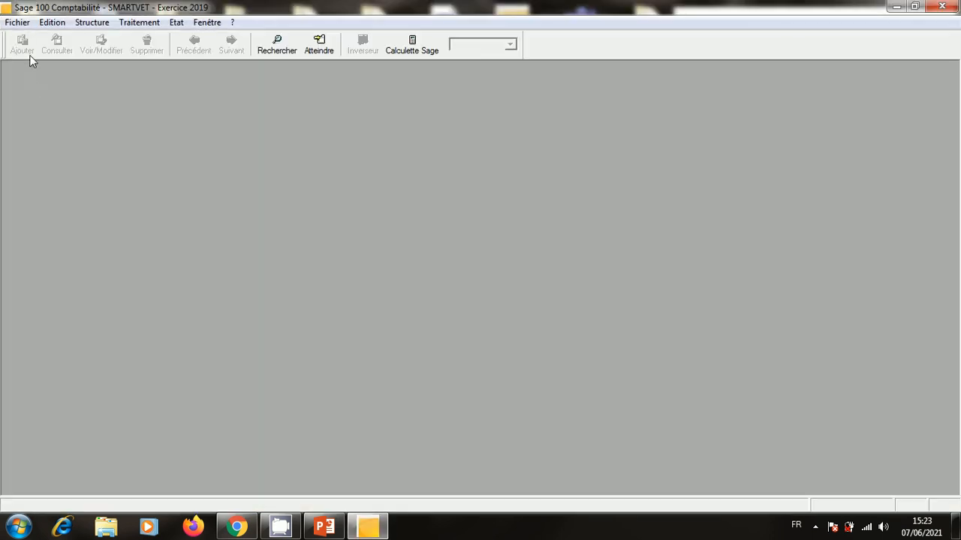
click(17, 22)
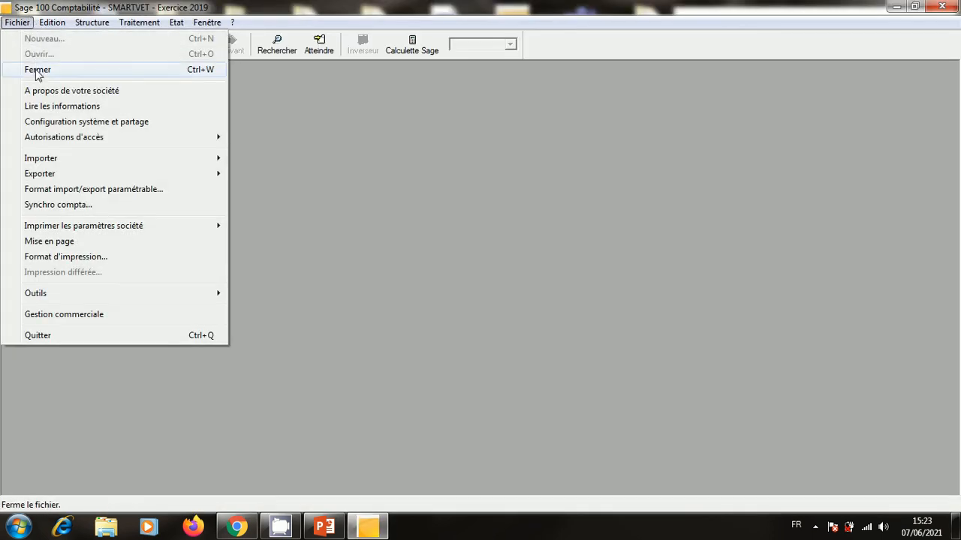
click(36, 70)
click(941, 7)
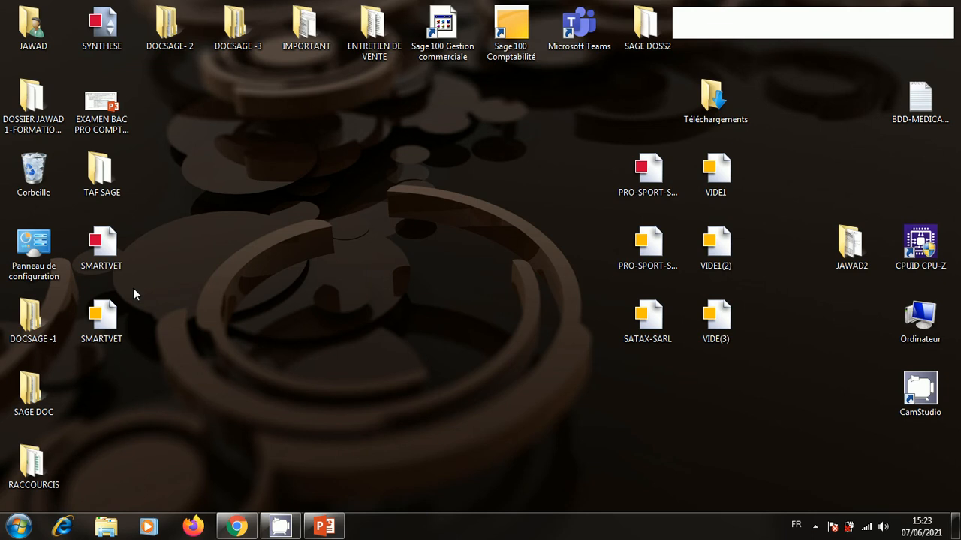
Open and close SMARTVET in Gestion commerciale, then reopen the accounting SMARTVET, which reports file-in-use.
double_click(101, 248)
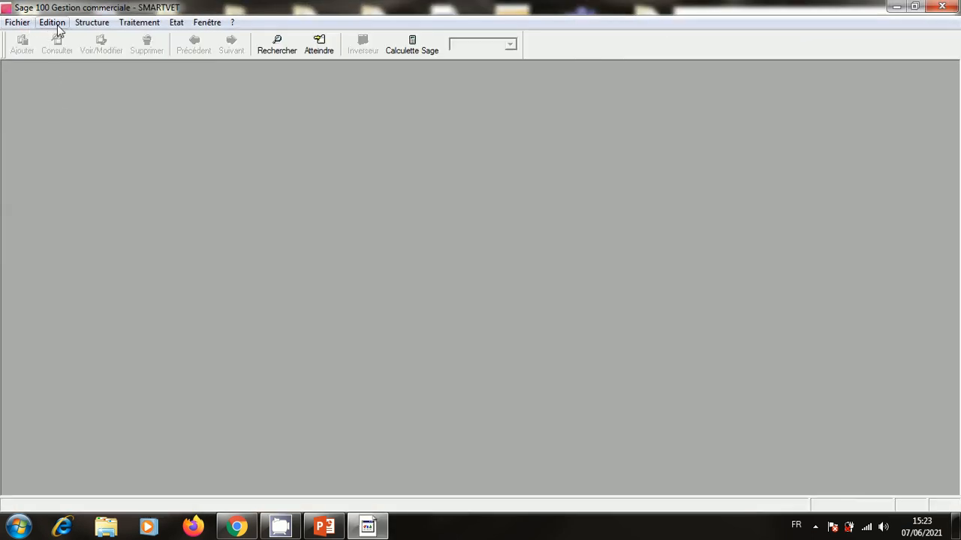
click(84, 24)
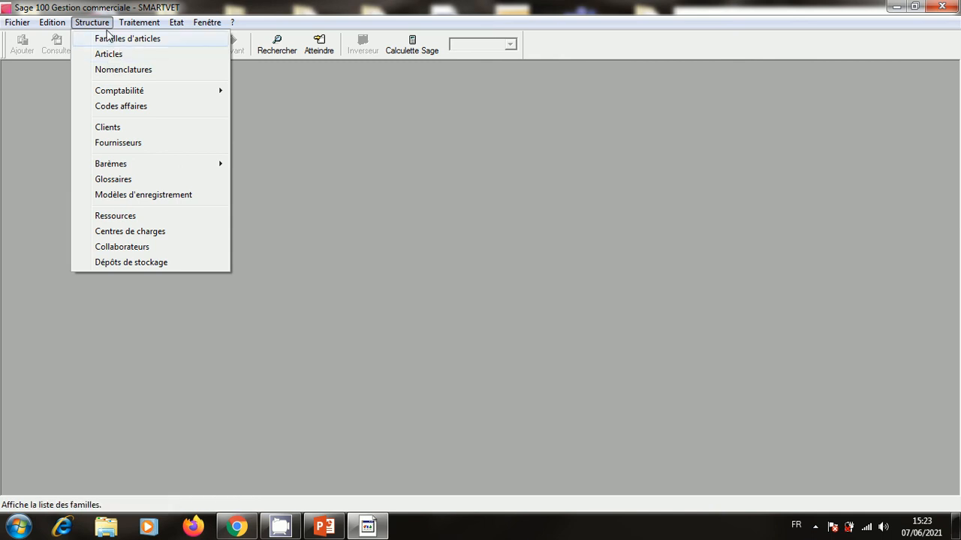
click(102, 66)
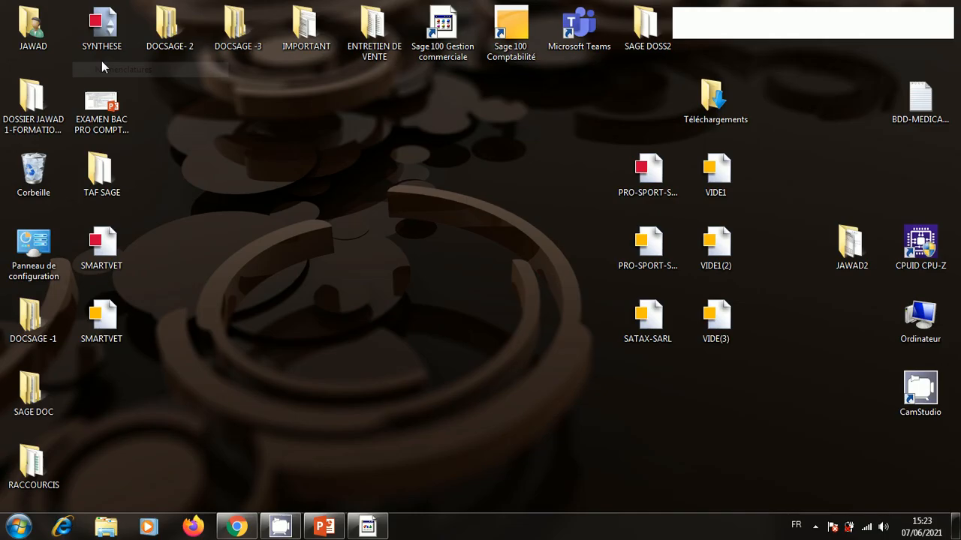
click(107, 235)
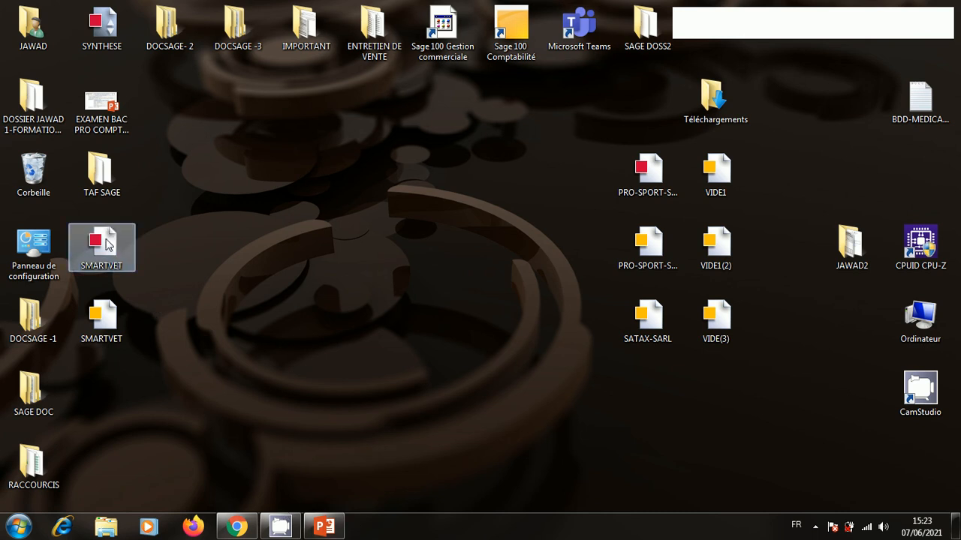
click(356, 508)
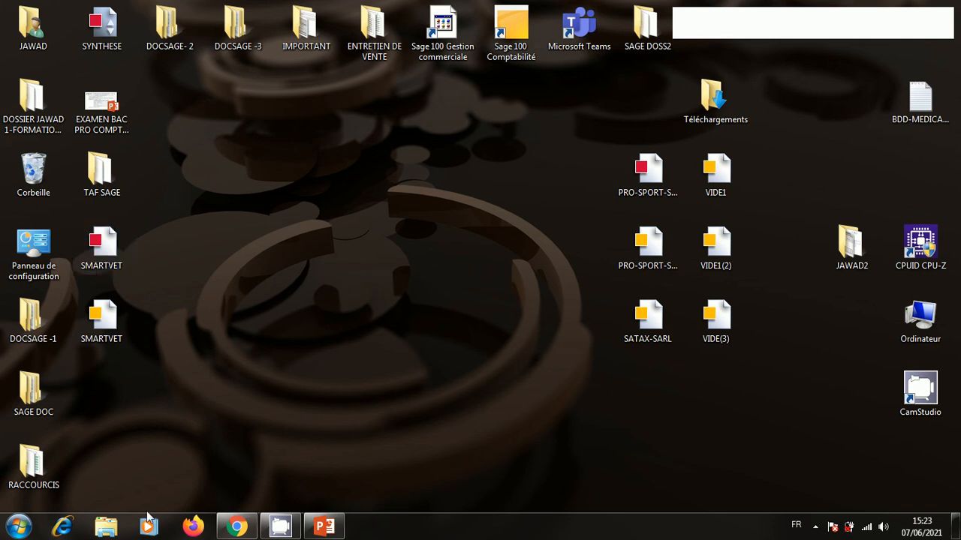
double_click(101, 259)
double_click(113, 315)
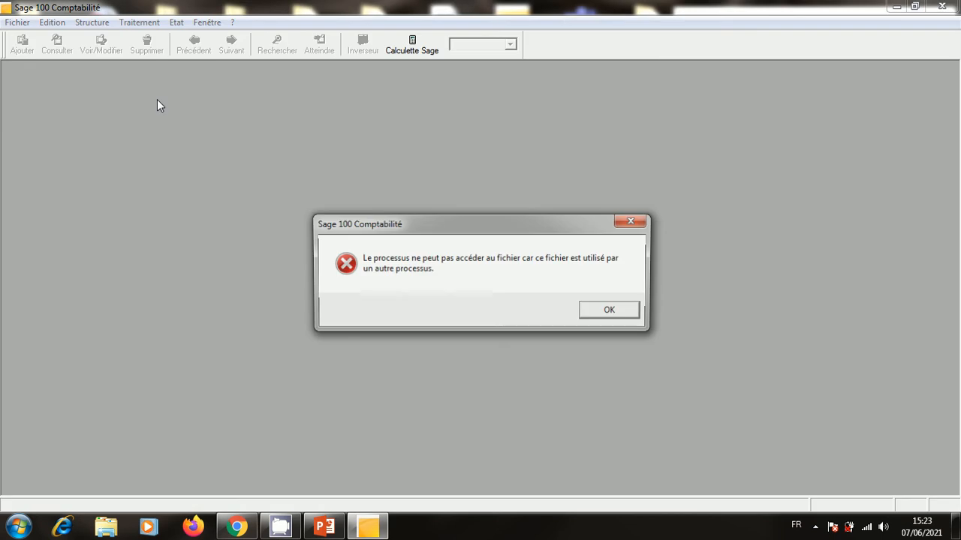
Dismiss the file-in-use error and close Sage 100 Comptabilité.
click(608, 314)
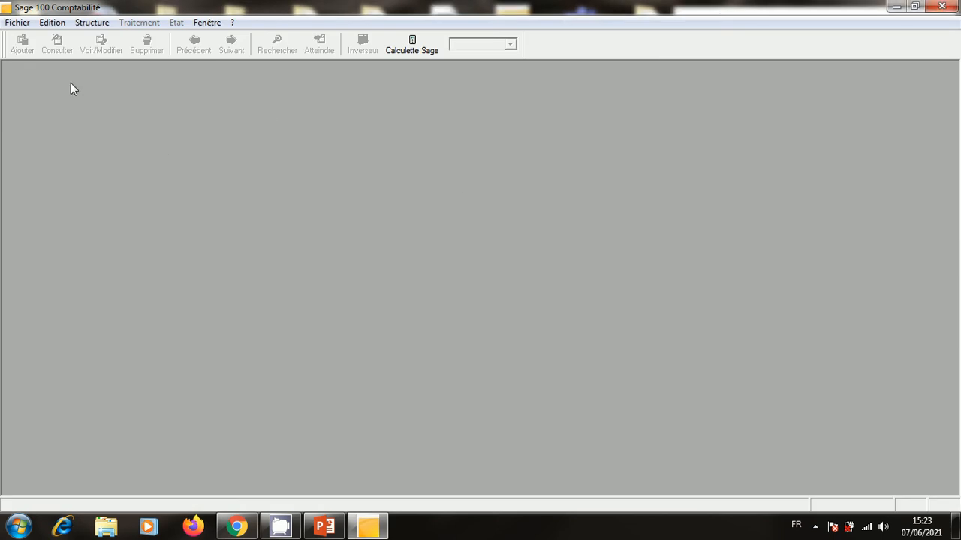
click(23, 22)
click(383, 169)
click(941, 6)
Set the SMARTVET desktop file to always open with Sage Gestion Commerciale.
click(97, 241)
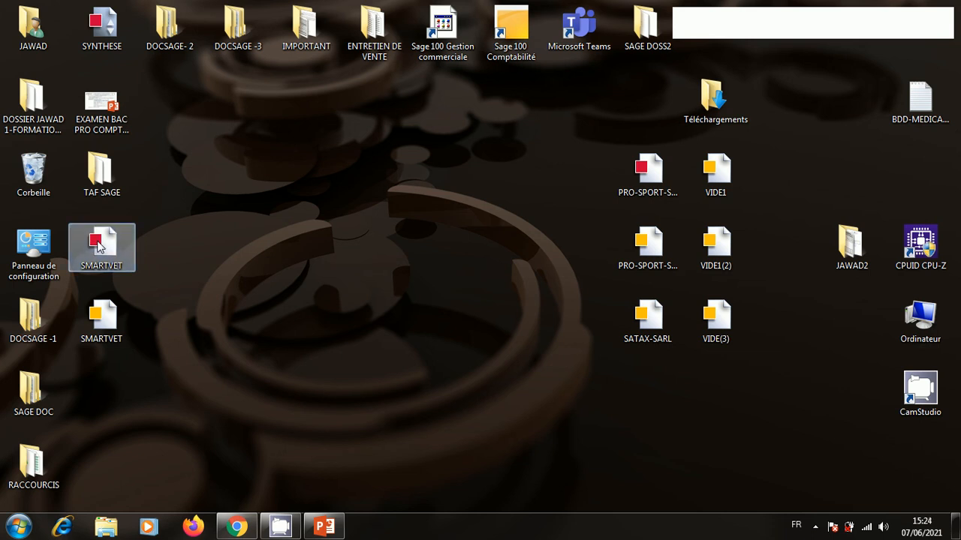
right_click(97, 244)
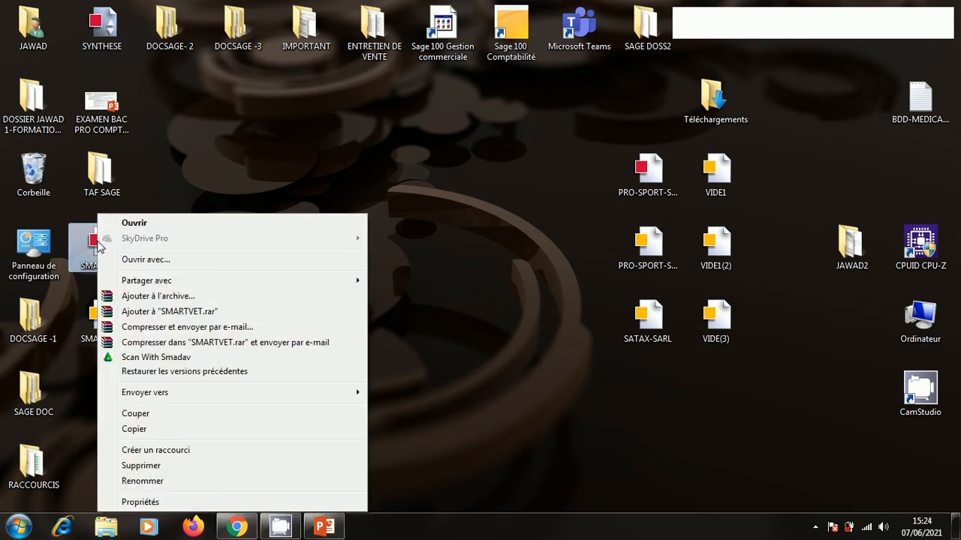
click(152, 265)
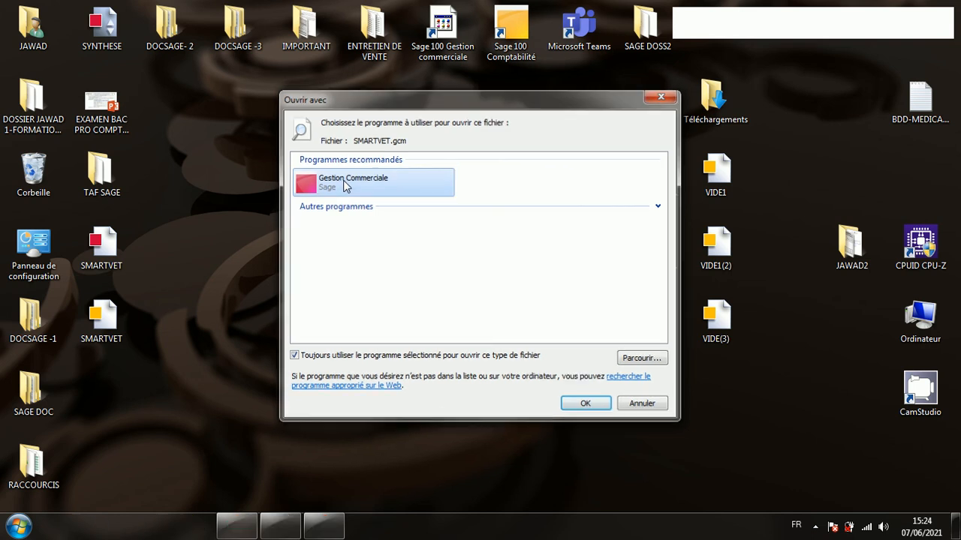
double_click(344, 186)
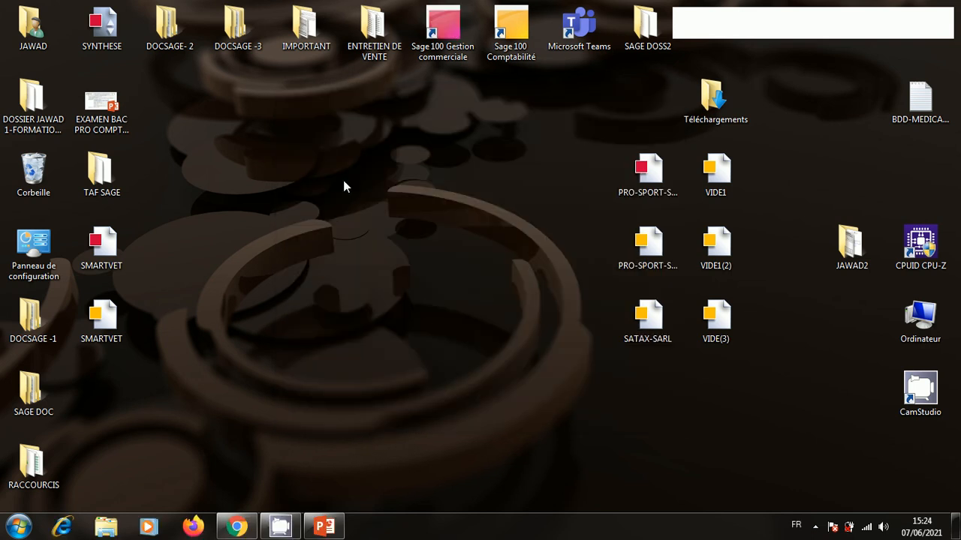
Launch Gestion commerciale, try opening SMARTVET, and dismiss the file-in-use error.
click(453, 24)
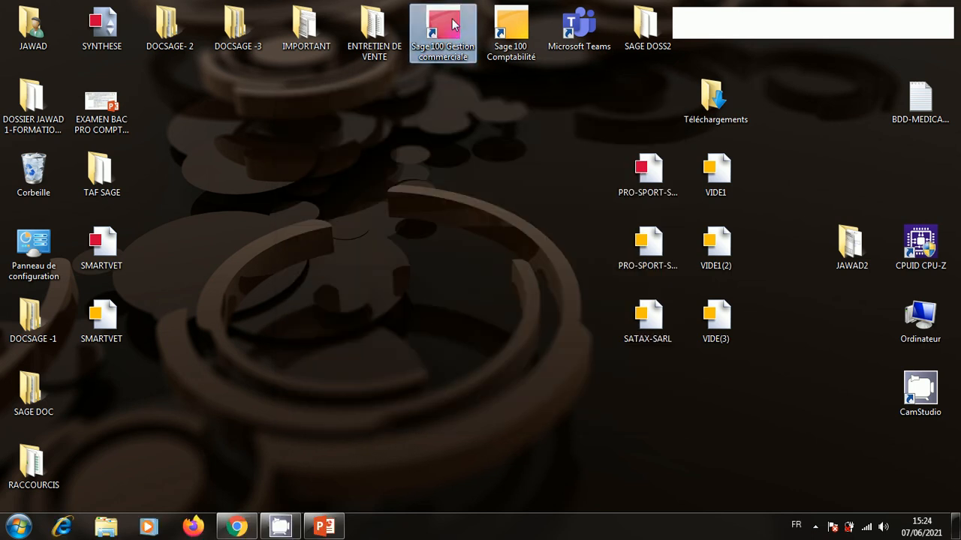
double_click(452, 24)
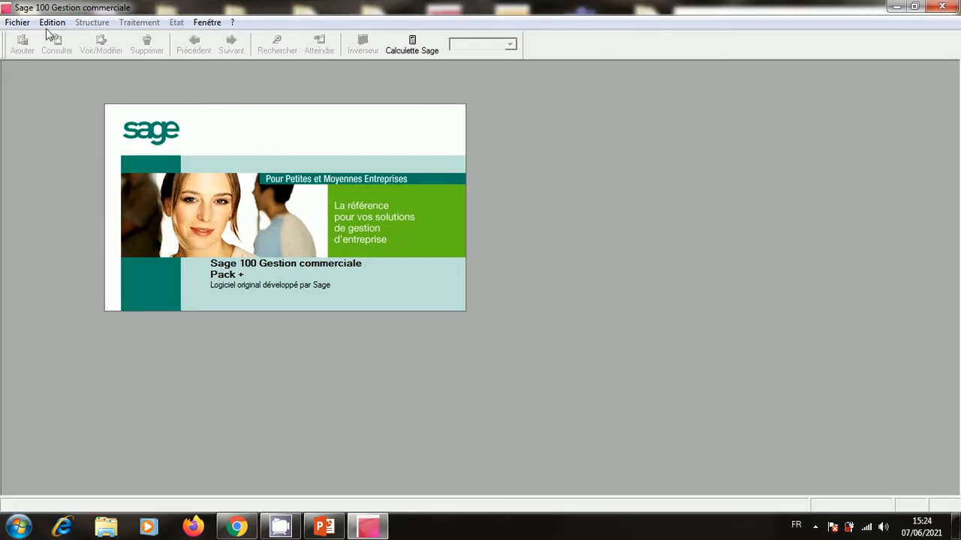
click(17, 22)
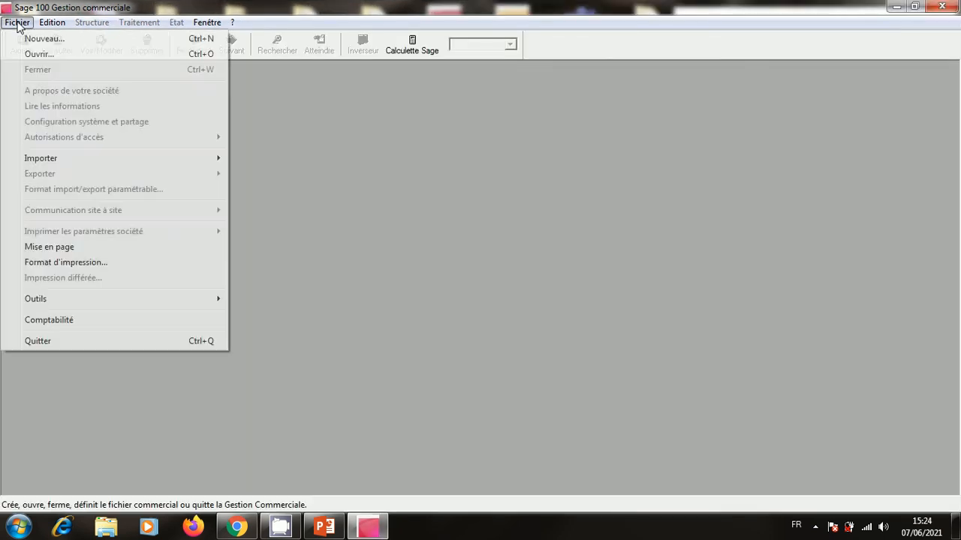
click(35, 54)
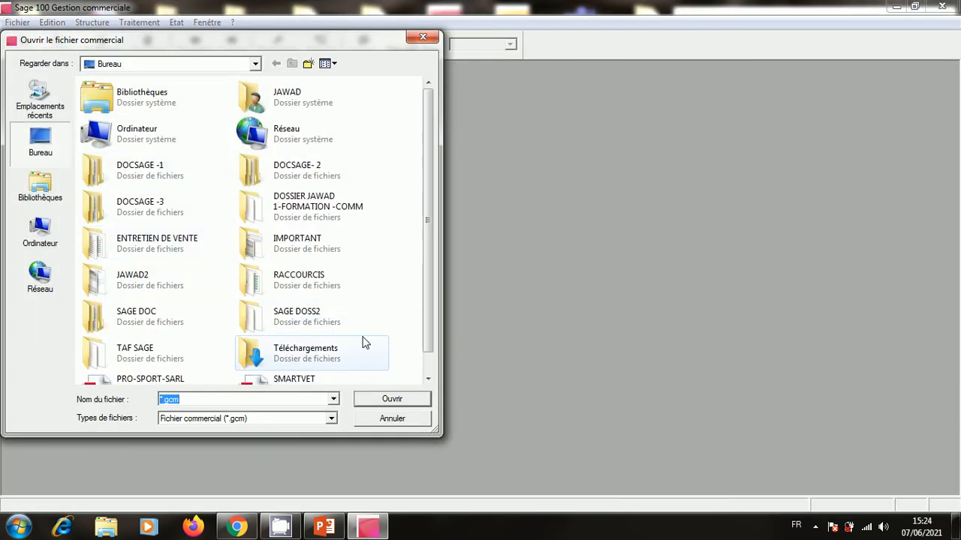
click(428, 378)
double_click(355, 370)
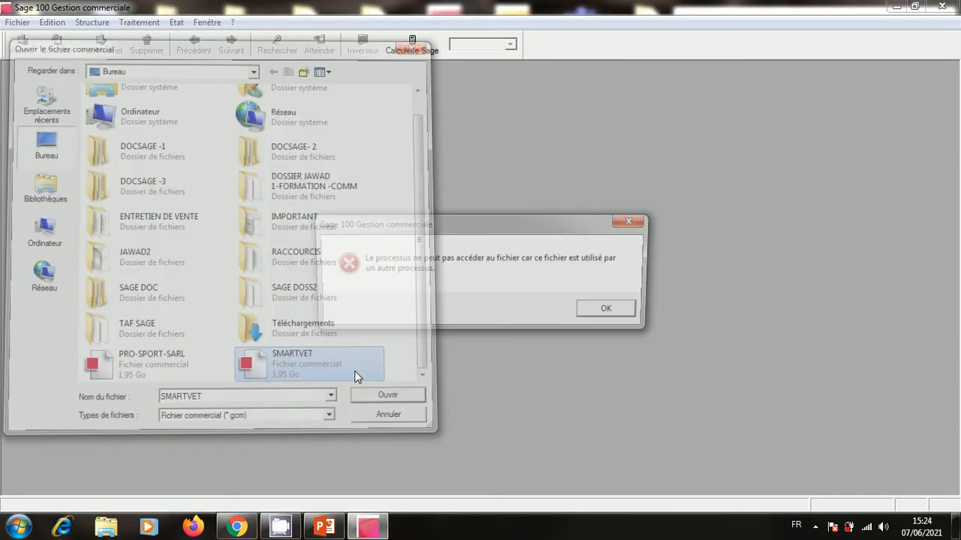
click(609, 312)
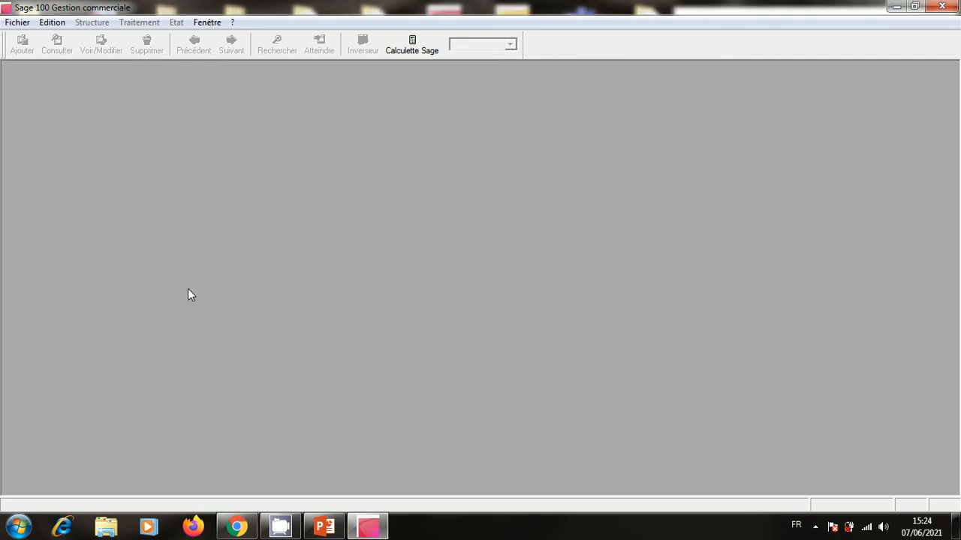
click(16, 22)
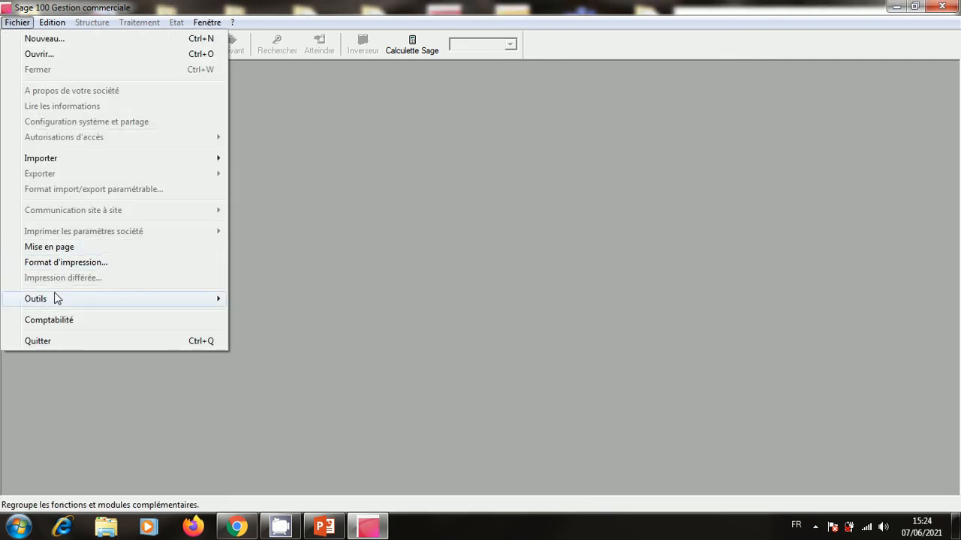
Try opening SMARTVET in Sage Maintenance, dismiss the file-in-use error, close Maintenance, and minimise Sage.
mouse_move(56, 299)
click(278, 387)
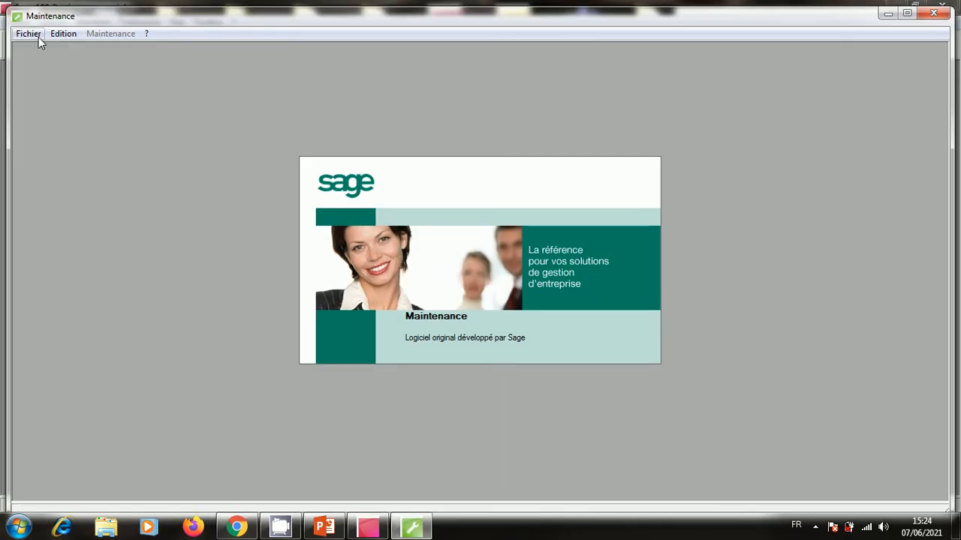
click(38, 37)
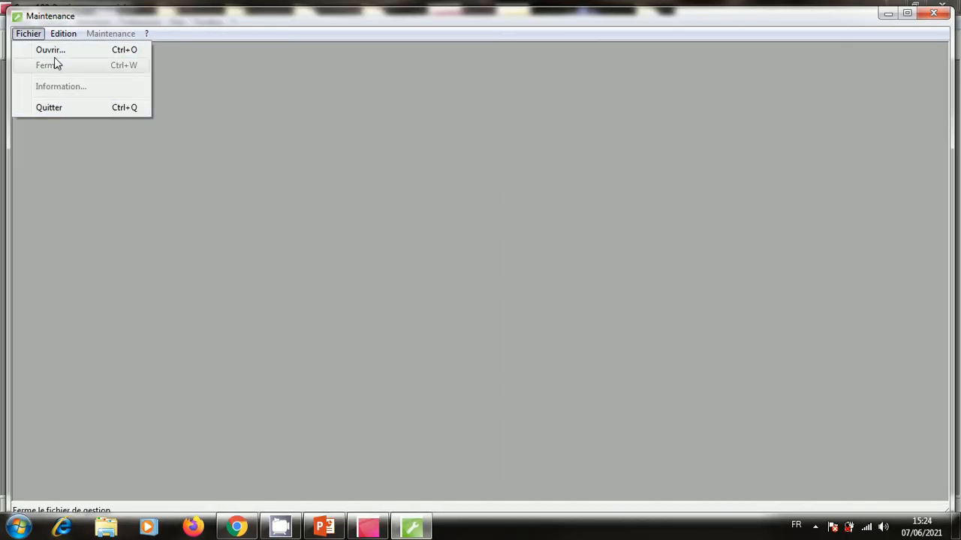
click(52, 51)
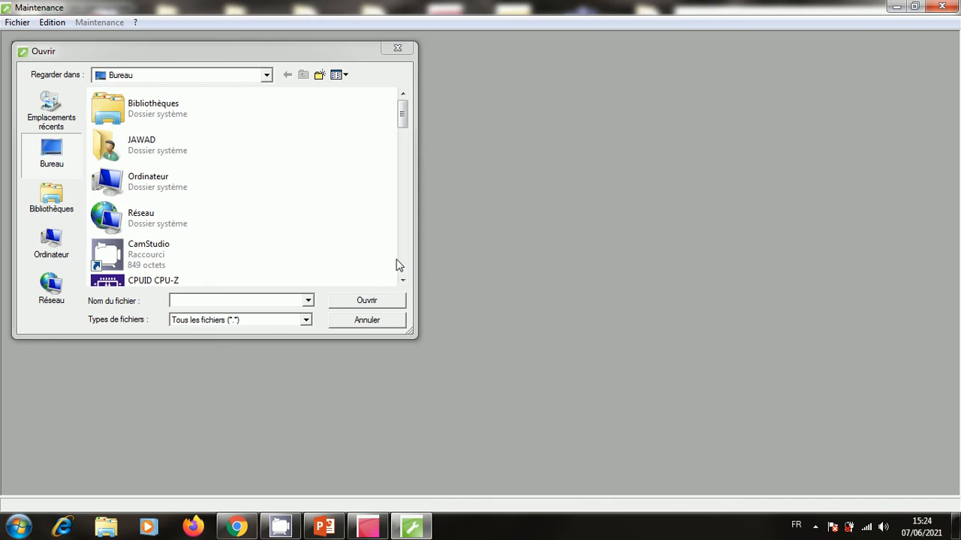
click(401, 261)
click(401, 261)
click(401, 261)
click(400, 261)
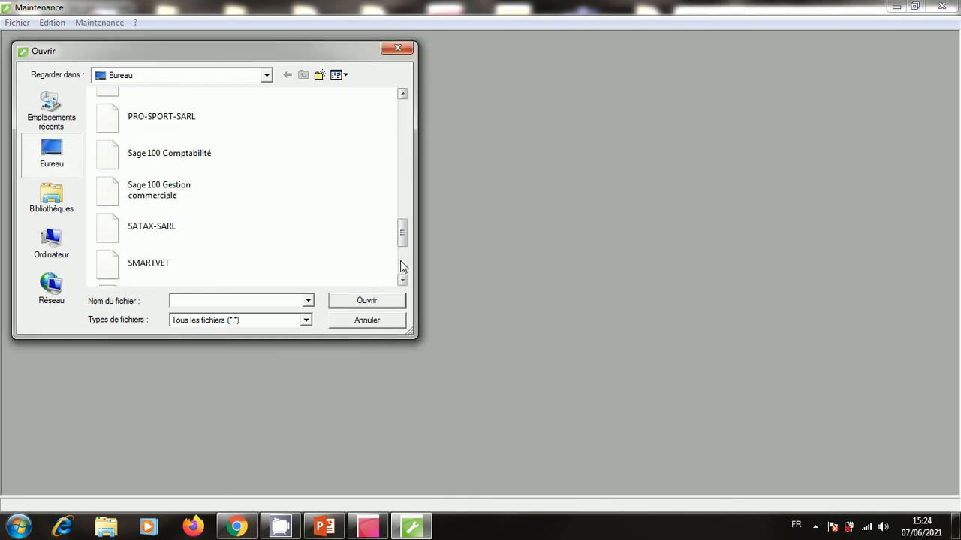
double_click(208, 266)
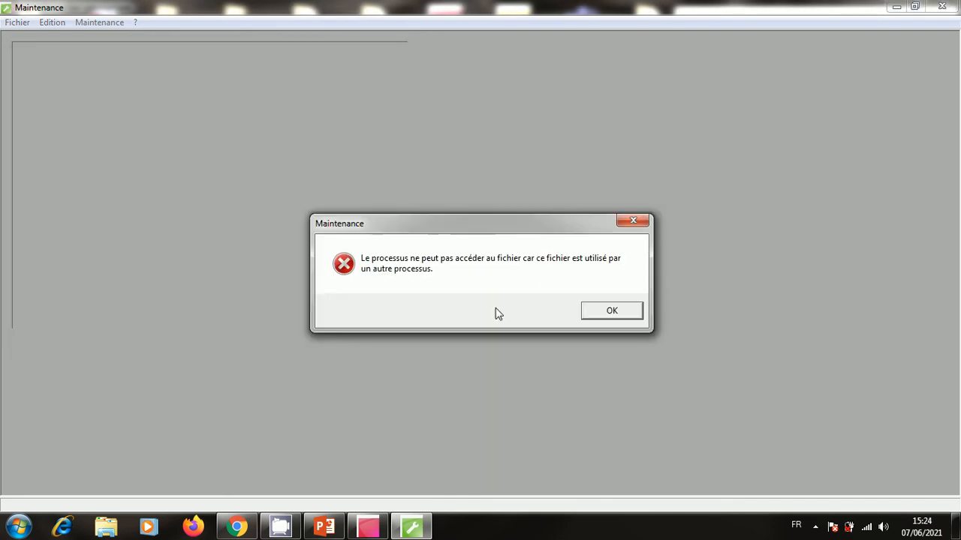
click(608, 316)
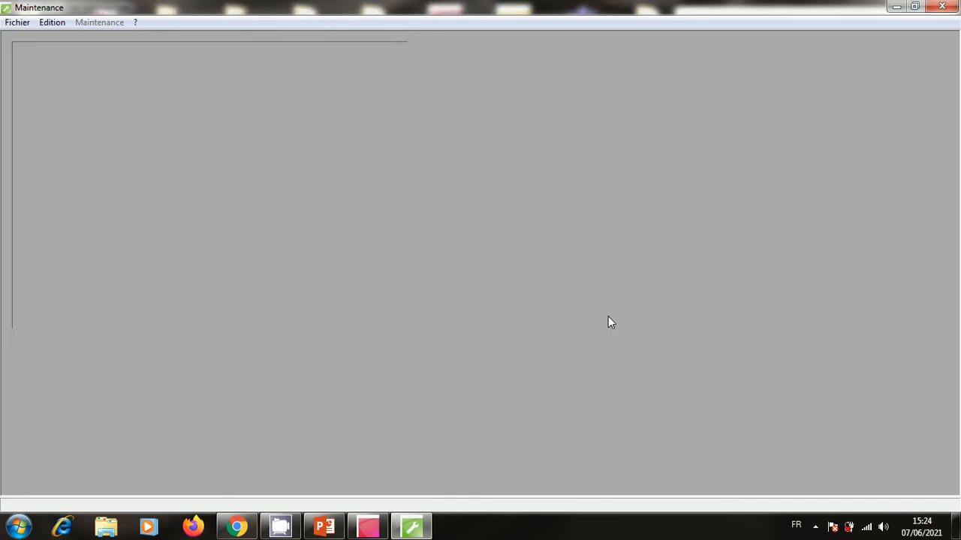
click(942, 6)
click(372, 530)
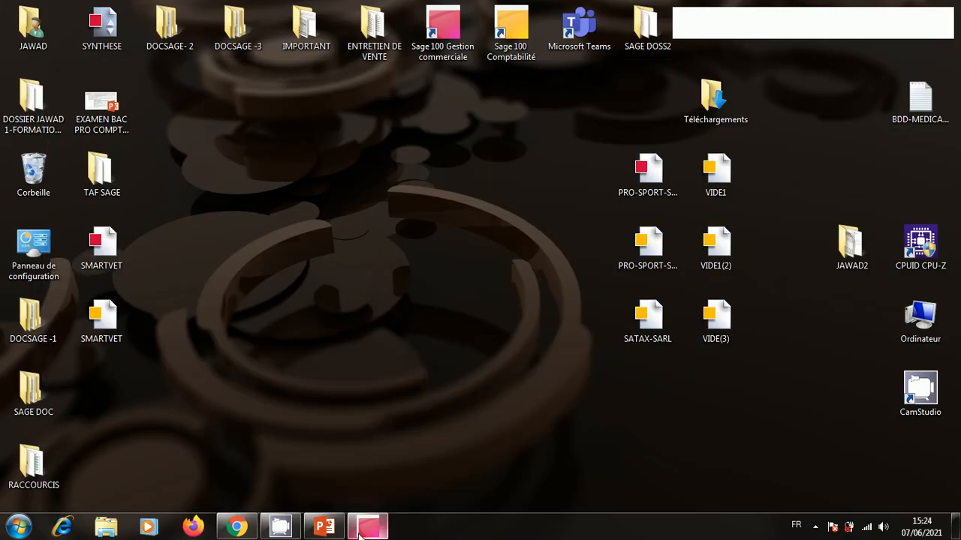
Restore Sage Gestion commerciale from the taskbar and close it.
click(368, 529)
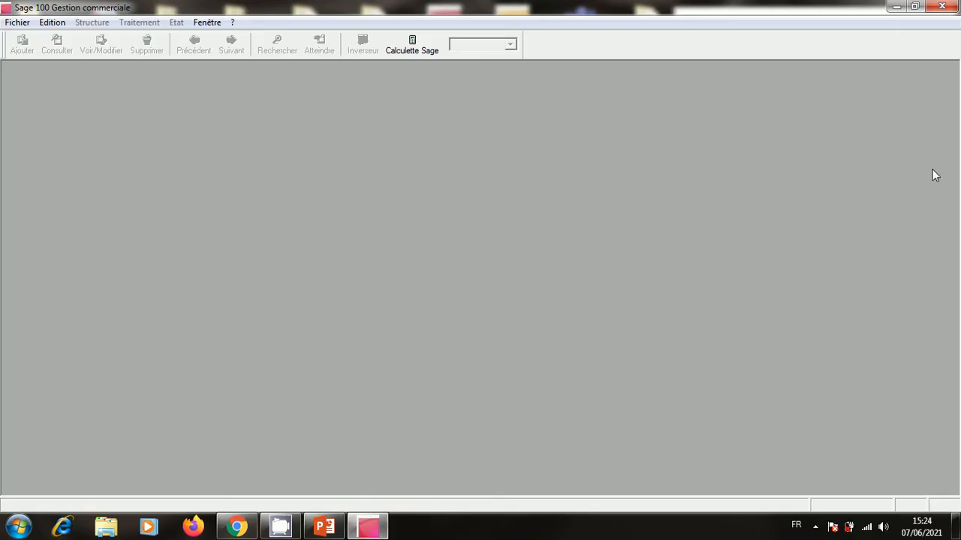
click(16, 22)
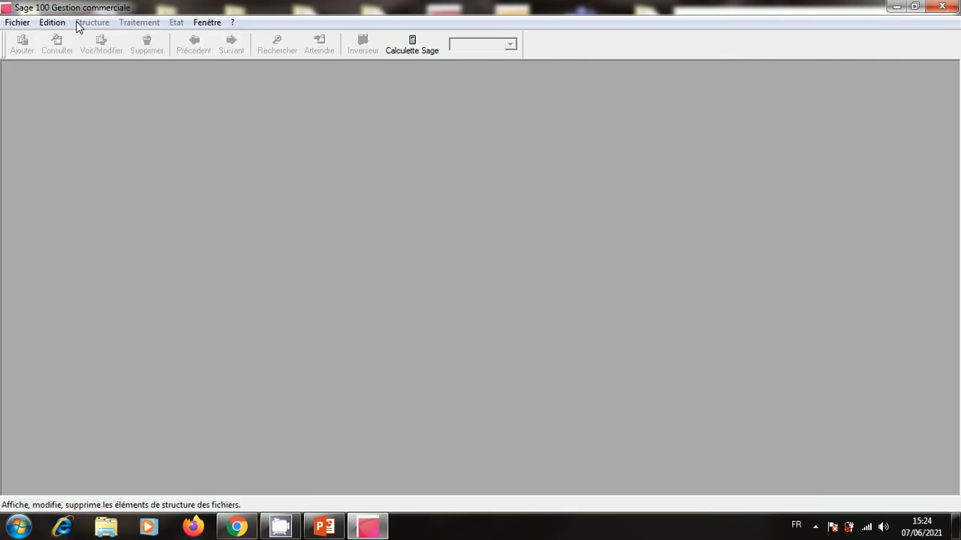
click(950, 6)
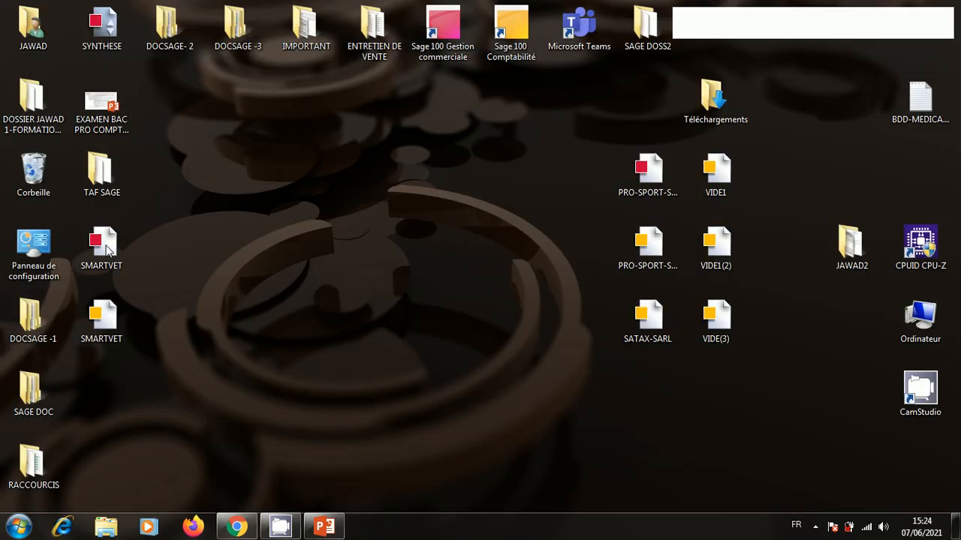
Check the DOSSIER JAWAD 1-FORMATION -COMM folder, close it, and open PRO-SPORT-SARL from the desktop.
double_click(39, 98)
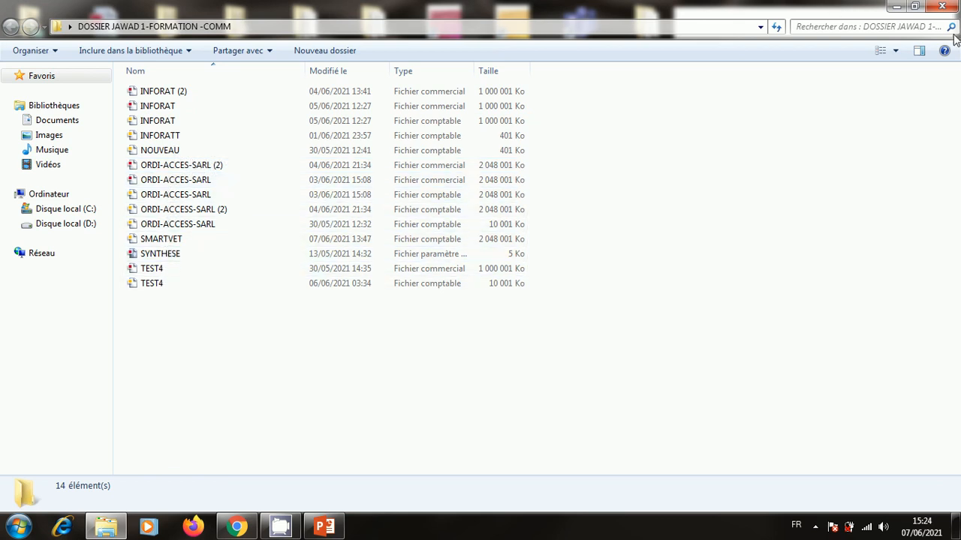
click(941, 7)
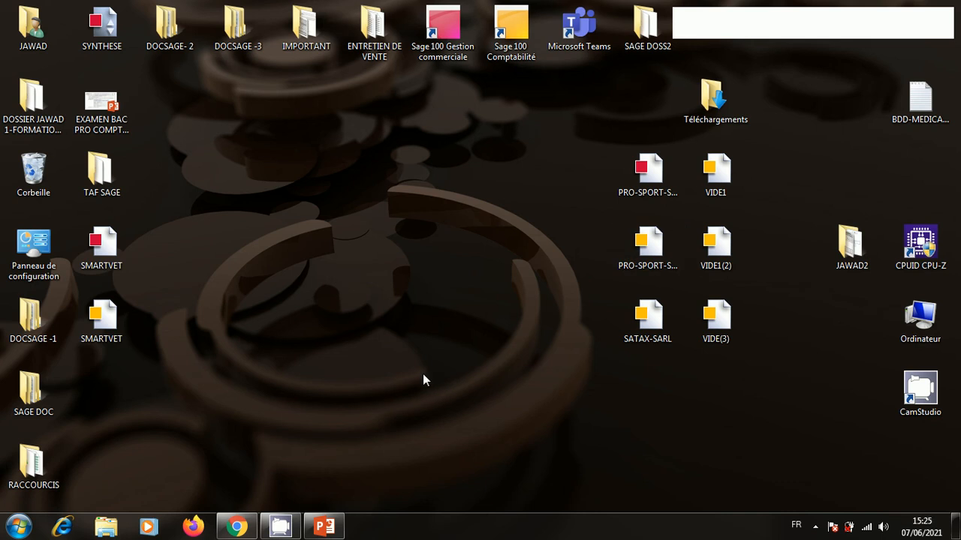
click(657, 172)
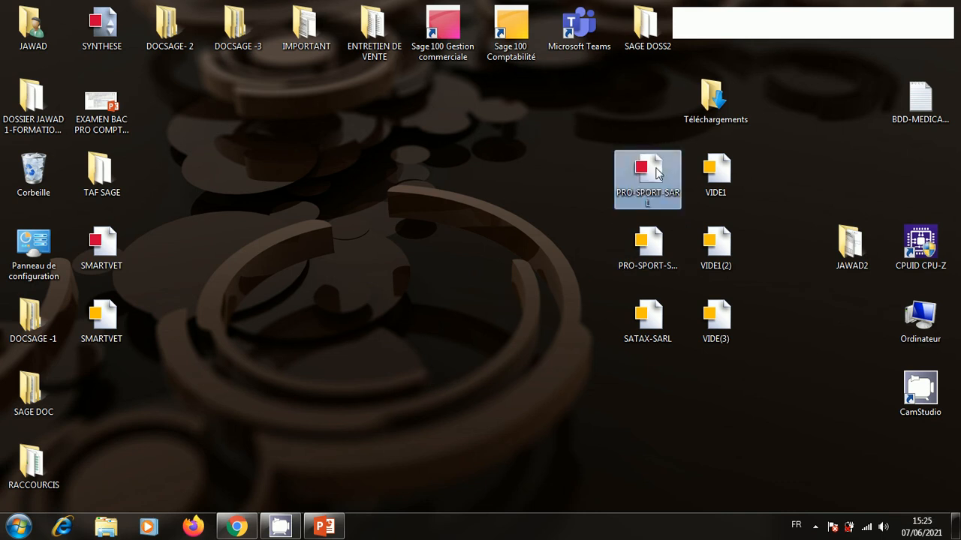
double_click(656, 172)
click(482, 325)
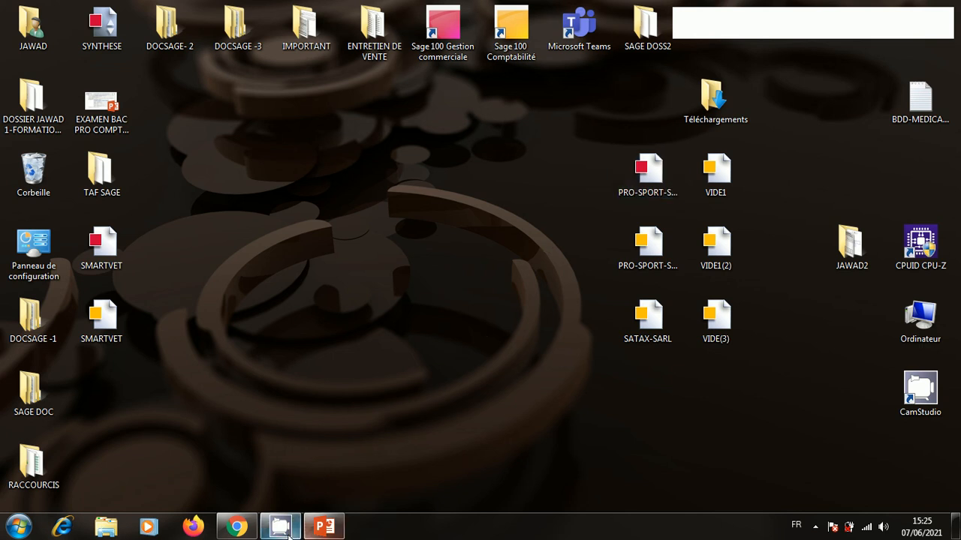
Review exam slide 16 in PowerPoint, minimise it, and open CamStudio from the system tray.
mouse_move(324, 525)
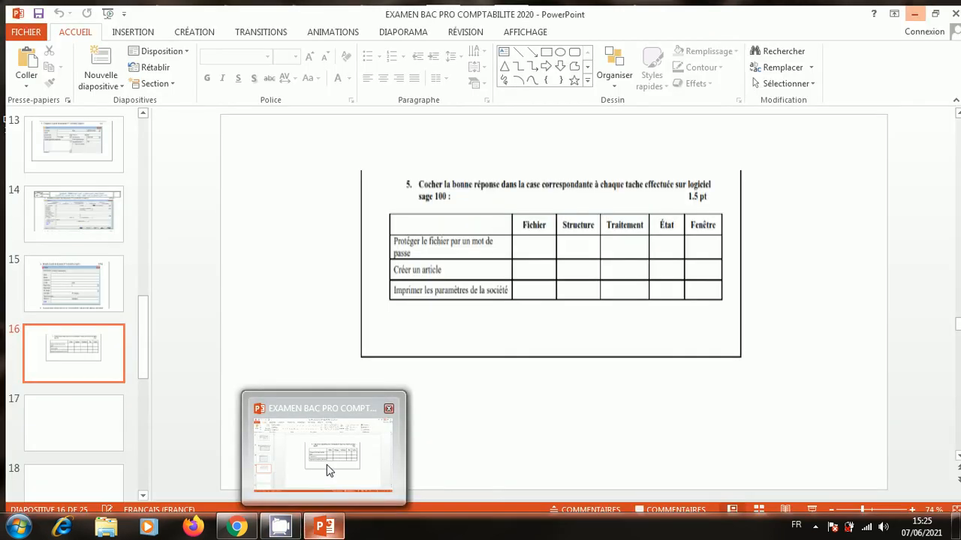
click(327, 471)
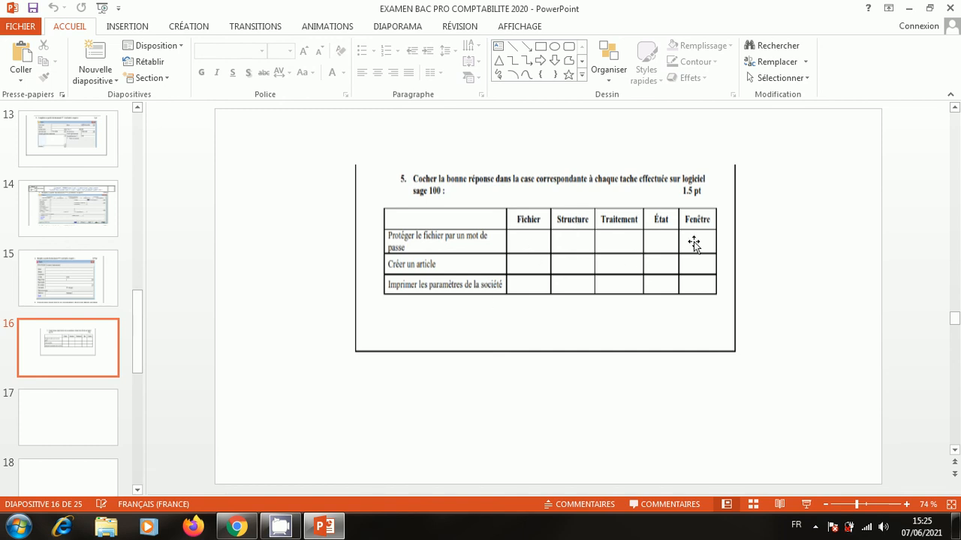
click(907, 9)
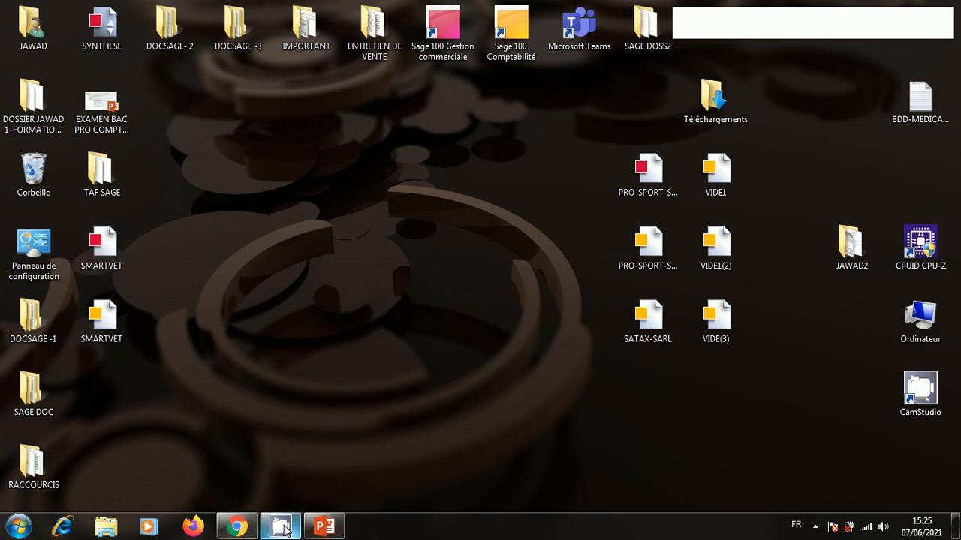
click(815, 527)
click(792, 453)
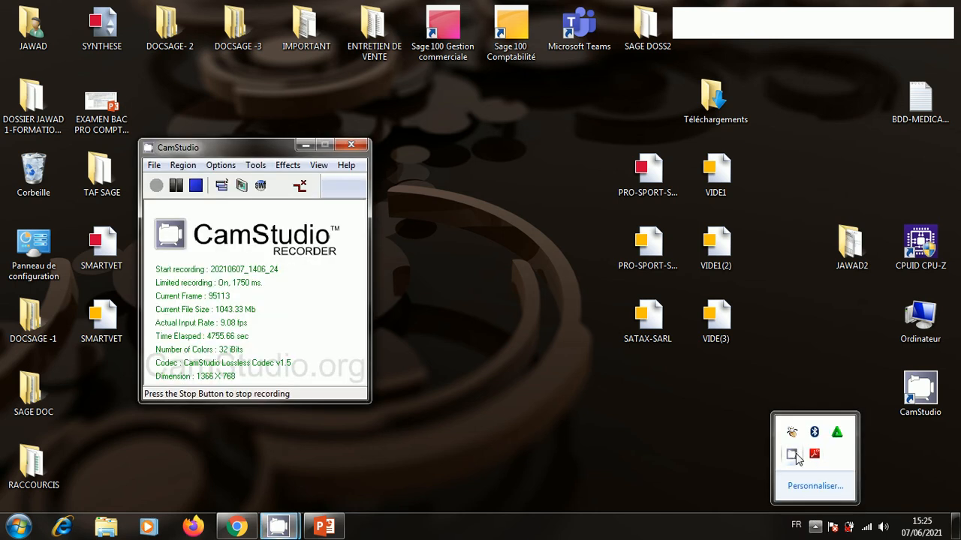